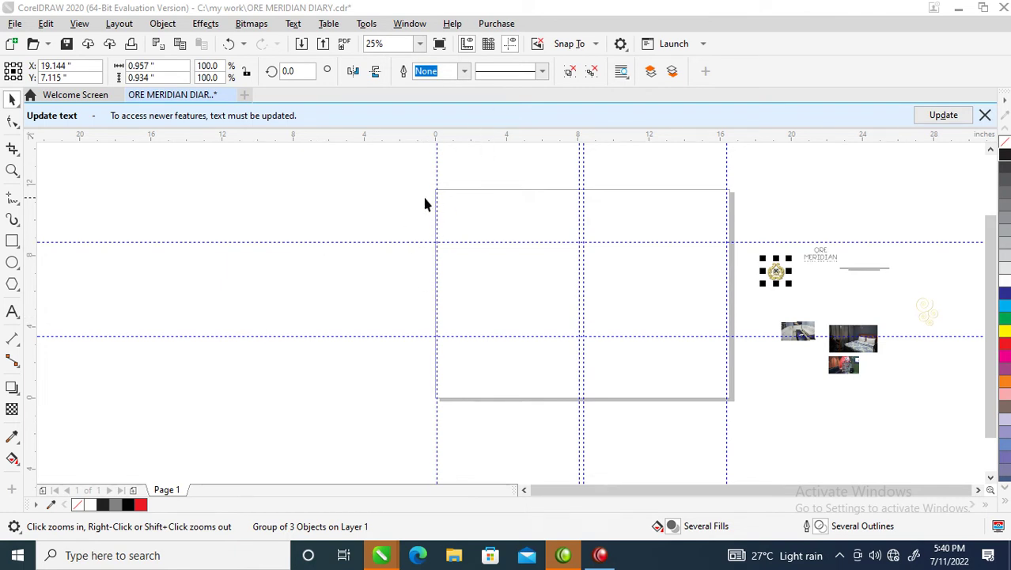
# Set the page size to A3 in landscape orientation, 420 by 297 mm
pyautogui.click(465, 207)
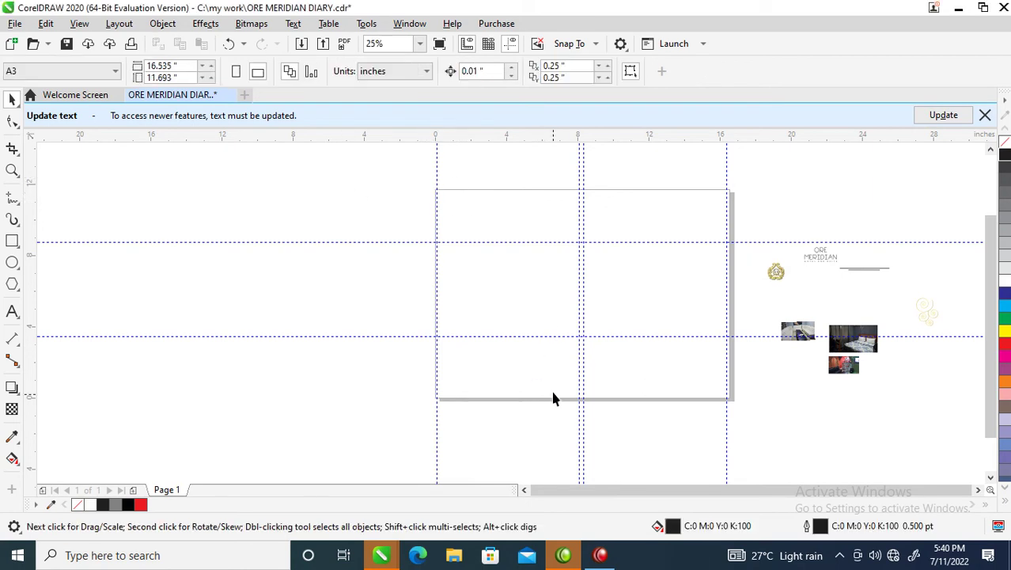
pyautogui.press('z')
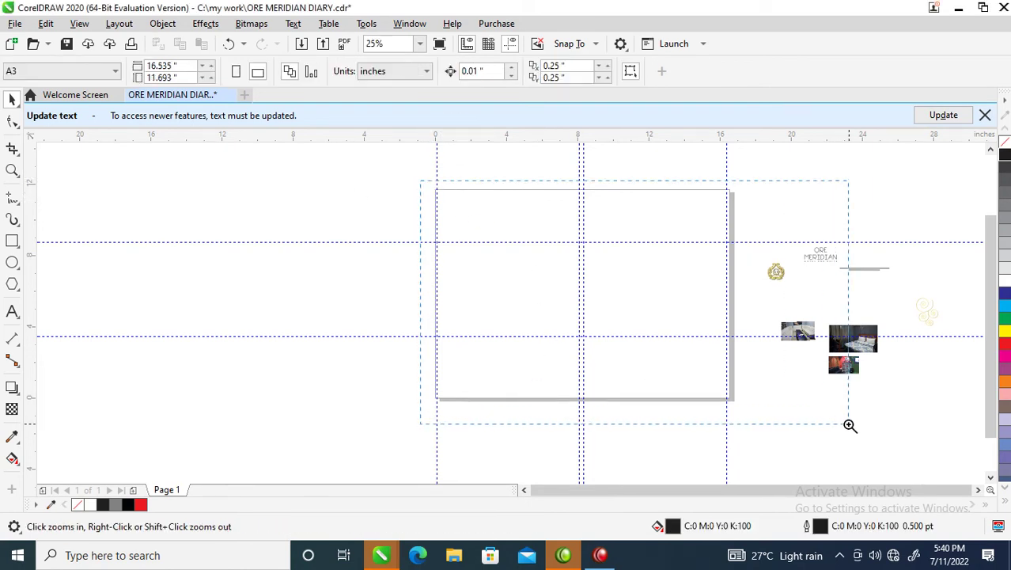
pyautogui.scroll(1, 693, 370)
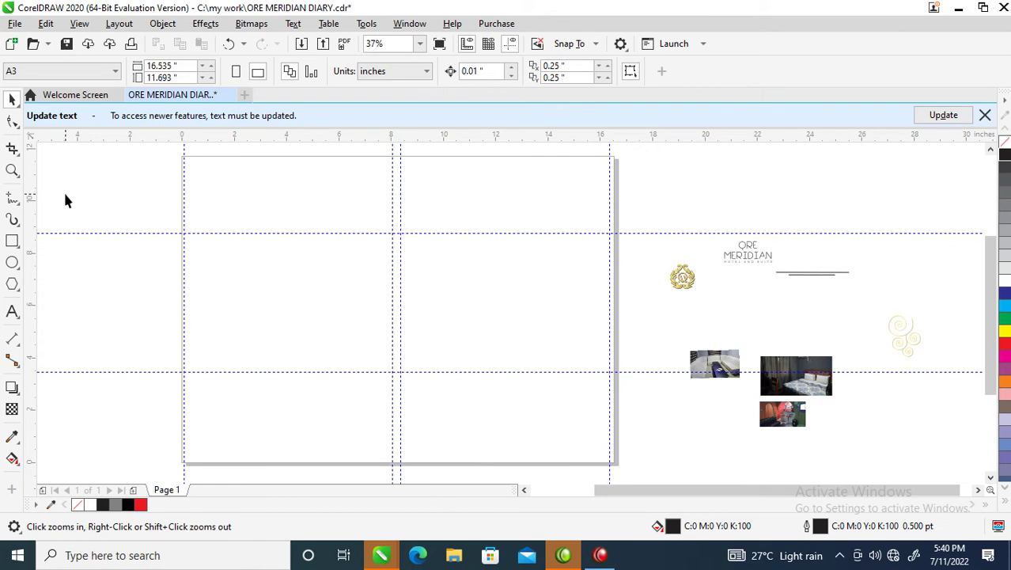
pyautogui.press('space')
pyautogui.click(115, 72)
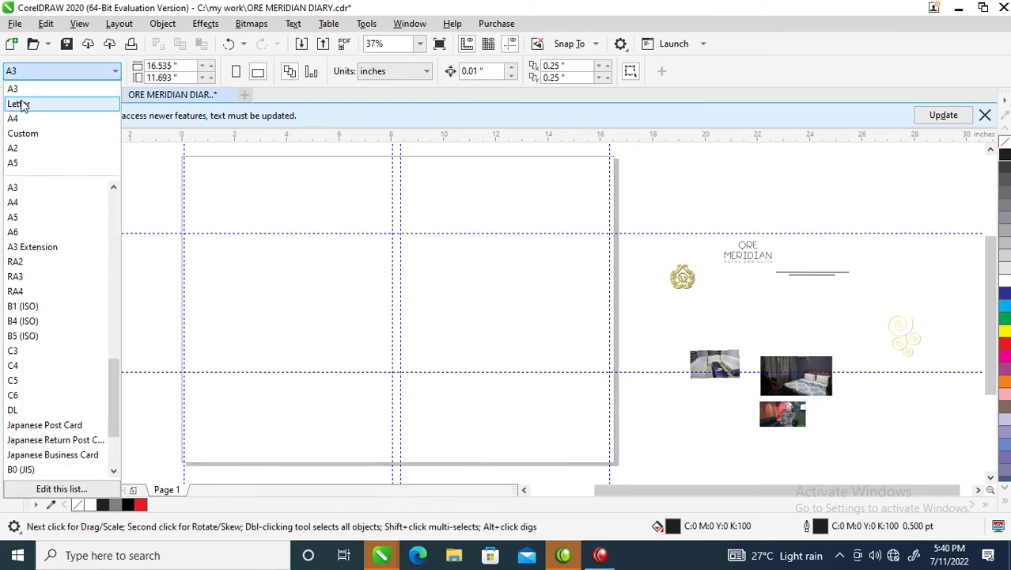
pyautogui.click(18, 89)
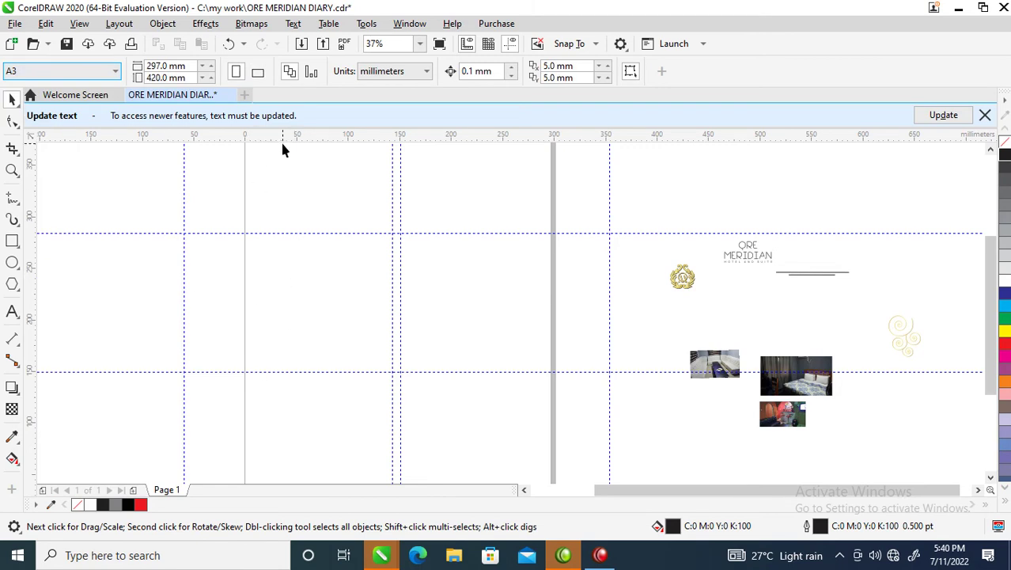
pyautogui.click(257, 72)
pyautogui.scroll(-2, 288, 277)
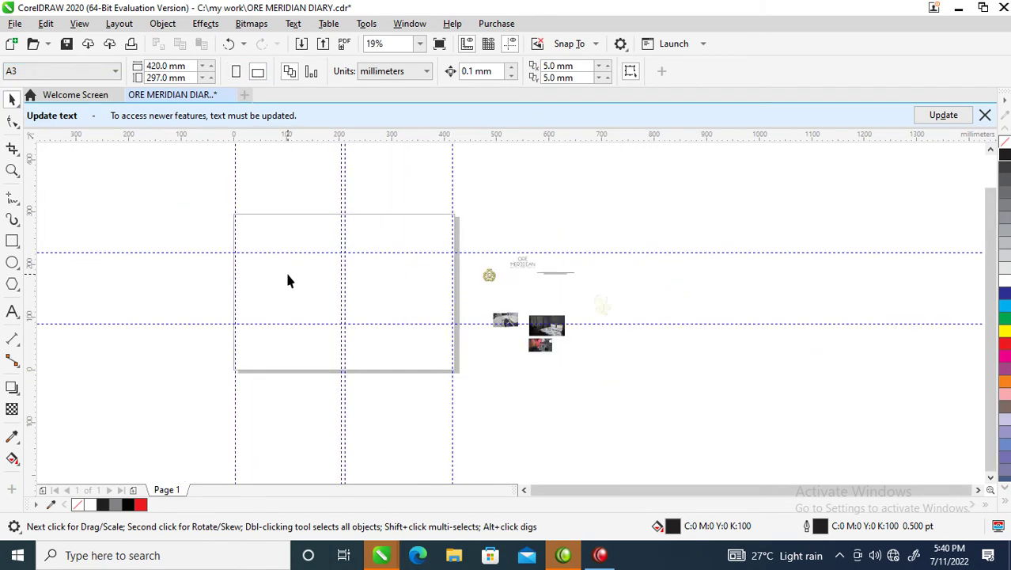
pyautogui.scroll(-2, 288, 280)
# Create a page-sized rectangle, then make a white-outlined, full-height copy about 96 mm wide along the page's left edge
pyautogui.press('z')
pyautogui.moveTo(195, 210); pyautogui.dragTo(558, 348)
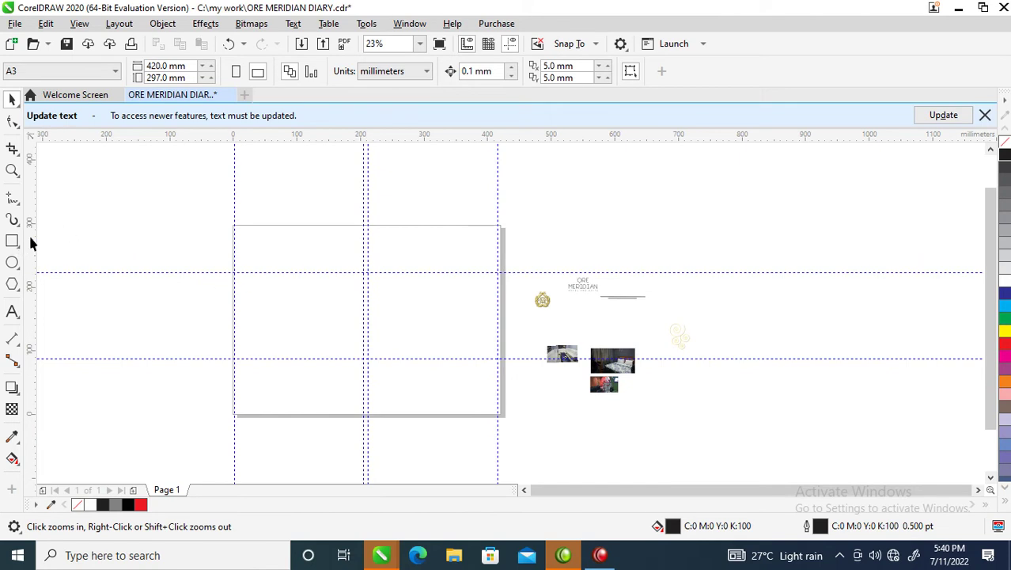
pyautogui.press('space')
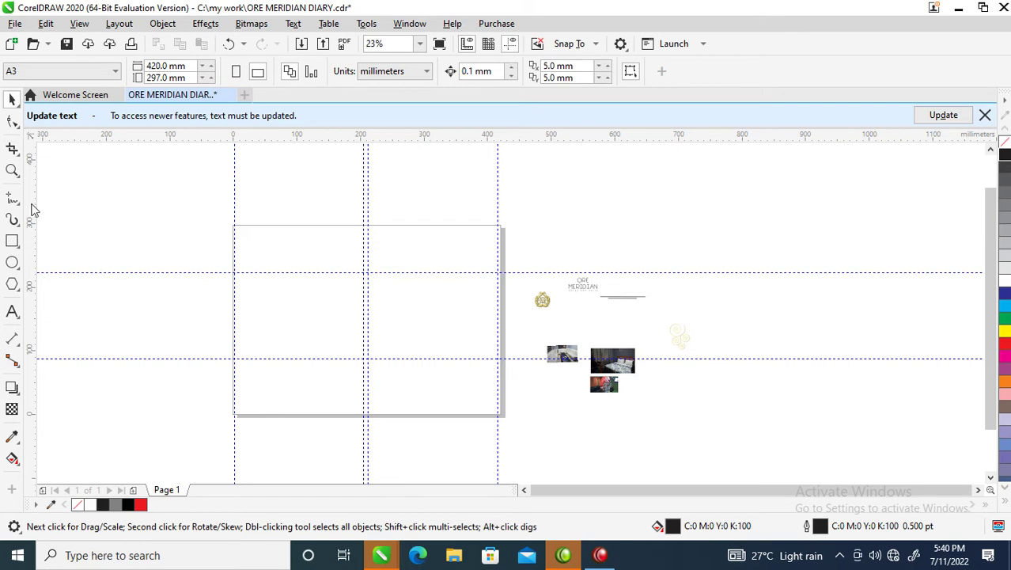
pyautogui.doubleClick(12, 241)
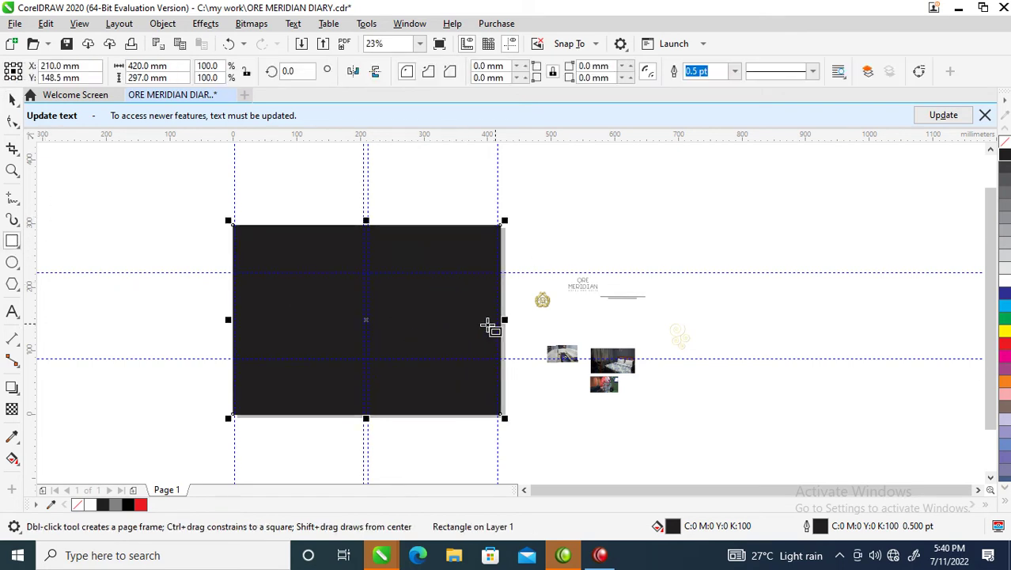
pyautogui.moveTo(508, 320); pyautogui.dragTo(300, 321)
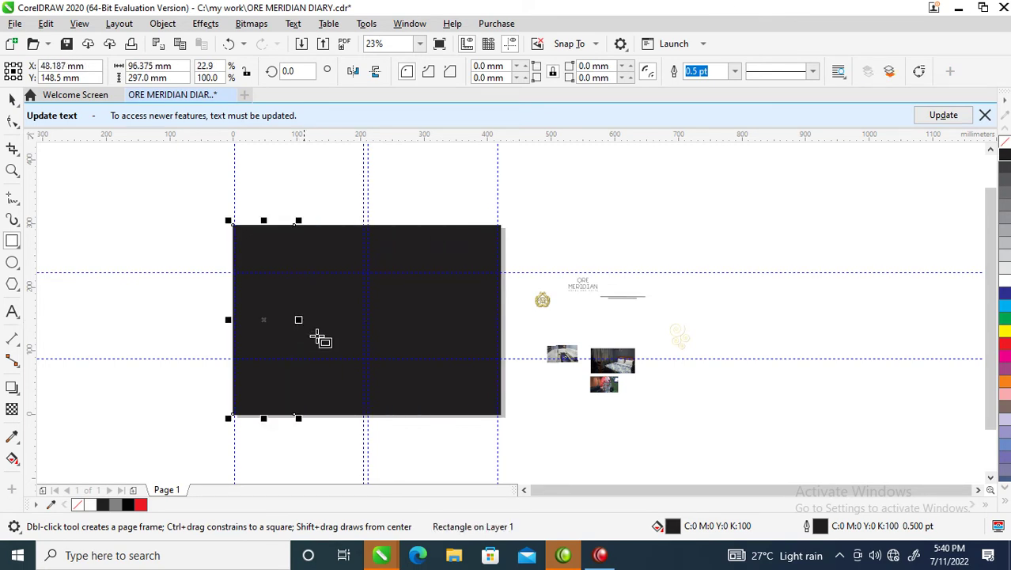
pyautogui.rightClick(1005, 281)
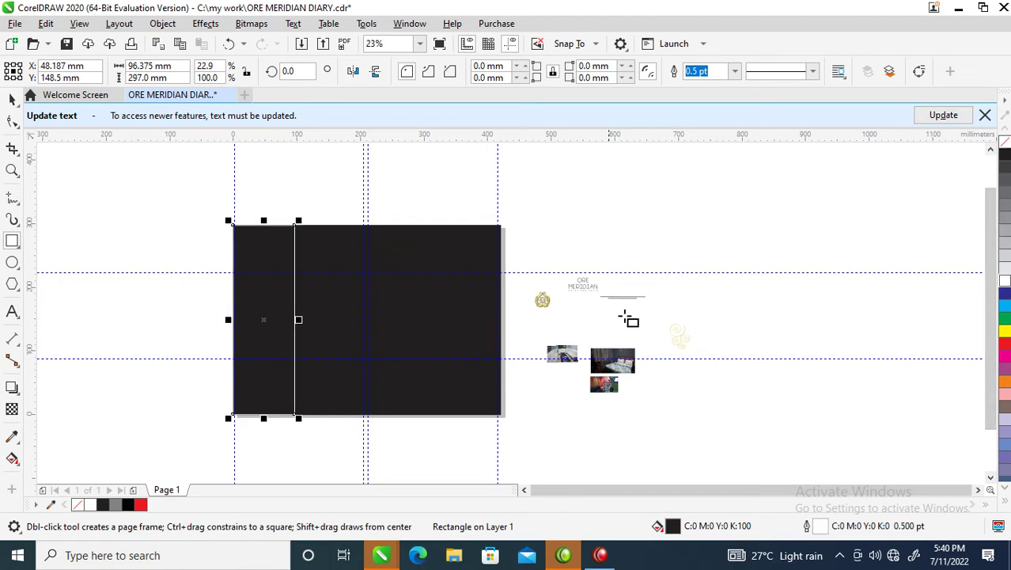
# Copy the page-sized rectangle as a full-width, white-outlined strip about 70 mm high along the page's bottom edge
pyautogui.press('space')
pyautogui.click(469, 295)
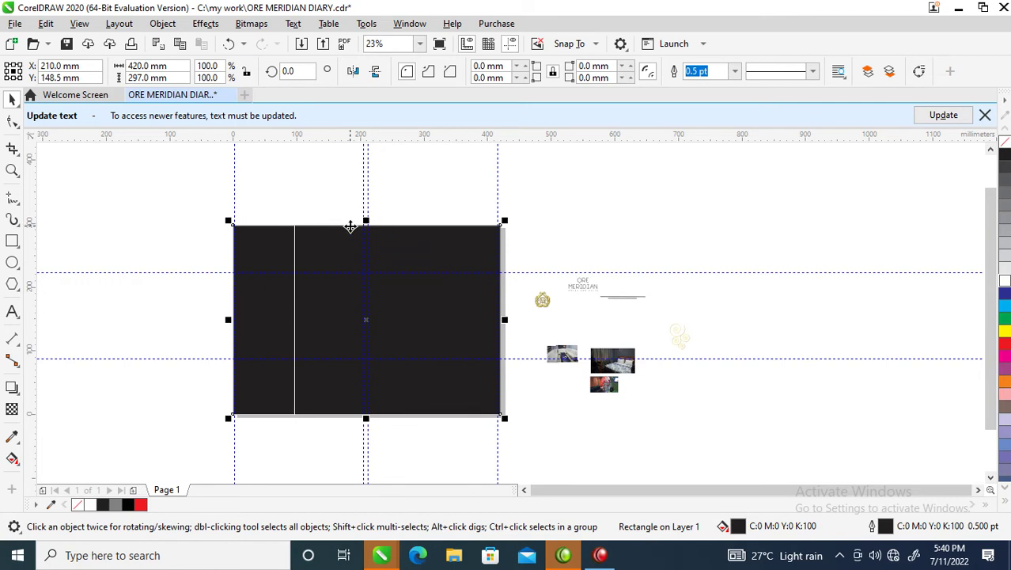
pyautogui.moveTo(365, 220); pyautogui.dragTo(365, 363)
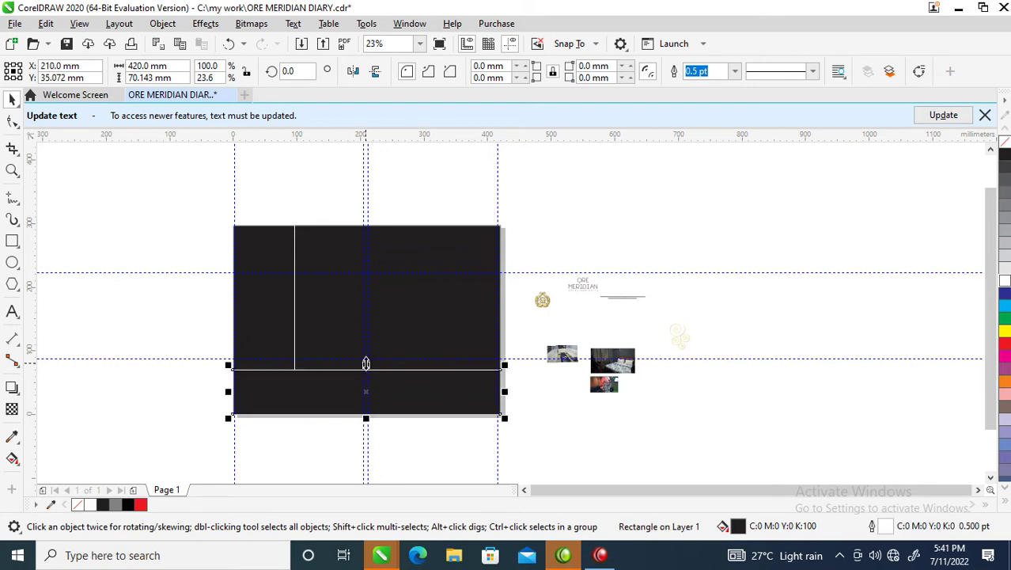
# Copy the page-sized rectangle as a full-width strip about 35 mm high along the page's top edge
pyautogui.doubleClick(401, 293)
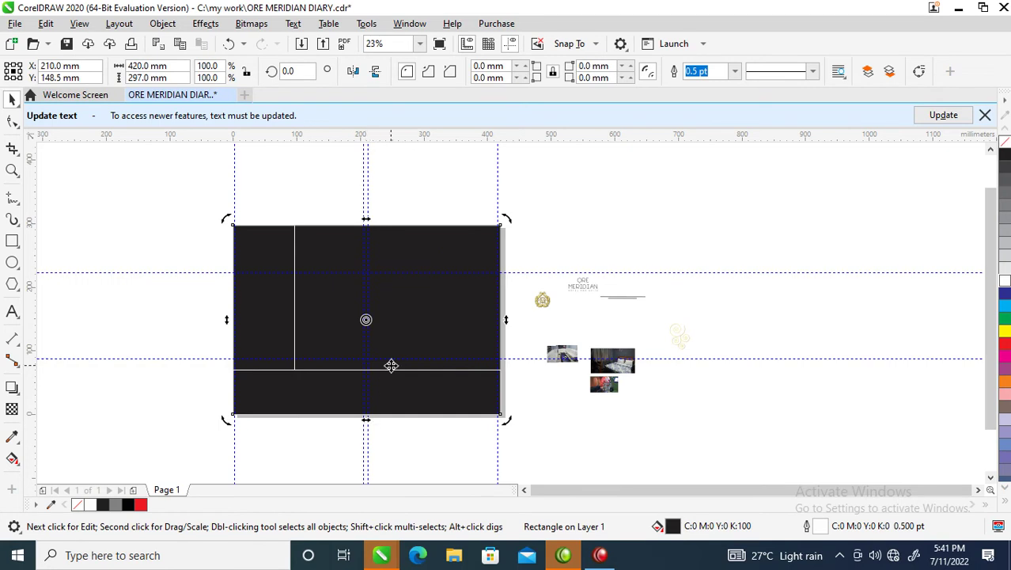
pyautogui.click(440, 268)
pyautogui.moveTo(368, 419); pyautogui.dragTo(368, 341)
pyautogui.rightClick(368, 341)
pyautogui.click(368, 281)
pyautogui.hotkey('ctrl', 'z')
pyautogui.moveTo(366, 419); pyautogui.dragTo(369, 253)
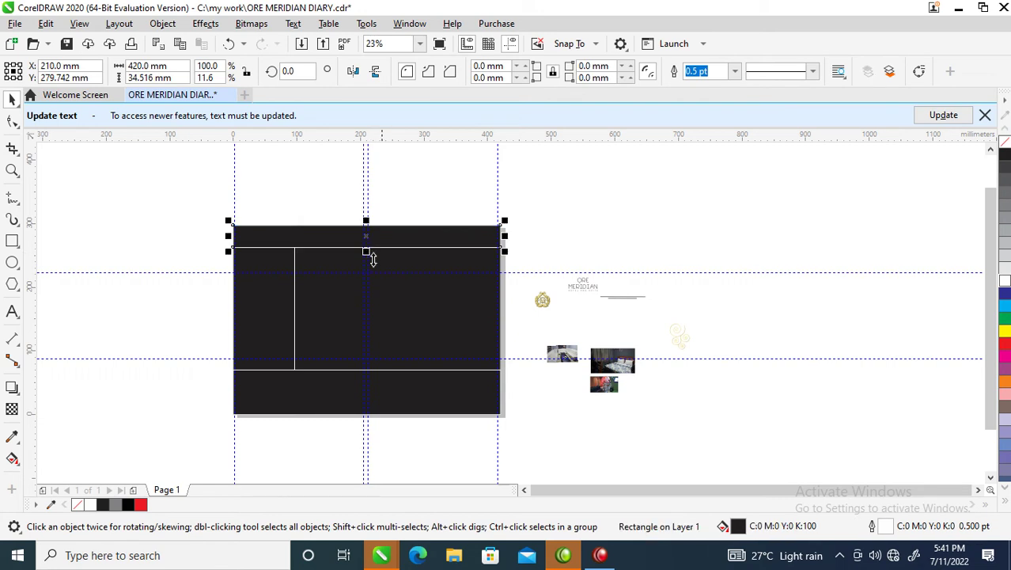
# Trim the page-sized rectangle with the top strip, the left panel and the bottom strip, leaving only the large central panel
pyautogui.keyDown('shift'); pyautogui.click(444, 292); pyautogui.keyUp('shift')
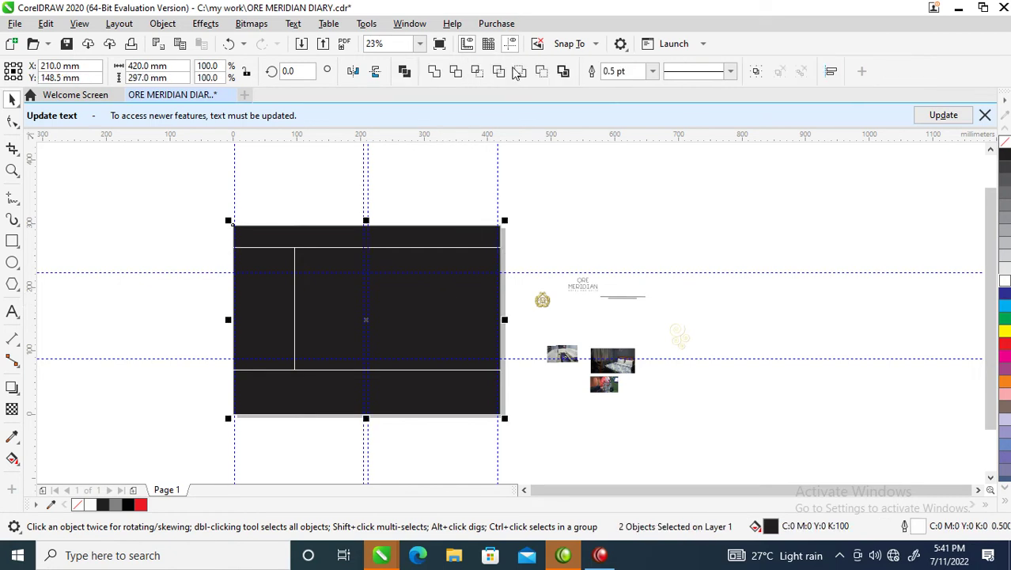
pyautogui.click(457, 72)
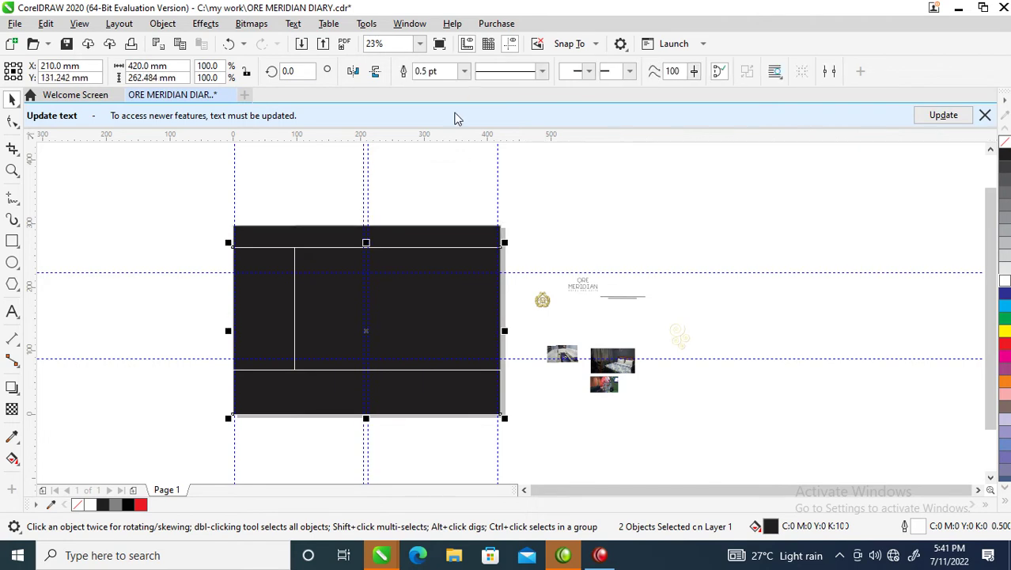
pyautogui.doubleClick(282, 302)
pyautogui.keyDown('shift'); pyautogui.click(484, 293); pyautogui.keyUp('shift')
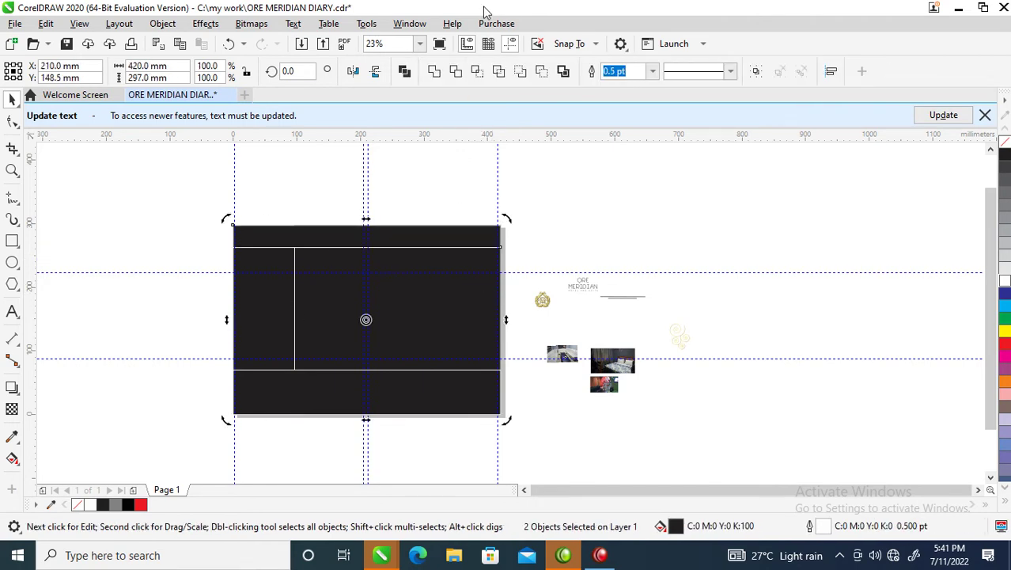
pyautogui.click(457, 71)
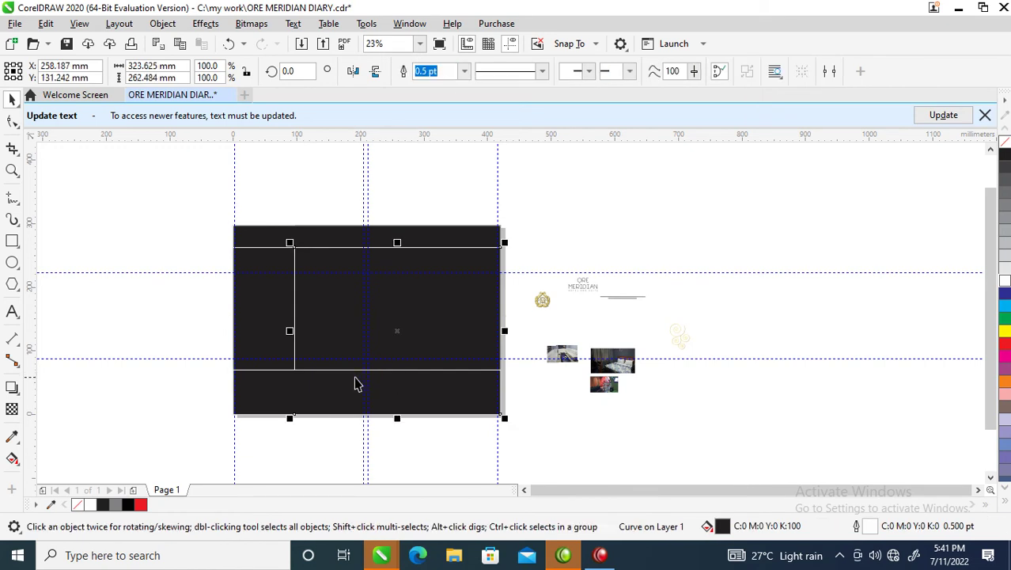
pyautogui.click(333, 395)
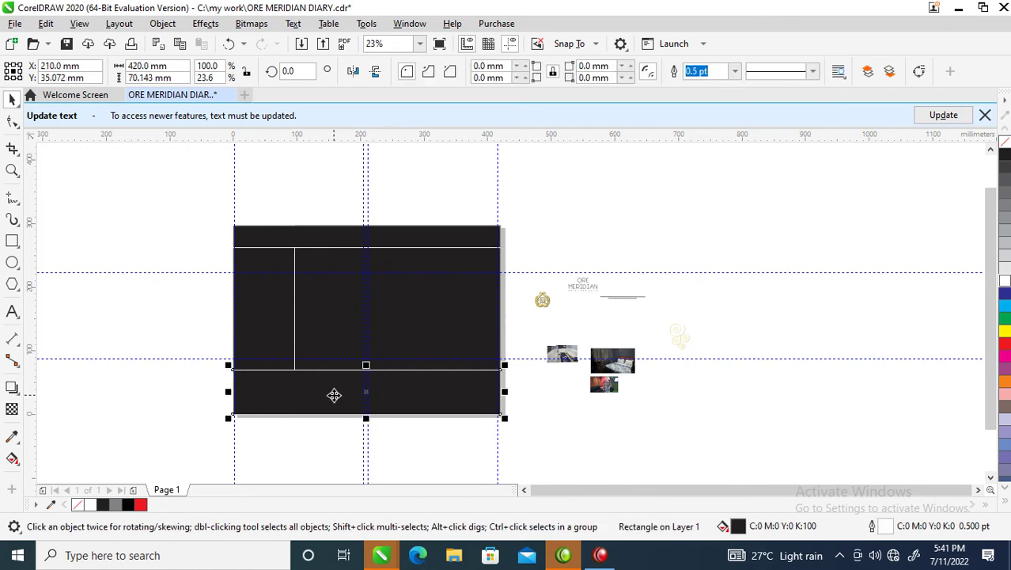
pyautogui.keyDown('shift'); pyautogui.click(443, 303); pyautogui.keyUp('shift')
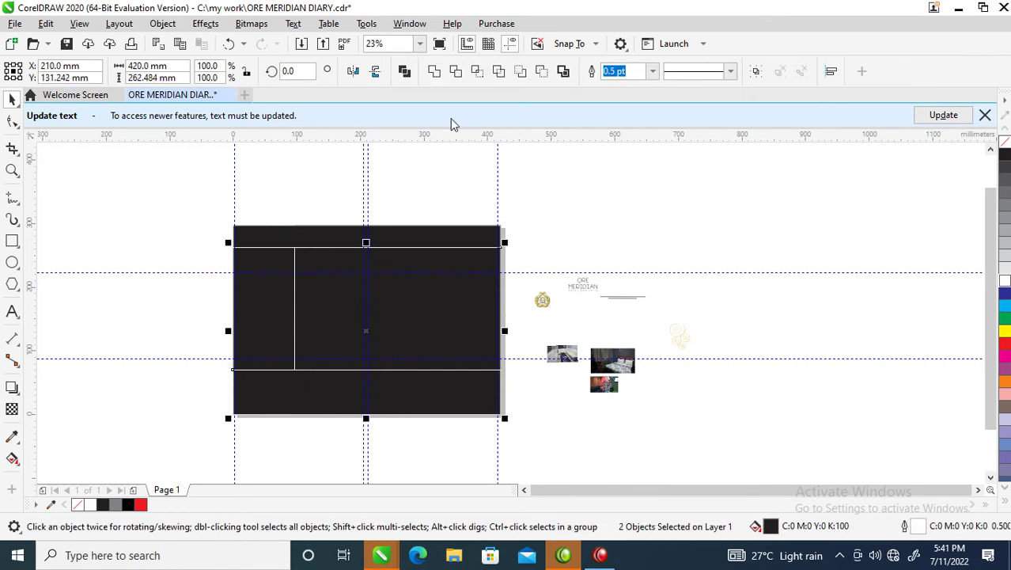
pyautogui.click(457, 71)
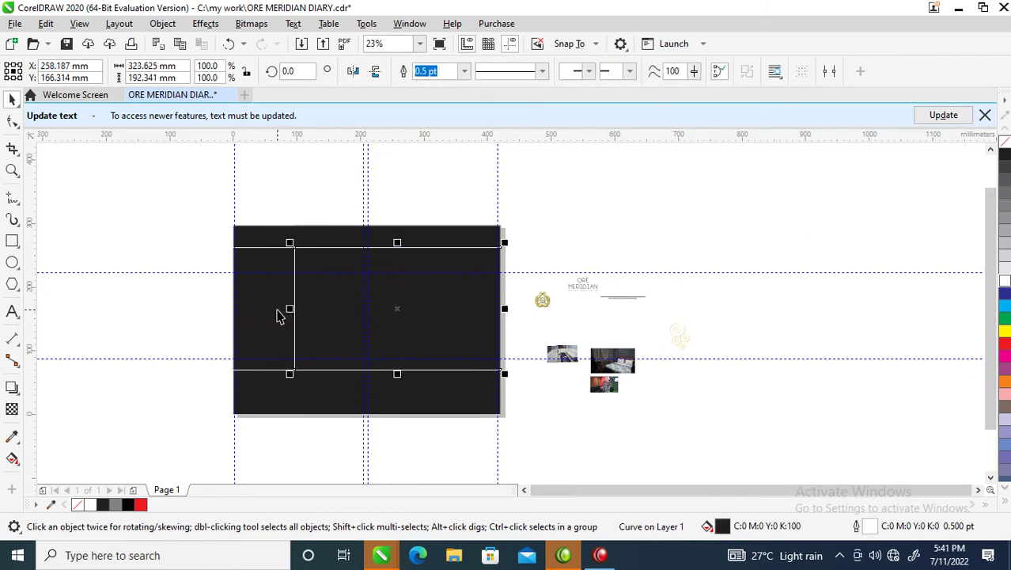
# Trim the left panel with the bottom strip and the top strip so it spans only the space between them
pyautogui.click(295, 396)
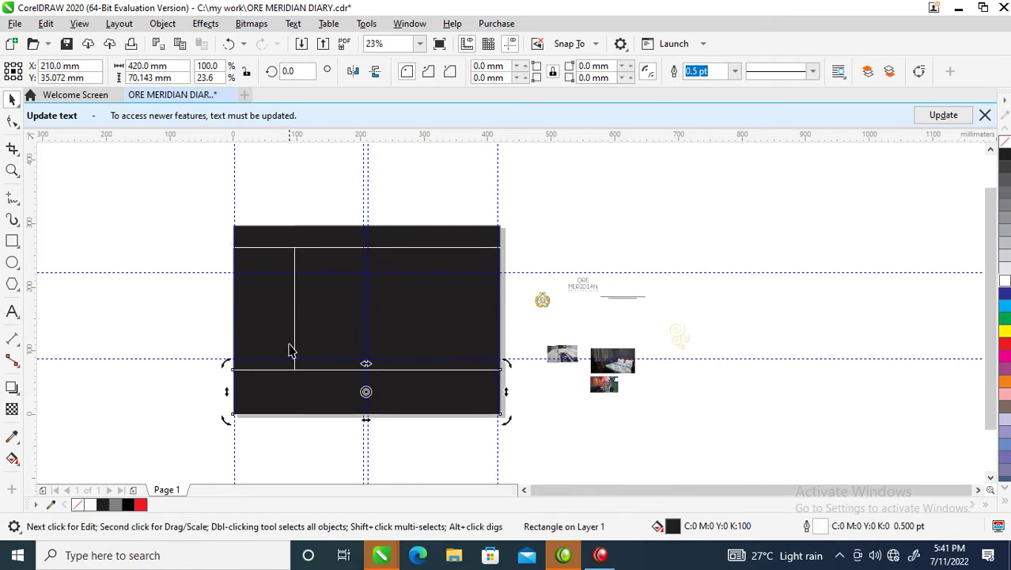
pyautogui.keyDown('shift'); pyautogui.click(279, 294); pyautogui.keyUp('shift')
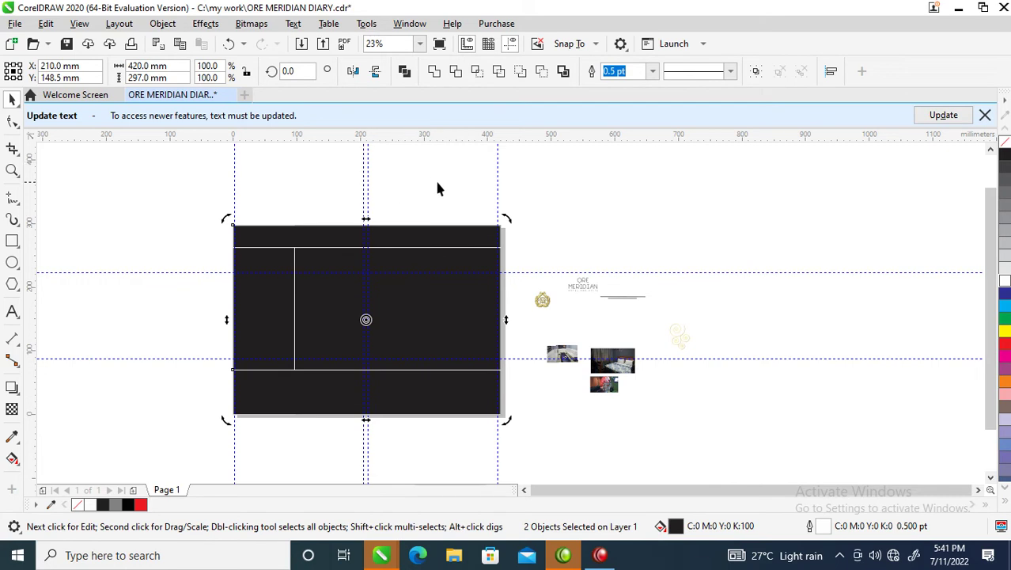
pyautogui.click(456, 73)
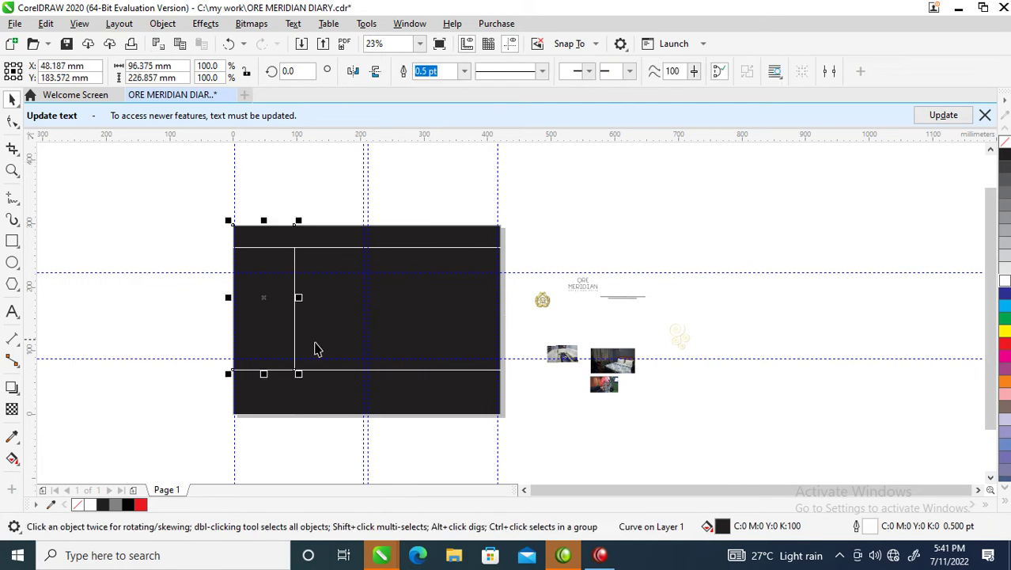
pyautogui.click(312, 234)
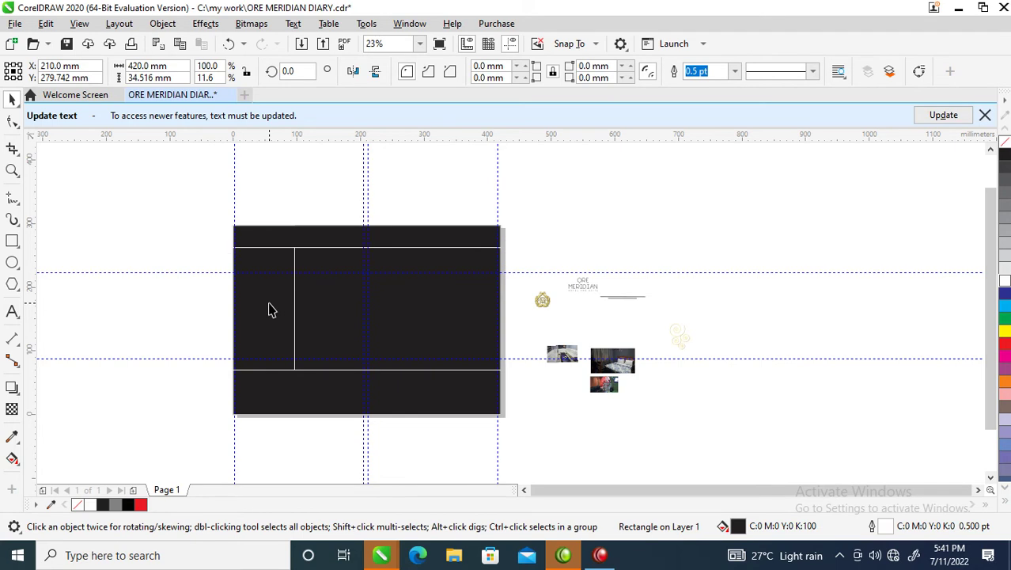
pyautogui.keyDown('shift'); pyautogui.click(264, 311); pyautogui.keyUp('shift')
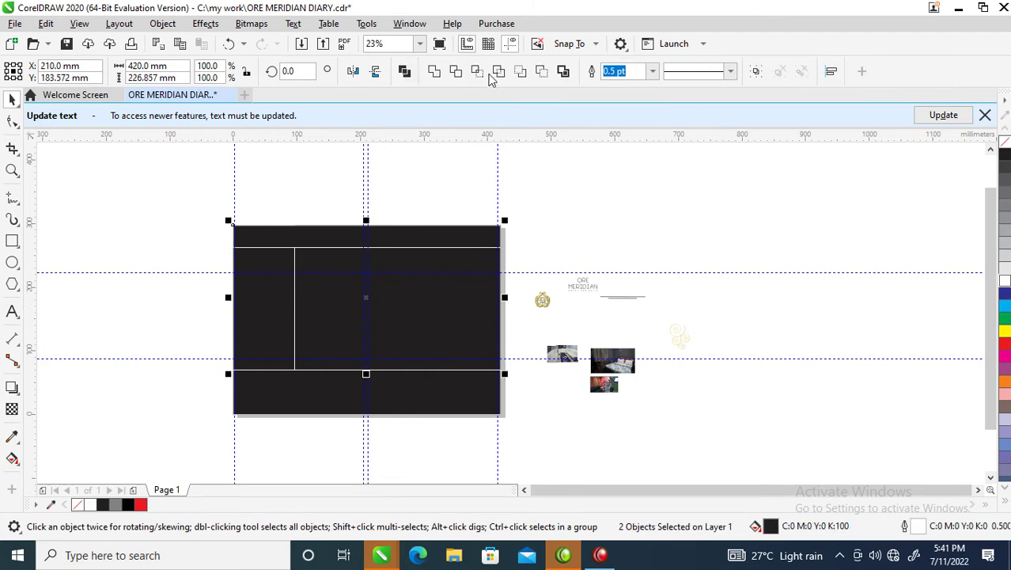
pyautogui.click(458, 71)
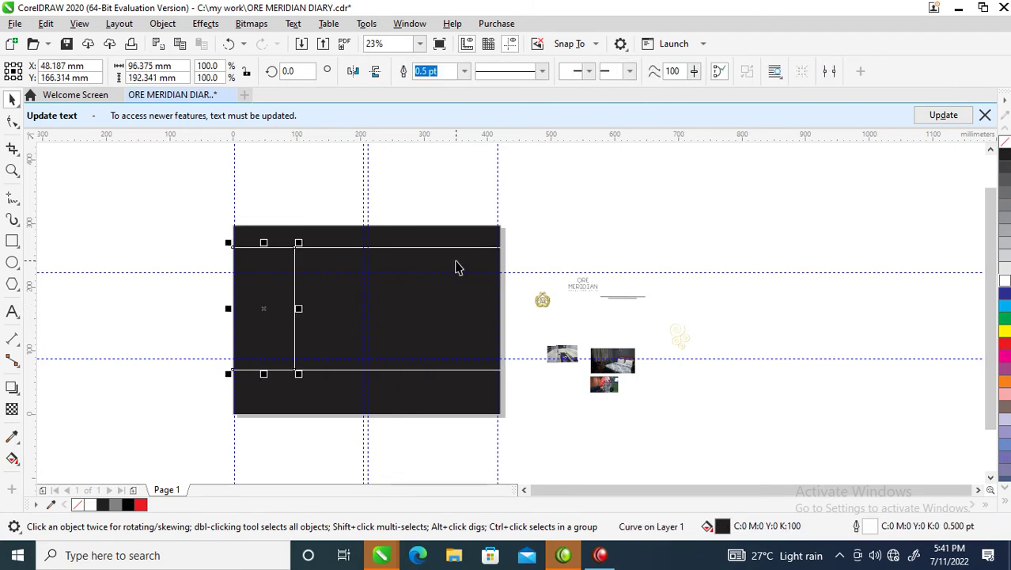
# Test that the trimmed panels are separate pieces by shifting the top strip downward, and undo the move
pyautogui.press('z')
pyautogui.moveTo(219, 190); pyautogui.dragTo(743, 433)
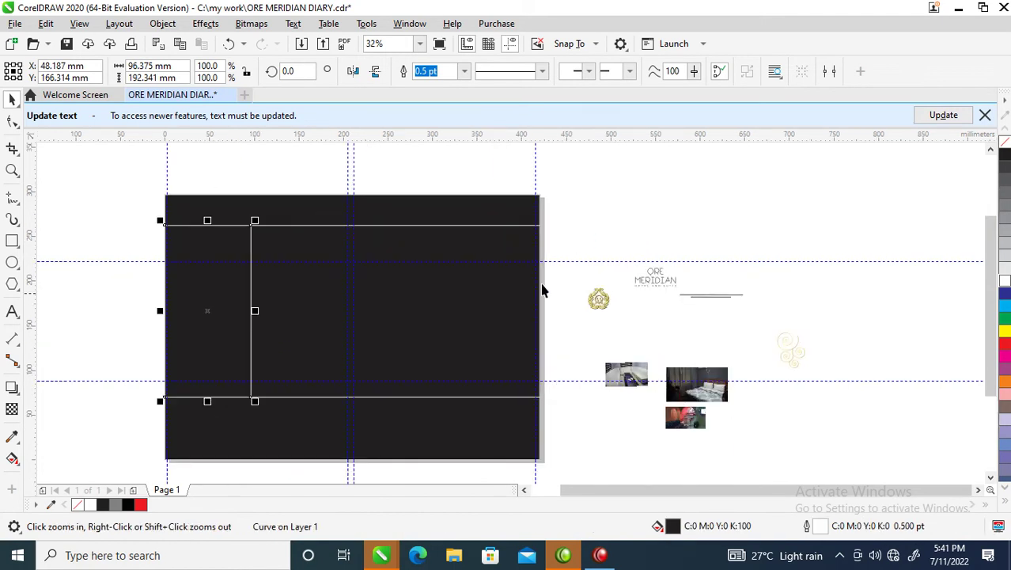
pyautogui.press('F10')
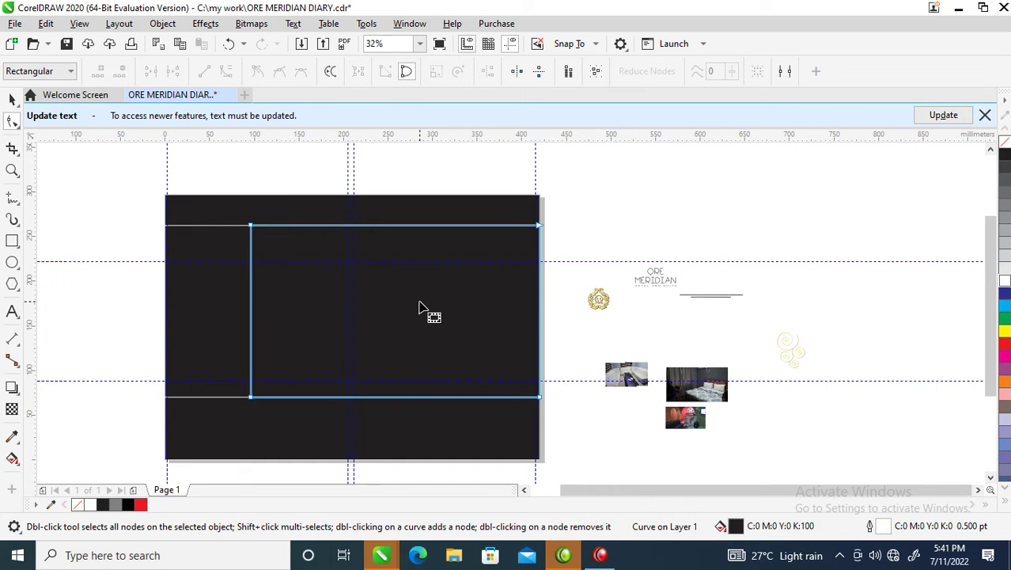
pyautogui.press('space')
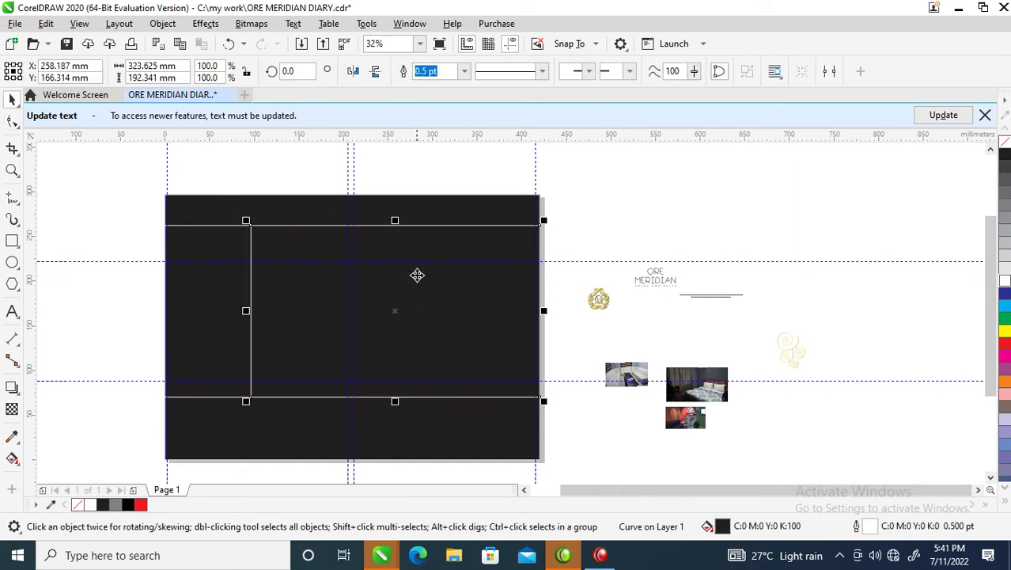
pyautogui.click(397, 225)
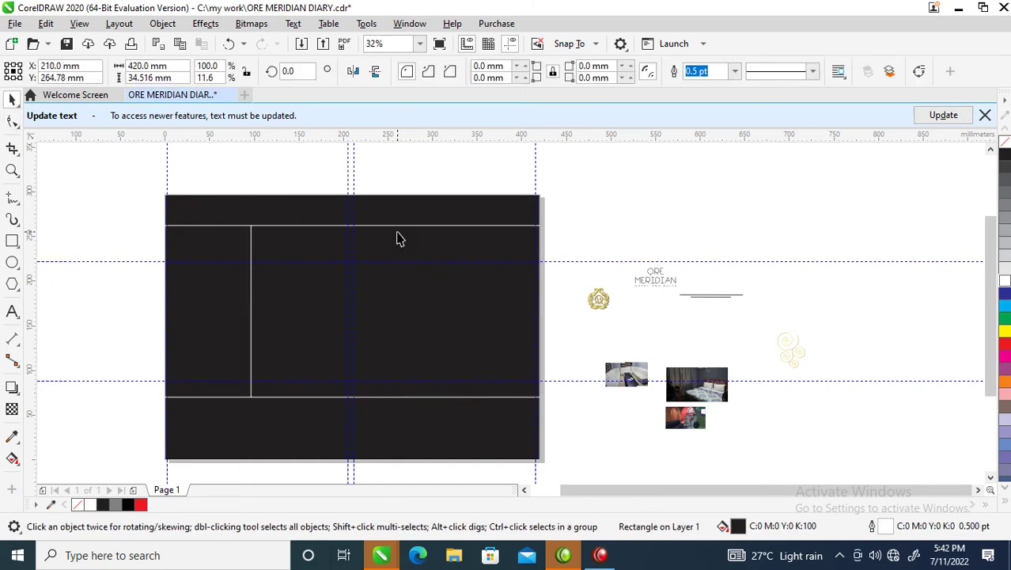
pyautogui.press('t')
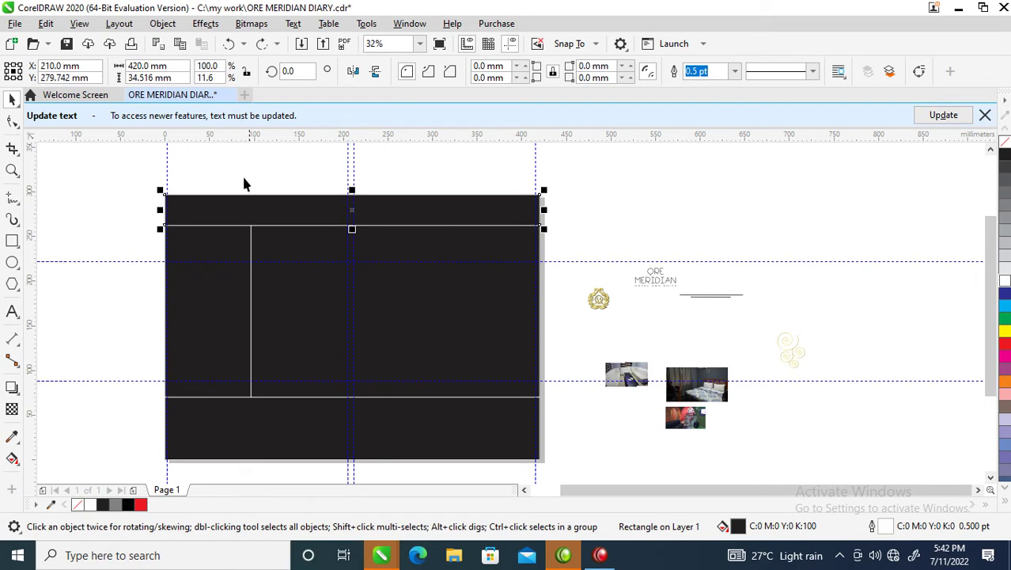
# Move the gold emblem to the upper-right area of the large central panel and enlarge it to about 50 mm wide
pyautogui.press('F2')
pyautogui.moveTo(122, 147); pyautogui.dragTo(752, 431)
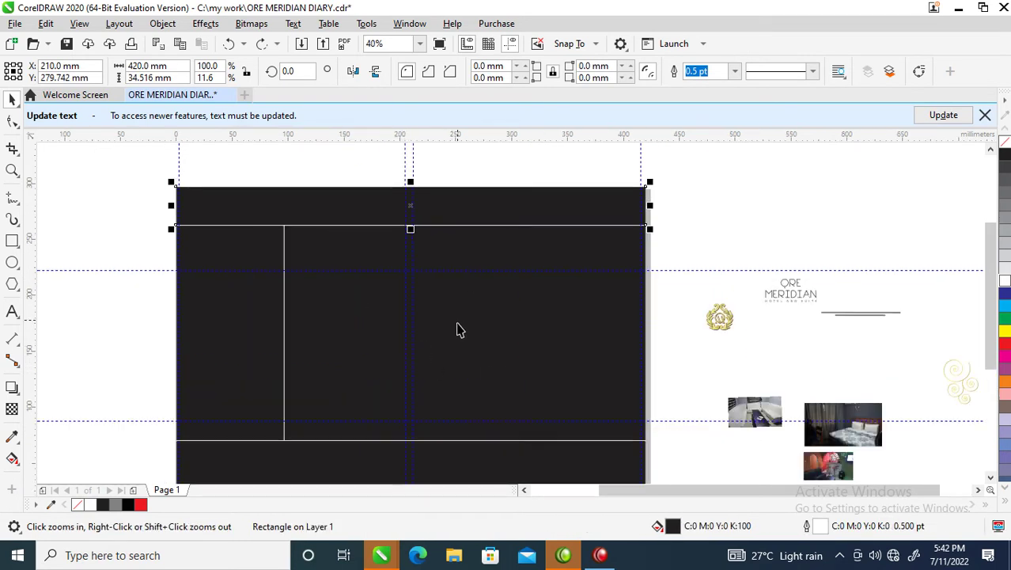
pyautogui.click(719, 322)
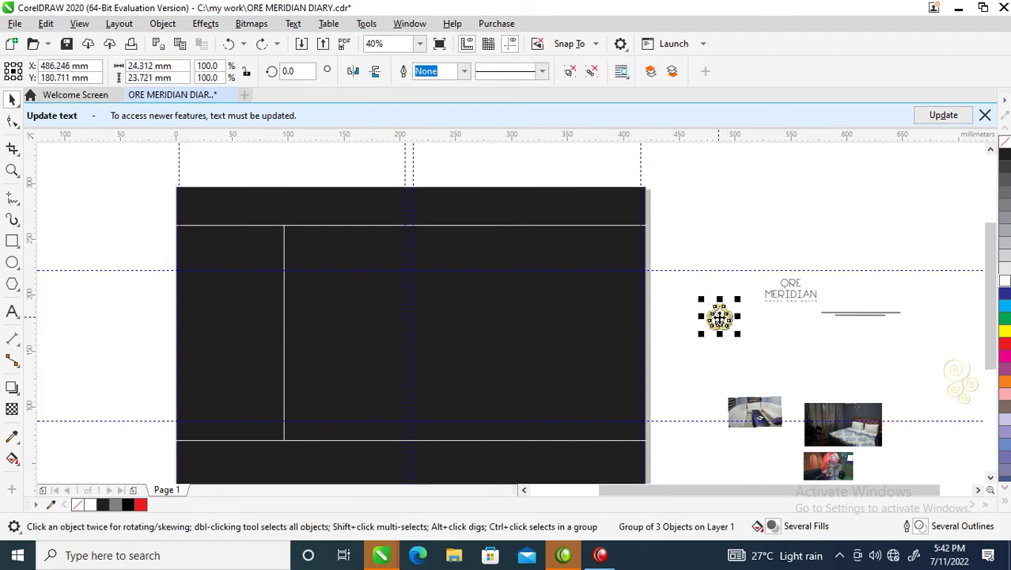
pyautogui.moveTo(721, 322); pyautogui.dragTo(579, 269)
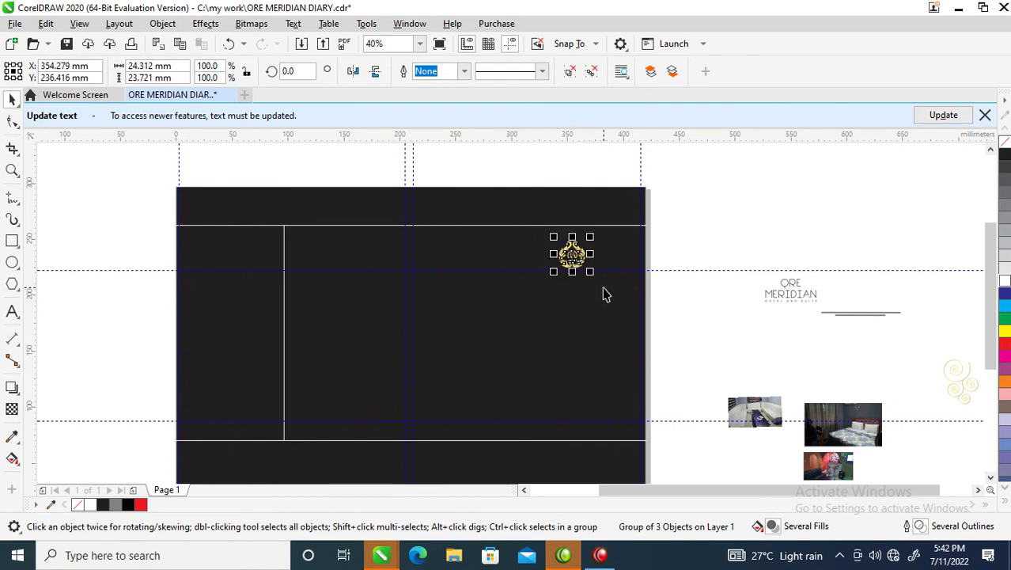
pyautogui.moveTo(589, 271); pyautogui.dragTo(621, 302)
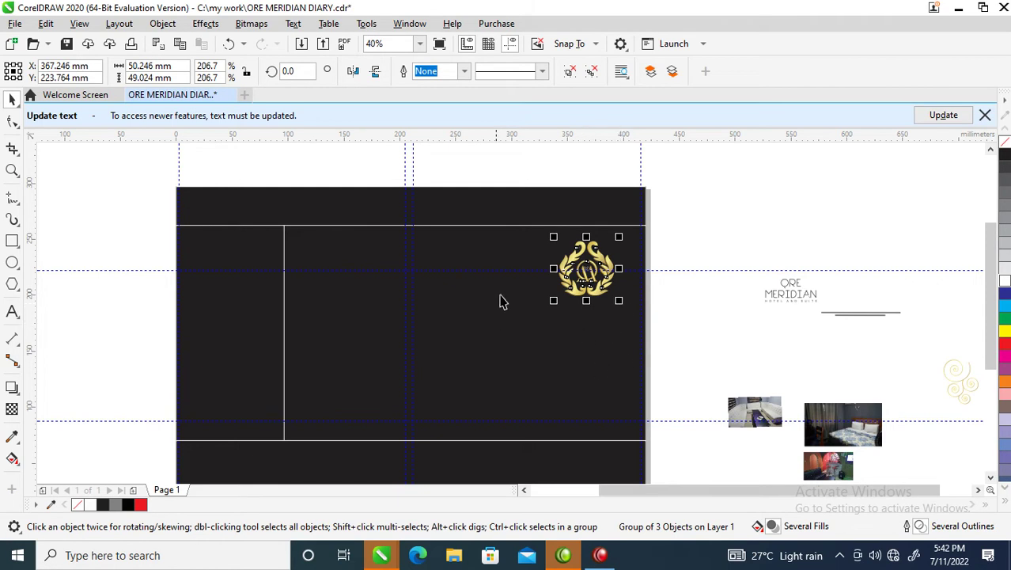
# Place the ORE MERIDIAN wordmark below the gold emblem and give it a white fill and outline
pyautogui.press('z')
pyautogui.moveTo(259, 217); pyautogui.dragTo(873, 408)
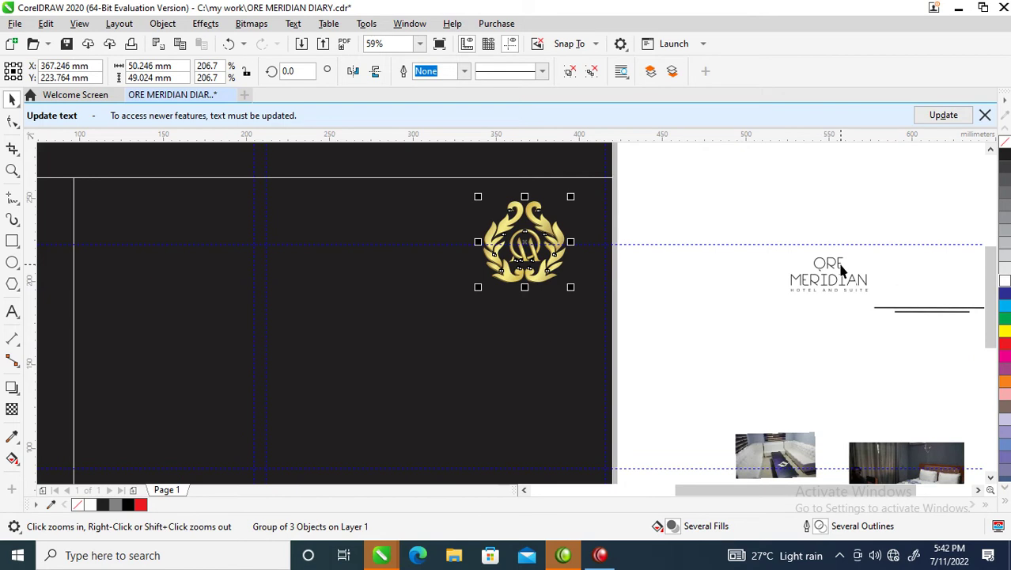
pyautogui.press('space')
pyautogui.moveTo(838, 270); pyautogui.dragTo(528, 302)
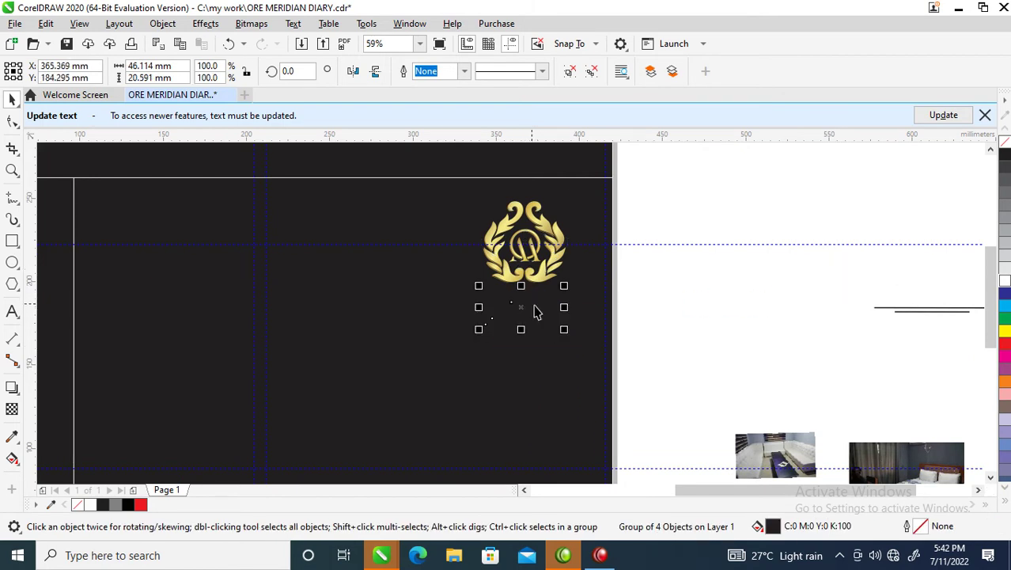
pyautogui.click(1005, 281)
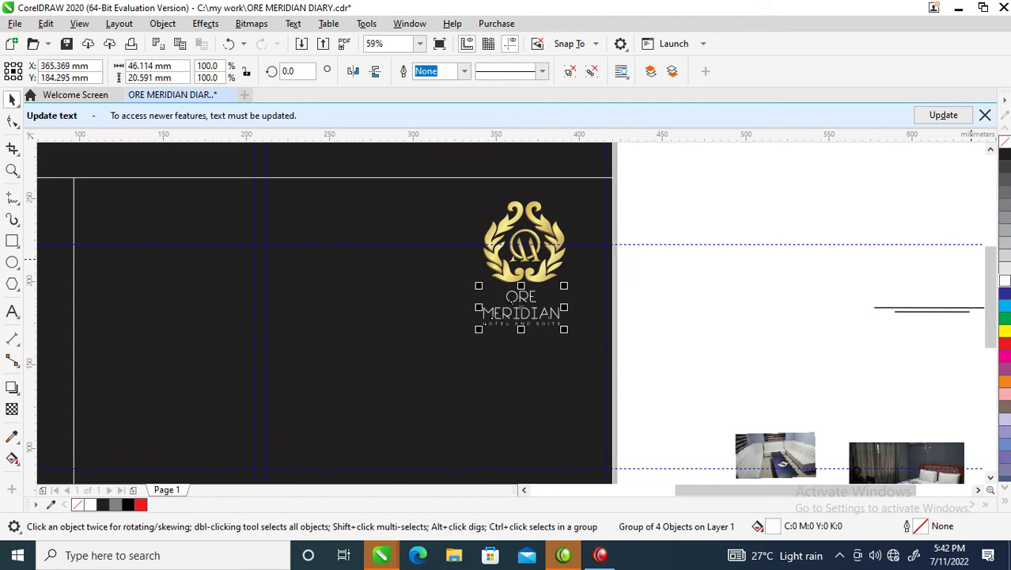
pyautogui.rightClick(1005, 281)
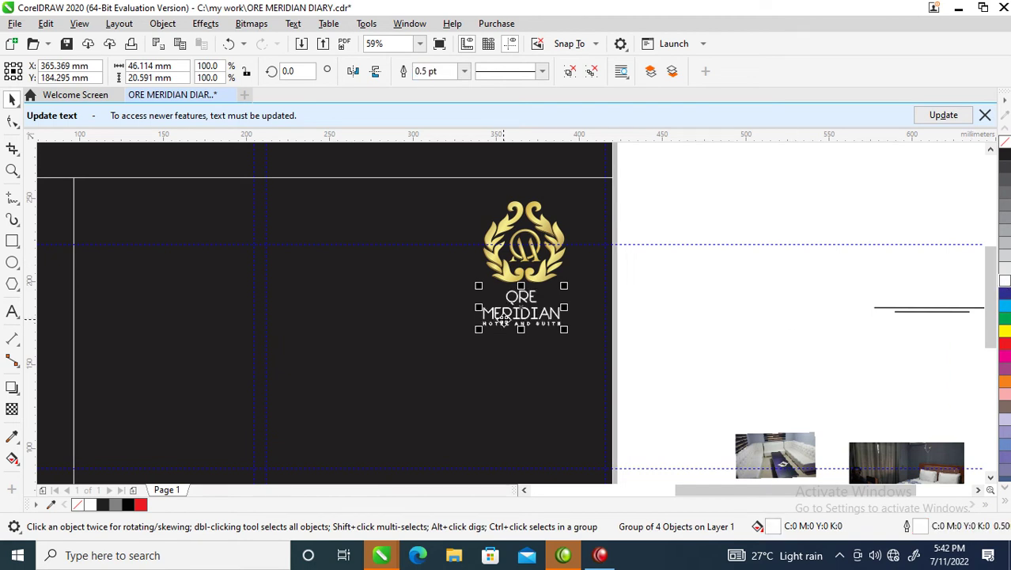
# Centre the ORE MERIDIAN wordmark horizontally beneath the gold emblem
pyautogui.press('z')
pyautogui.moveTo(431, 232); pyautogui.dragTo(610, 348)
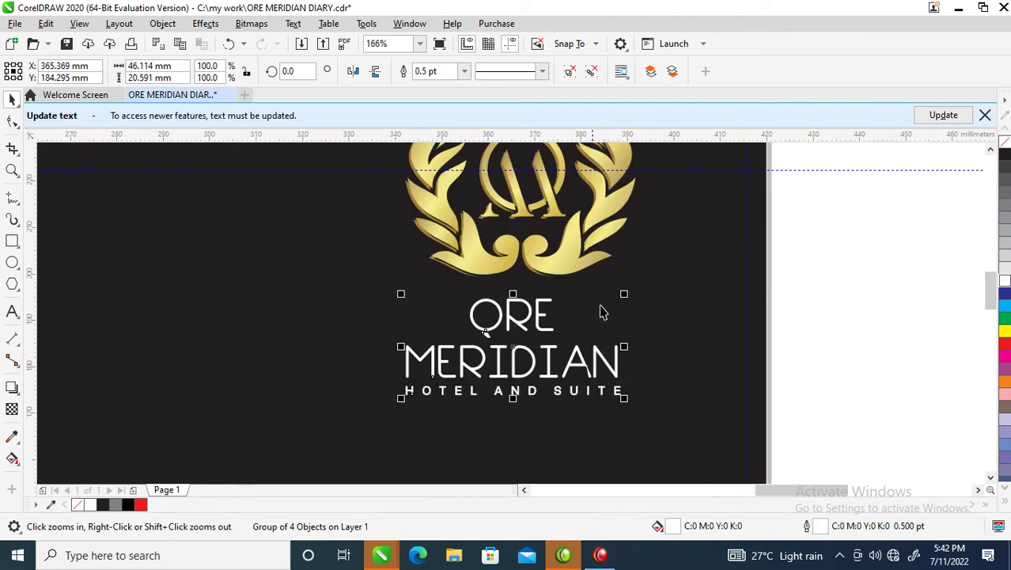
pyautogui.press('space')
pyautogui.keyDown('shift'); pyautogui.click(563, 269); pyautogui.keyUp('shift')
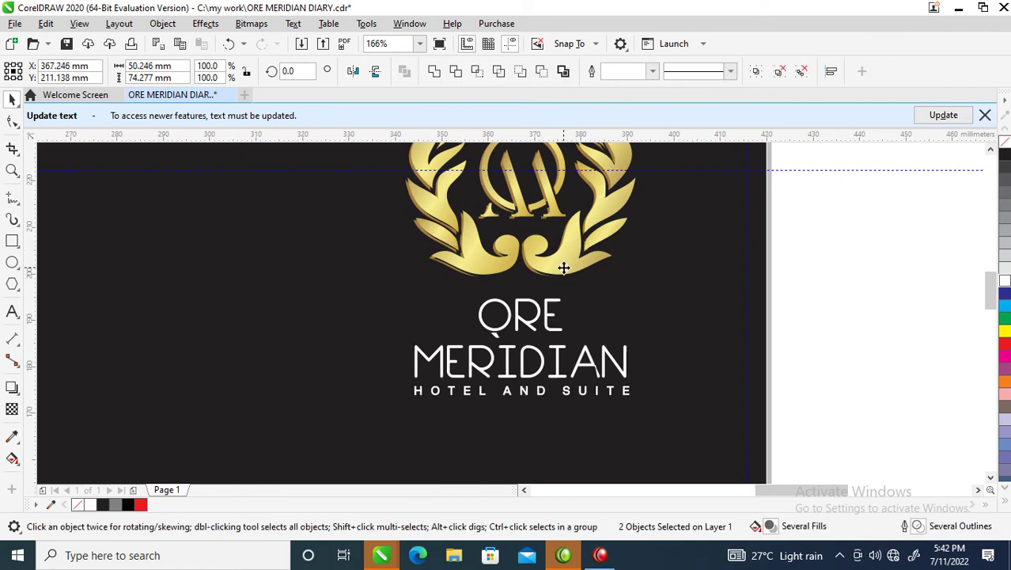
pyautogui.scroll(-4, 554, 320)
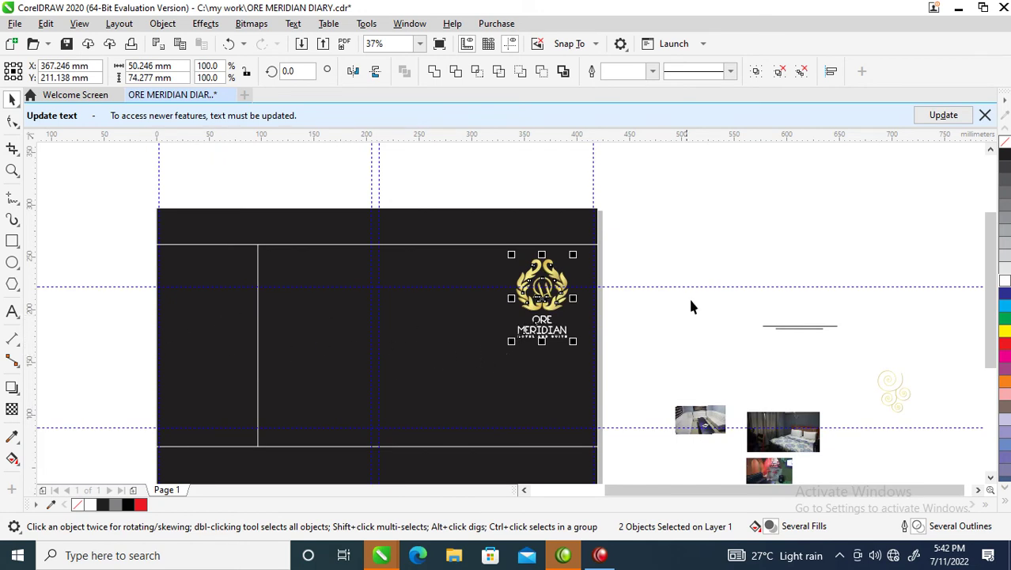
pyautogui.click(698, 273)
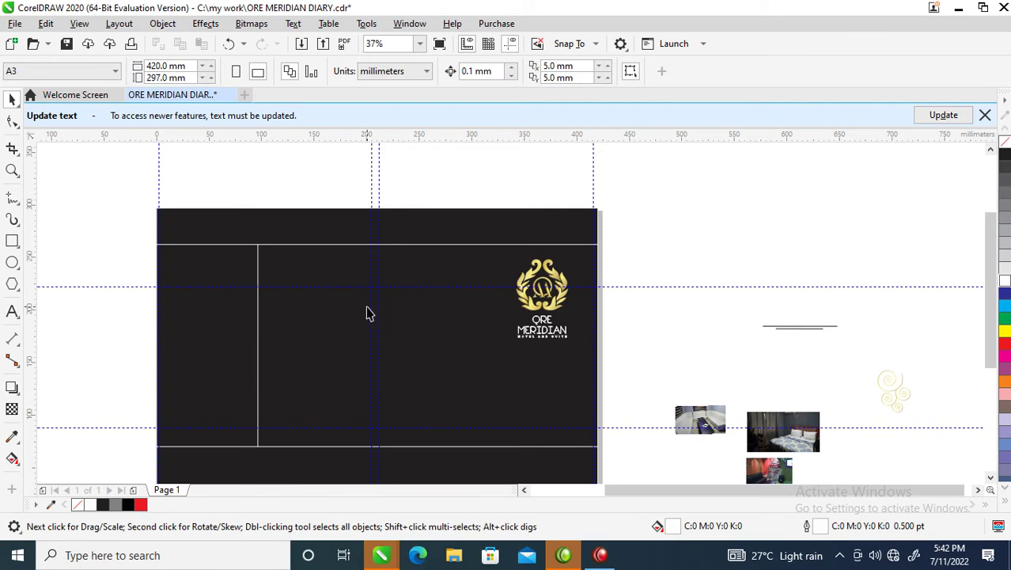
# Draw a white circle about 132 mm across in the central panel with a concentric copy about 123 mm across inside it
pyautogui.click(13, 263)
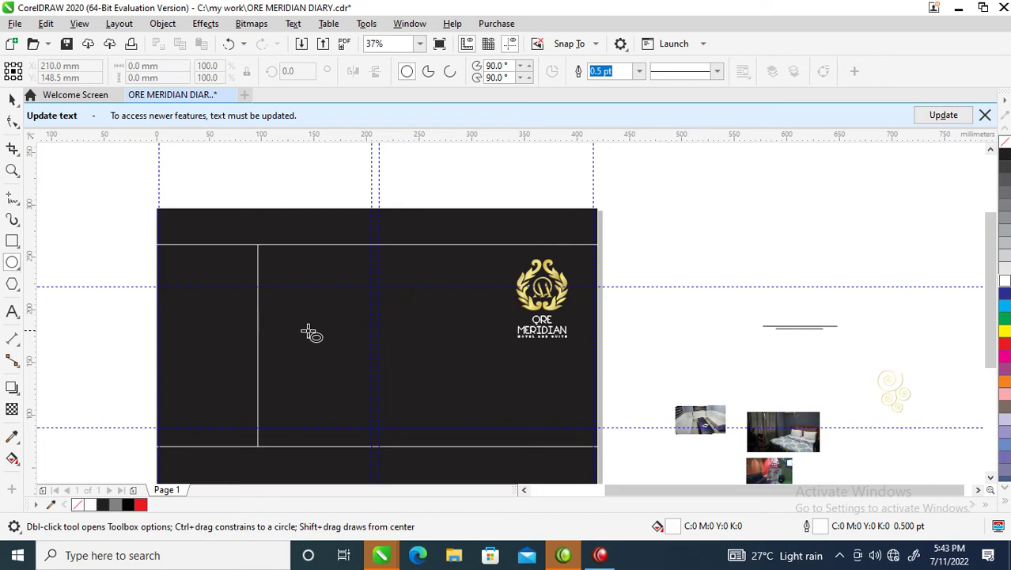
pyautogui.moveTo(319, 292); pyautogui.dragTo(466, 408)
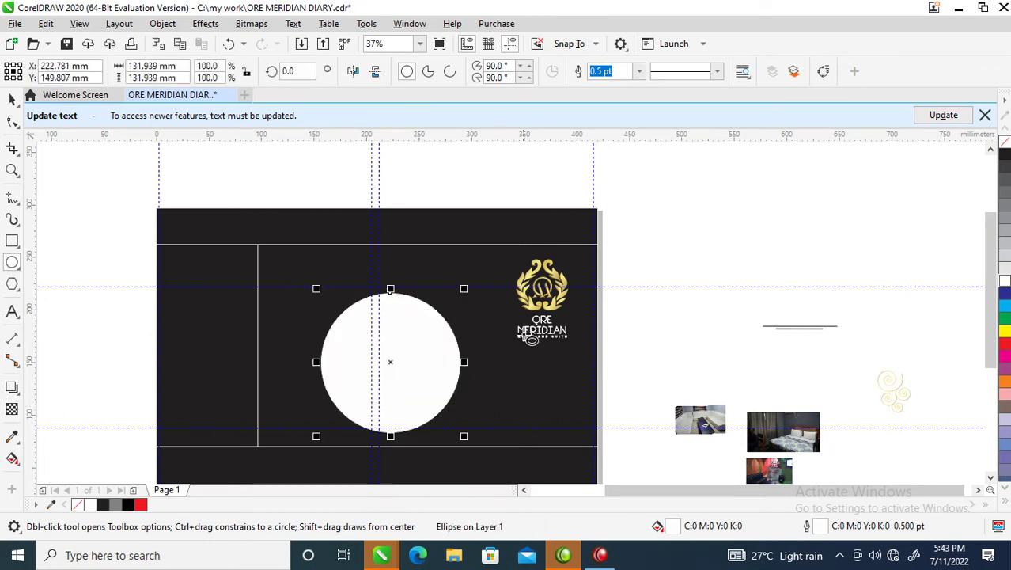
pyautogui.press('space')
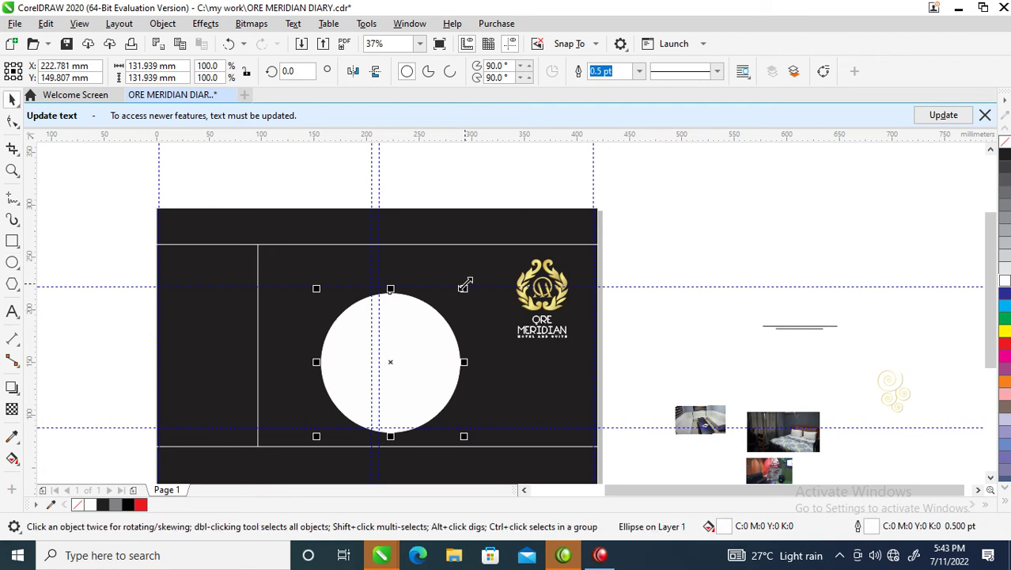
pyautogui.moveTo(465, 289)
pyautogui.mouseDown()
pyautogui.moveTo(450, 300)
pyautogui.moveTo(459, 286)
pyautogui.moveTo(461, 296)
pyautogui.mouseUp()
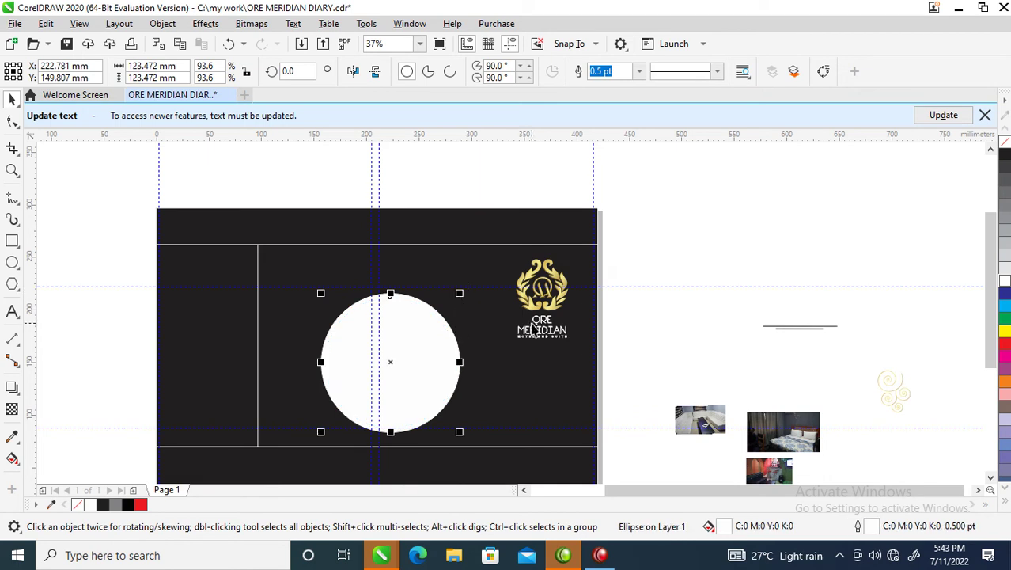
pyautogui.hotkey('ctrl', 'z')
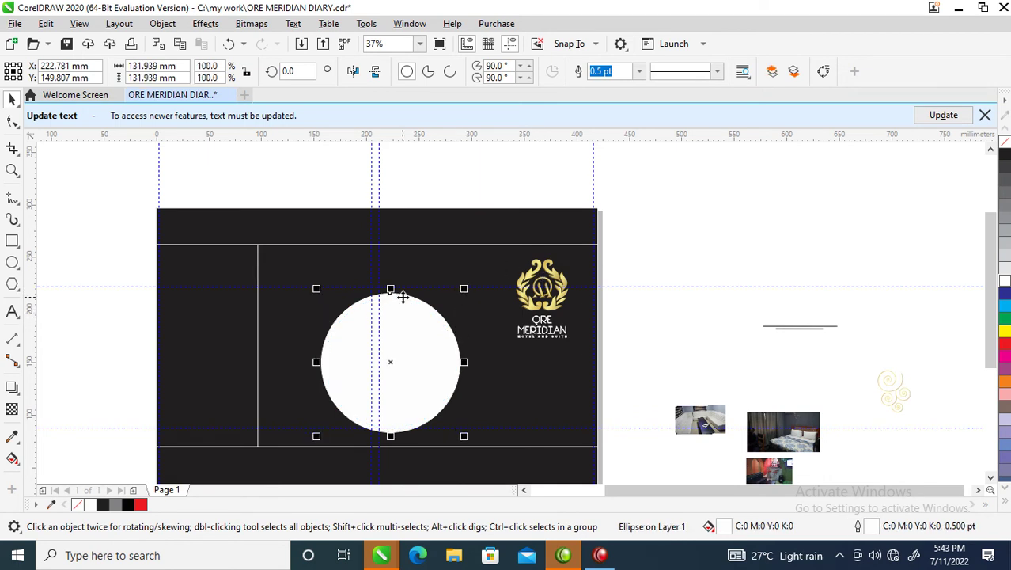
# Try copying the emblem's gold fill onto the outer circle, and undo it
pyautogui.click(530, 275)
pyautogui.moveTo(530, 274); pyautogui.dragTo(401, 298)
pyautogui.click(463, 377)
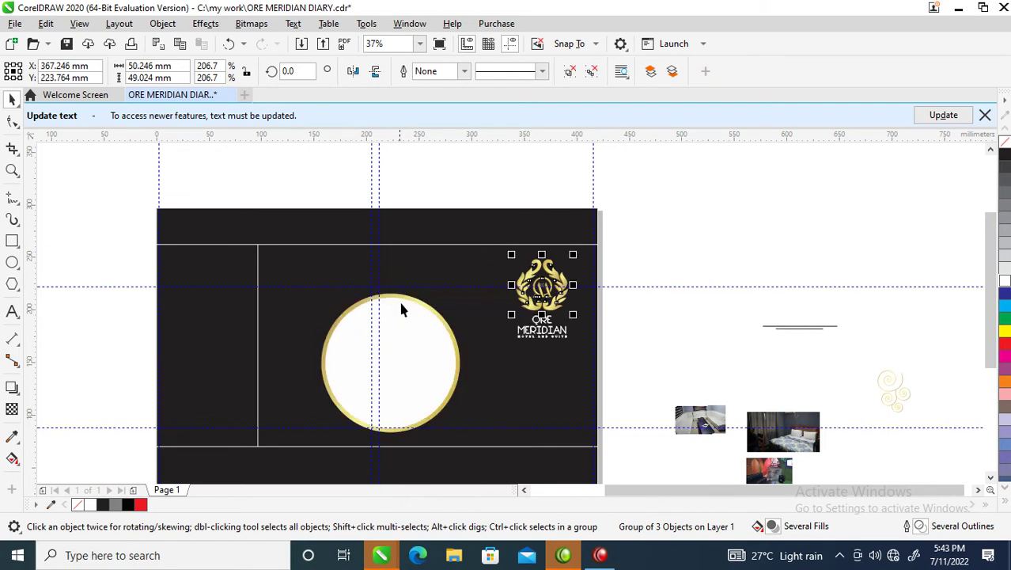
pyautogui.press('z')
pyautogui.moveTo(237, 215); pyautogui.dragTo(589, 457)
pyautogui.hotkey('ctrl', 'z')
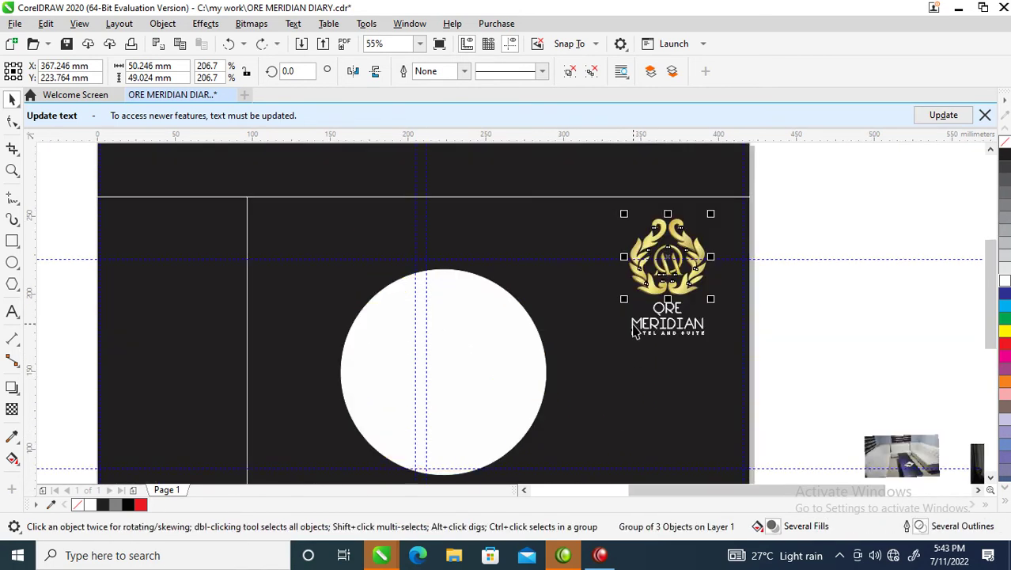
# Fill the outer circle with a flat tan-gold palette colour
pyautogui.click(451, 274)
pyautogui.press('z')
pyautogui.moveTo(412, 212); pyautogui.dragTo(704, 357)
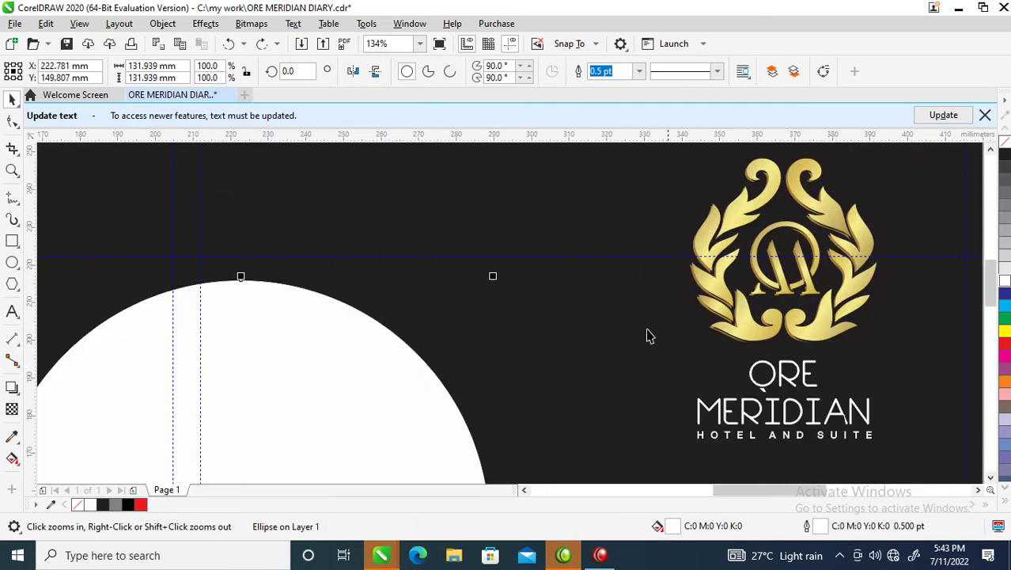
pyautogui.click(1006, 505)
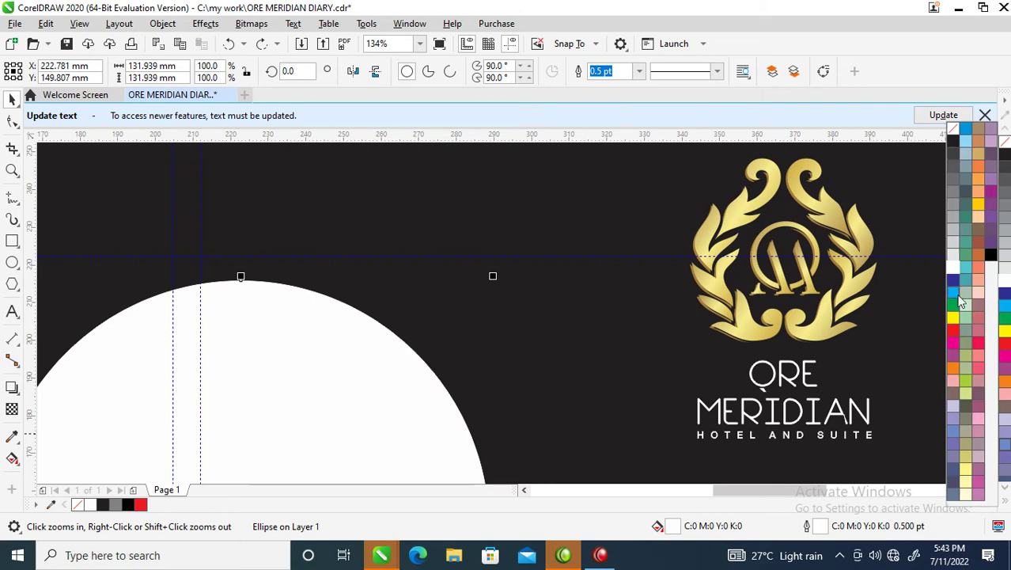
pyautogui.click(980, 158)
# Try a dark grey palette fill on the large central panel, and undo it
pyautogui.press('F10')
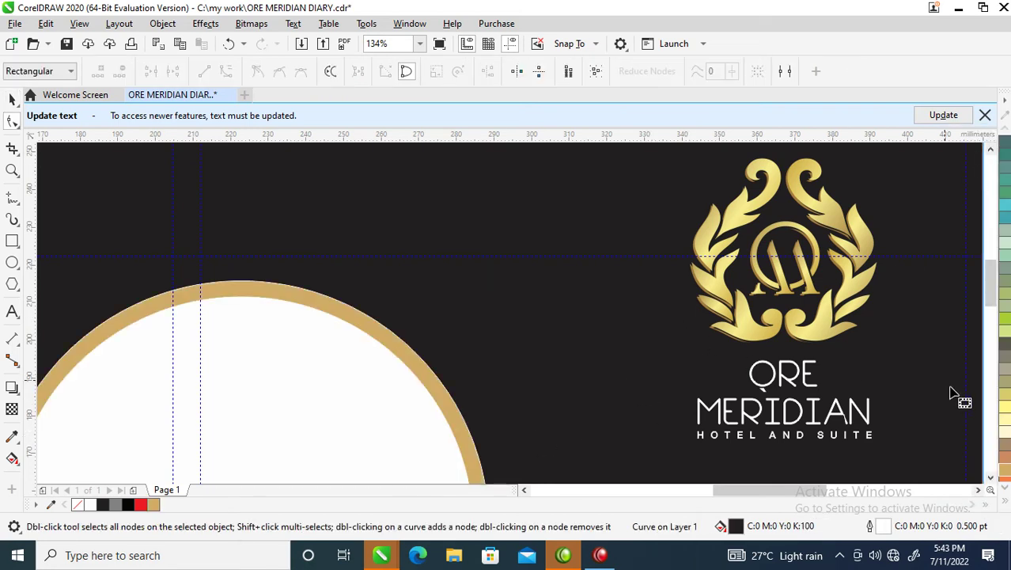
pyautogui.click(1004, 407)
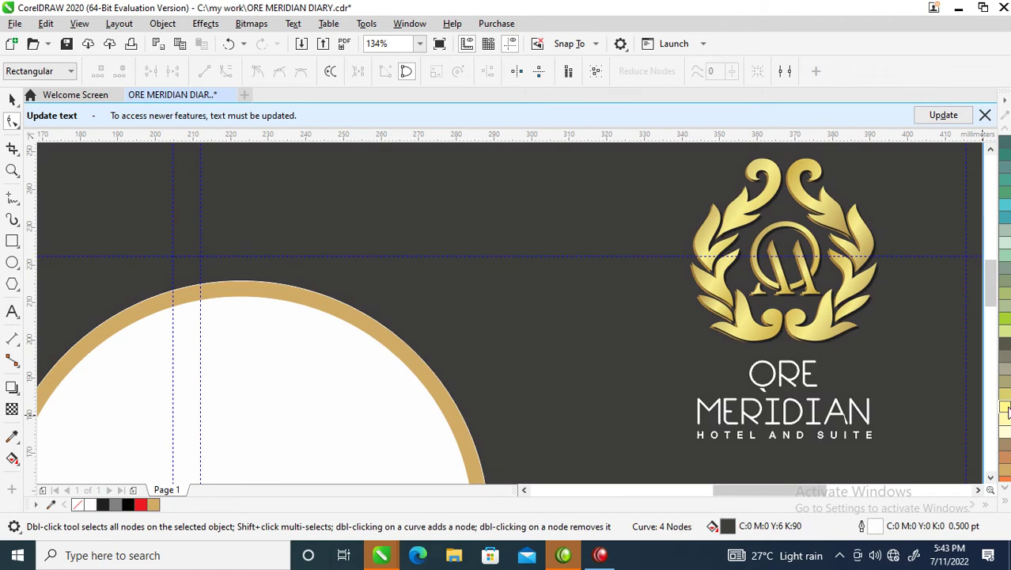
pyautogui.hotkey('ctrl', 'z')
pyautogui.press('space')
pyautogui.press('space')
# Copy all properties of the gold emblem onto the outer circle to give the ring a gold gradient
pyautogui.scroll(-4, 416, 358)
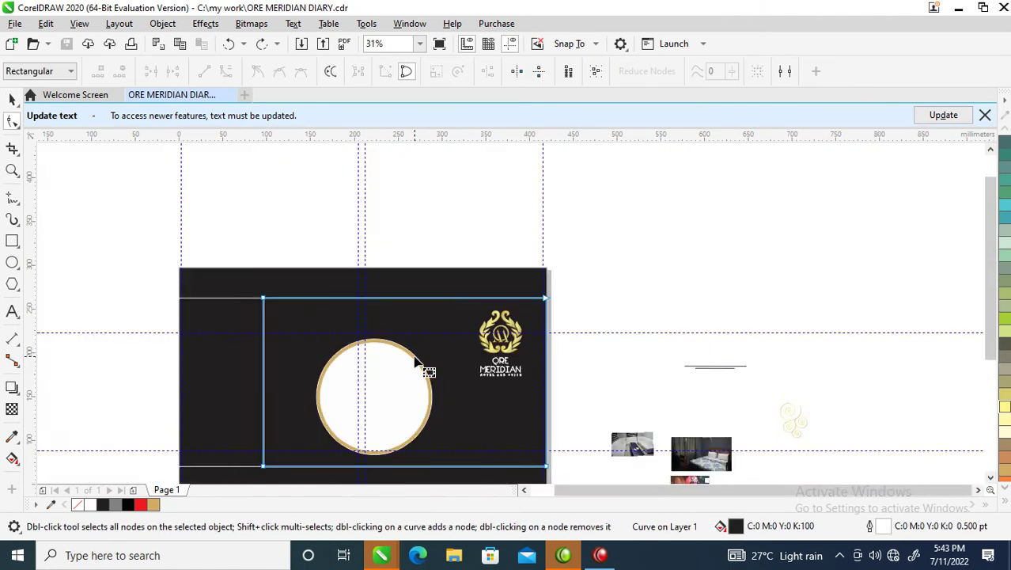
pyautogui.press('z')
pyautogui.moveTo(269, 295); pyautogui.dragTo(569, 428)
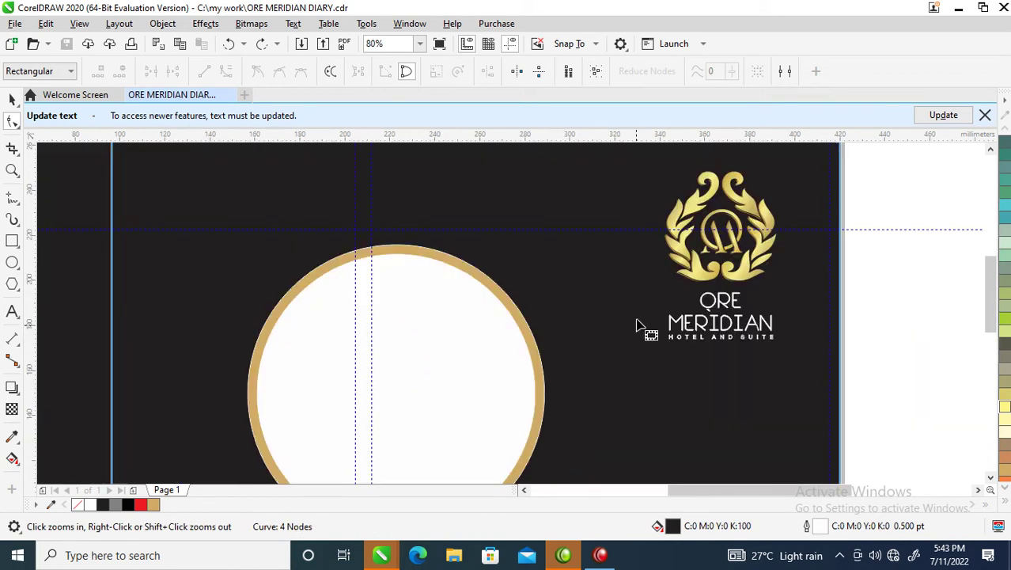
pyautogui.press('space')
pyautogui.moveTo(694, 208); pyautogui.dragTo(465, 268)
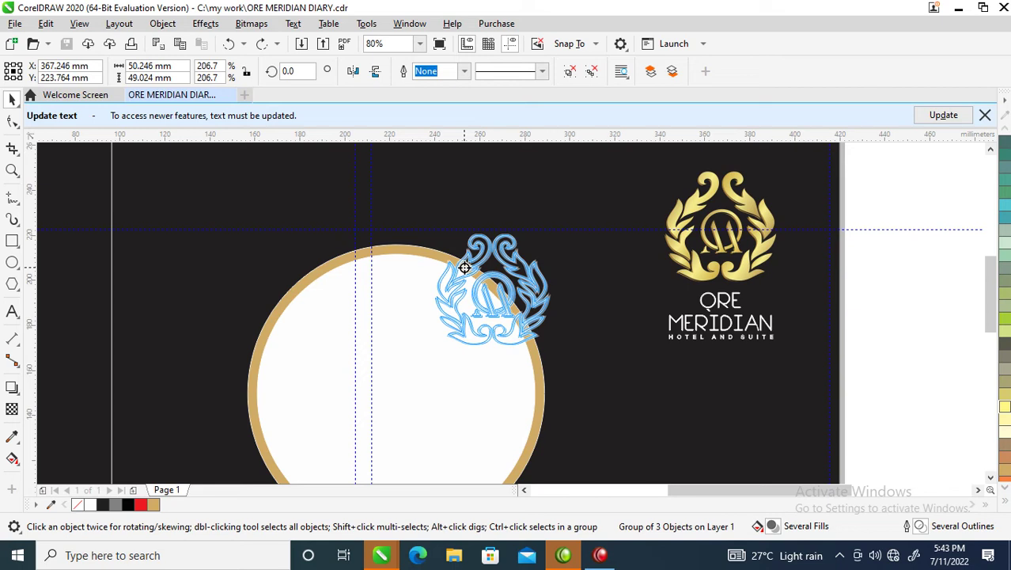
pyautogui.moveTo(465, 268); pyautogui.dragTo(464, 267)
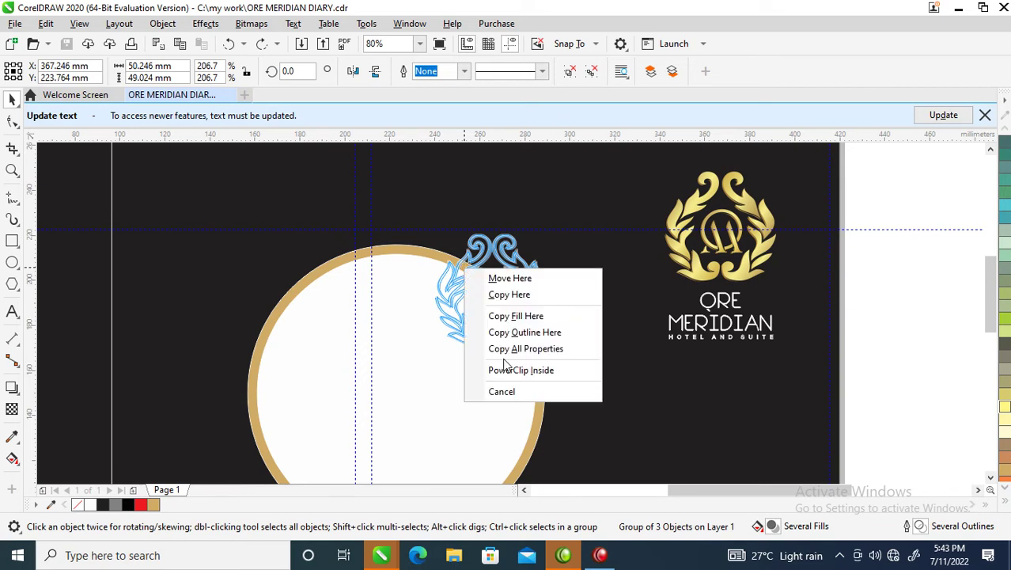
pyautogui.click(544, 354)
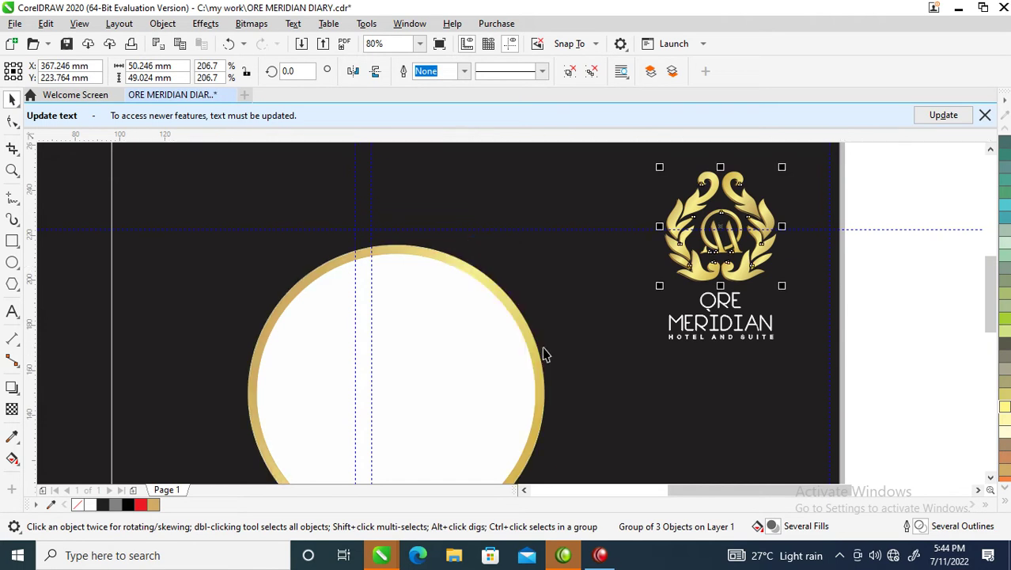
# Shift the gold-ringed circle to about X 213 mm, Y 170 mm and place a smaller copy over its lower-left edge
pyautogui.scroll(-4, 544, 353)
pyautogui.press('z')
pyautogui.moveTo(371, 224); pyautogui.dragTo(728, 440)
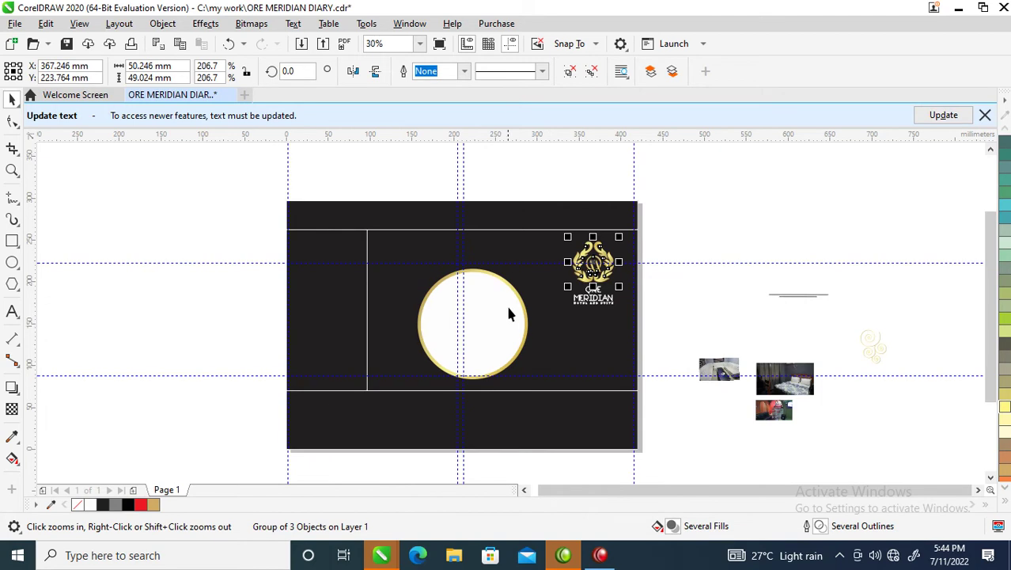
pyautogui.click(490, 312)
pyautogui.keyDown('shift'); pyautogui.click(499, 318); pyautogui.keyUp('shift')
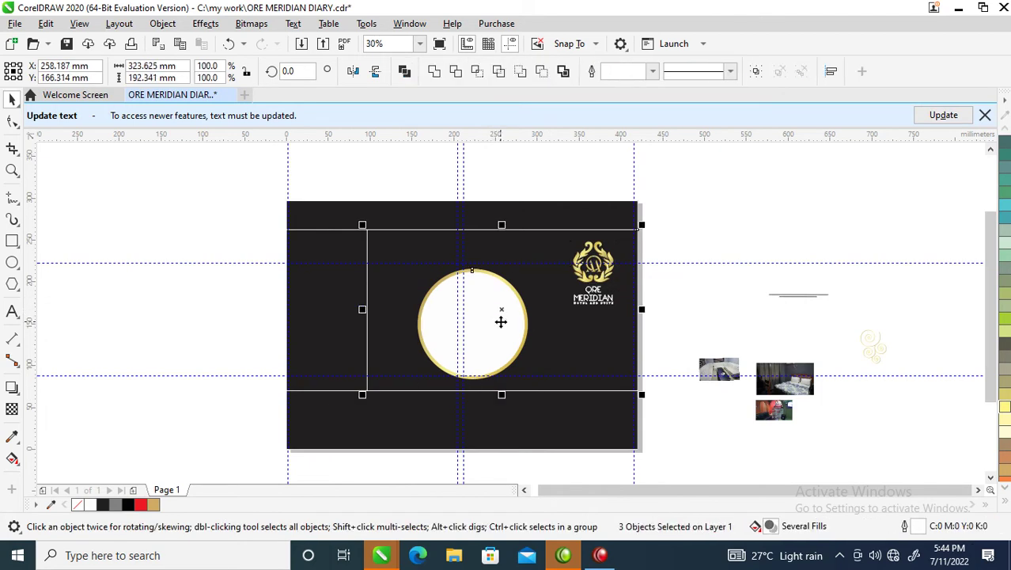
pyautogui.moveTo(380, 243); pyautogui.dragTo(557, 418)
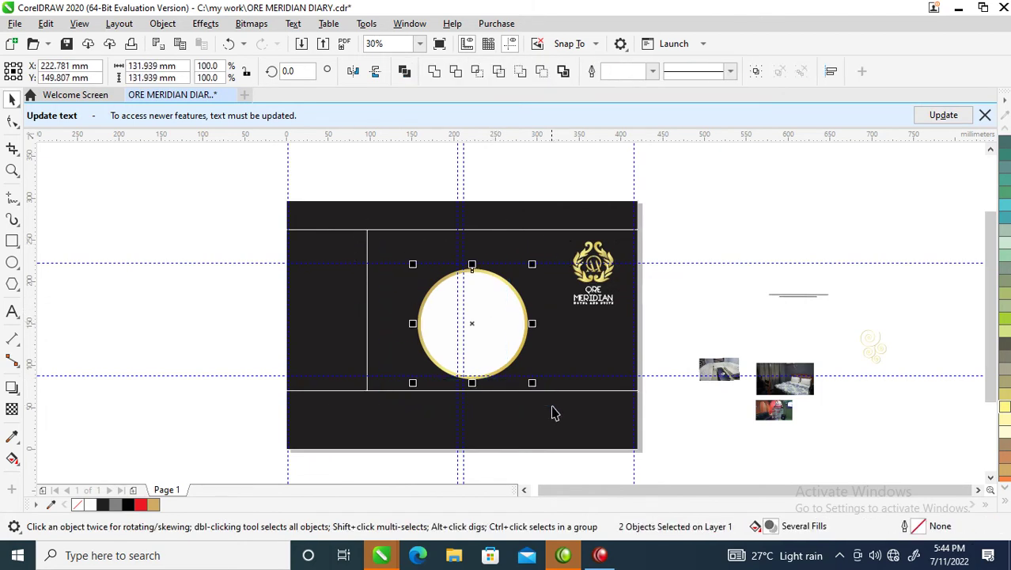
pyautogui.moveTo(516, 312)
pyautogui.mouseDown()
pyautogui.moveTo(479, 305)
pyautogui.moveTo(491, 297)
pyautogui.moveTo(510, 307)
pyautogui.mouseUp()
pyautogui.moveTo(522, 241); pyautogui.dragTo(474, 318)
pyautogui.rightClick(475, 320)
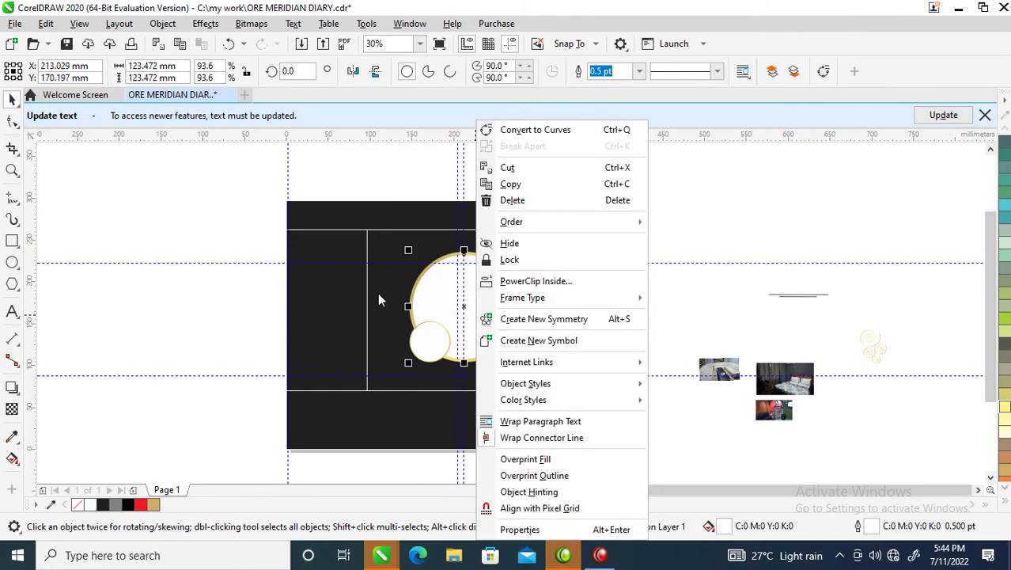
# Arrange two smaller ringed circles on the large circle's left side, the upper about 61 mm and the lower about 42 mm across
pyautogui.click(384, 295)
pyautogui.moveTo(384, 299); pyautogui.dragTo(462, 374)
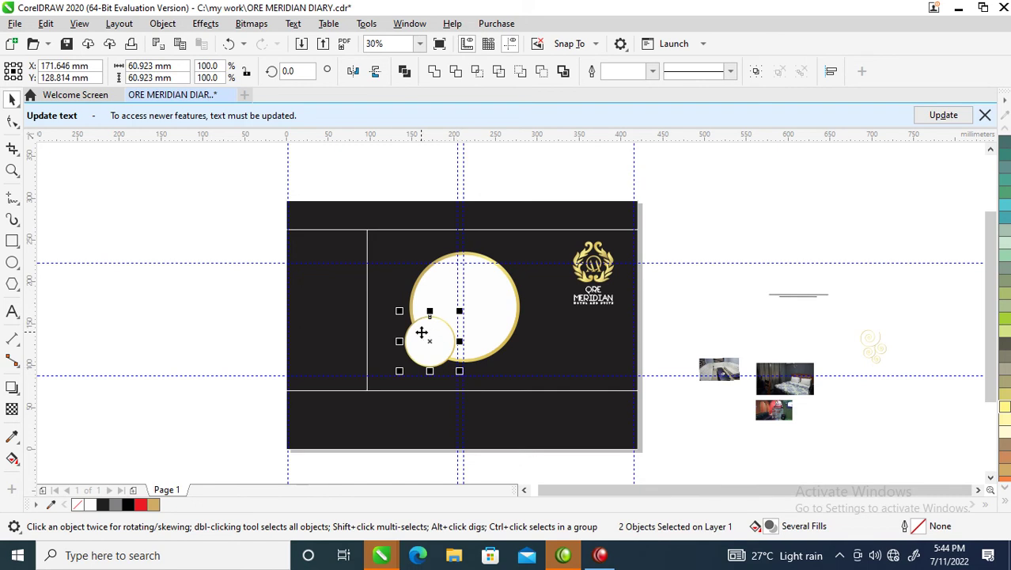
pyautogui.moveTo(425, 339); pyautogui.dragTo(469, 377)
pyautogui.moveTo(460, 313); pyautogui.dragTo(460, 321)
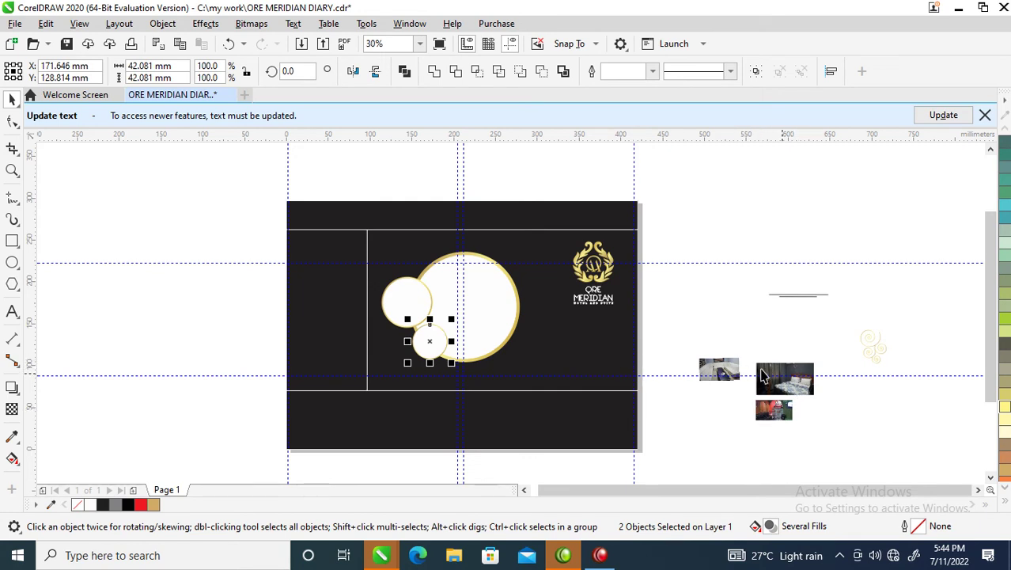
# Enlarge the lounge photo to about 198 × 114 mm and PowerClip it inside the upper small gold-ringed circle
pyautogui.moveTo(722, 366); pyautogui.dragTo(802, 405)
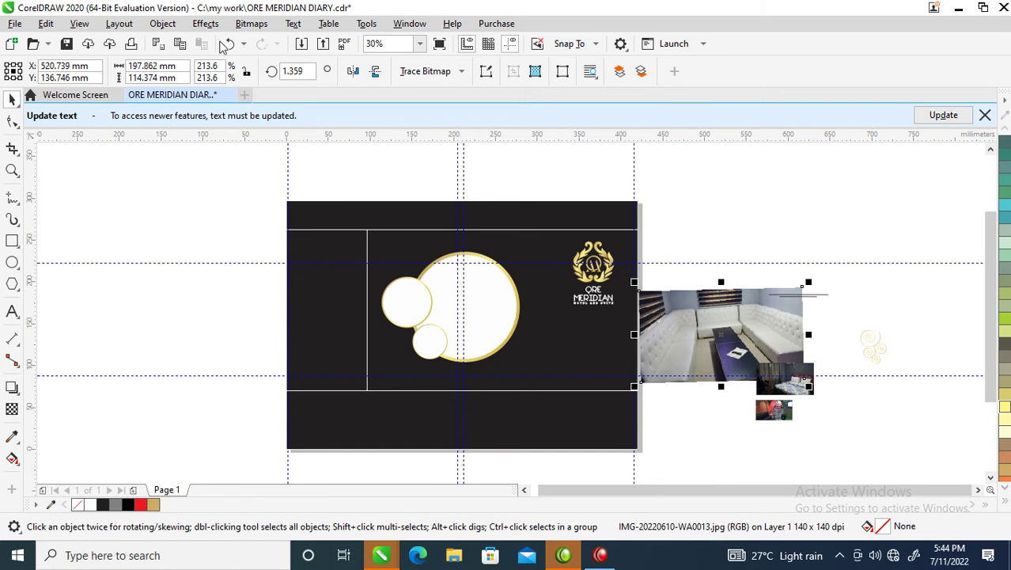
pyautogui.click(162, 23)
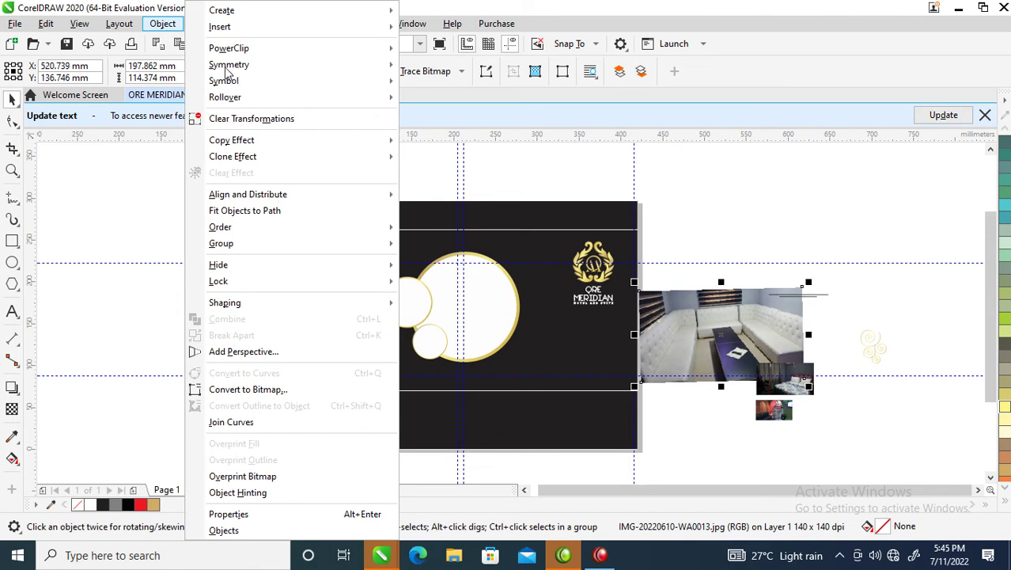
pyautogui.click(110, 251)
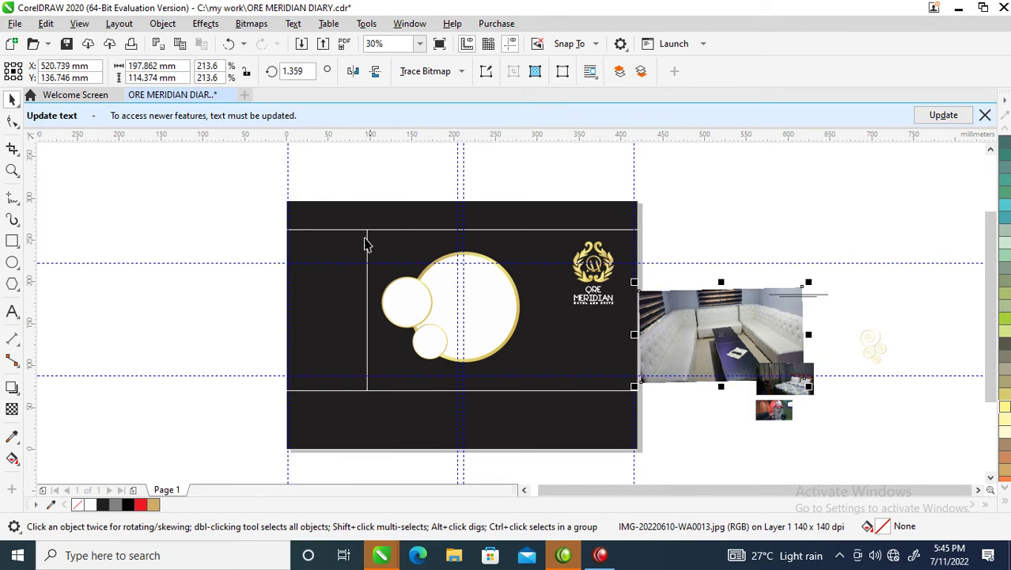
pyautogui.click(163, 23)
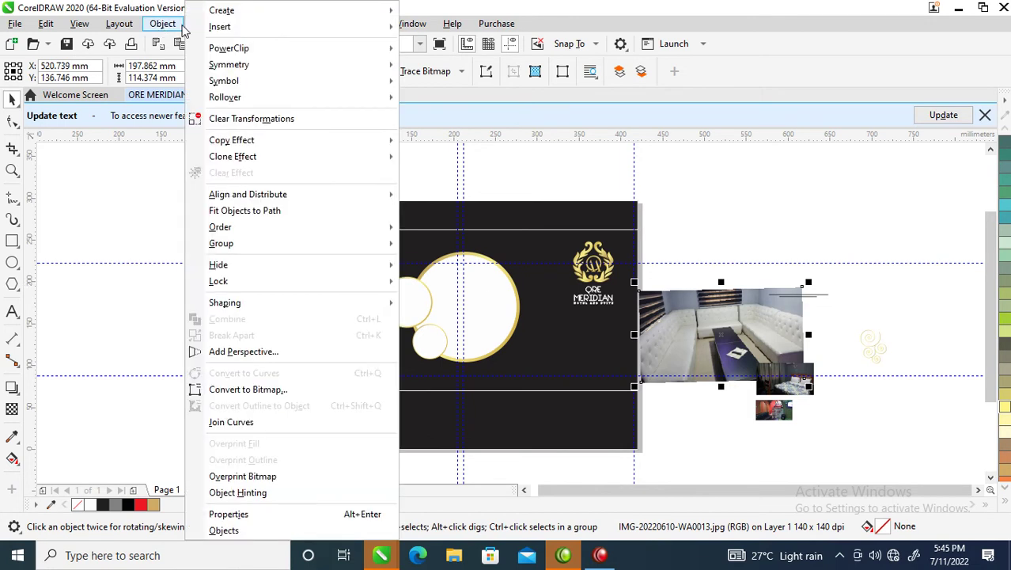
pyautogui.moveTo(247, 51)
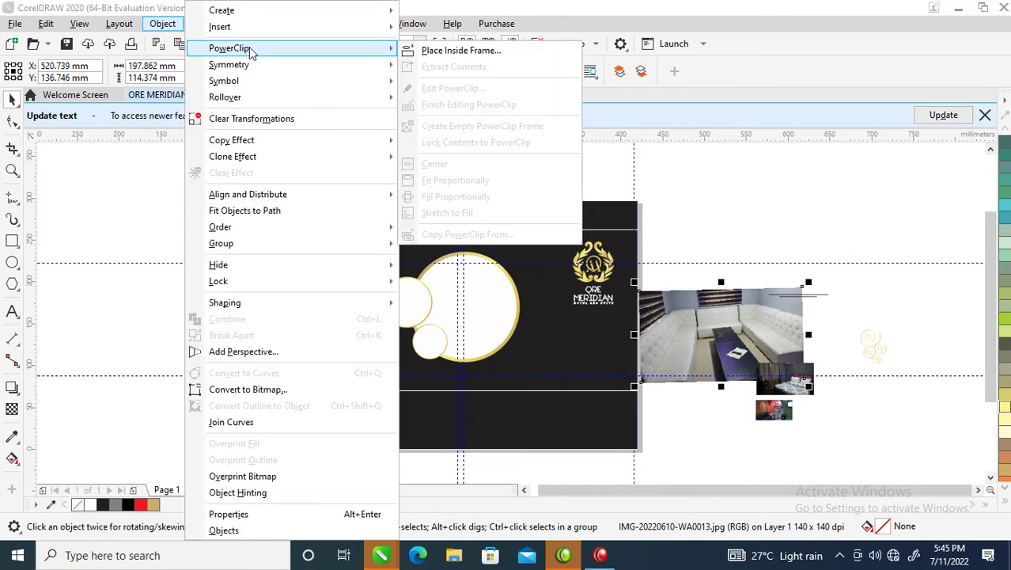
pyautogui.click(461, 50)
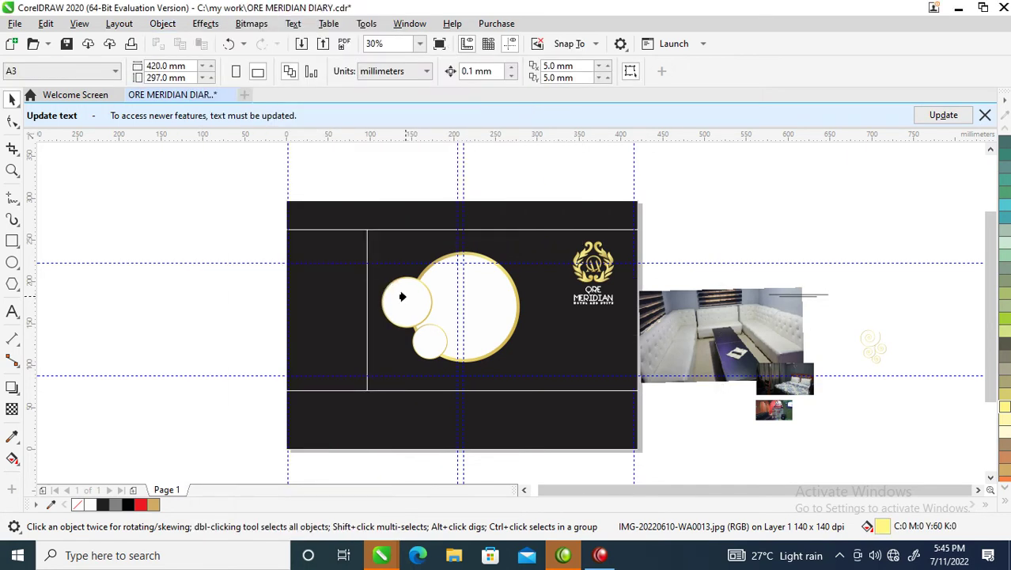
pyautogui.click(402, 296)
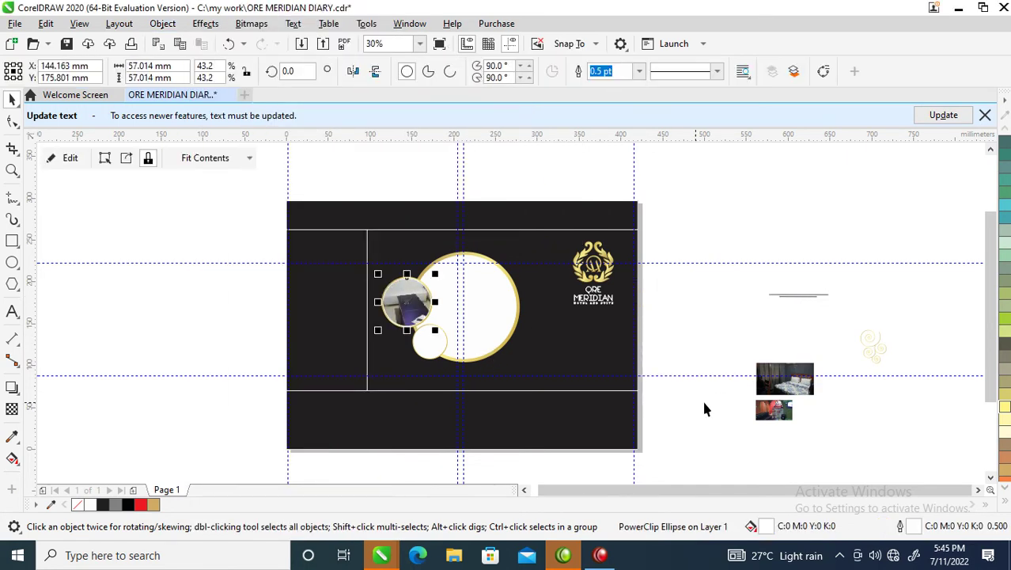
# Enlarge the bedroom photo to about 157 × 88 mm and PowerClip it inside the large gold-ringed circle
pyautogui.click(798, 380)
pyautogui.moveTo(816, 361); pyautogui.dragTo(886, 311)
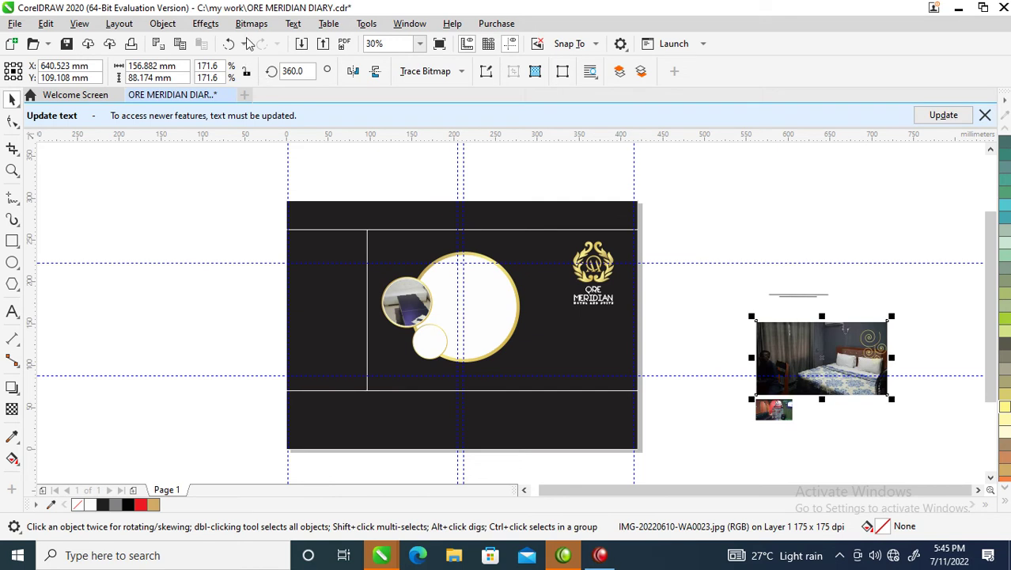
pyautogui.click(162, 24)
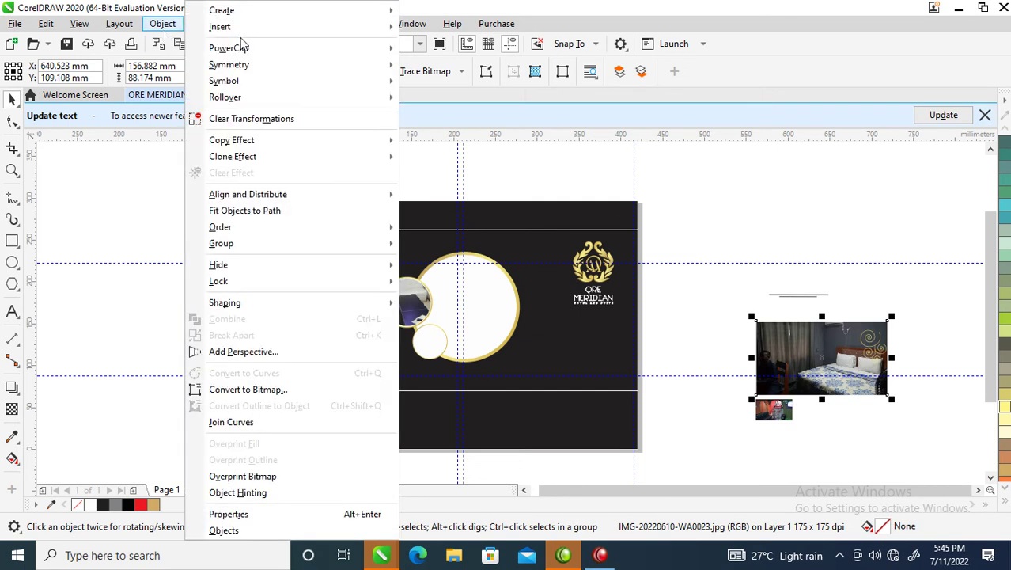
pyautogui.moveTo(240, 53)
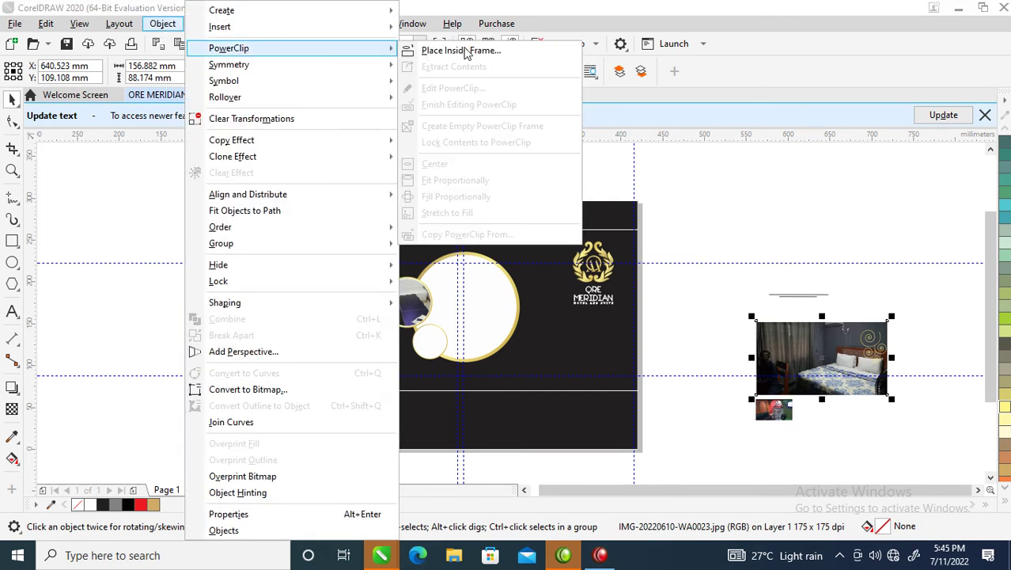
pyautogui.click(461, 51)
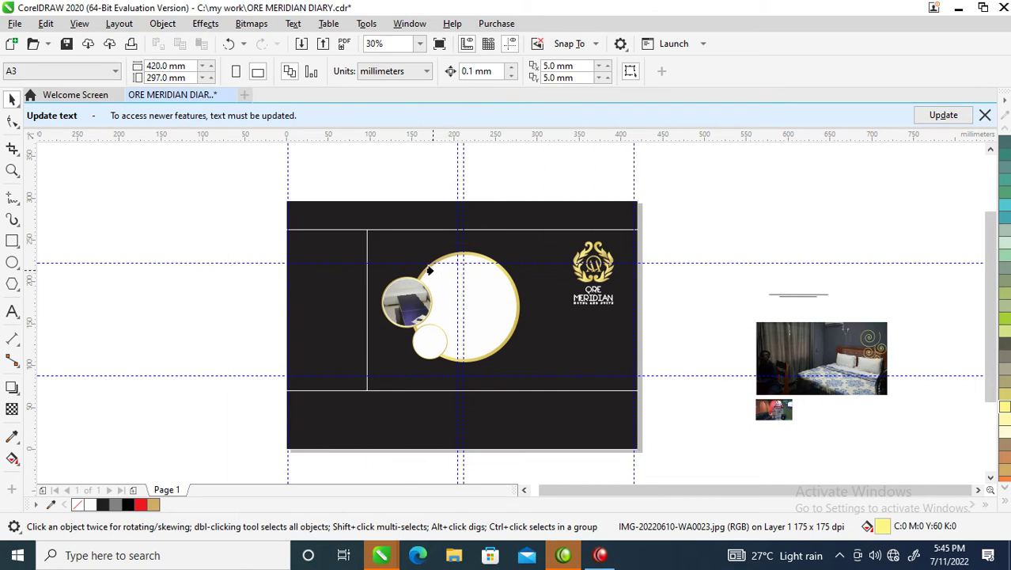
pyautogui.click(430, 271)
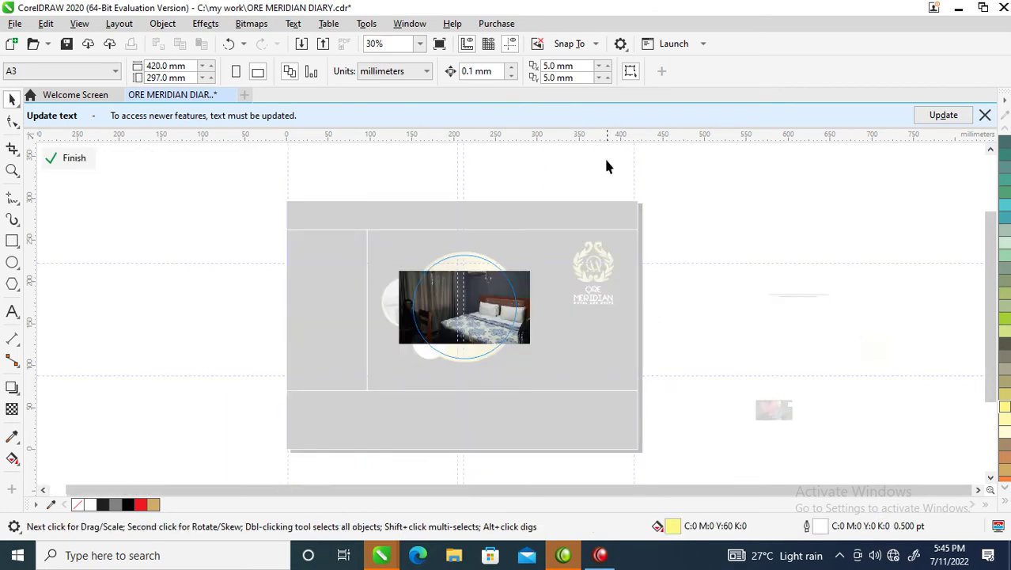
pyautogui.keyDown('ctrl'); pyautogui.click(599, 184); pyautogui.keyUp('ctrl')
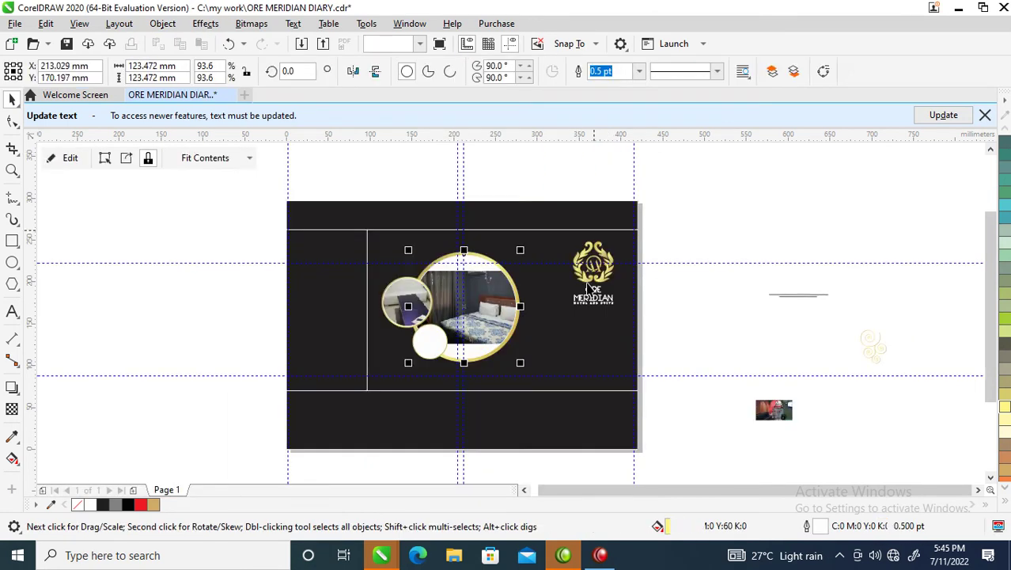
# PowerClip the remaining bar photo inside the lower small gold-ringed circle
pyautogui.doubleClick(784, 409)
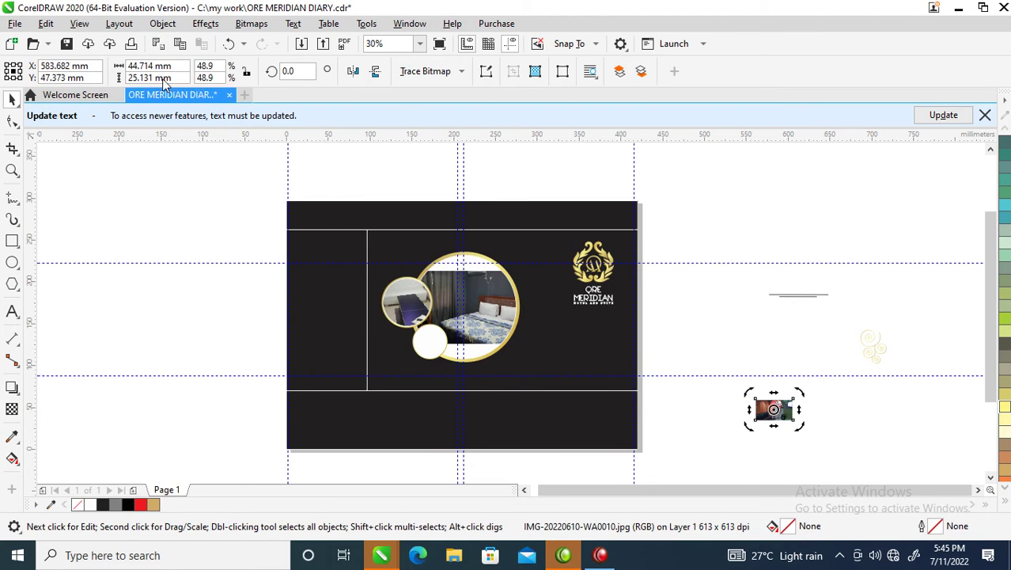
pyautogui.click(162, 23)
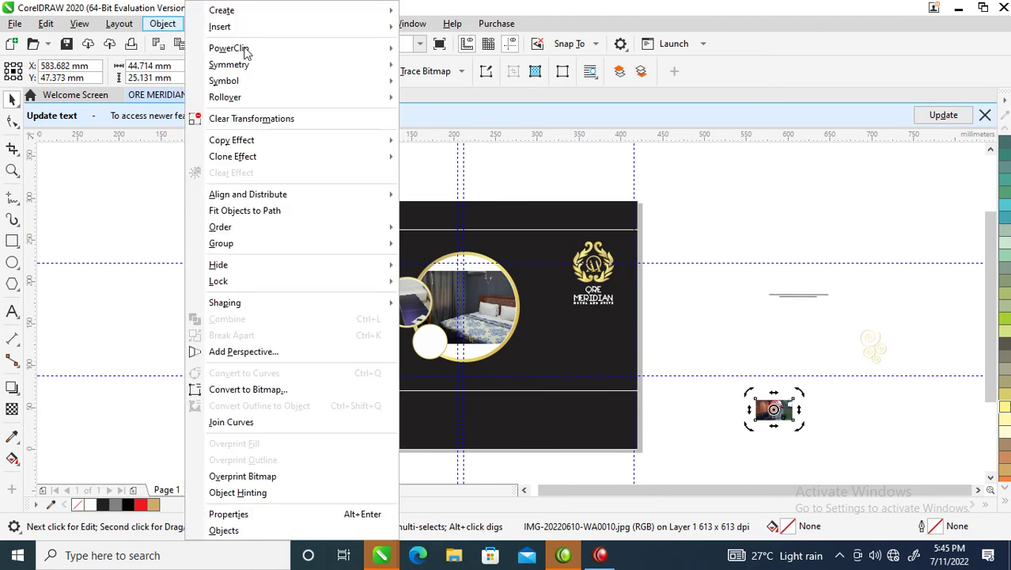
pyautogui.moveTo(245, 48)
pyautogui.click(433, 56)
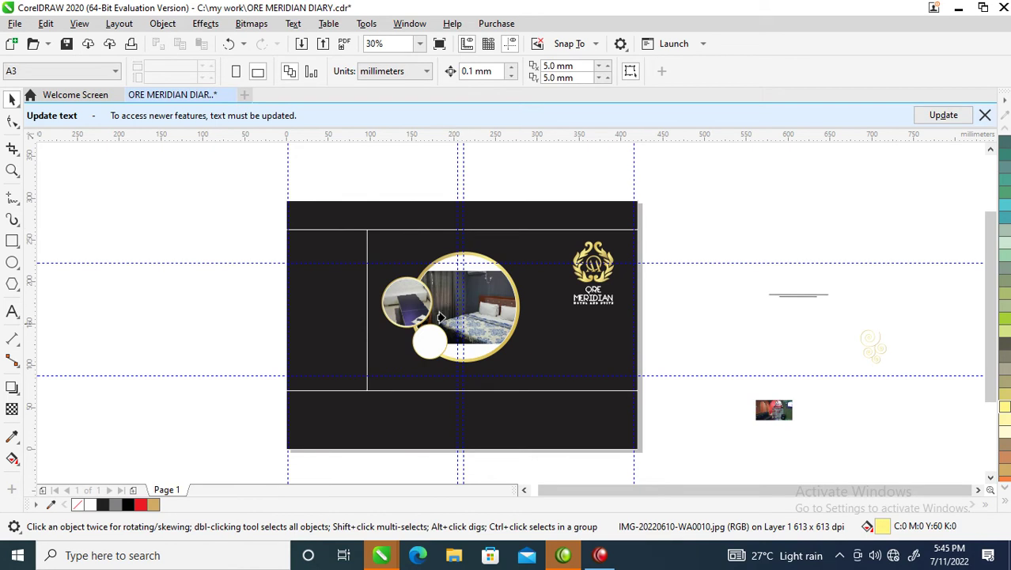
pyautogui.click(430, 341)
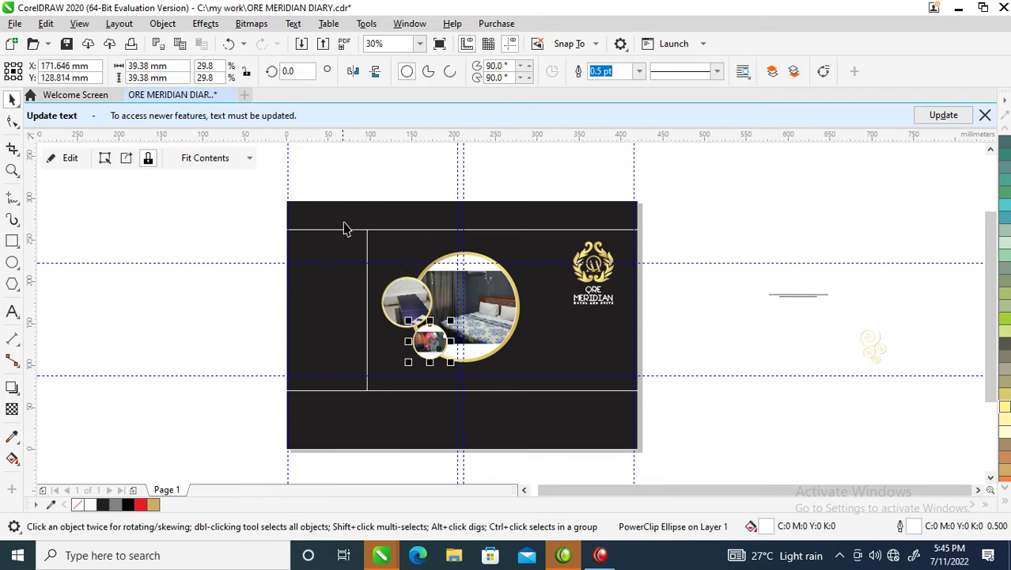
# Enlarge the clipped bedroom photo to about 240 × 135 mm and shift it left so the bed fills the large circle
pyautogui.press('z')
pyautogui.moveTo(331, 240); pyautogui.dragTo(609, 396)
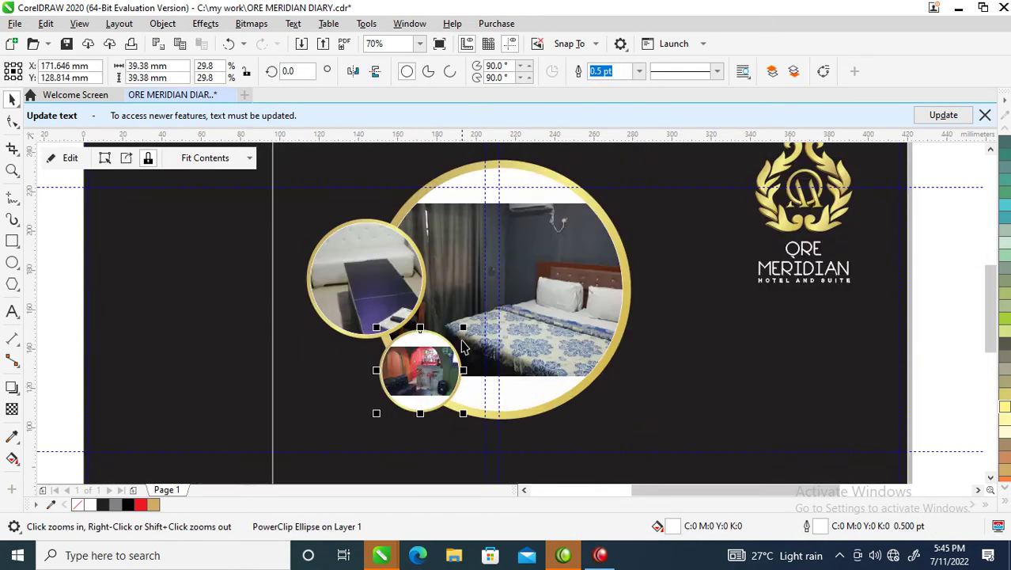
pyautogui.keyDown('alt'); pyautogui.click(571, 299); pyautogui.keyUp('alt')
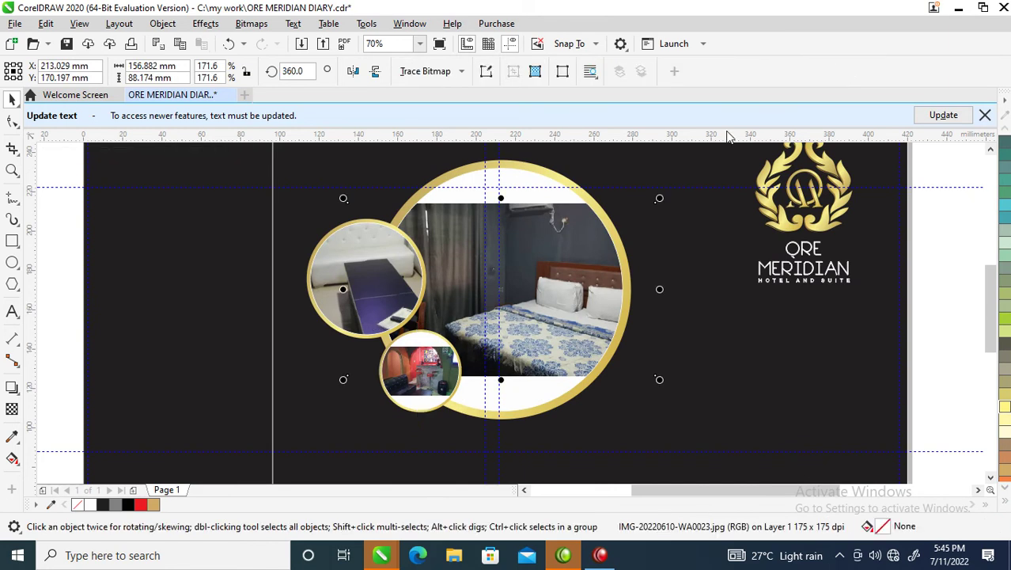
pyautogui.moveTo(663, 199); pyautogui.dragTo(767, 153)
pyautogui.moveTo(570, 292); pyautogui.dragTo(478, 289)
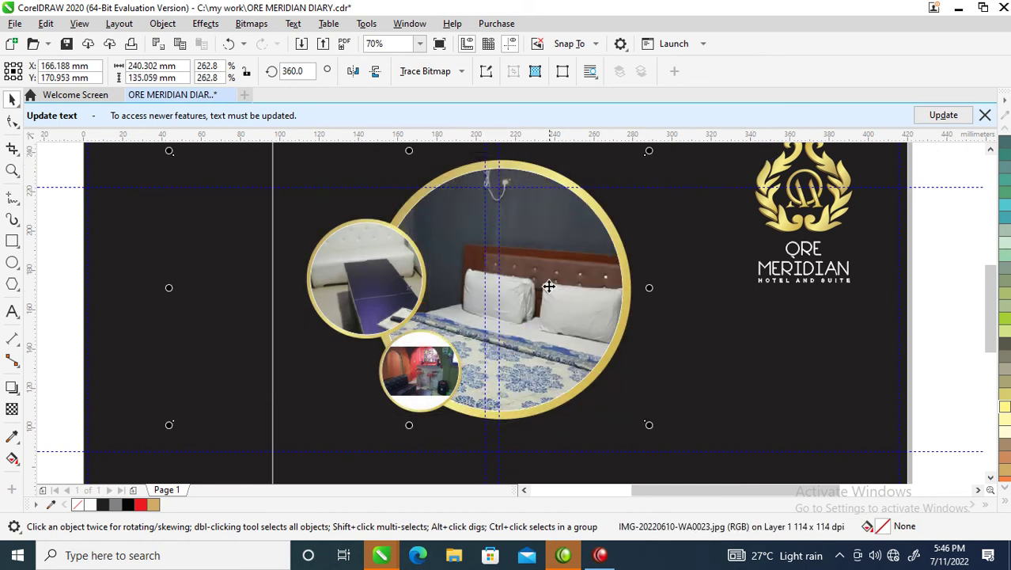
# Shrink and reposition the lounge photo in the upper small circle, and enlarge the bar photo in the lower one to about 80 × 45 mm
pyautogui.click(375, 282)
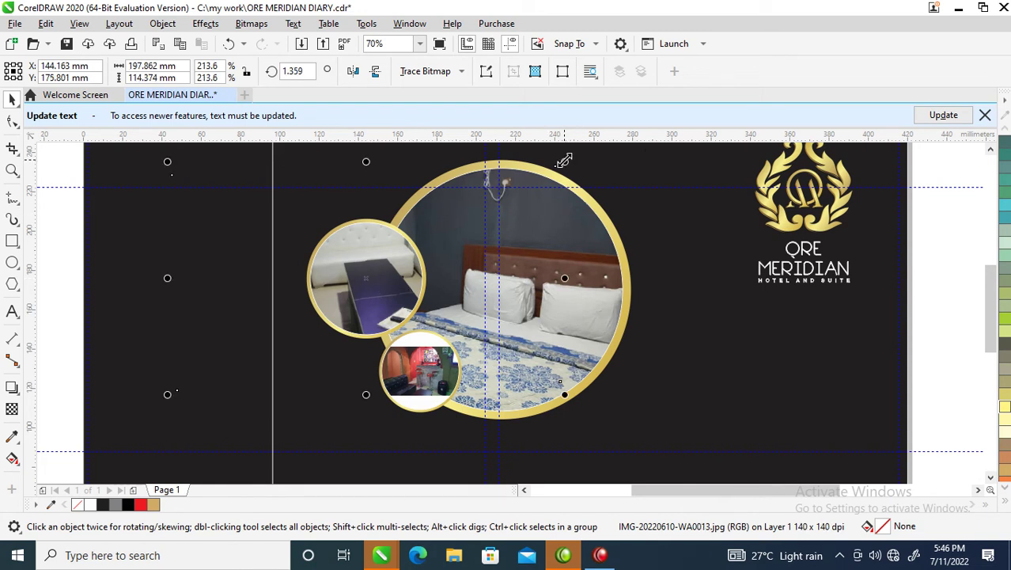
pyautogui.moveTo(565, 161); pyautogui.dragTo(481, 185)
pyautogui.moveTo(373, 292); pyautogui.dragTo(356, 292)
pyautogui.click(413, 373)
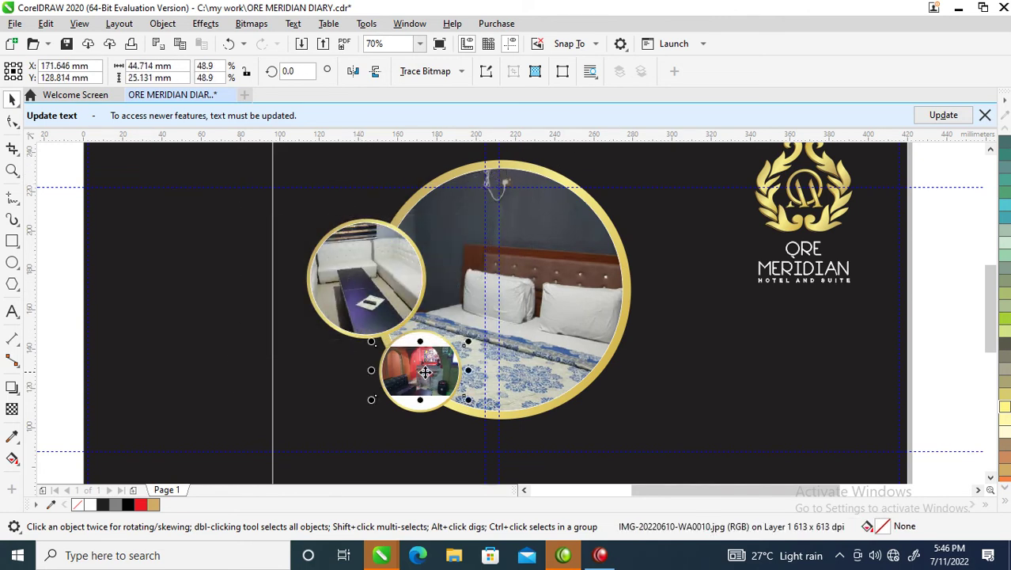
pyautogui.moveTo(467, 342); pyautogui.dragTo(502, 321)
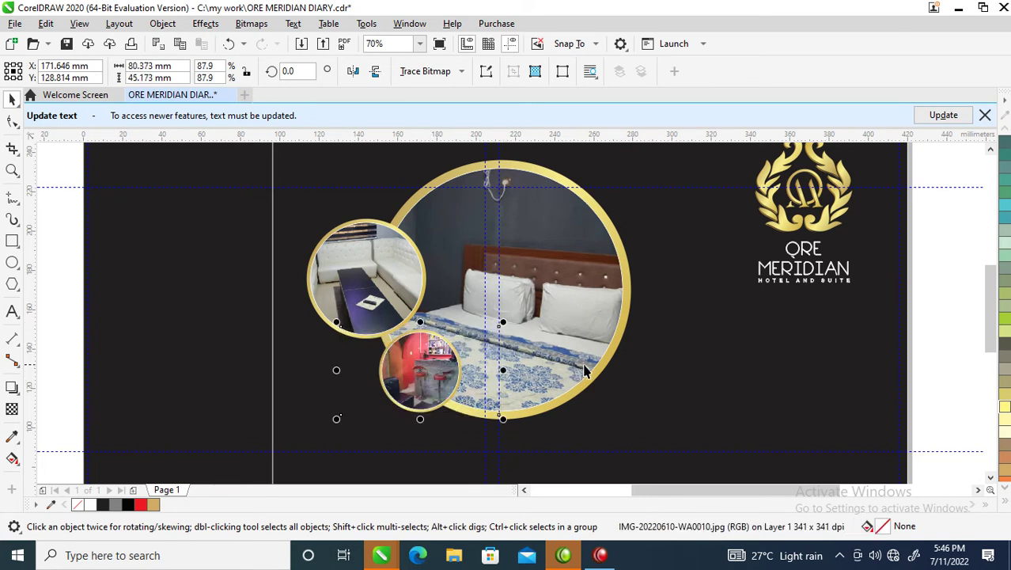
# Copy all properties of the gold emblem onto the narrow left panel to give it the gold gradient
pyautogui.scroll(-3, 581, 371)
pyautogui.press('z')
pyautogui.moveTo(589, 396); pyautogui.dragTo(851, 431)
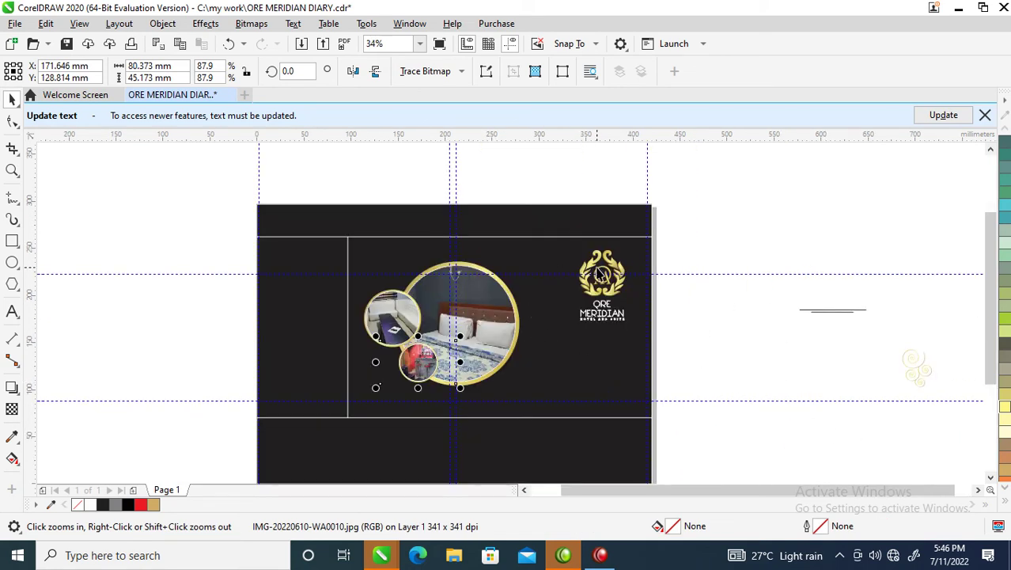
pyautogui.moveTo(599, 261); pyautogui.dragTo(291, 316)
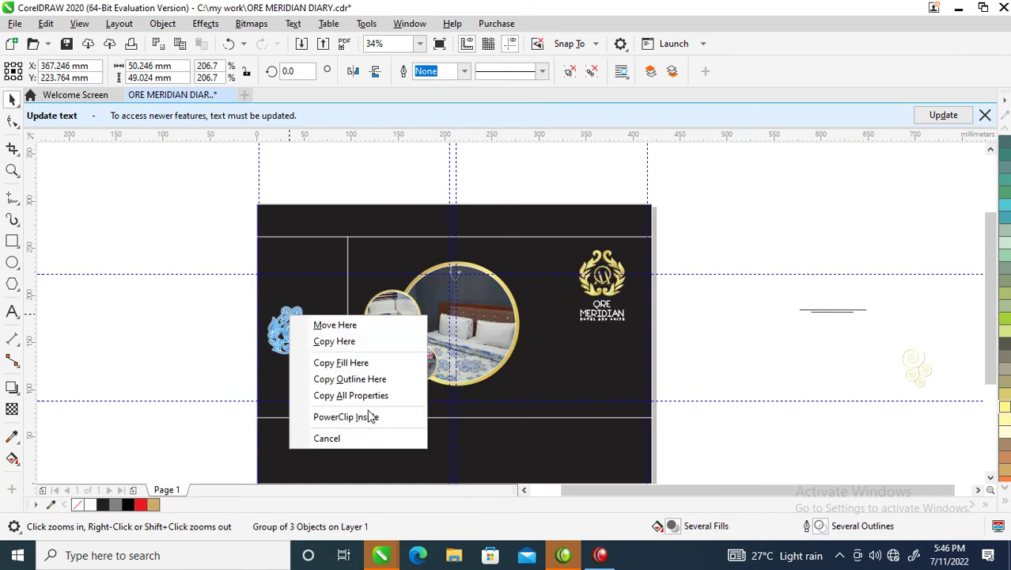
pyautogui.click(368, 396)
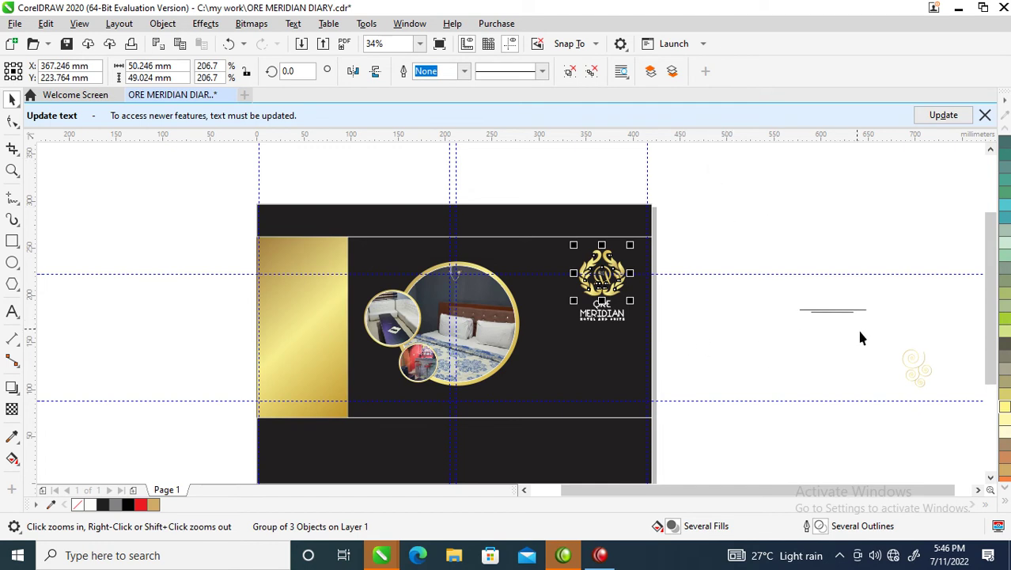
# Move the gold swirl group next to the page's right edge, at about X 480 mm, Y 126 mm
pyautogui.moveTo(924, 388); pyautogui.dragTo(717, 382)
pyautogui.moveTo(727, 342); pyautogui.dragTo(736, 330)
pyautogui.moveTo(535, 347); pyautogui.dragTo(713, 367)
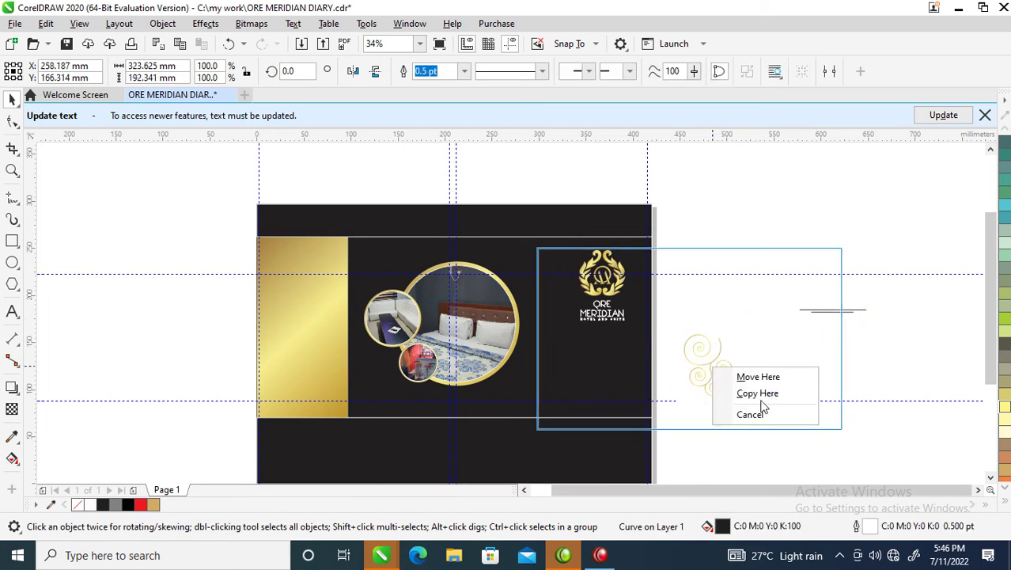
pyautogui.click(705, 243)
pyautogui.click(715, 356)
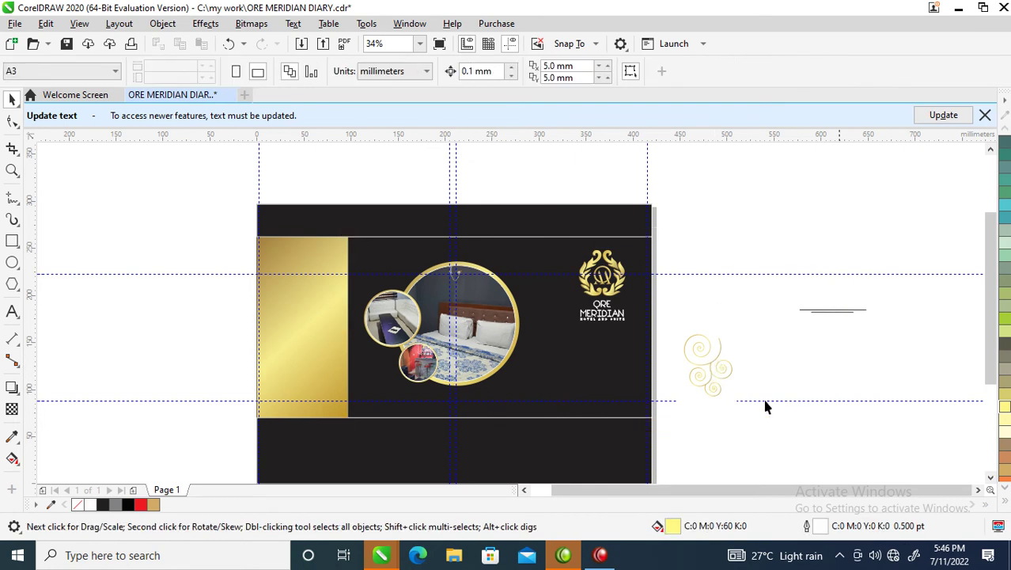
# Give the swirl group a black (K 100) fill and a black 0.5 pt outline
pyautogui.doubleClick(709, 375)
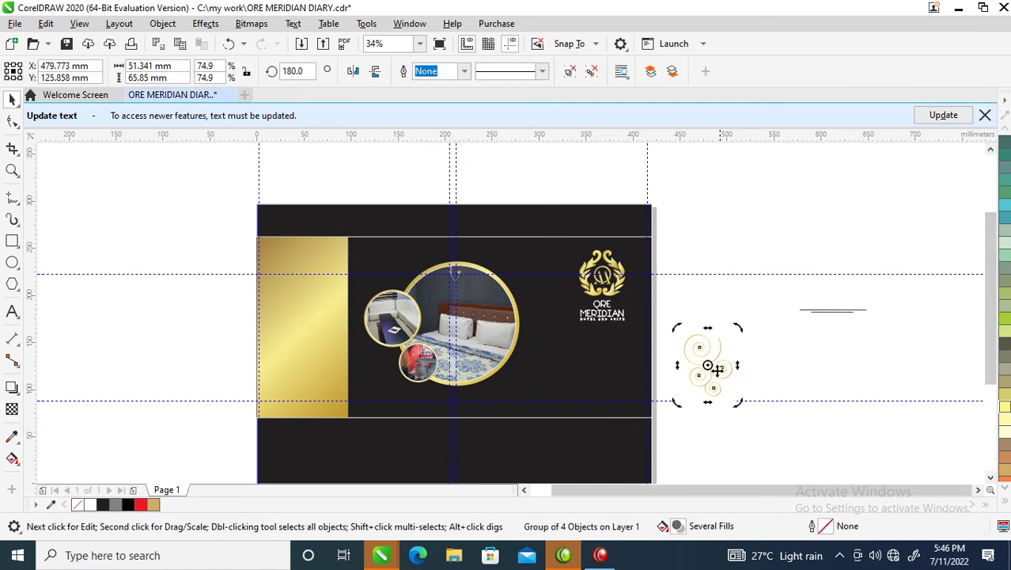
pyautogui.click(1005, 504)
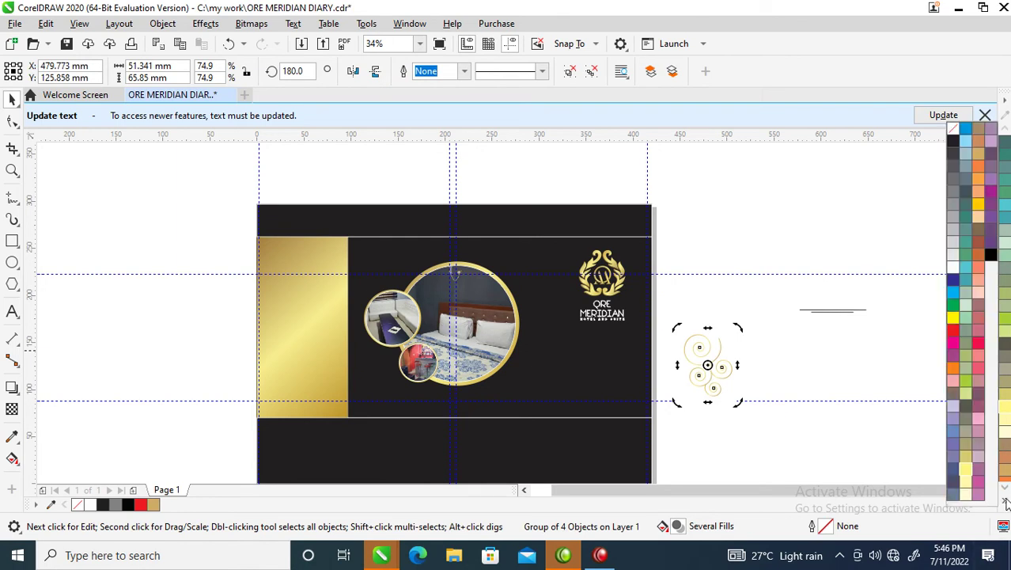
pyautogui.click(954, 142)
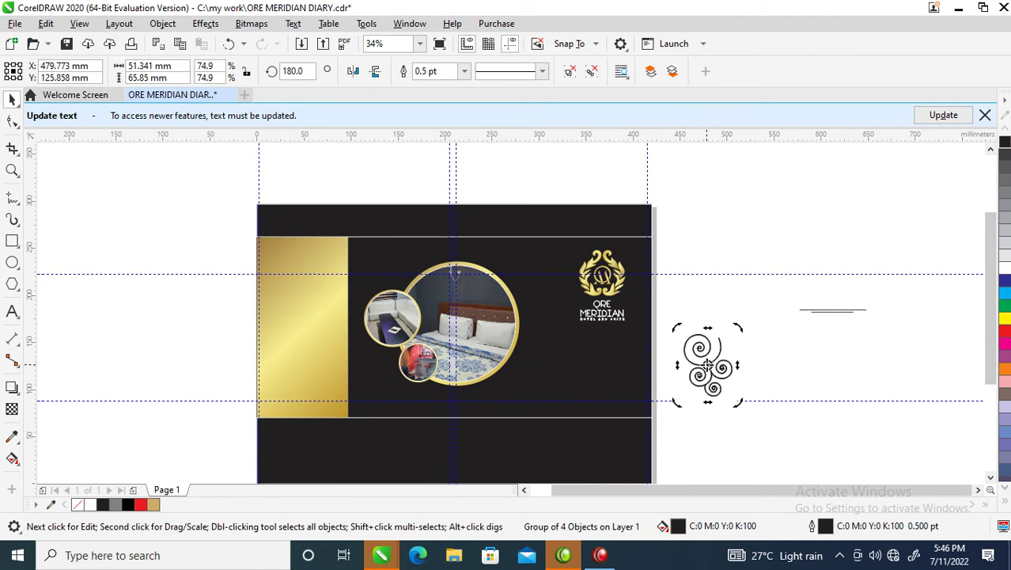
# PowerClip the black swirl group inside the gold left panel, near its upper-left corner
pyautogui.click(708, 364)
pyautogui.rightClick(315, 263)
pyautogui.click(713, 330)
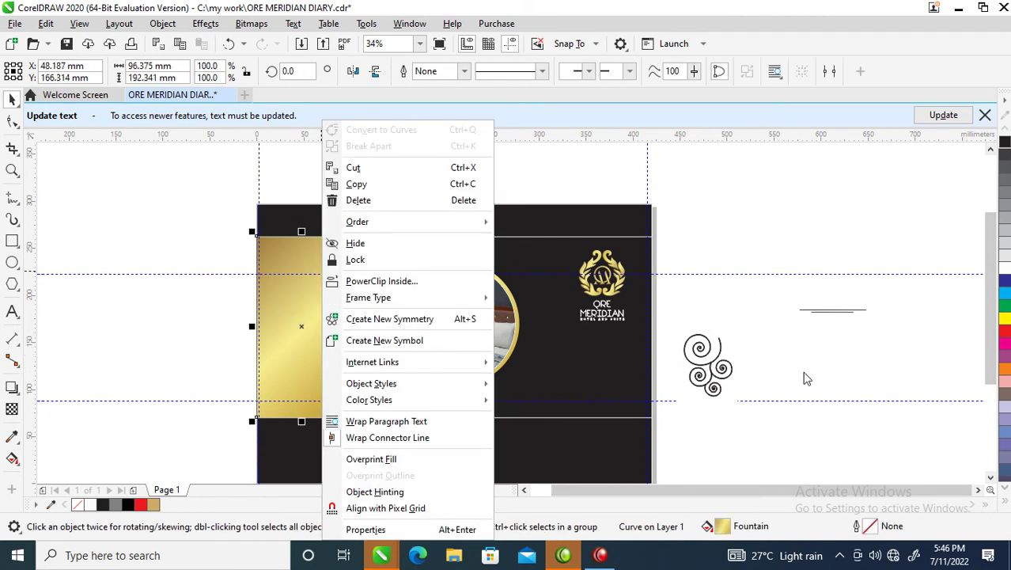
pyautogui.moveTo(702, 364); pyautogui.dragTo(295, 277)
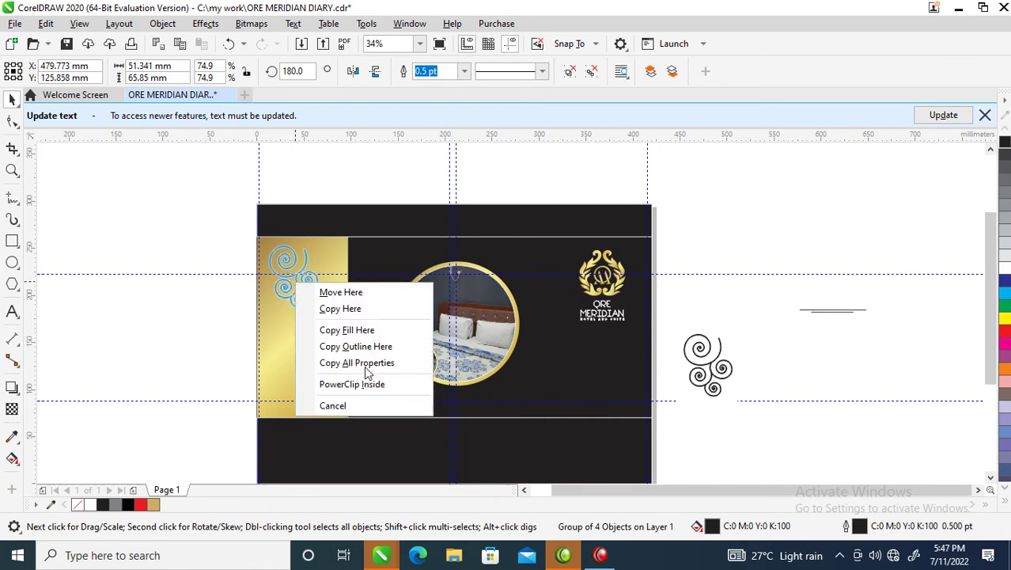
pyautogui.click(356, 384)
# Enlarge the black swirl group inside the gold panel to about 104 x 134 mm and shift it to about X 42 mm, Y 235 mm
pyautogui.keyDown('alt'); pyautogui.click(297, 299); pyautogui.keyUp('alt')
pyautogui.keyDown('alt'); pyautogui.click(297, 300); pyautogui.keyUp('alt')
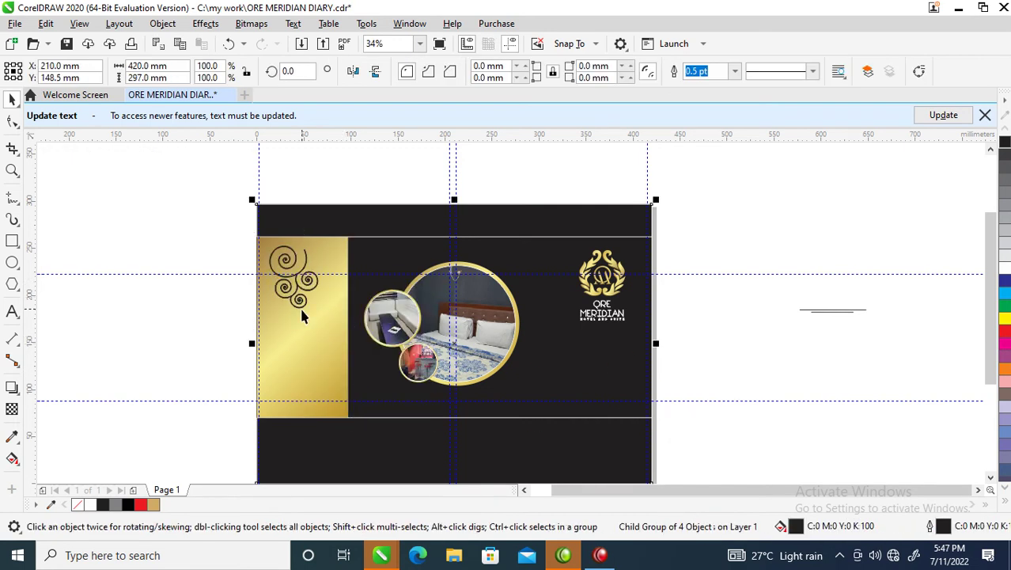
pyautogui.click(306, 305)
pyautogui.keyDown('ctrl'); pyautogui.click(307, 315); pyautogui.keyUp('ctrl')
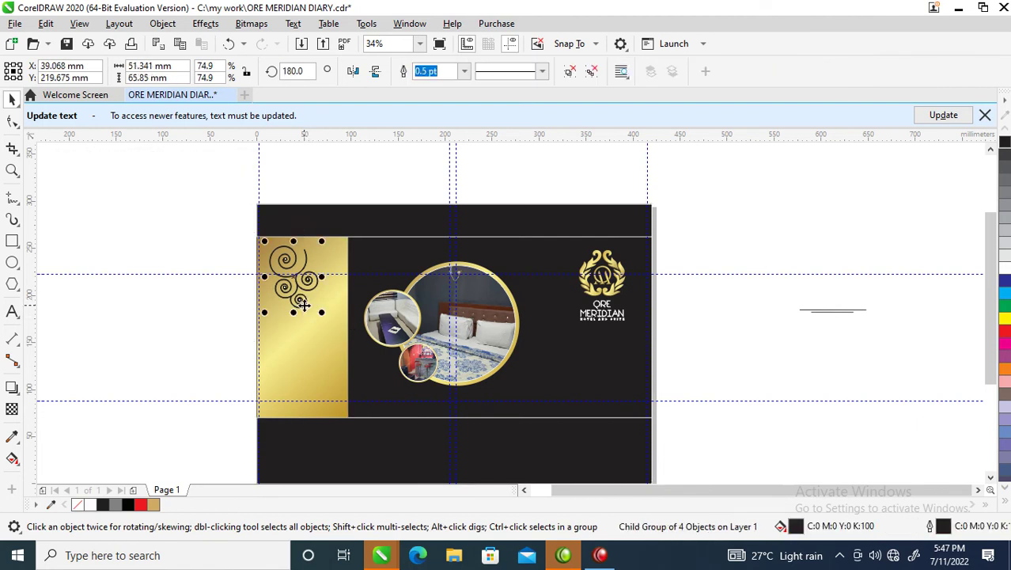
pyautogui.moveTo(320, 313); pyautogui.dragTo(346, 344)
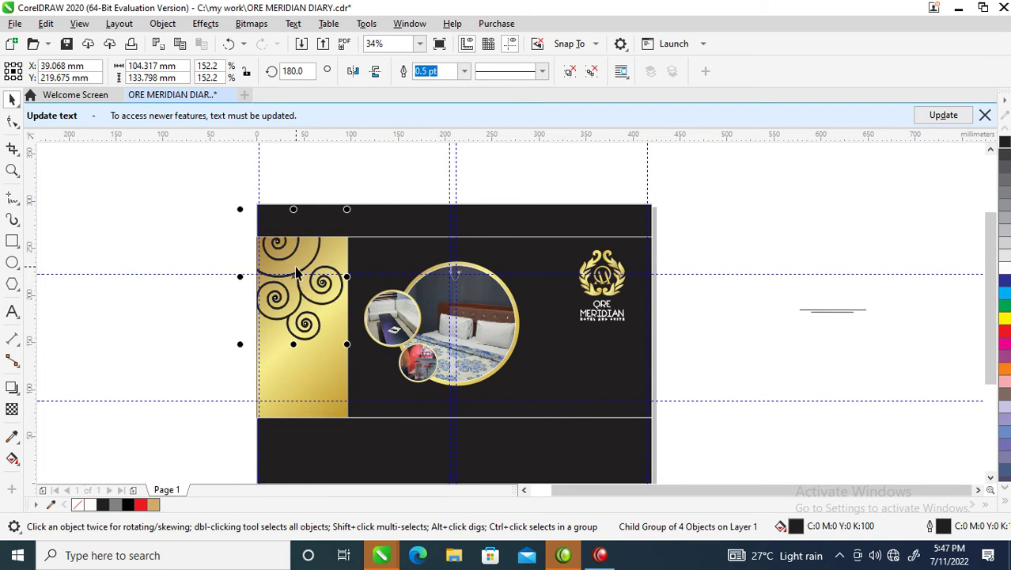
pyautogui.moveTo(293, 279); pyautogui.dragTo(297, 264)
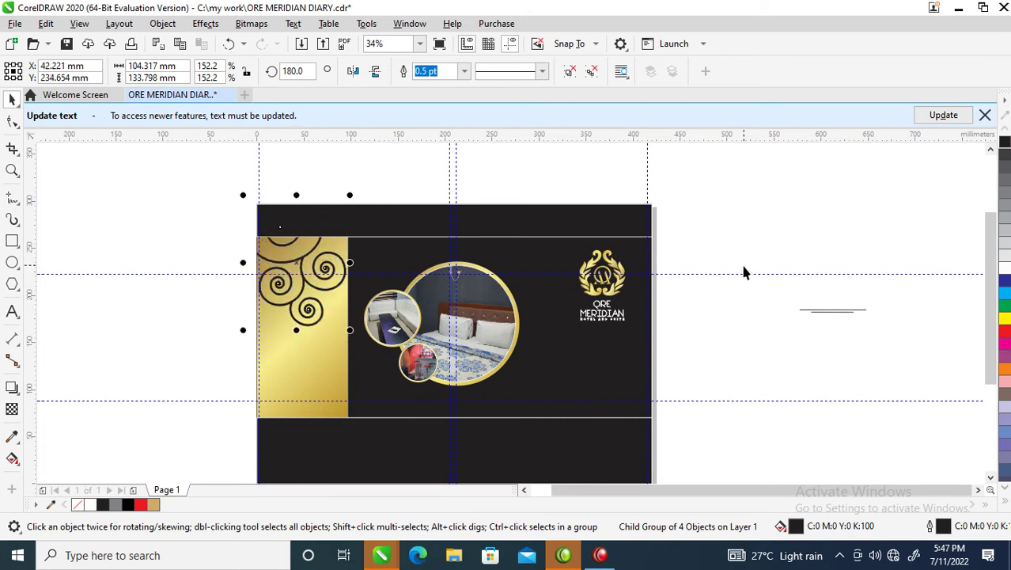
# Move the white contact text onto the black panel below the logo, at about X 335 mm, Y 126 mm, and right-align it
pyautogui.moveTo(830, 312); pyautogui.dragTo(570, 362)
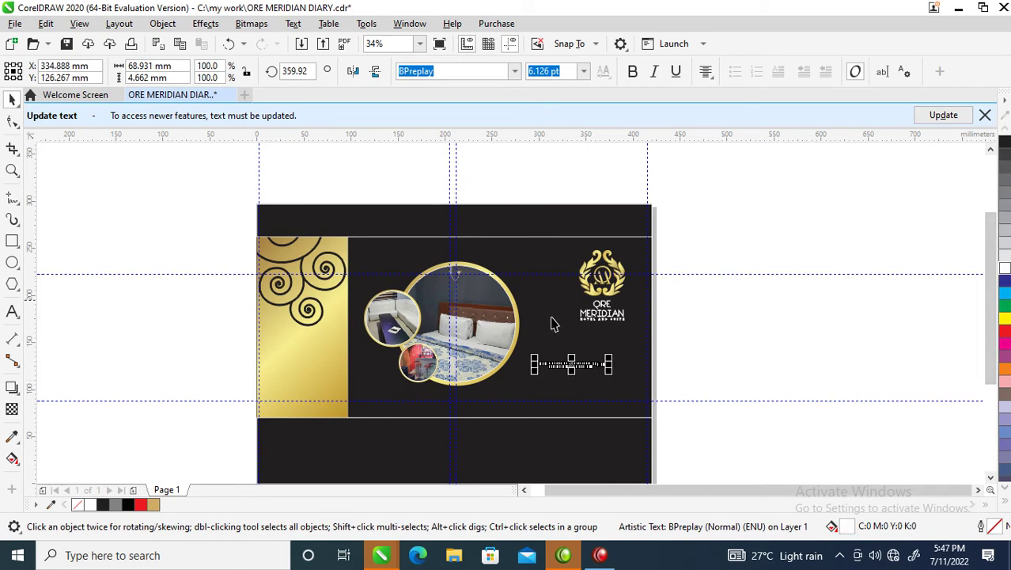
pyautogui.press('z')
pyautogui.moveTo(401, 260); pyautogui.dragTo(688, 428)
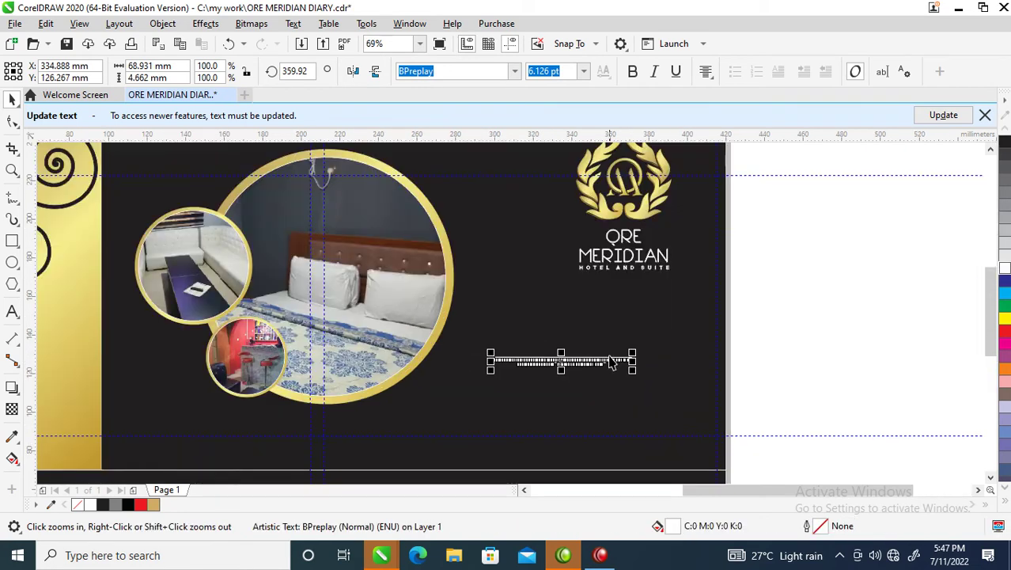
pyautogui.moveTo(474, 281); pyautogui.dragTo(729, 404)
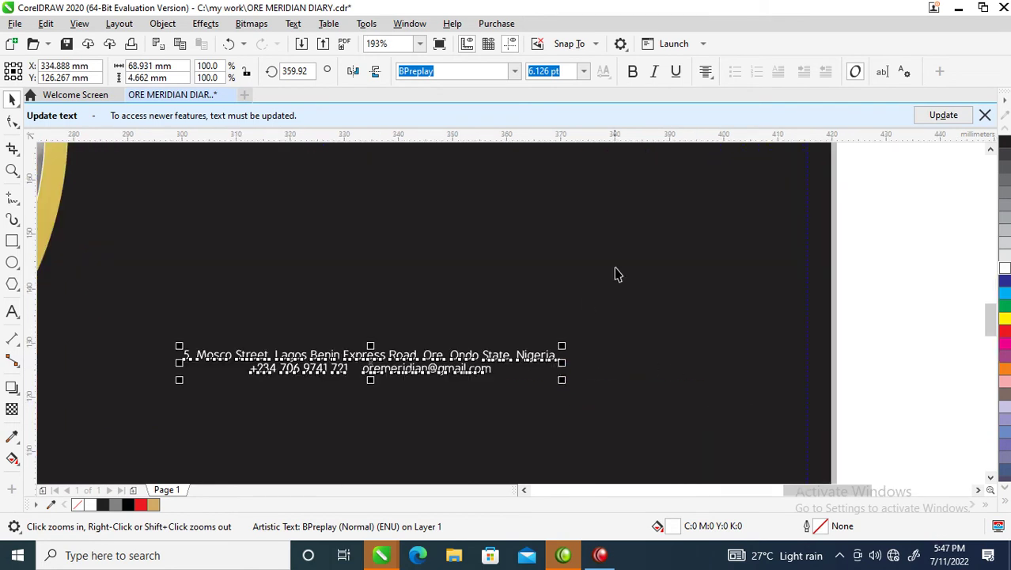
pyautogui.click(705, 73)
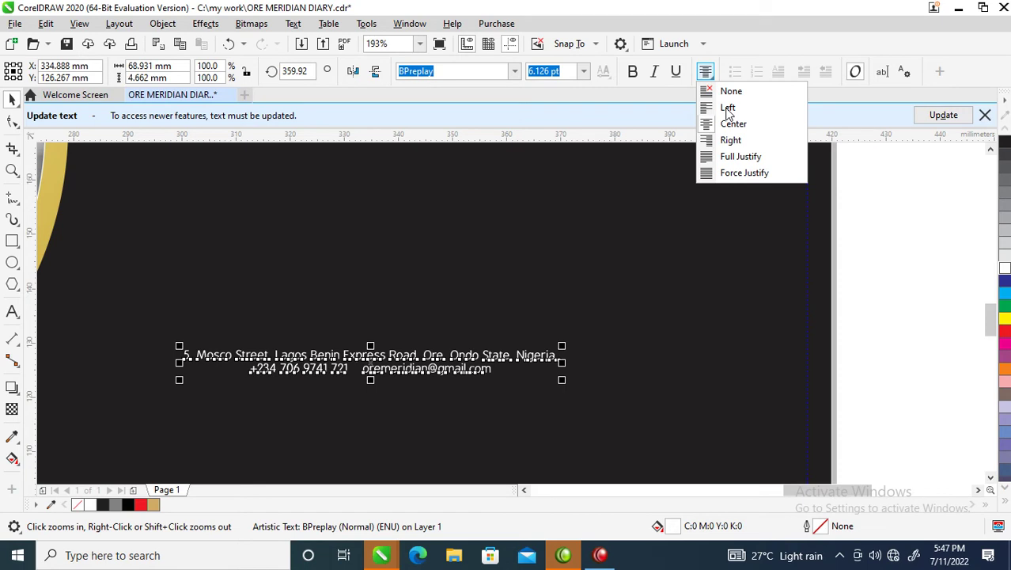
pyautogui.click(729, 140)
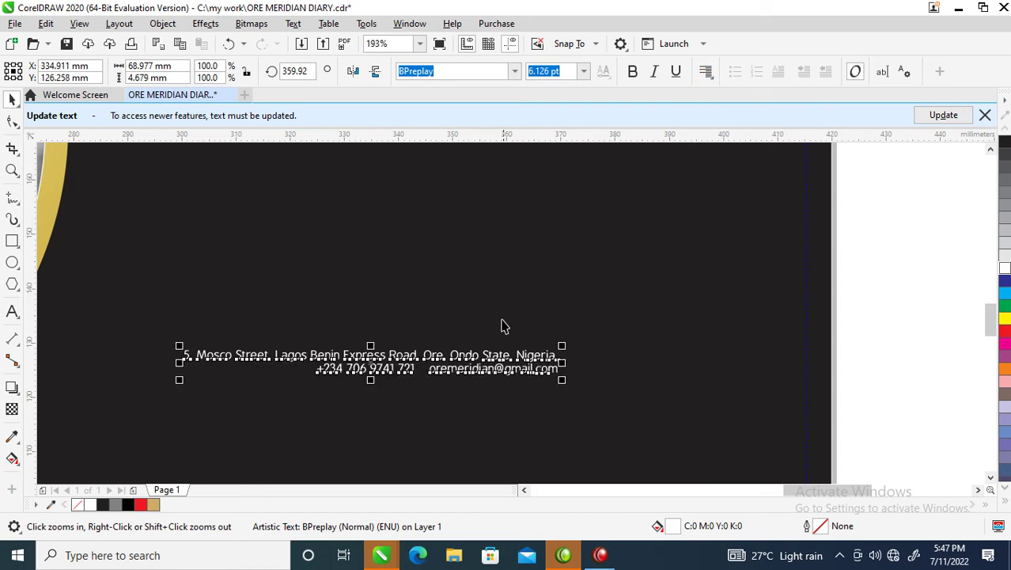
# Enlarge the contact text to about 8.9 pt and break it into four lines: street, town and state, phone number, e-mail address
pyautogui.moveTo(562, 342); pyautogui.dragTo(649, 342)
pyautogui.doubleClick(448, 356)
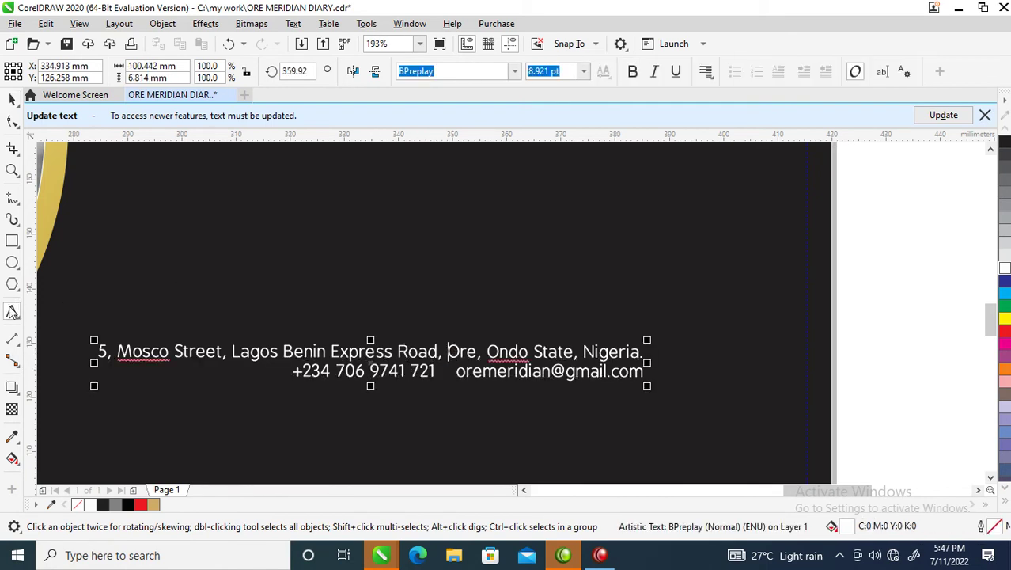
pyautogui.press('Return')
pyautogui.doubleClick(458, 390)
pyautogui.click(455, 390)
pyautogui.press('Return')
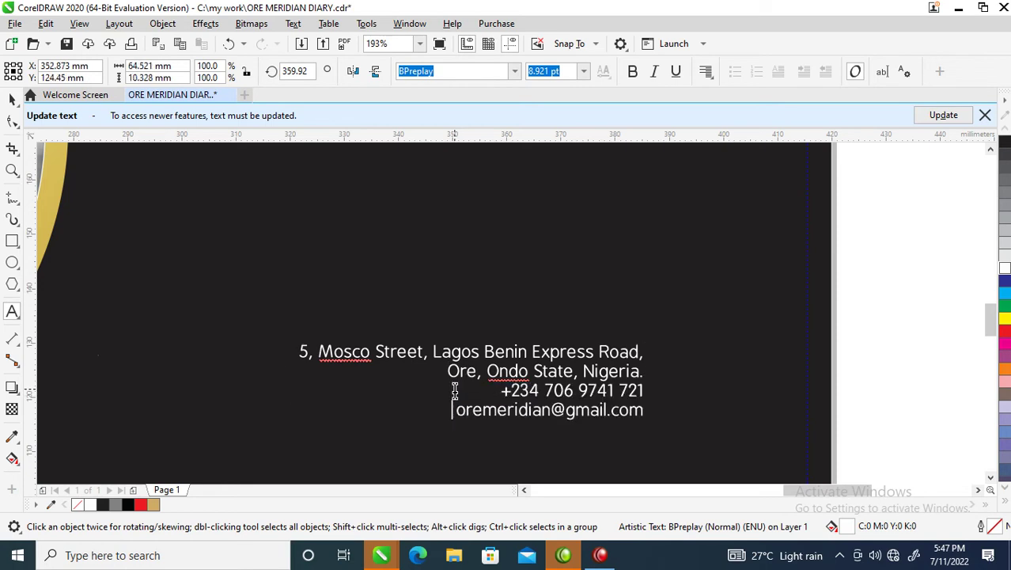
pyautogui.hotkey('ctrl', 'space')
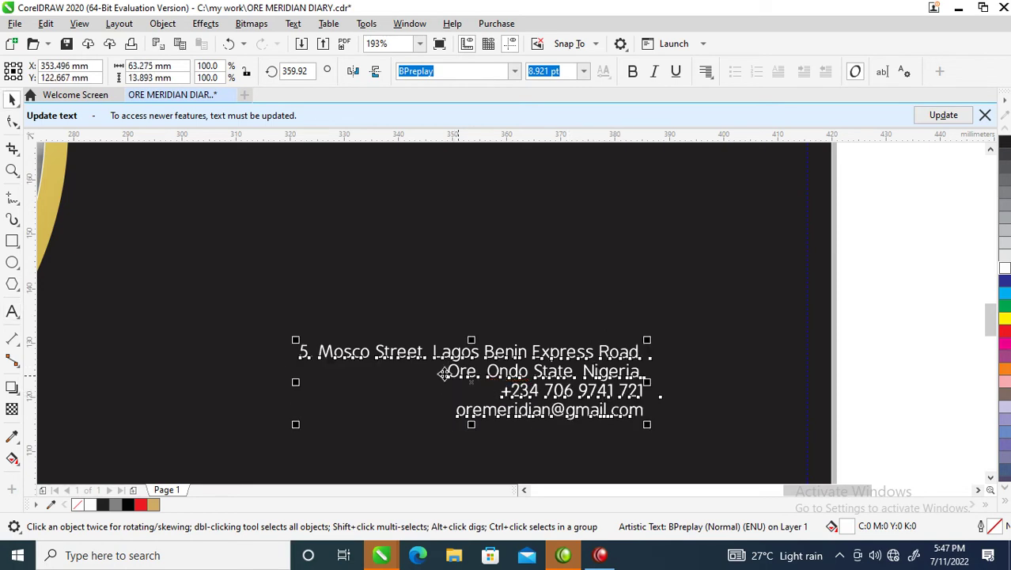
# Widen the line spacing of the contact text and scale it up to about 11.25 pt
pyautogui.click(12, 120)
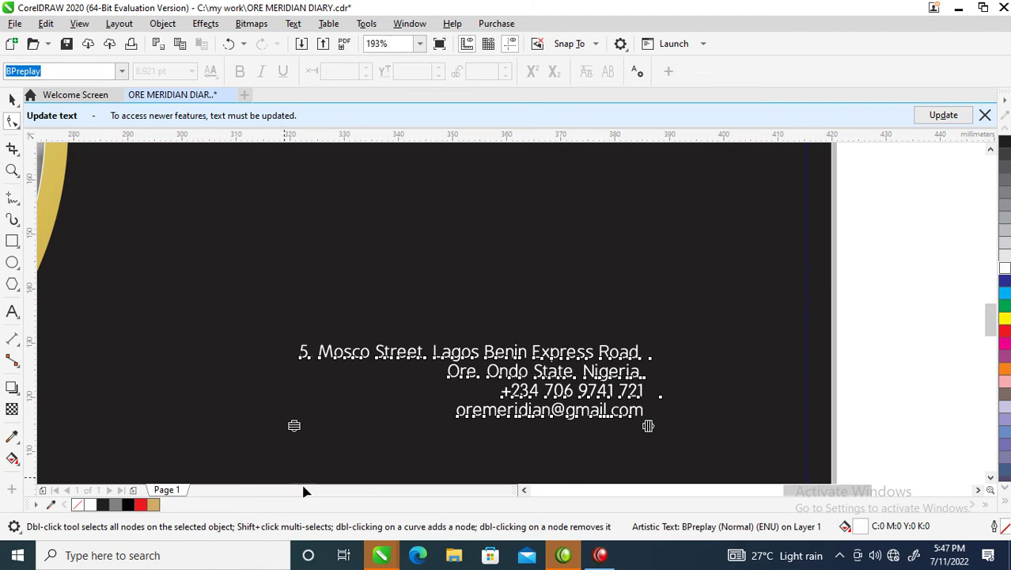
pyautogui.moveTo(293, 426); pyautogui.dragTo(303, 442)
pyautogui.press('space')
pyautogui.moveTo(291, 341); pyautogui.dragTo(249, 310)
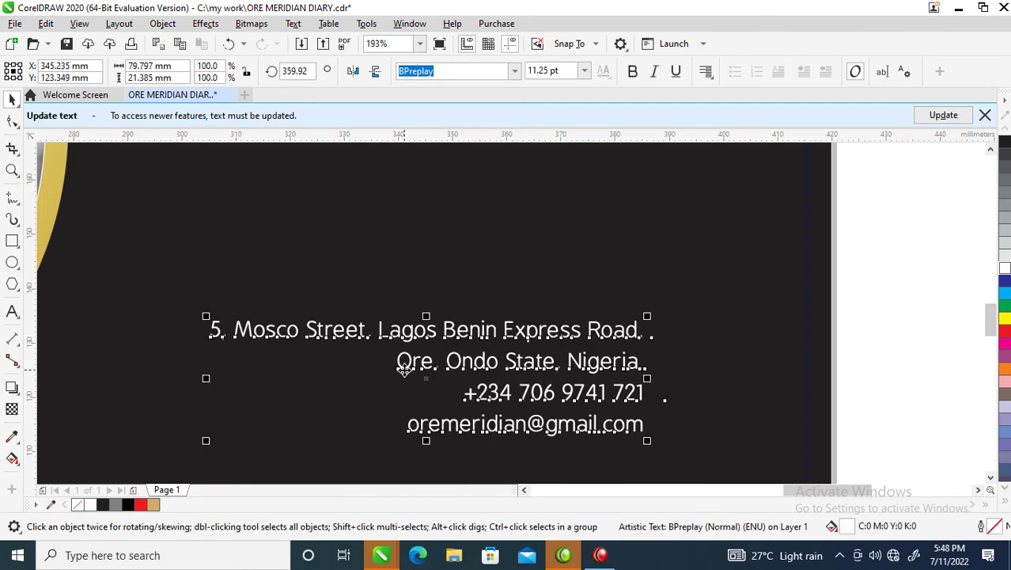
pyautogui.scroll(-5, 403, 370)
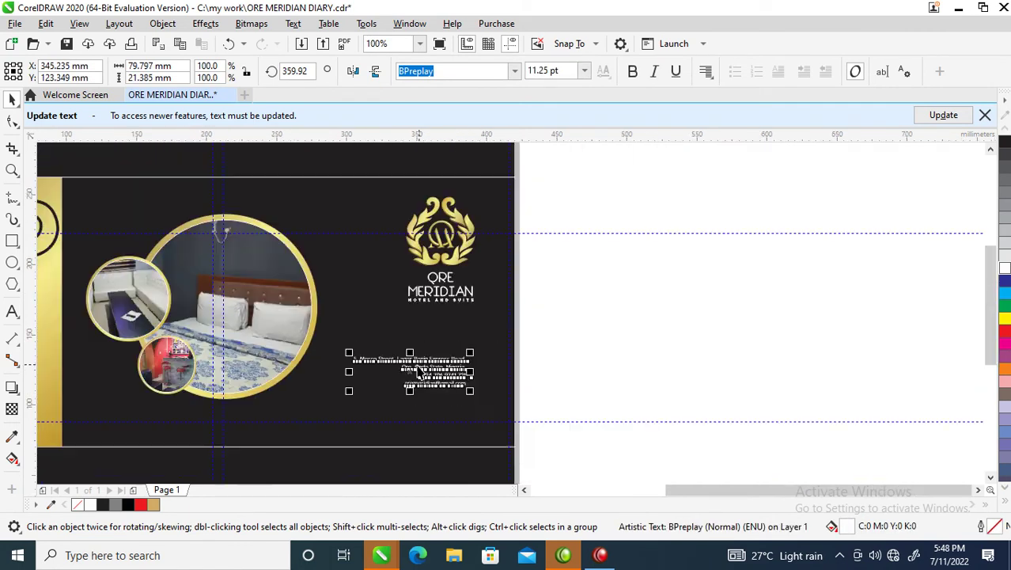
# Align the right edge of the contact text with the right edge of the ORE MERIDIAN logo lettering
pyautogui.keyDown('shift'); pyautogui.click(465, 297); pyautogui.keyUp('shift')
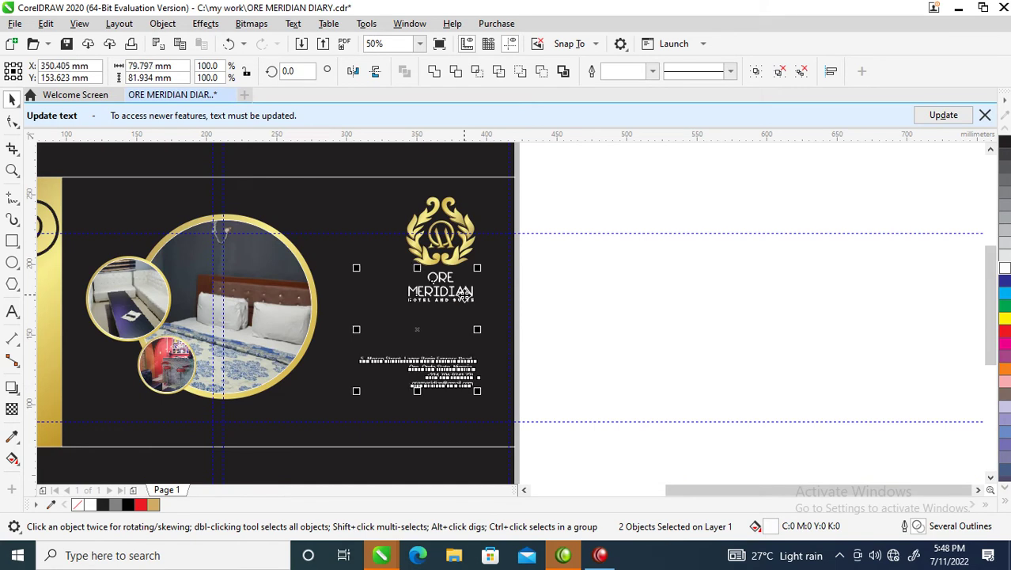
pyautogui.click(672, 283)
pyautogui.press('z')
pyautogui.moveTo(283, 181); pyautogui.dragTo(688, 394)
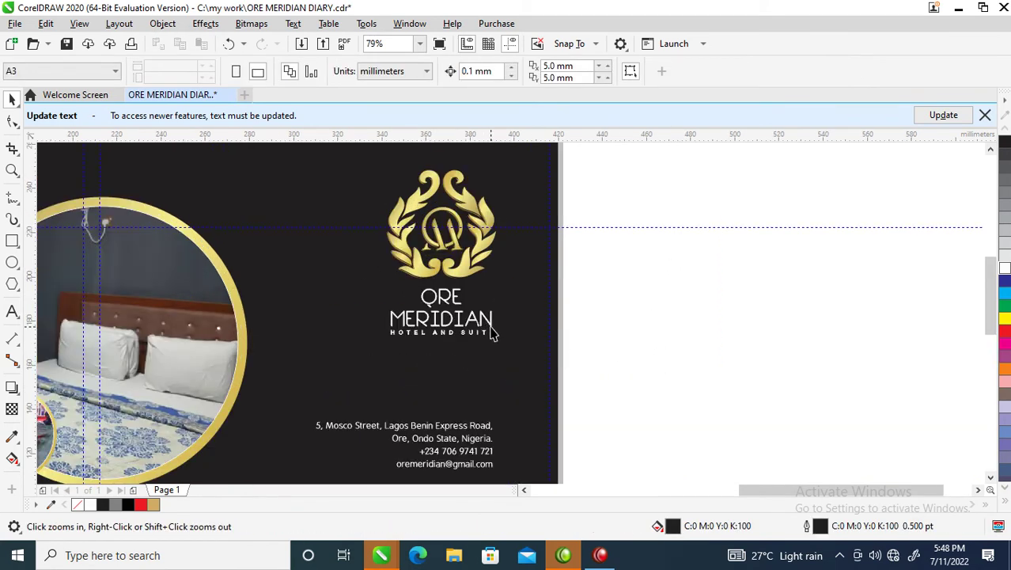
# Scale the white ORE MERIDIAN lettering group up to about 118.7% around its centre
pyautogui.doubleClick(491, 326)
pyautogui.click(486, 313)
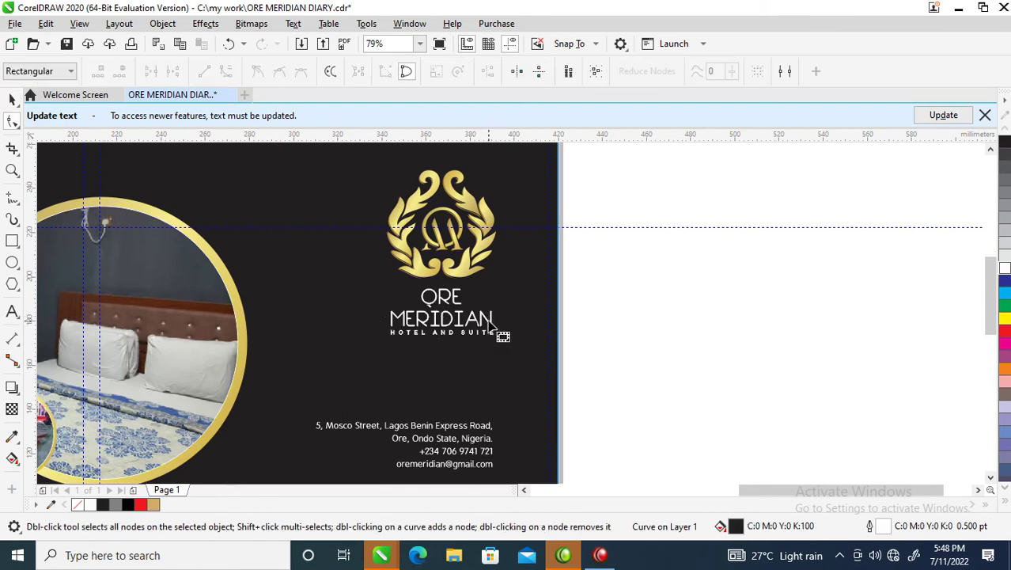
pyautogui.press('space')
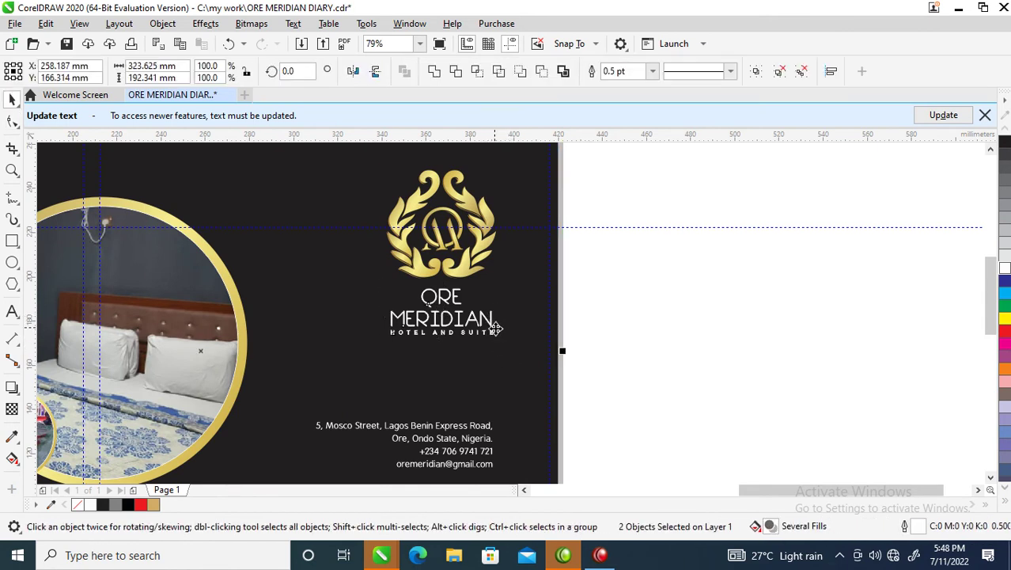
pyautogui.click(760, 329)
pyautogui.click(463, 326)
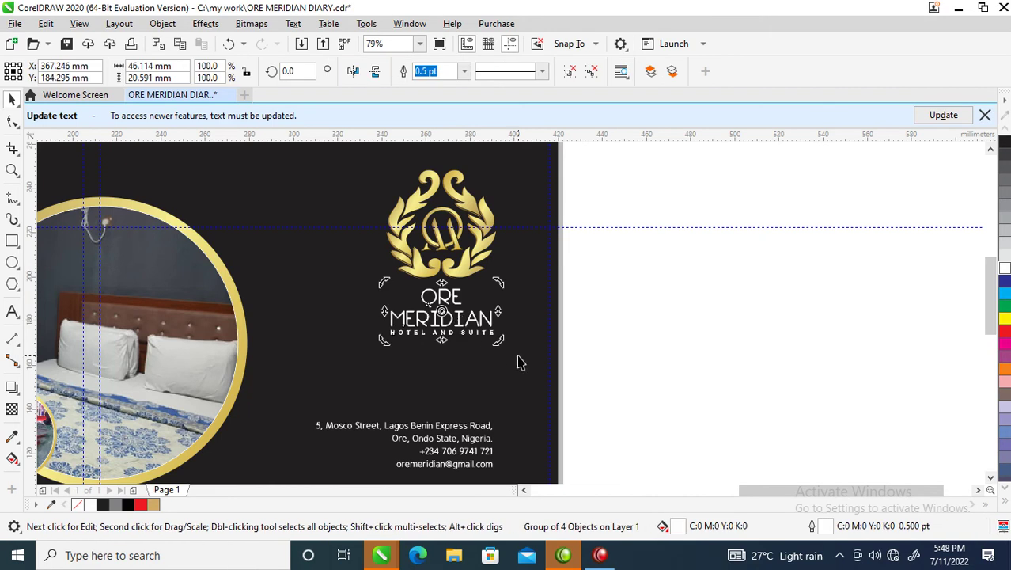
pyautogui.moveTo(496, 338); pyautogui.dragTo(525, 352)
# Move the ORE MERIDIAN lettering group straight down so it sits clear of the gold emblem
pyautogui.click(465, 296)
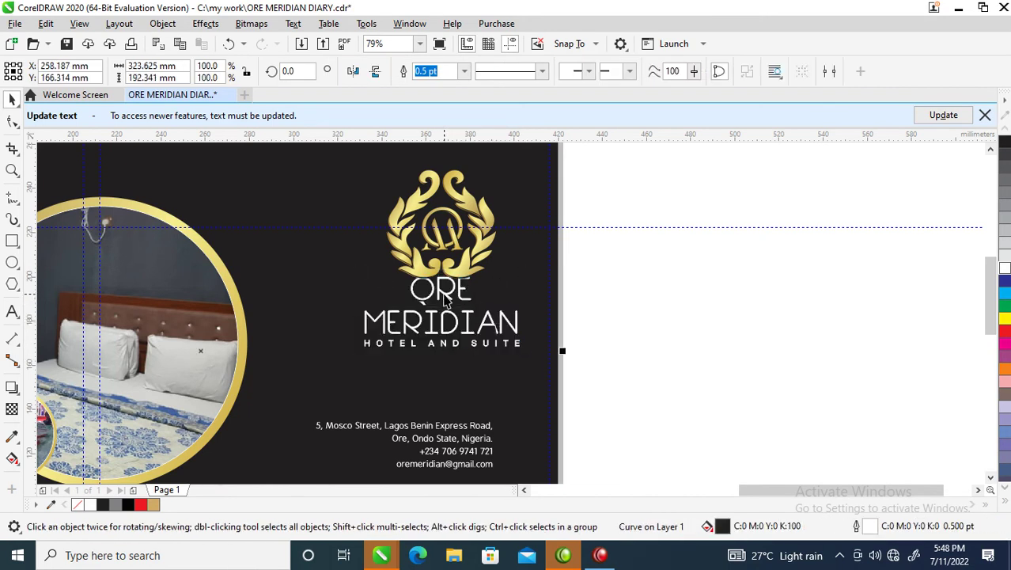
pyautogui.click(444, 295)
pyautogui.moveTo(444, 295); pyautogui.dragTo(442, 320)
pyautogui.scroll(-4, 489, 297)
pyautogui.press('z')
pyautogui.moveTo(280, 204)
pyautogui.mouseDown()
pyautogui.moveTo(576, 372)
pyautogui.moveTo(603, 405)
pyautogui.mouseUp()
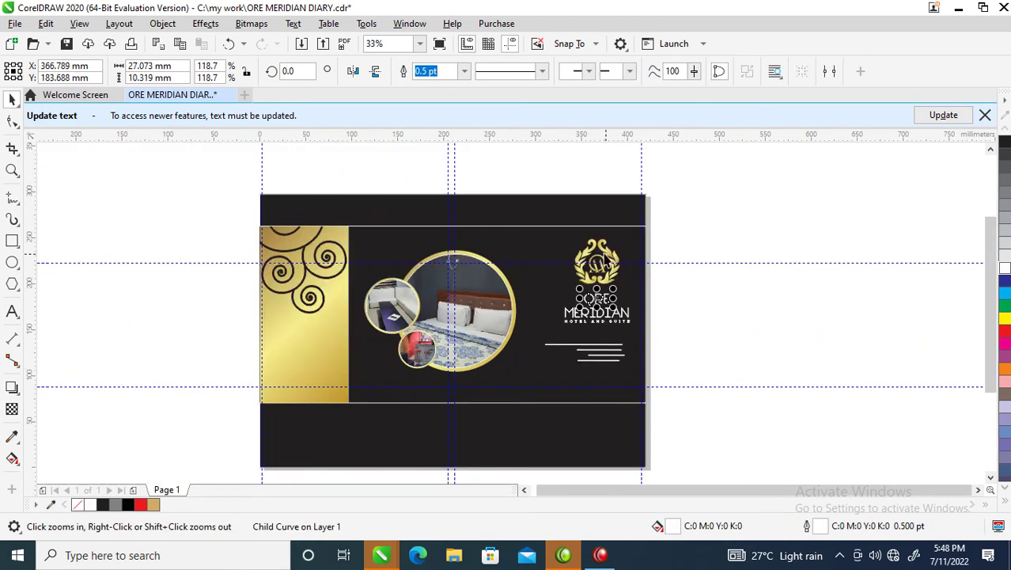
pyautogui.click(744, 260)
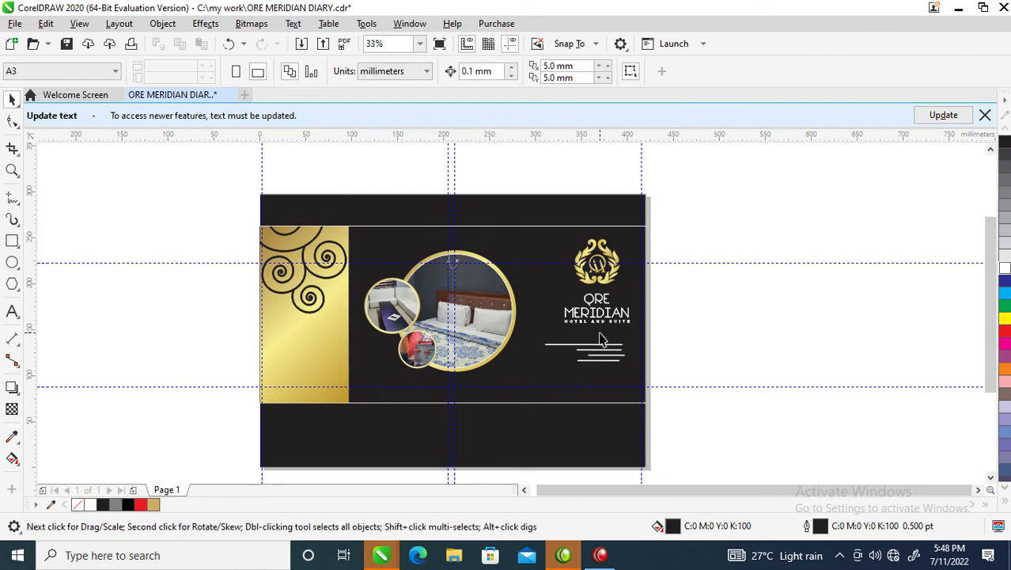
# Group the gold emblem with the ORE MERIDIAN lettering and align the logo's right edge with the contact text
pyautogui.press('z')
pyautogui.moveTo(400, 217); pyautogui.dragTo(708, 423)
pyautogui.moveTo(744, 163); pyautogui.dragTo(439, 340)
pyautogui.hotkey('ctrl', 'g')
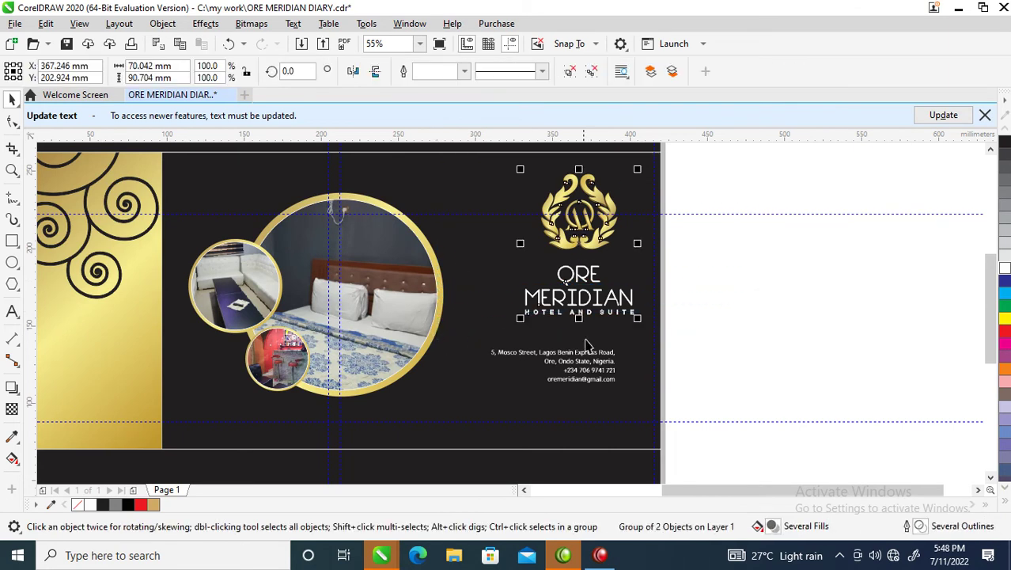
pyautogui.keyDown('shift'); pyautogui.click(606, 370); pyautogui.keyUp('shift')
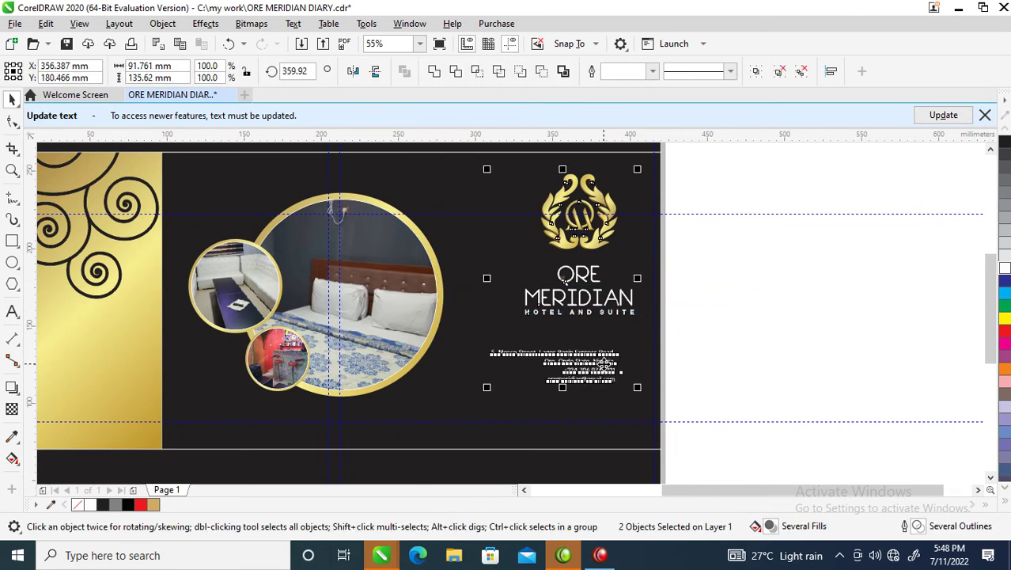
pyautogui.press('c')
pyautogui.click(789, 304)
# Scale the contact text up from its lower-left corner to about 13.2 pt, about 94 x 25 mm
pyautogui.press('z')
pyautogui.moveTo(507, 259); pyautogui.dragTo(734, 440)
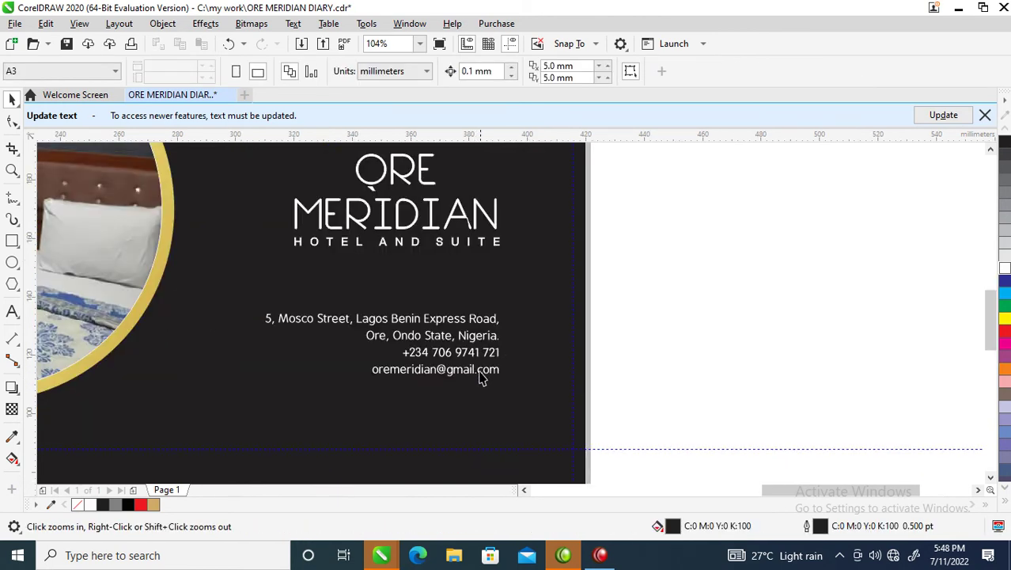
pyautogui.click(478, 381)
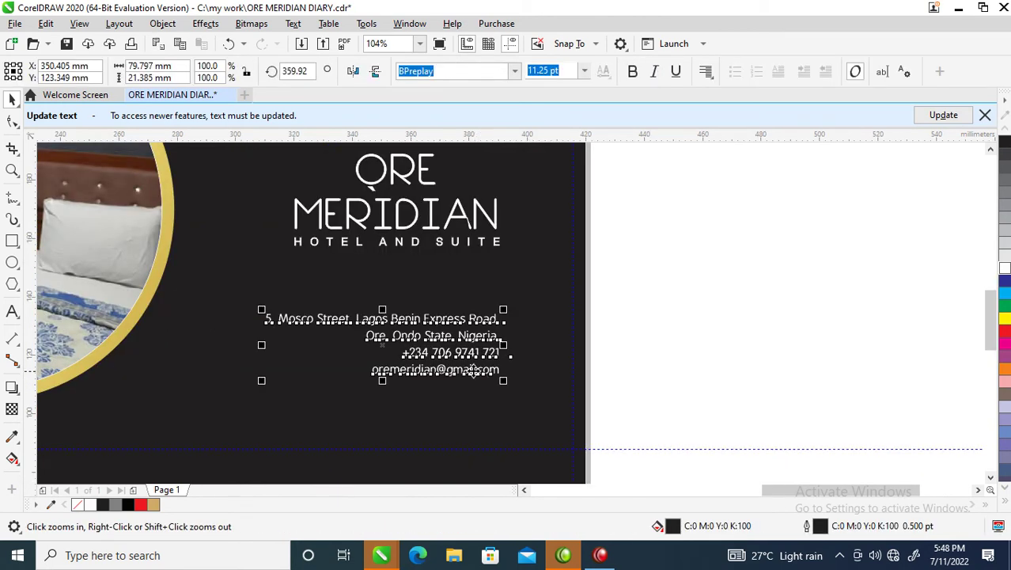
pyautogui.click(265, 383)
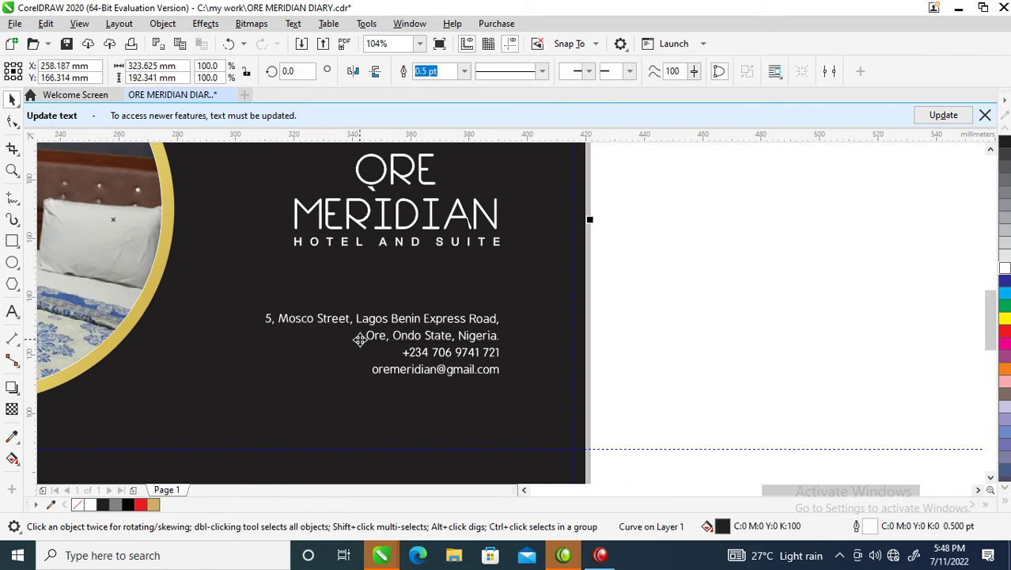
pyautogui.click(389, 342)
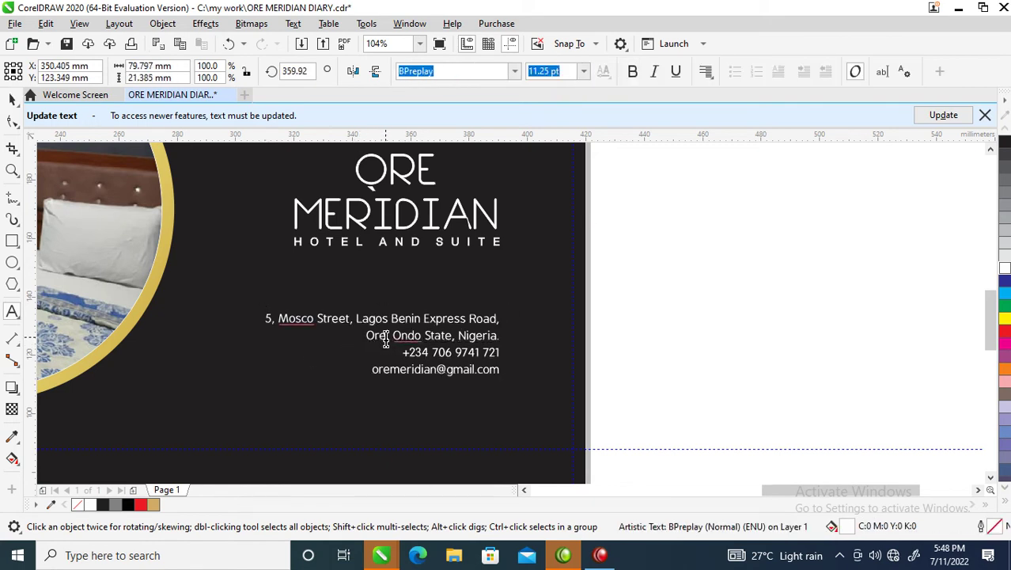
pyautogui.click(268, 386)
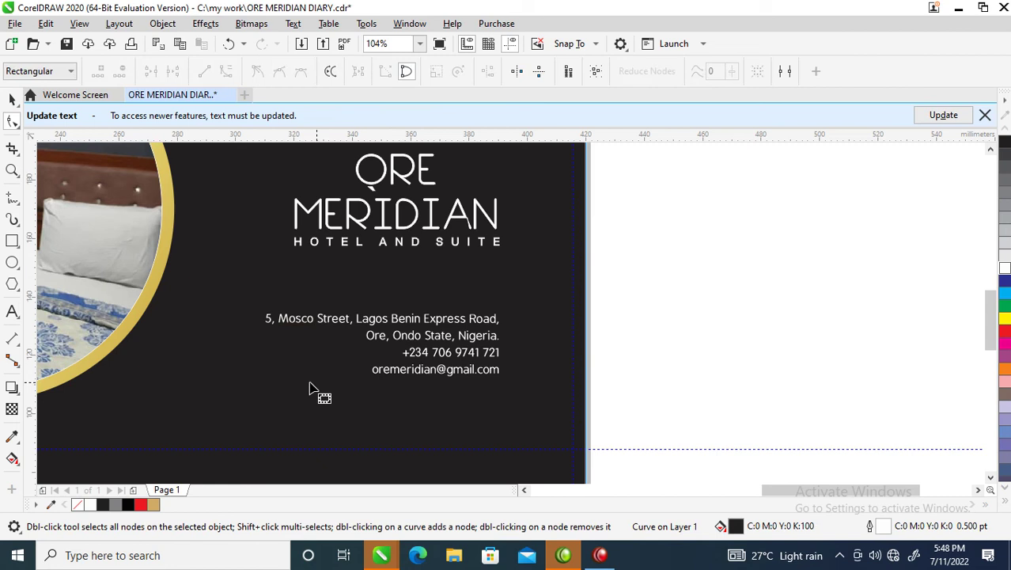
pyautogui.click(394, 341)
pyautogui.moveTo(262, 381); pyautogui.dragTo(222, 417)
# Draw a circle about 6.5 mm in diameter beside the first address line, near X 400 mm, Y 133 mm, and fill it white
pyautogui.press('F2')
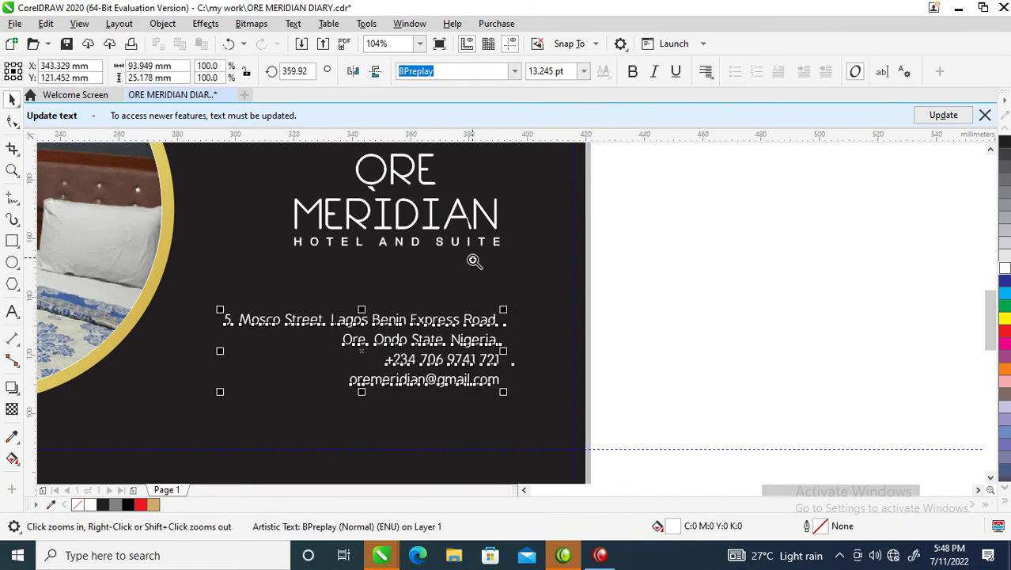
pyautogui.moveTo(474, 259); pyautogui.dragTo(660, 375)
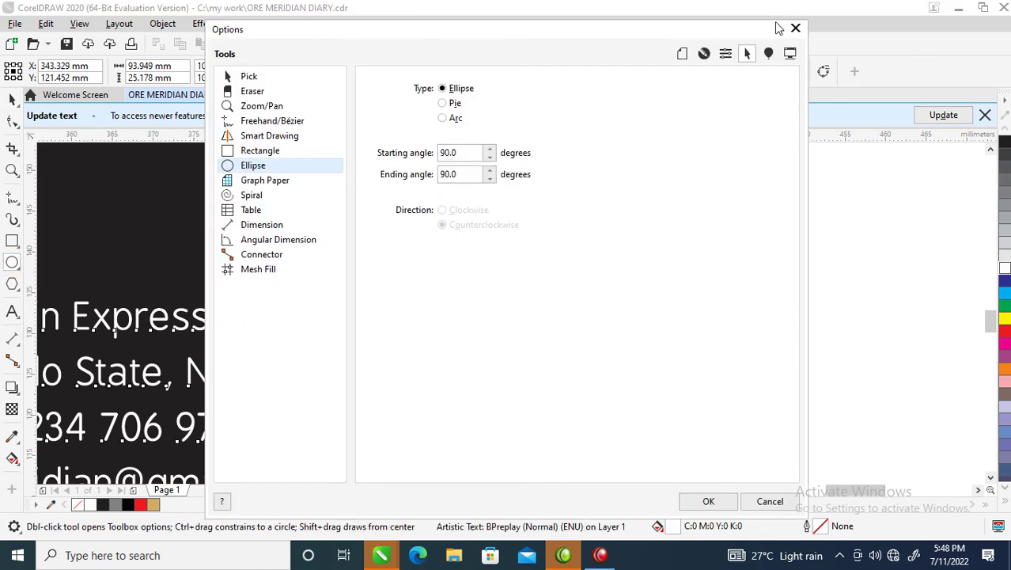
pyautogui.click(794, 28)
pyautogui.moveTo(375, 288); pyautogui.dragTo(427, 340)
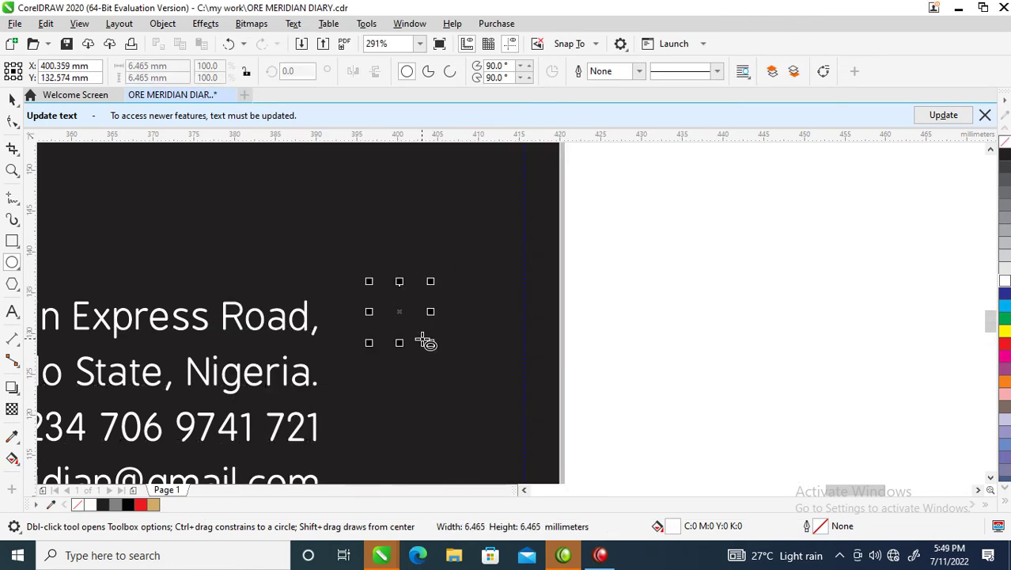
pyautogui.click(1005, 282)
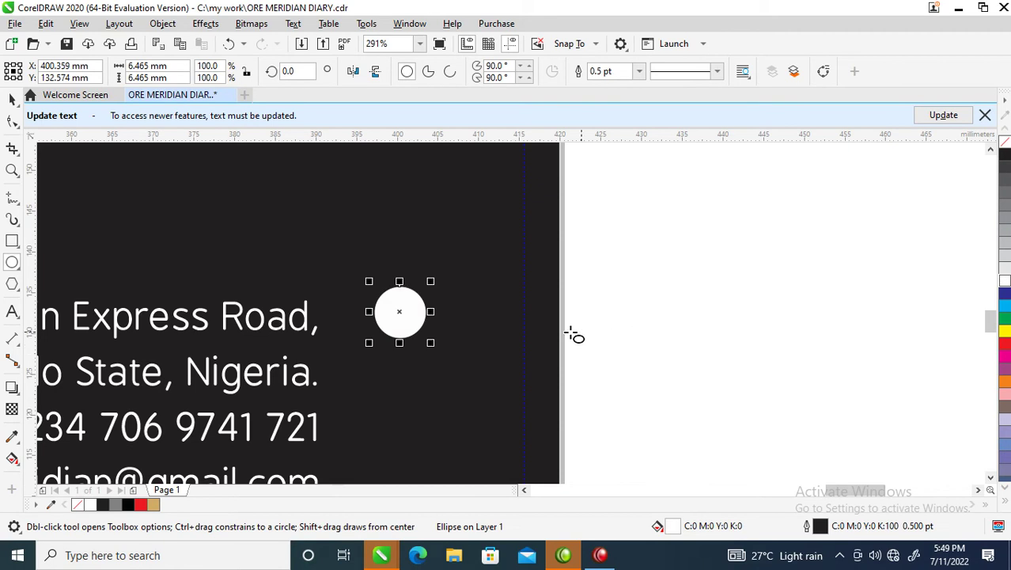
pyautogui.press('space')
pyautogui.press('z')
pyautogui.moveTo(316, 238); pyautogui.dragTo(524, 346)
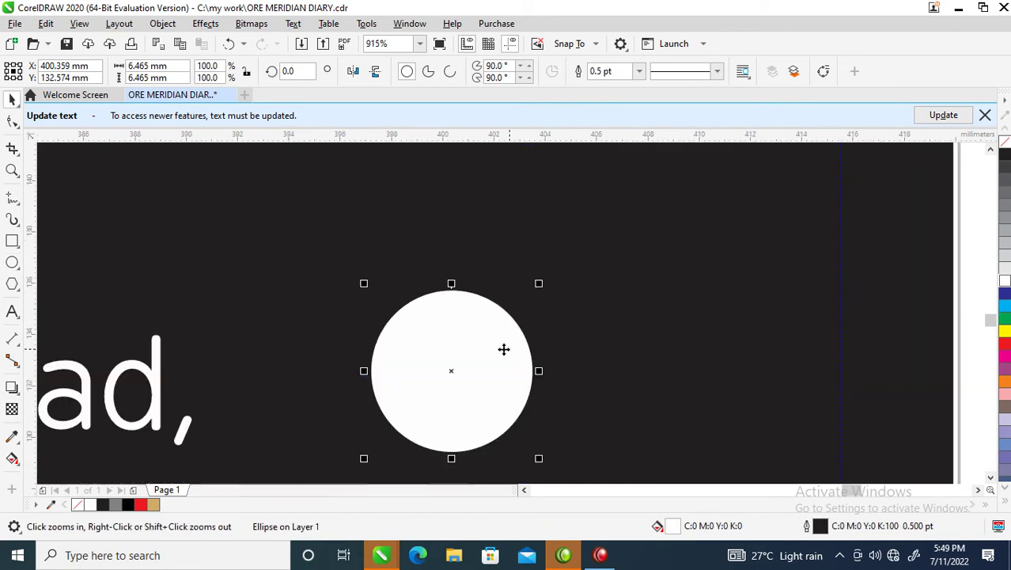
# Draw a square about 2.6 mm wide inside the white circle and add a smaller concentric copy within it
pyautogui.click(13, 244)
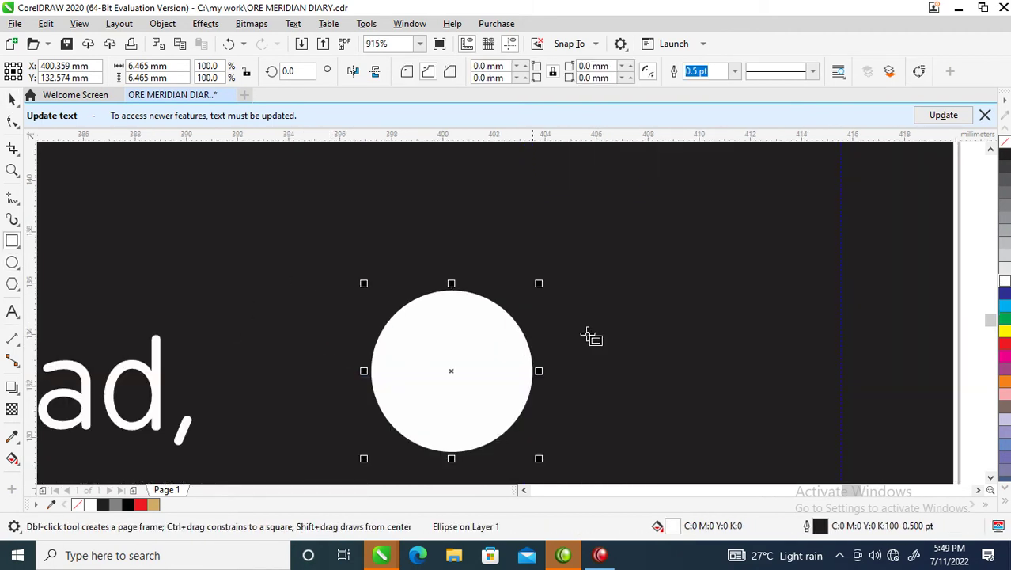
pyautogui.moveTo(408, 334); pyautogui.dragTo(477, 396)
pyautogui.press('space')
pyautogui.moveTo(482, 326); pyautogui.dragTo(465, 345)
pyautogui.rightClick(466, 345)
pyautogui.click(250, 319)
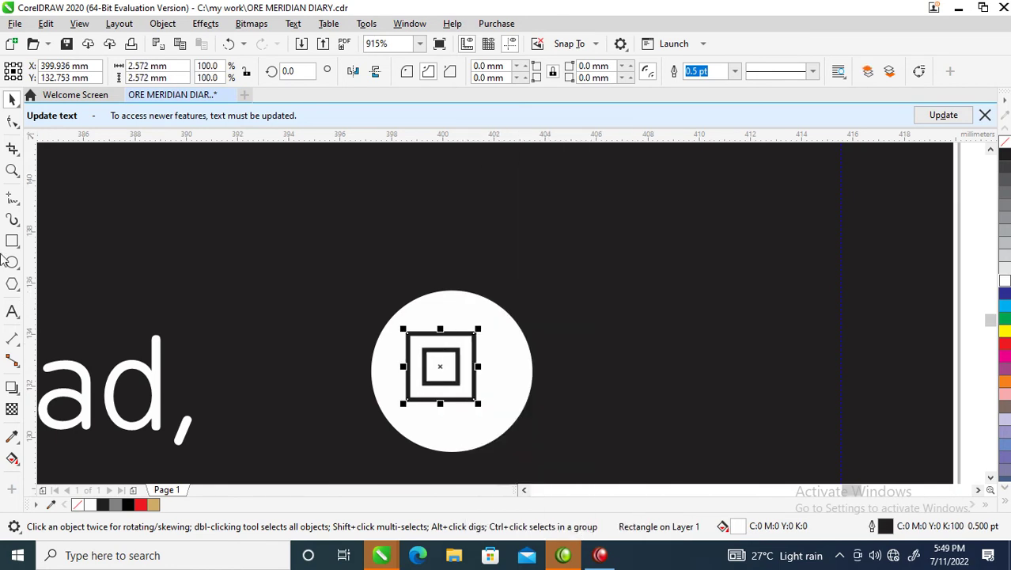
# Draw a polygon above the squares and set it to 3 sides, making a triangle about 4.6 x 4 mm
pyautogui.click(12, 284)
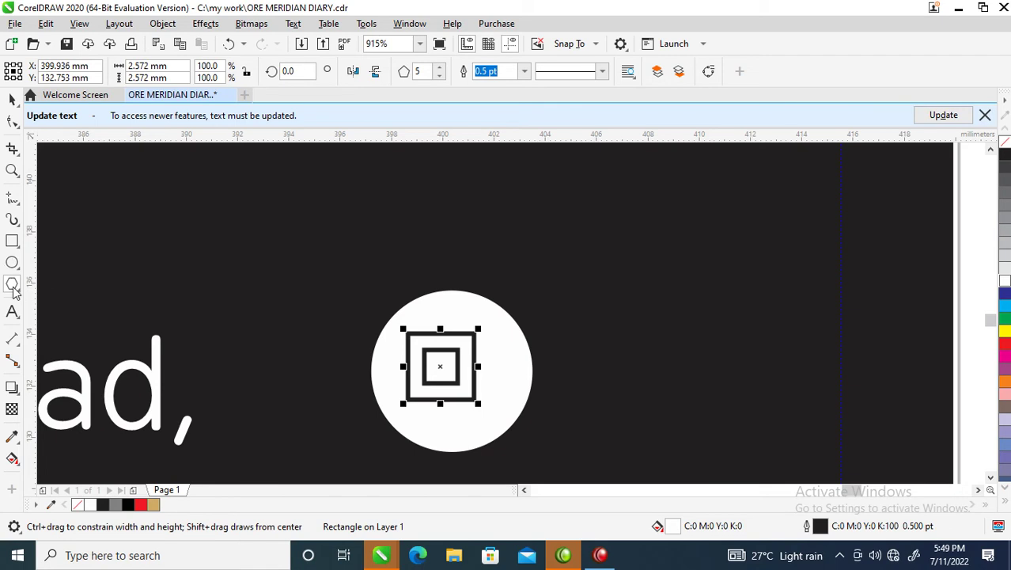
pyautogui.moveTo(377, 197); pyautogui.dragTo(512, 323)
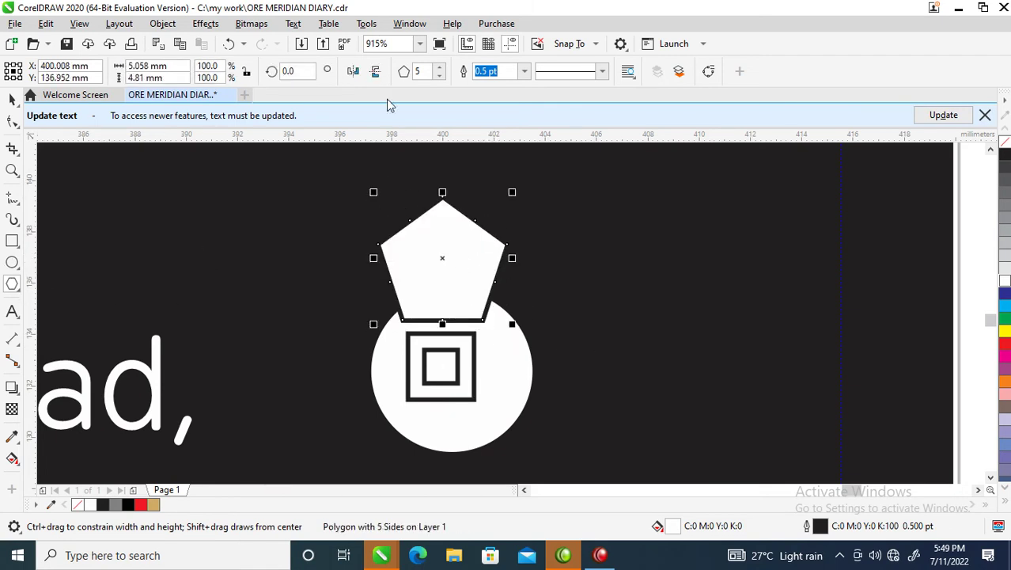
pyautogui.doubleClick(425, 71)
pyautogui.write('3')
pyautogui.press('Return')
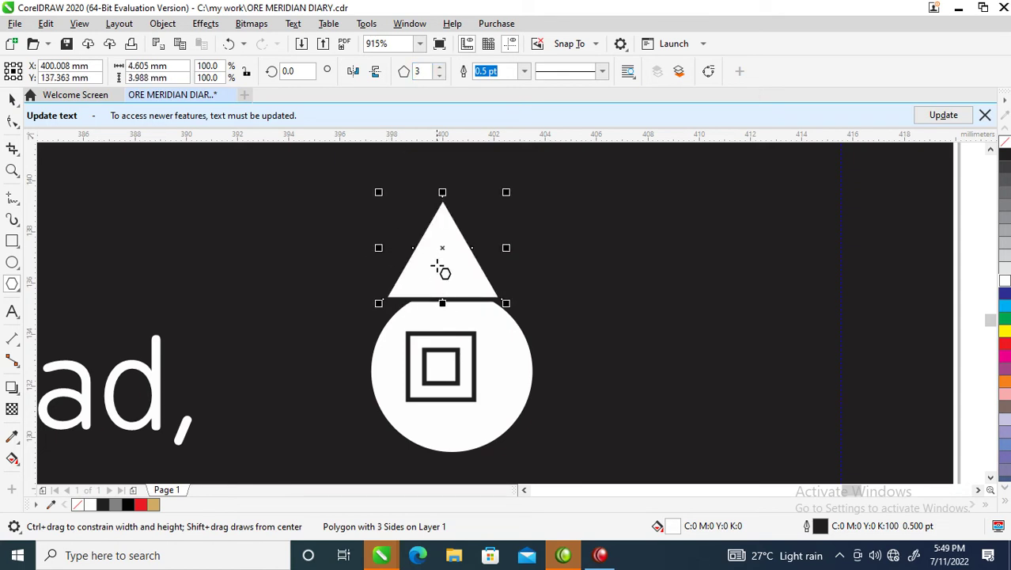
pyautogui.press('space')
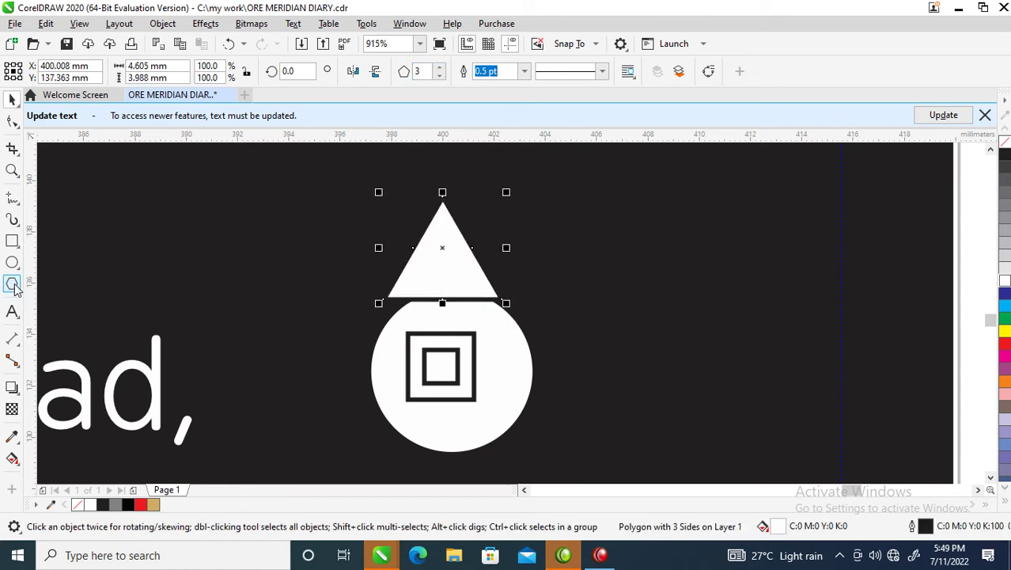
# Flatten the triangle and place it just above the squares as the roof of the house icon
pyautogui.click(16, 290)
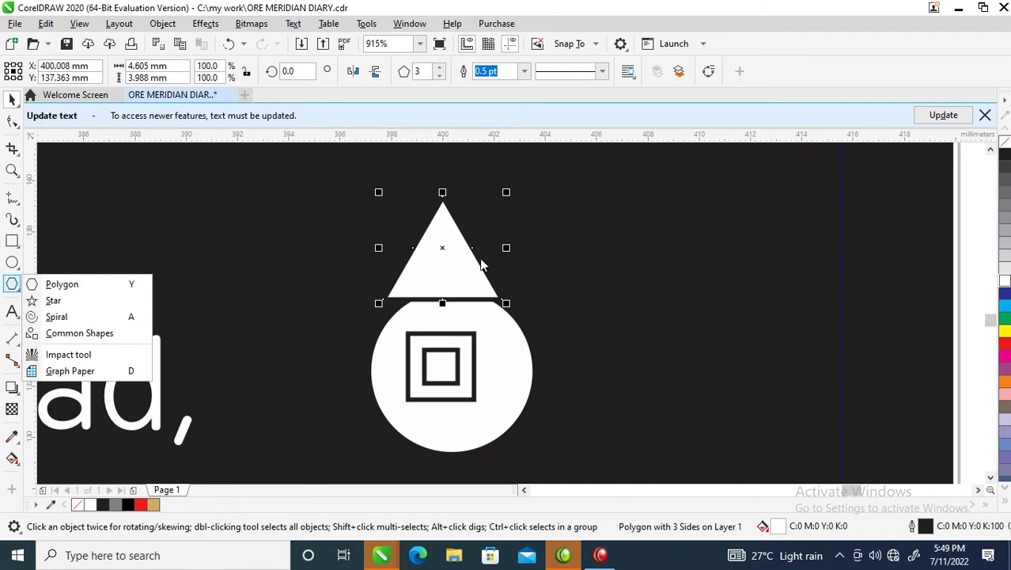
pyautogui.click(460, 229)
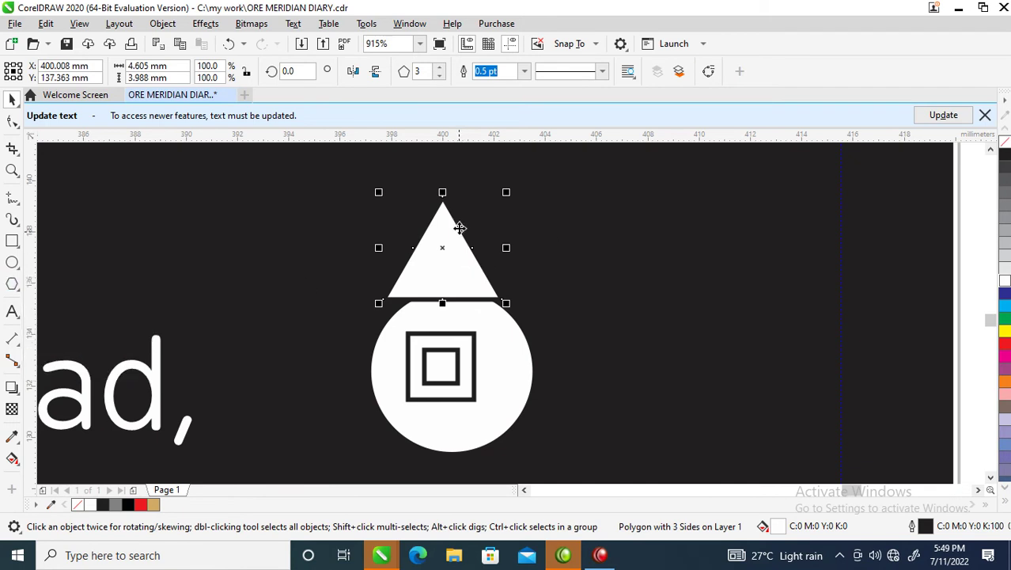
pyautogui.doubleClick(446, 190)
pyautogui.press('space')
pyautogui.click(447, 250)
pyautogui.moveTo(446, 181); pyautogui.dragTo(458, 311)
# Centre the roof and the two squares horizontally on each other and combine them into one house curve
pyautogui.moveTo(319, 248); pyautogui.dragTo(536, 434)
pyautogui.press('c')
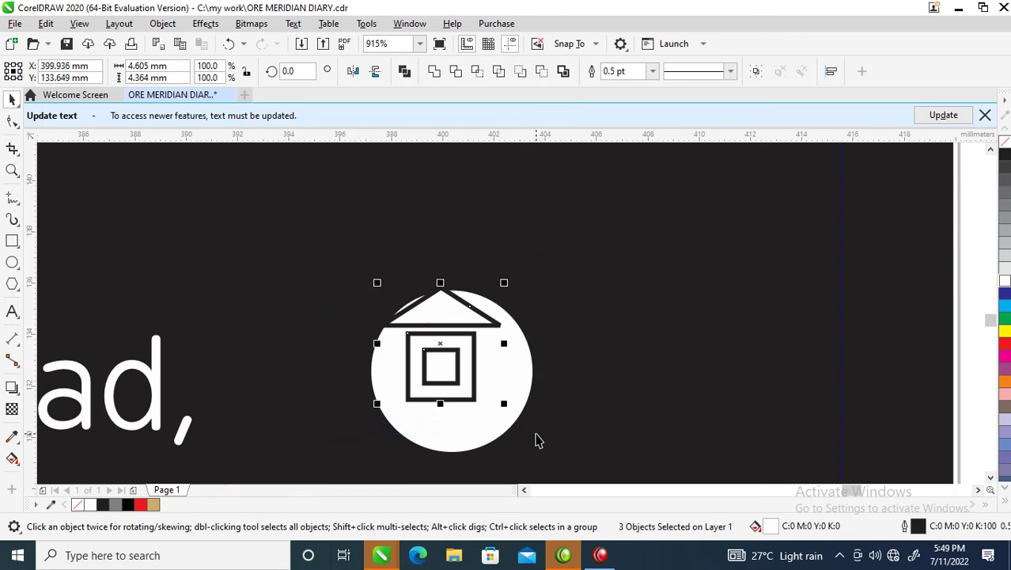
pyautogui.hotkey('ctrl', 'l')
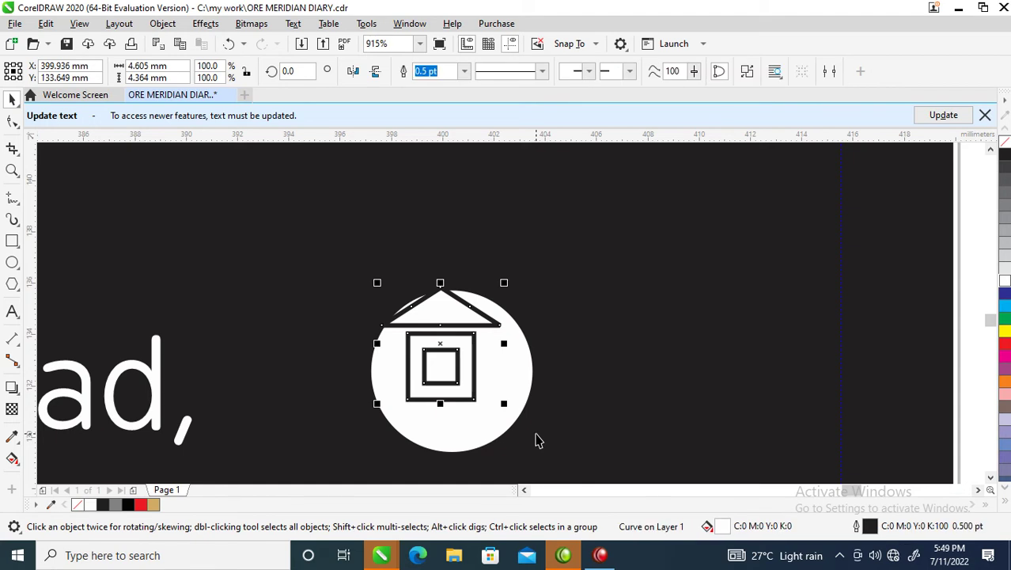
# Centre the house horizontally and vertically on the white circle and combine both into a single icon
pyautogui.keyDown('shift'); pyautogui.click(524, 379); pyautogui.keyUp('shift')
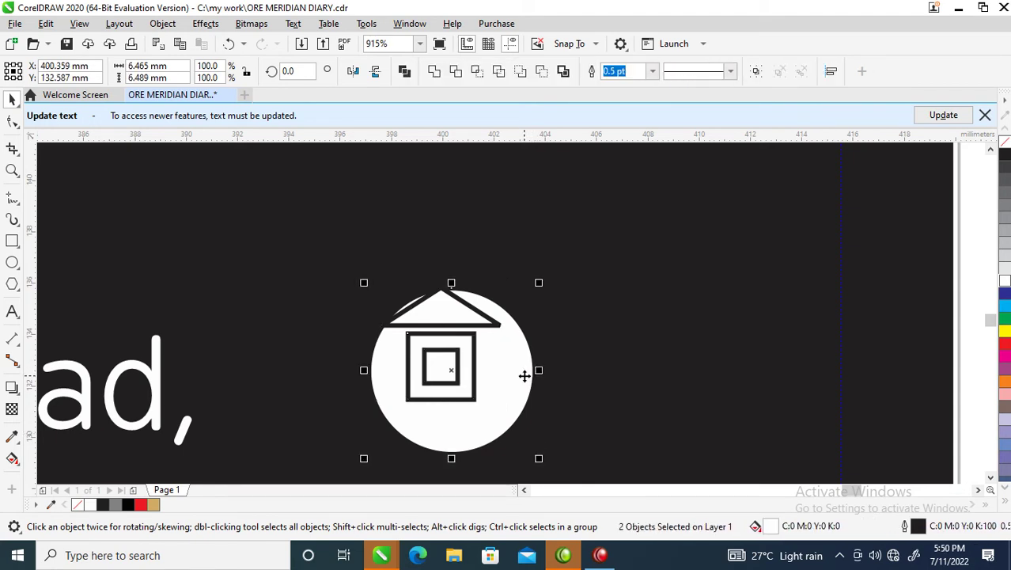
pyautogui.press('c')
pyautogui.press('e')
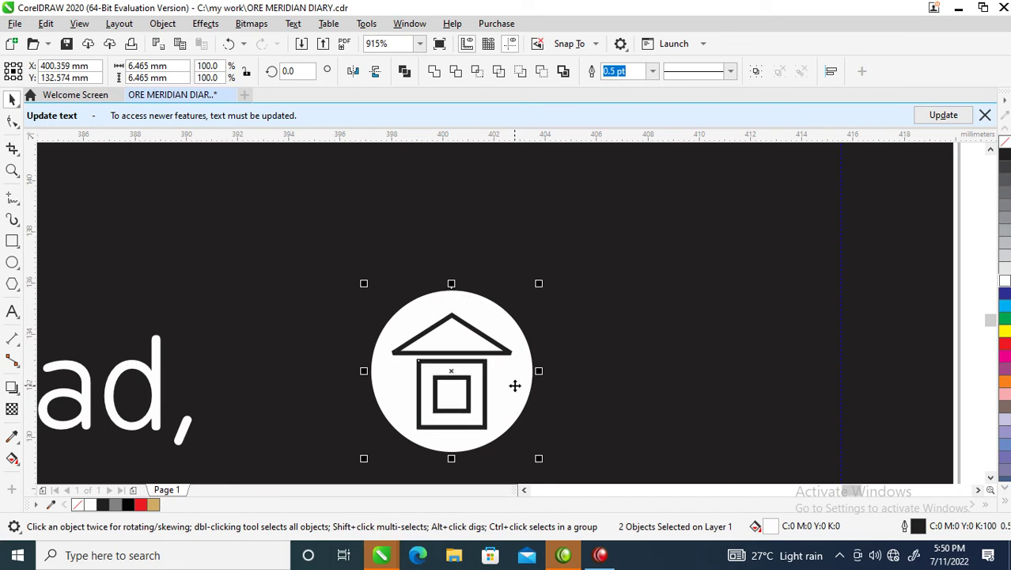
pyautogui.click(406, 72)
# Remove the house icon's outline and scale it down to 65.5%, about 4.2 mm in diameter
pyautogui.scroll(-5, 504, 364)
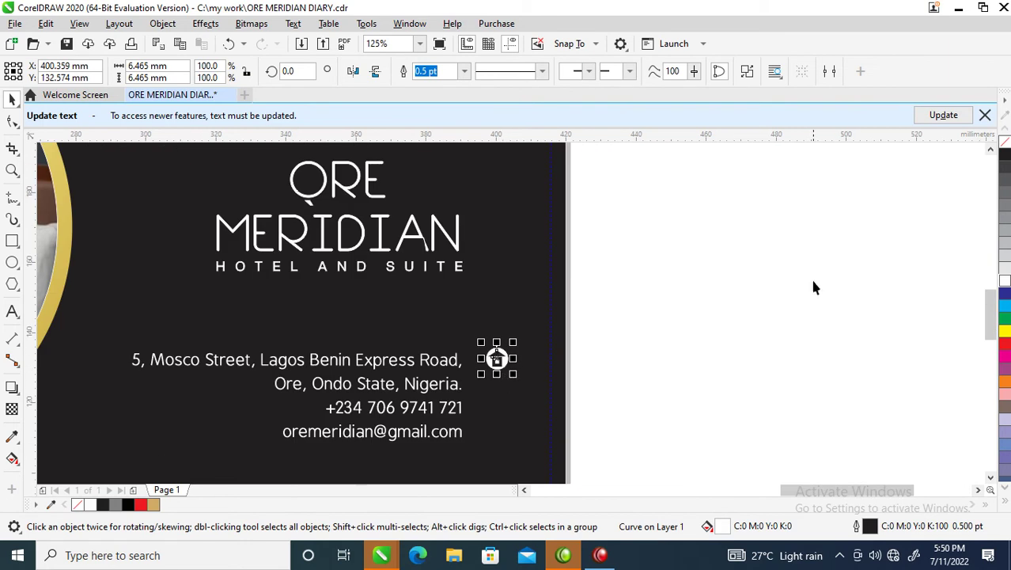
pyautogui.rightClick(1005, 142)
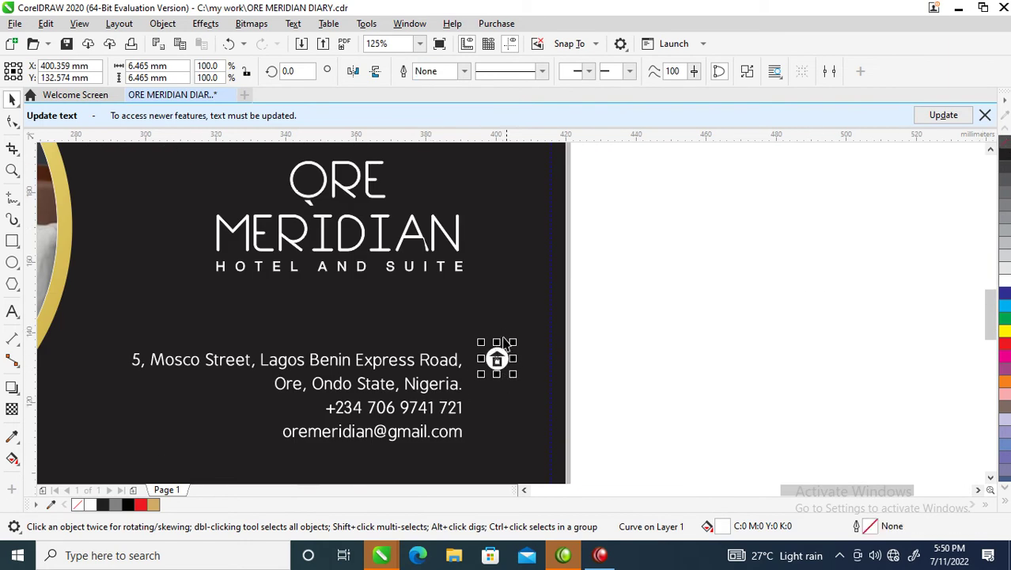
pyautogui.moveTo(514, 341); pyautogui.dragTo(505, 349)
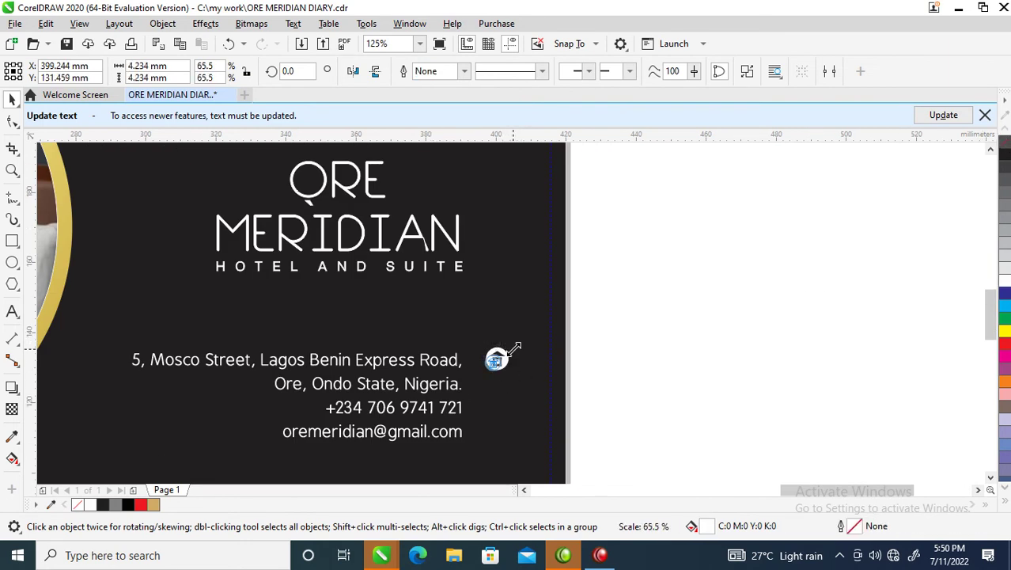
# Move the house icon closer to the first address line and place a copy straight below it beside the phone number
pyautogui.doubleClick(493, 361)
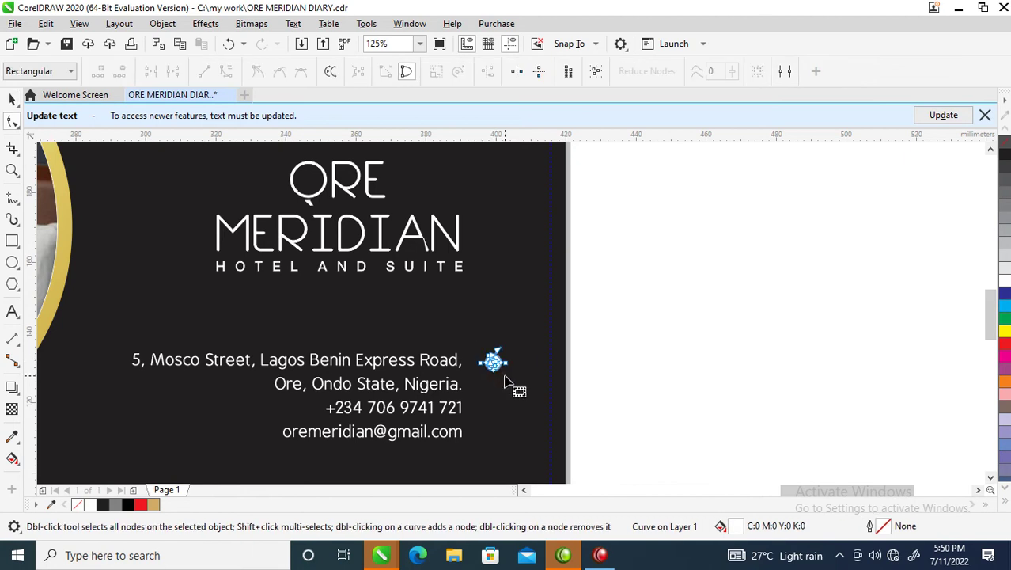
pyautogui.press('space')
pyautogui.moveTo(494, 364); pyautogui.dragTo(485, 407)
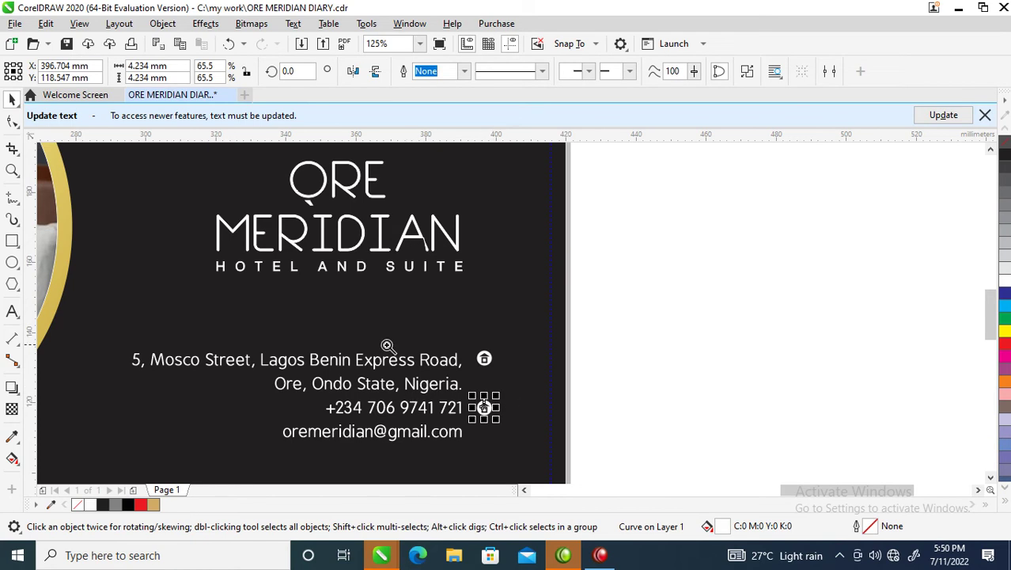
# Break the copied icon beside the phone number apart and weld its pieces into a plain white circle
pyautogui.press('z')
pyautogui.moveTo(357, 342); pyautogui.dragTo(544, 431)
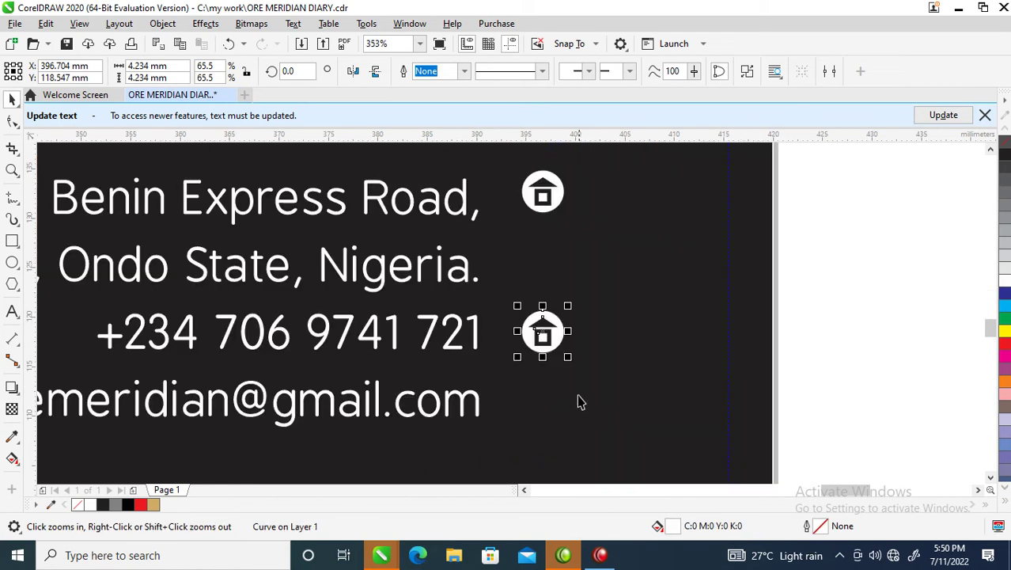
pyautogui.hotkey('ctrl', 'k')
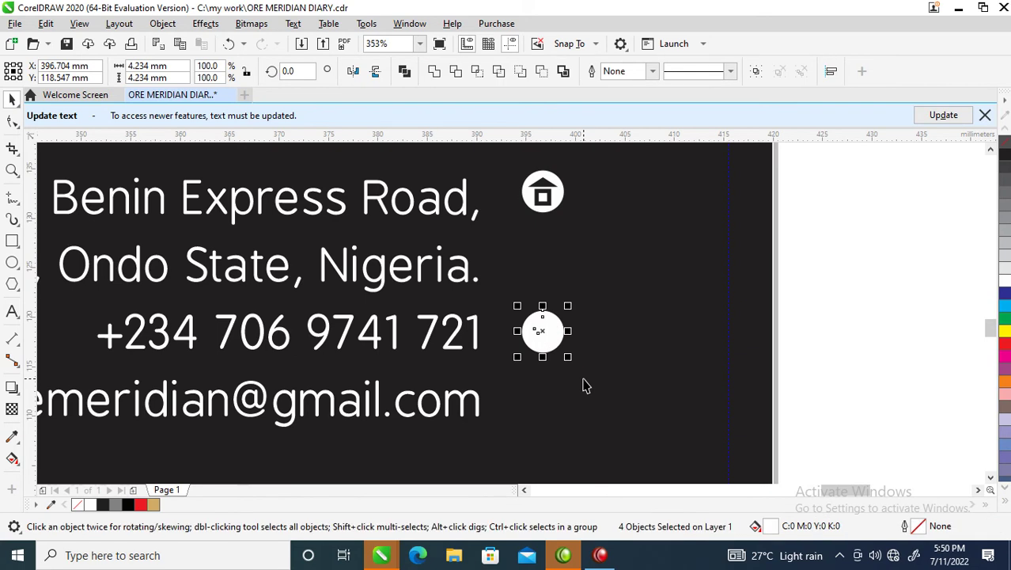
pyautogui.click(433, 71)
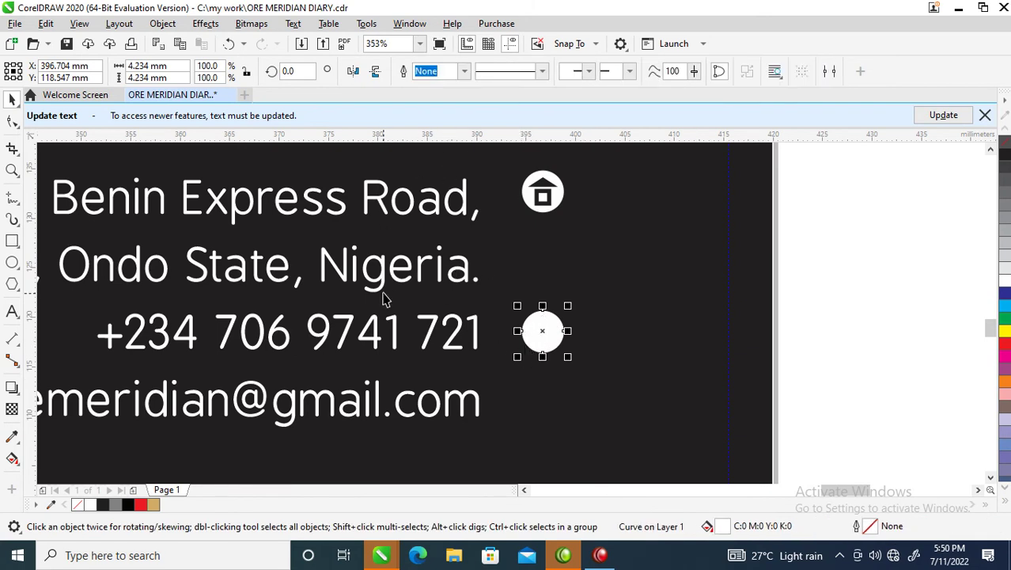
# Draw a rectangle about 1.8 x 2.3 mm inside the lower circle and give it a black hairline outline
pyautogui.press('z')
pyautogui.moveTo(376, 224); pyautogui.dragTo(668, 380)
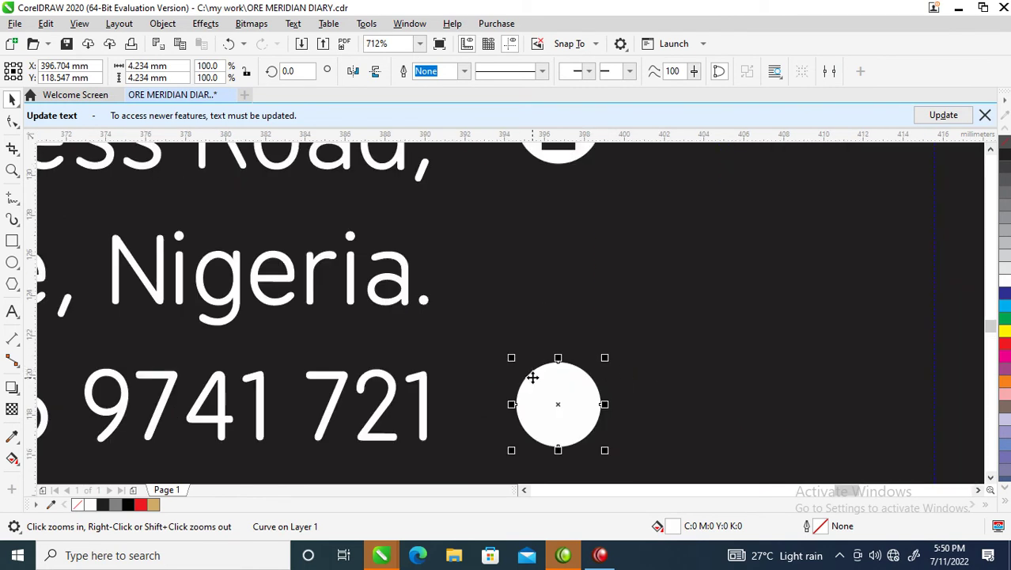
pyautogui.moveTo(451, 301); pyautogui.dragTo(666, 466)
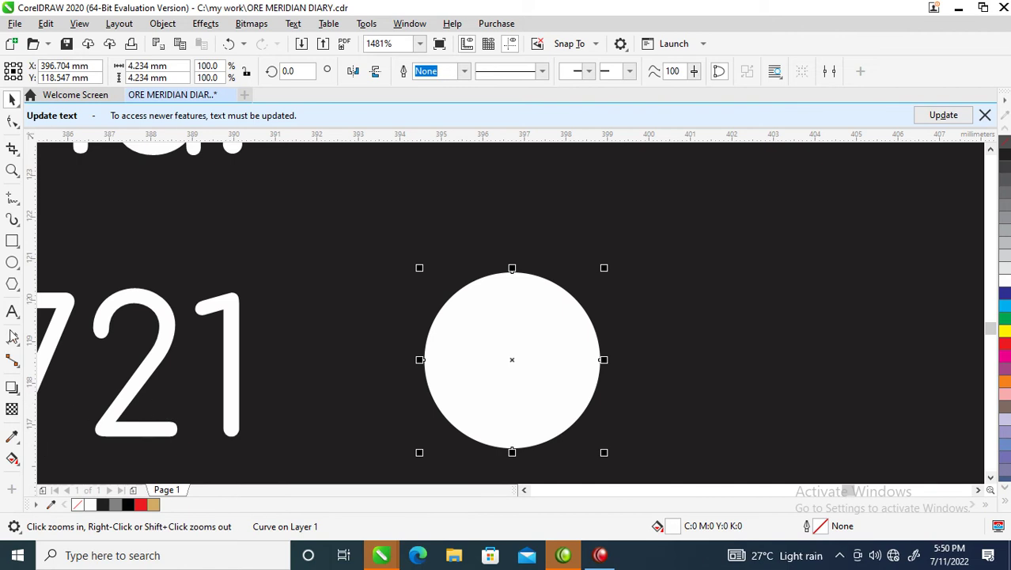
pyautogui.click(12, 241)
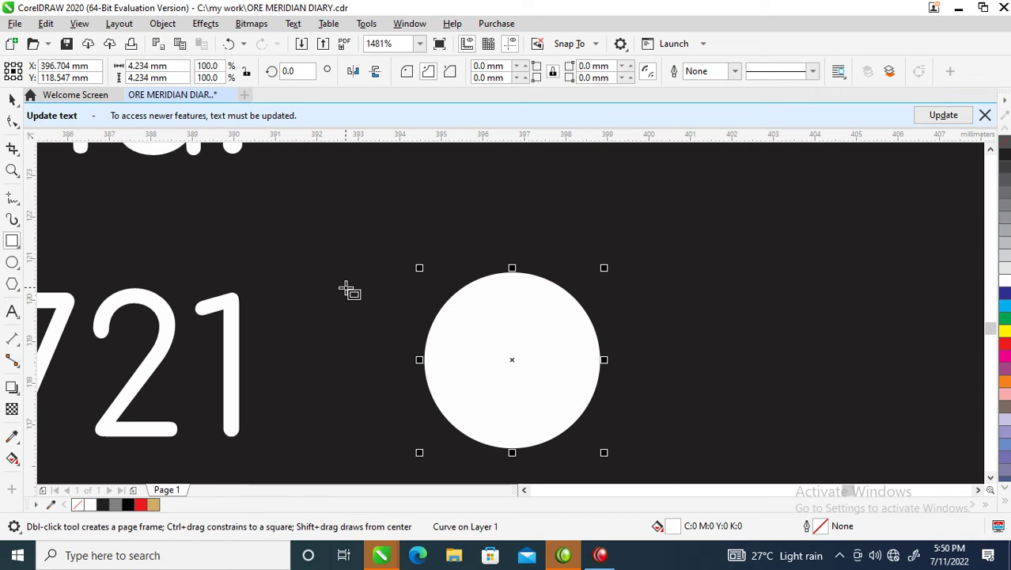
pyautogui.click(16, 242)
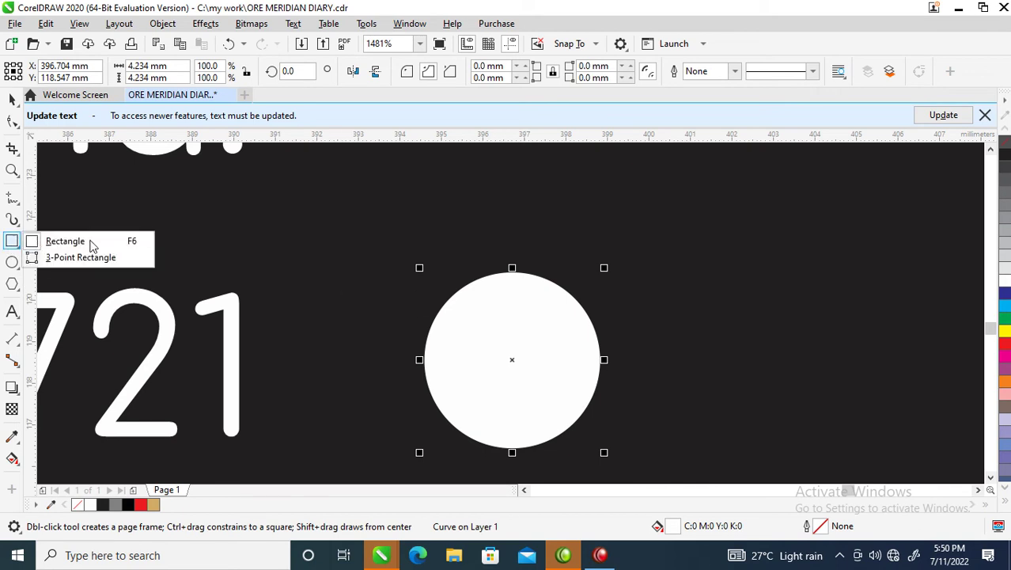
pyautogui.click(57, 242)
pyautogui.moveTo(478, 309); pyautogui.dragTo(554, 408)
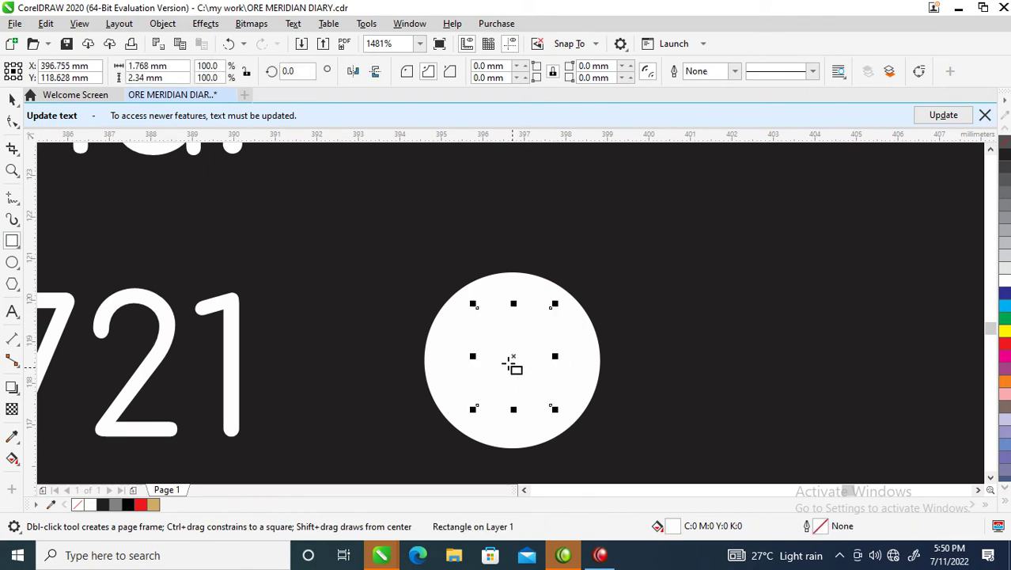
pyautogui.press('space')
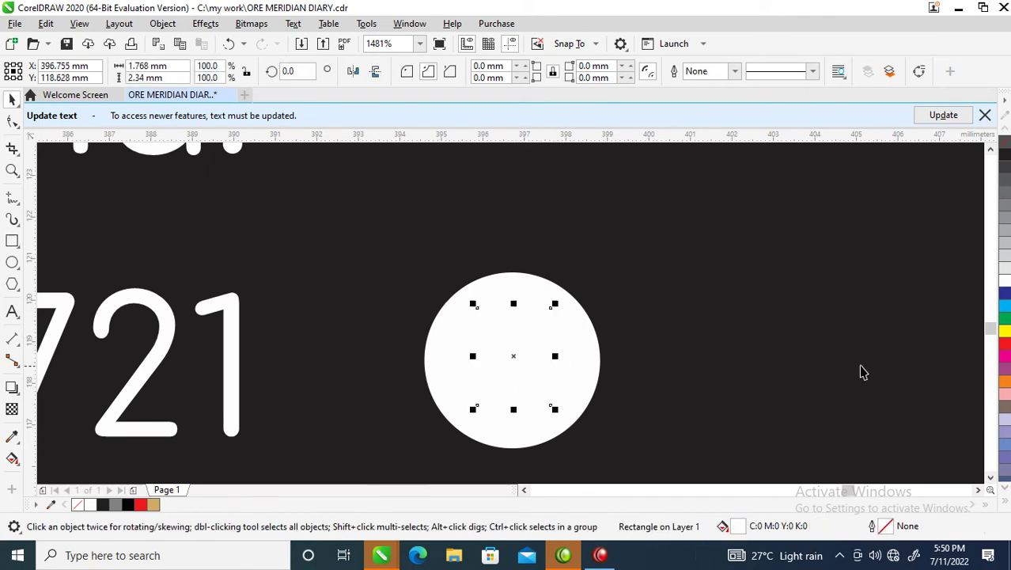
pyautogui.rightClick(1003, 152)
# Add a concentric copy of the rectangle scaled to 69% and shorten it from its lower edge as the phone screen
pyautogui.press('z')
pyautogui.moveTo(406, 219); pyautogui.dragTo(660, 454)
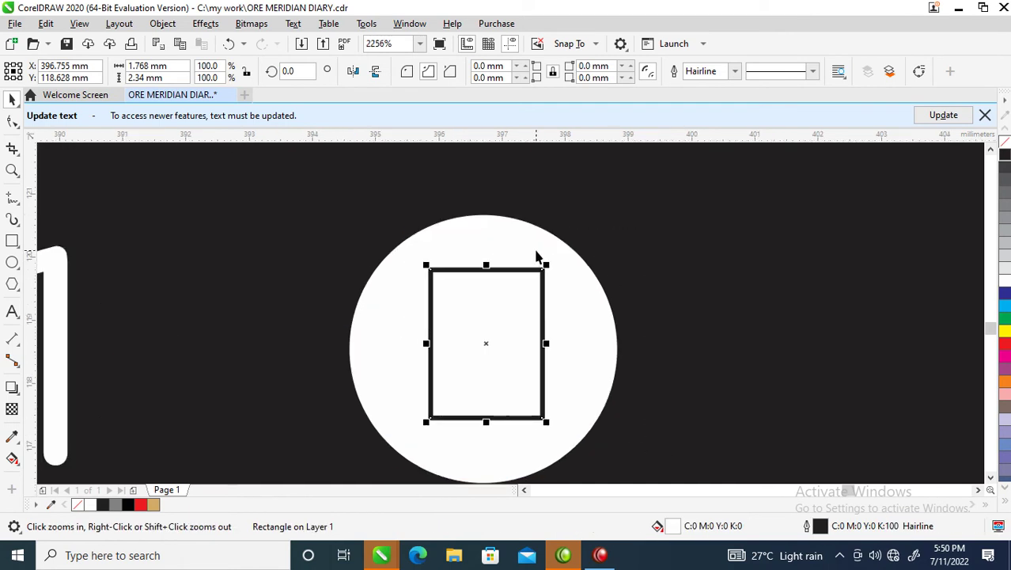
pyautogui.moveTo(547, 261); pyautogui.dragTo(556, 293)
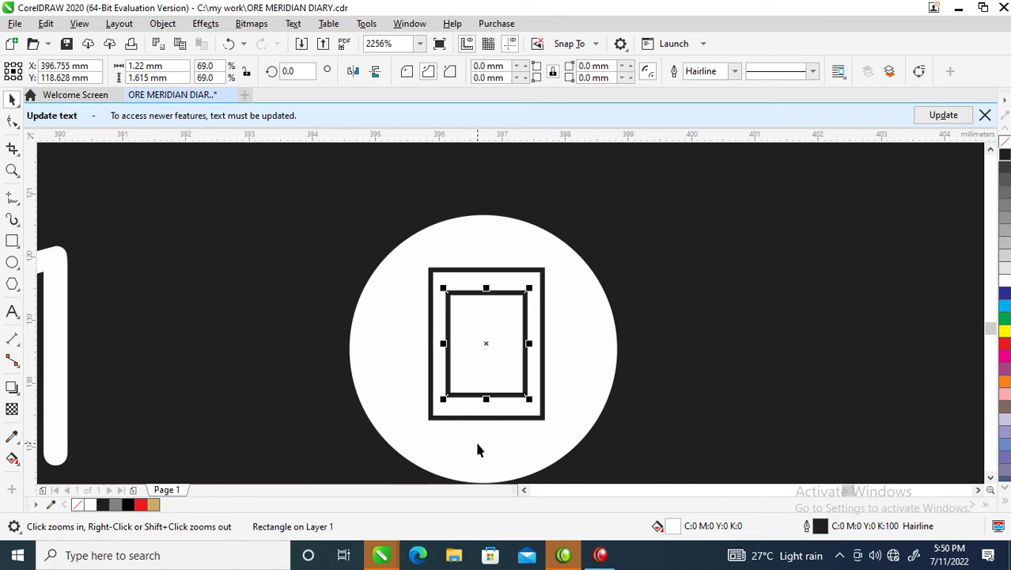
pyautogui.moveTo(487, 399); pyautogui.dragTo(491, 379)
# Create a row of four keypad squares about 0.2 mm wide below the phone screen and combine all the phone shapes
pyautogui.moveTo(533, 290); pyautogui.dragTo(478, 405)
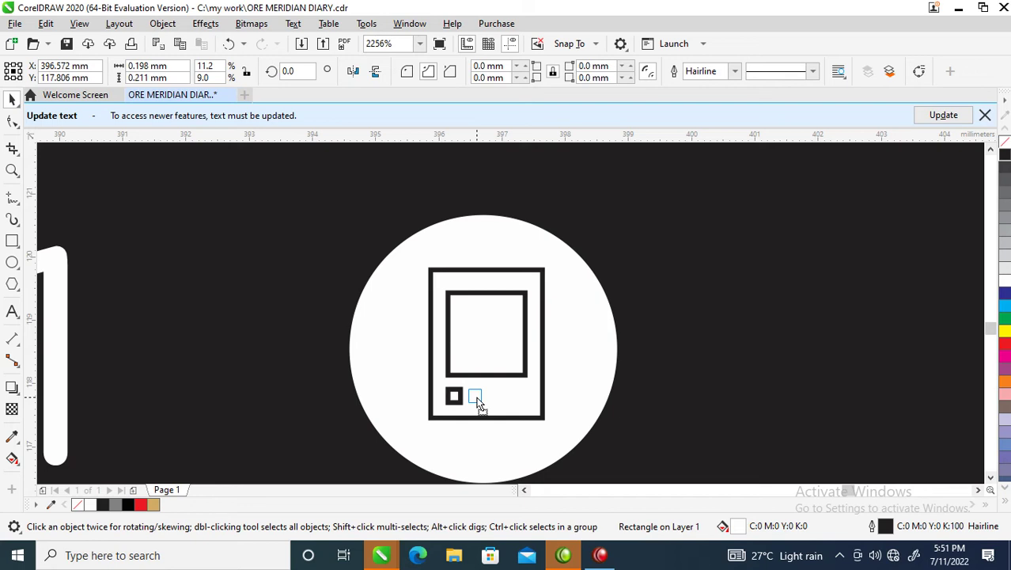
pyautogui.click(476, 400)
pyautogui.hotkey('ctrl', 'd')
pyautogui.hotkey('ctrl', 'd')
pyautogui.moveTo(372, 233); pyautogui.dragTo(575, 440)
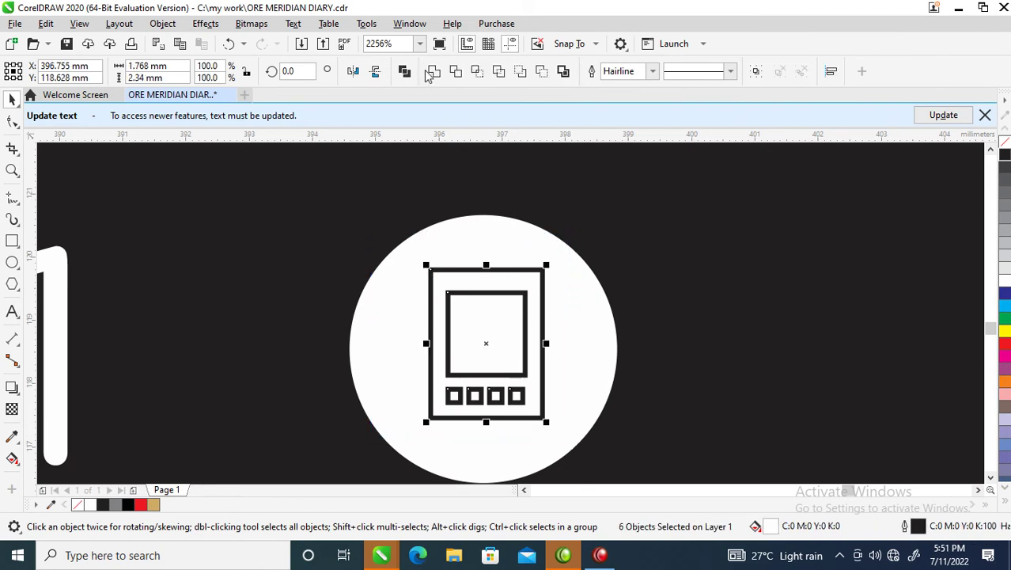
pyautogui.click(403, 72)
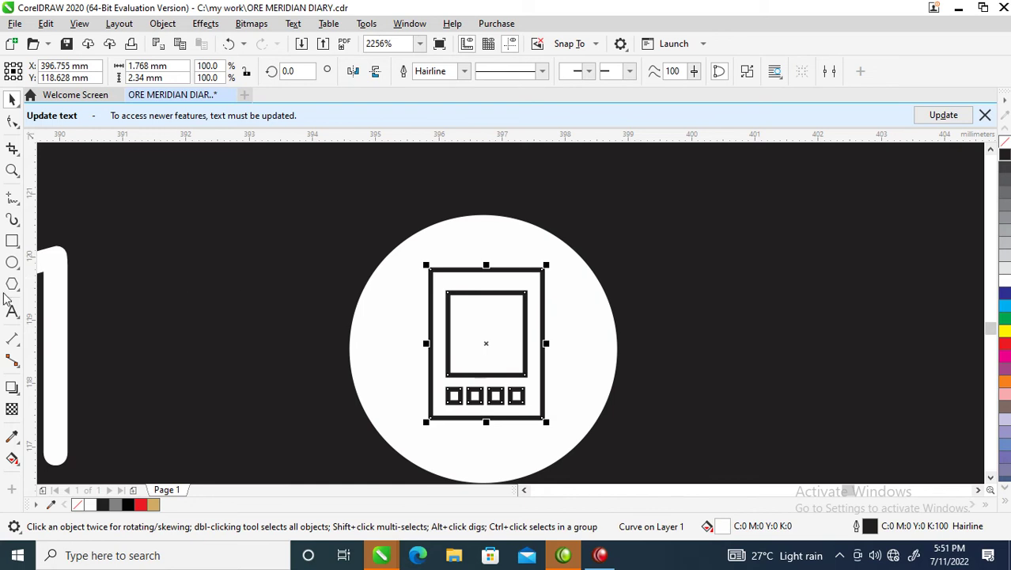
# Draw an antenna rectangle about 0.2 x 0.3 mm on the phone's upper edge near its right corner and weld it to the phone
pyautogui.click(12, 240)
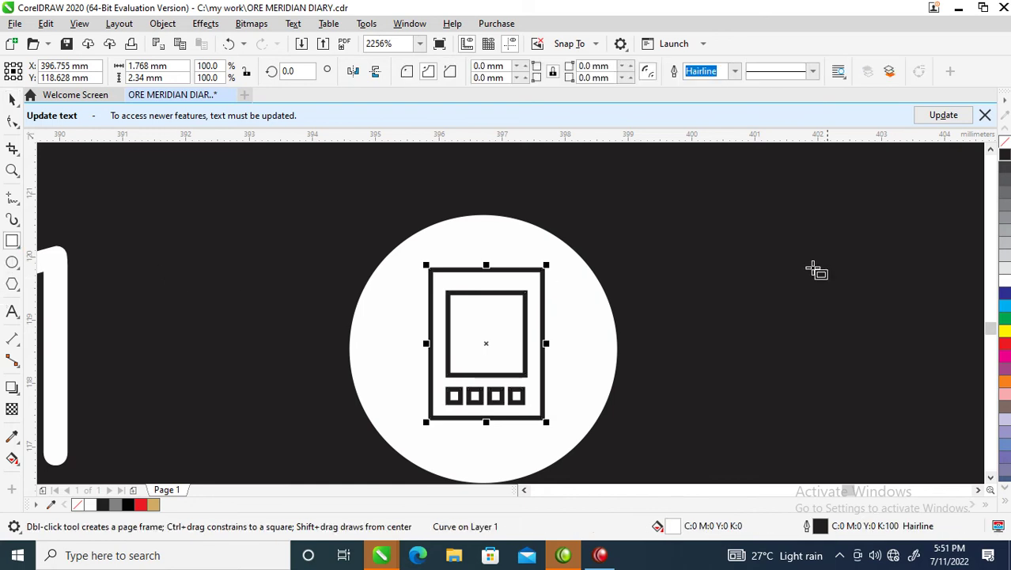
pyautogui.moveTo(516, 259); pyautogui.dragTo(530, 277)
pyautogui.press('space')
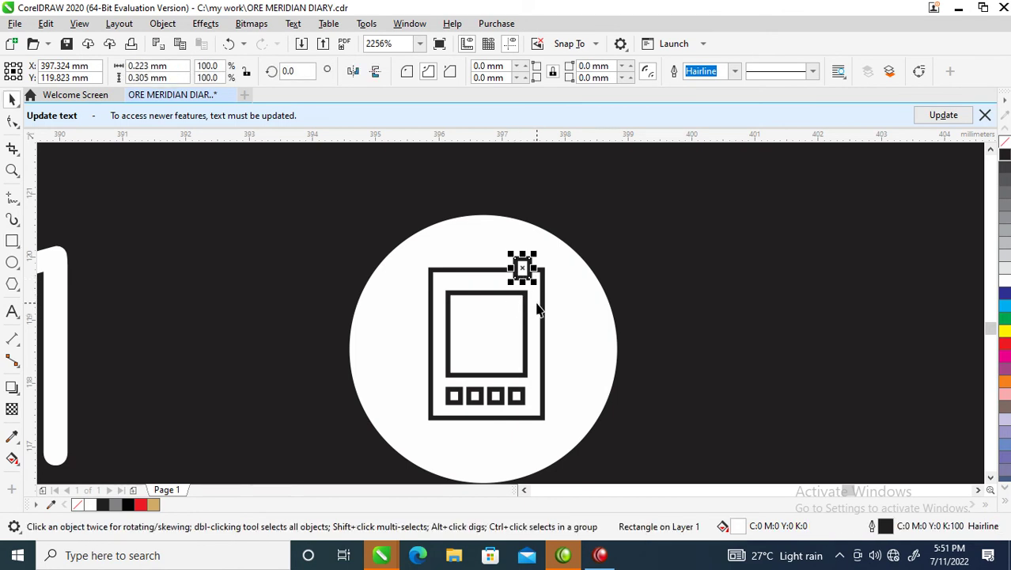
pyautogui.keyDown('shift'); pyautogui.click(537, 303); pyautogui.keyUp('shift')
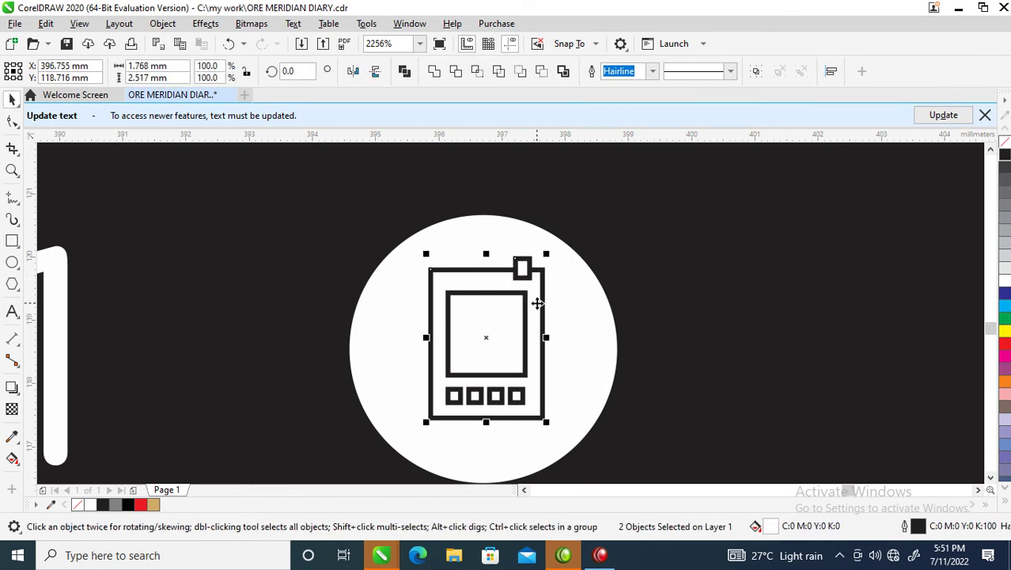
pyautogui.click(440, 72)
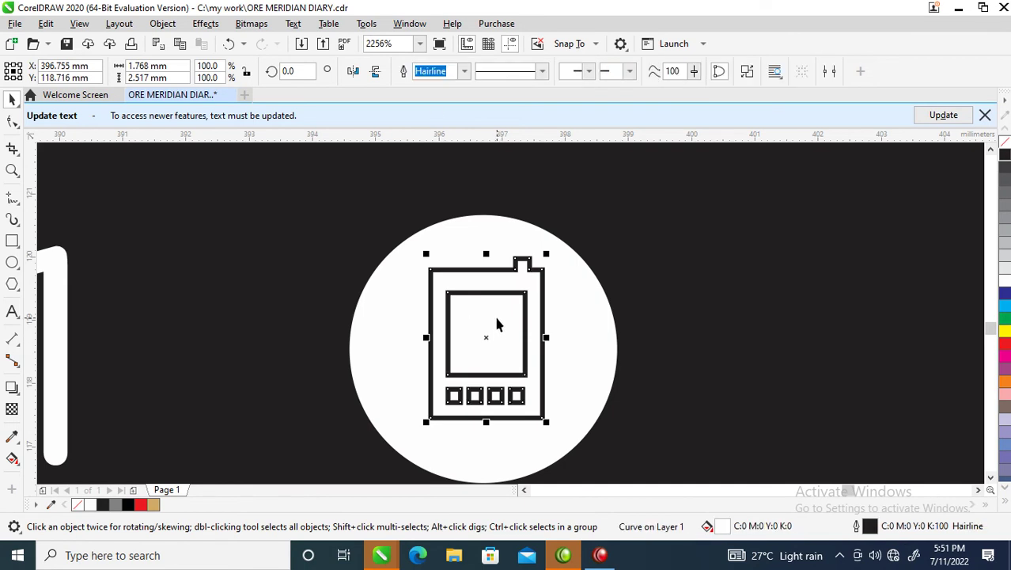
# Centre the phone shape horizontally and vertically in the lower circle and combine the two into one icon
pyautogui.keyDown('shift'); pyautogui.click(589, 300); pyautogui.keyUp('shift')
pyautogui.press('c')
pyautogui.press('e')
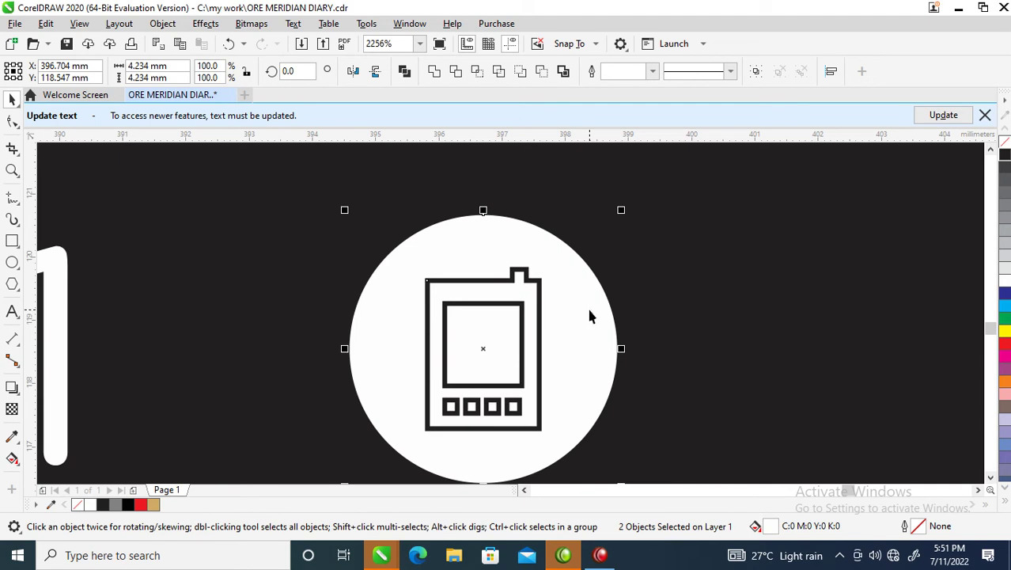
pyautogui.hotkey('ctrl', 'l')
pyautogui.scroll(-4, 579, 309)
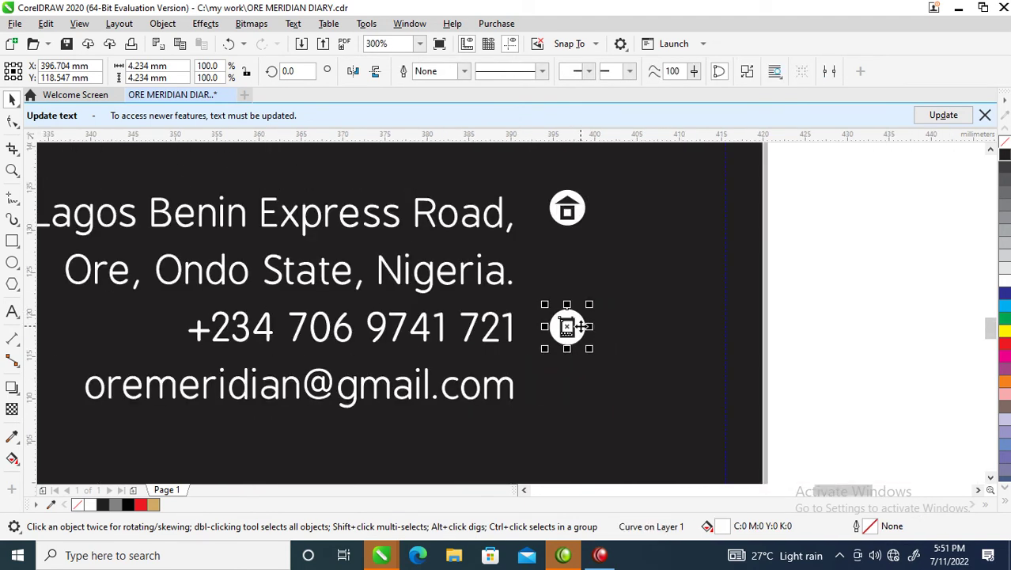
# Copy the phone icon straight down beside the e-mail line, break the copy apart and weld its pieces into a plain circle
pyautogui.press('z')
pyautogui.moveTo(487, 271); pyautogui.dragTo(714, 459)
pyautogui.press('space')
pyautogui.moveTo(474, 237); pyautogui.dragTo(475, 361)
pyautogui.press('space')
pyautogui.moveTo(235, 283); pyautogui.dragTo(580, 409)
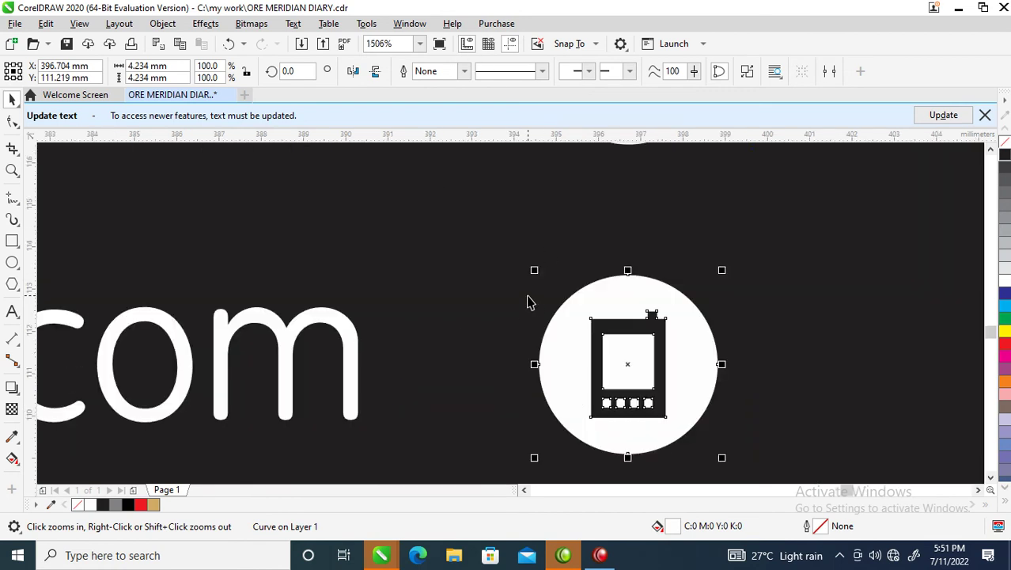
pyautogui.hotkey('ctrl', 'k')
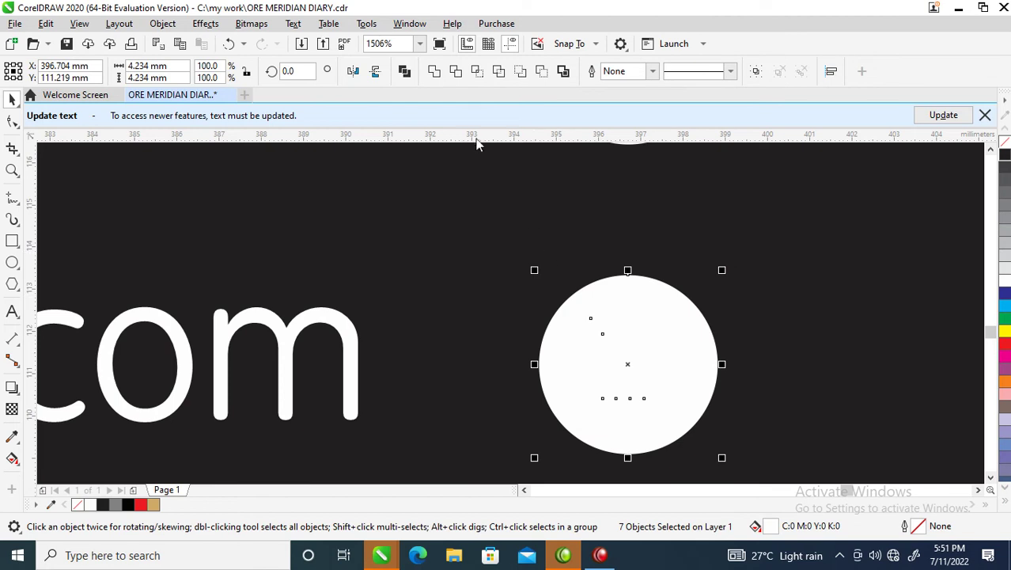
pyautogui.click(434, 72)
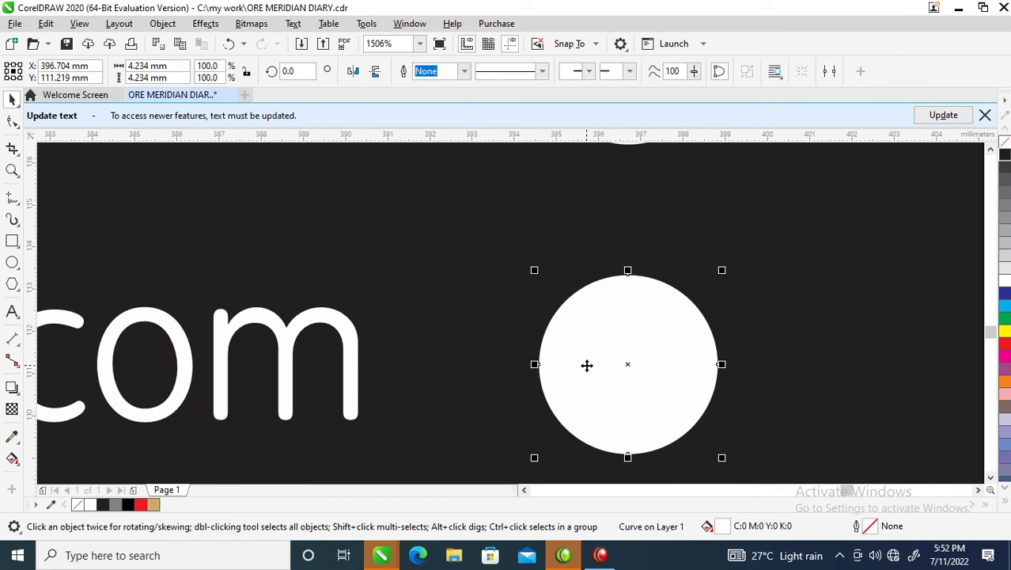
# Draw an envelope rectangle inside the new circle, scaled to about 2.2 x 1.4 mm, with a concentric copy of about 1.8 x 1.1 mm
pyautogui.click(13, 241)
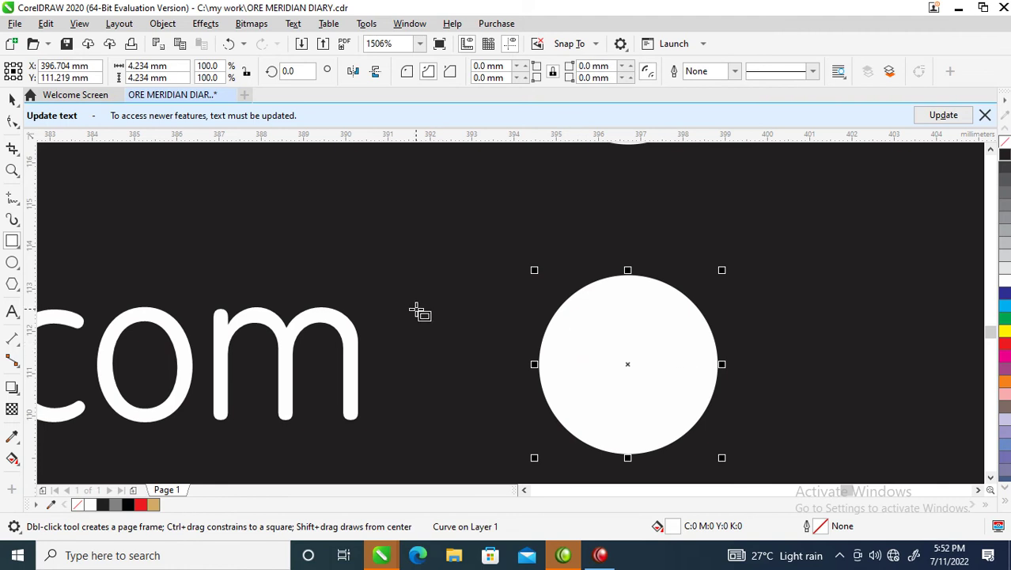
pyautogui.moveTo(567, 325); pyautogui.dragTo(693, 403)
pyautogui.press('space')
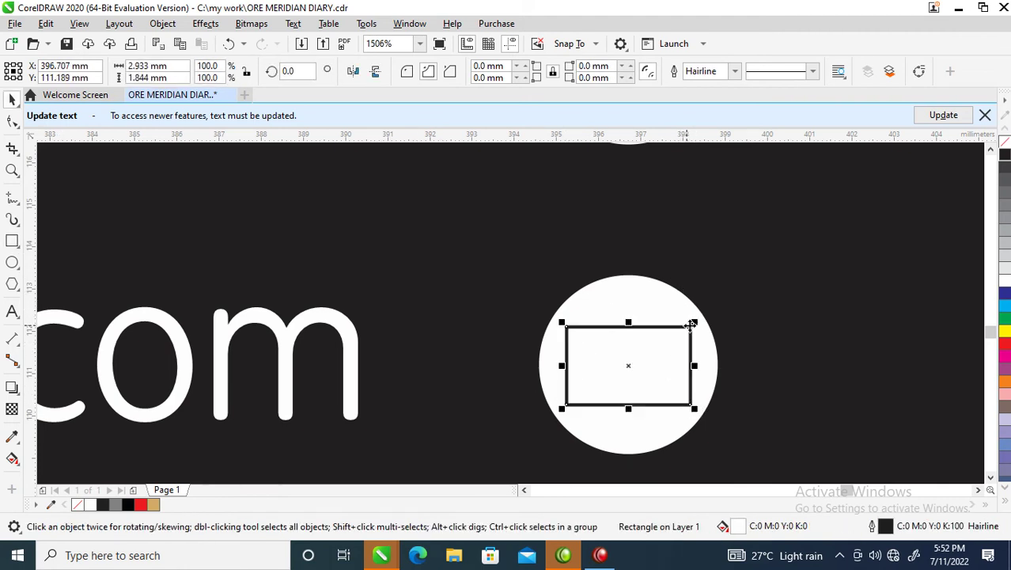
pyautogui.moveTo(694, 323); pyautogui.dragTo(678, 333)
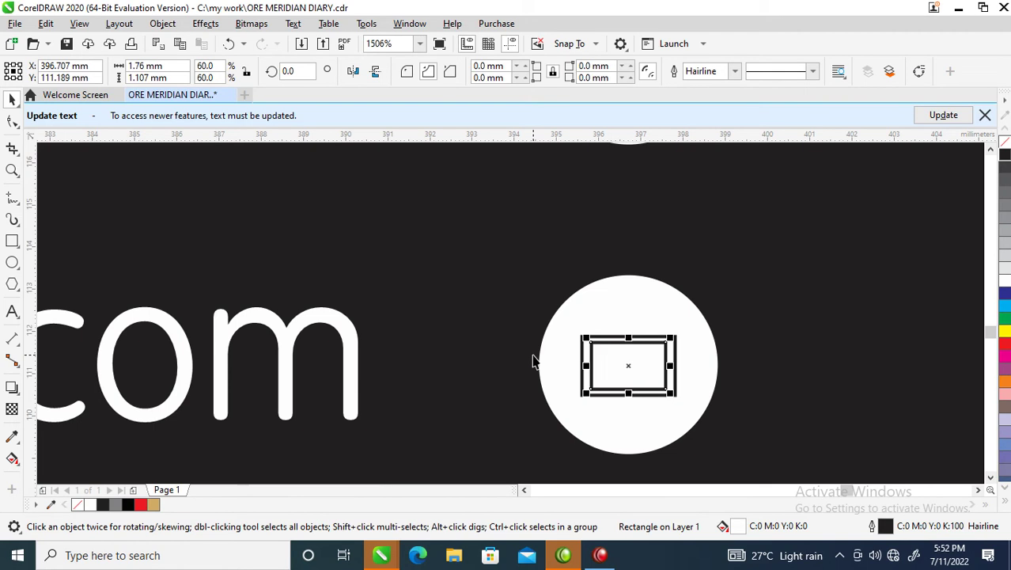
# Convert the inner rectangle to curves and reshape it into a downward-pointing triangle as the envelope flap
pyautogui.hotkey('ctrl', 'q')
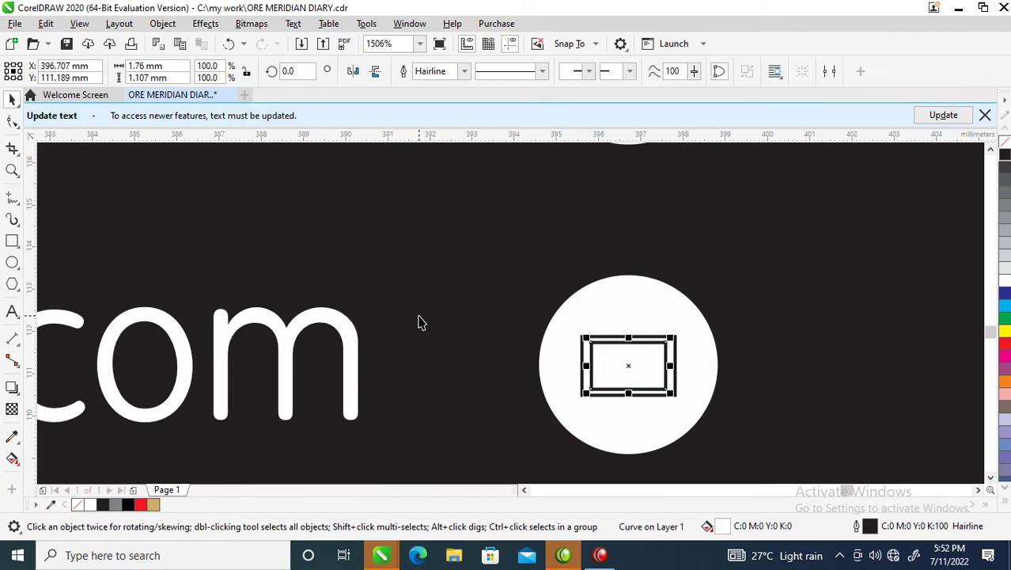
pyautogui.click(626, 359)
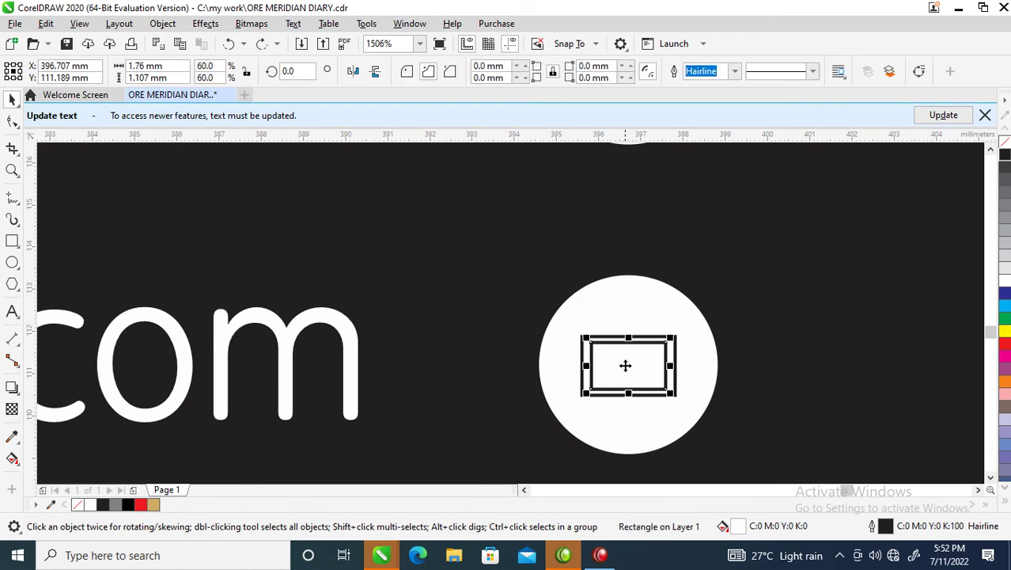
pyautogui.rightClick(625, 358)
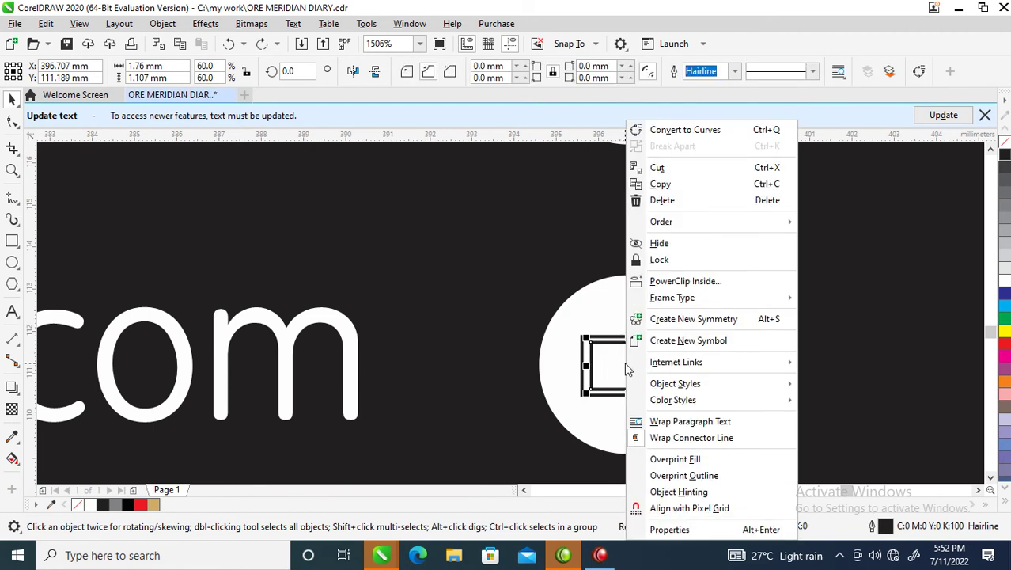
pyautogui.click(686, 133)
pyautogui.press('F10')
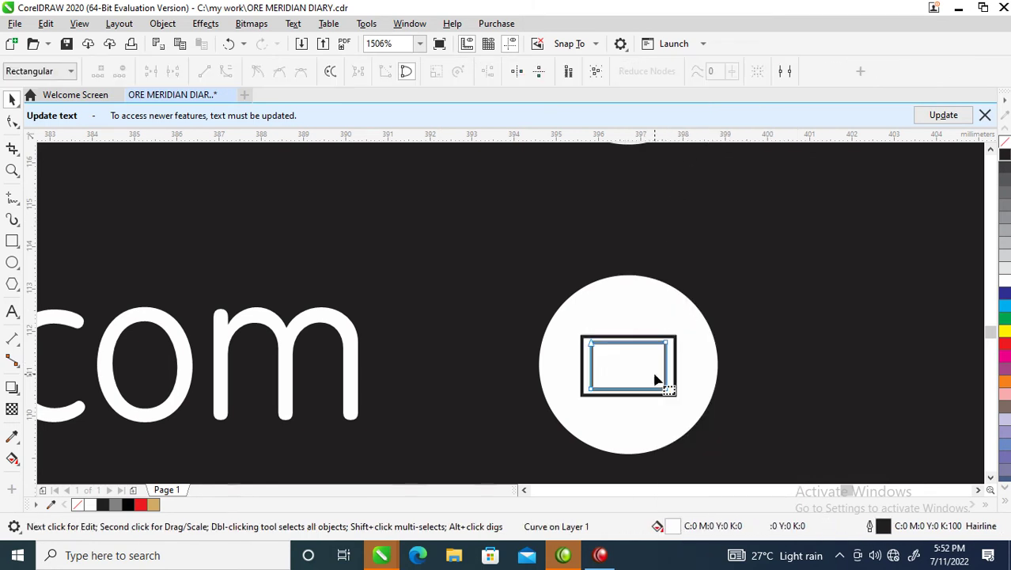
pyautogui.click(12, 122)
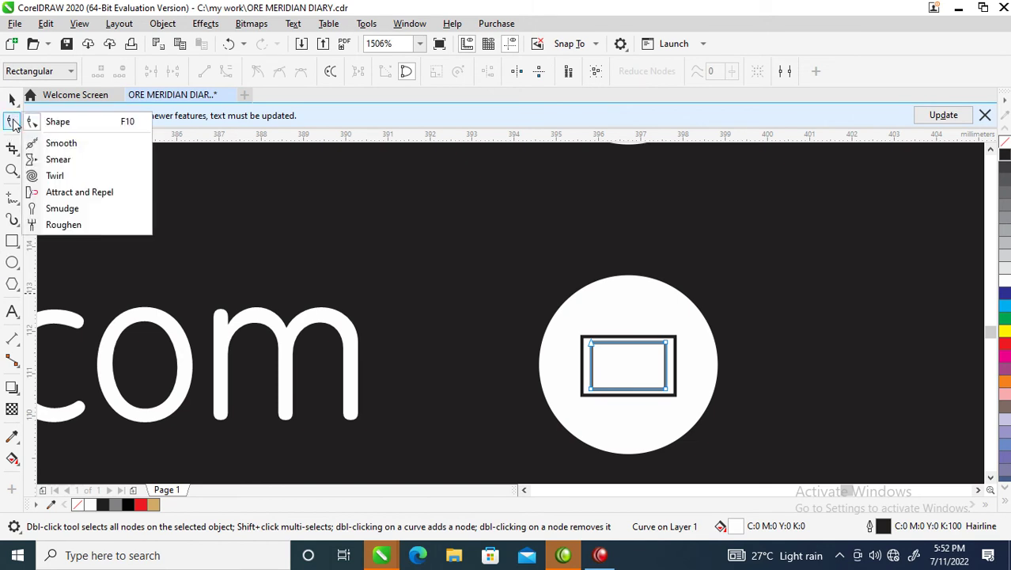
pyautogui.click(51, 122)
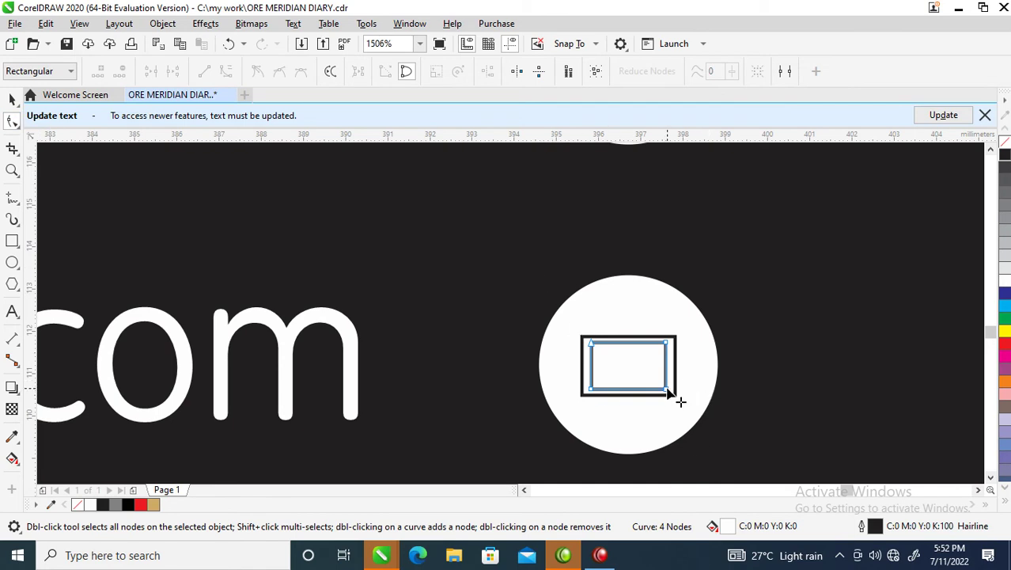
pyautogui.moveTo(669, 393); pyautogui.dragTo(630, 375)
pyautogui.click(602, 384)
pyautogui.press('space')
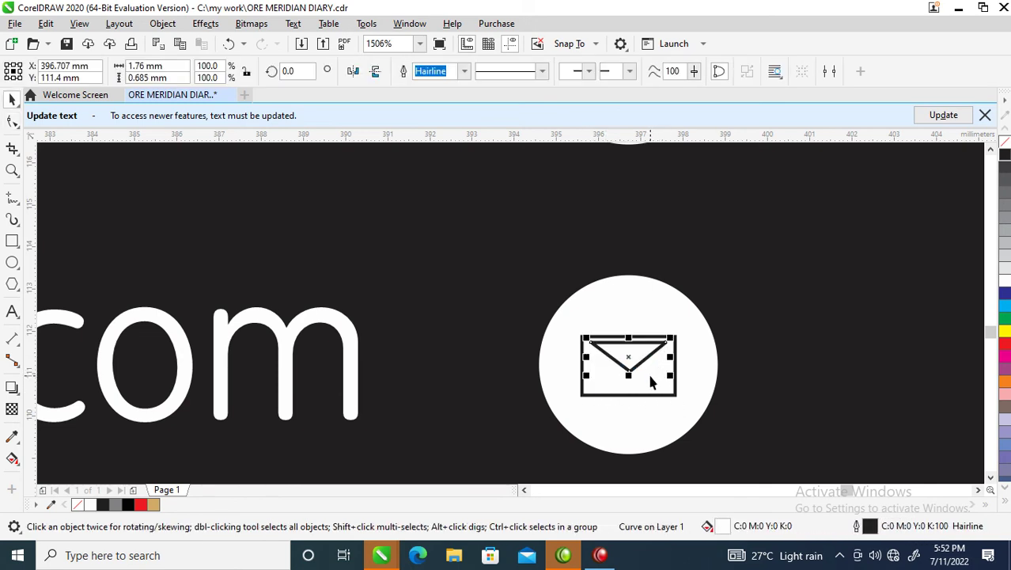
# Combine the flap with the envelope rectangle, centre the envelope in the circle and combine it with the circle
pyautogui.keyDown('shift'); pyautogui.click(650, 381); pyautogui.keyUp('shift')
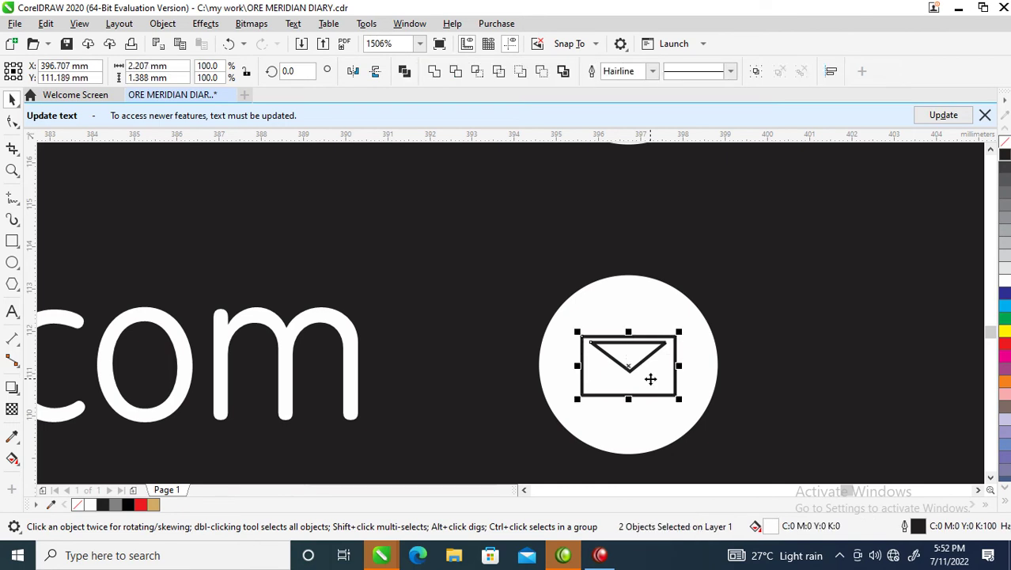
pyautogui.hotkey('ctrl', 'l')
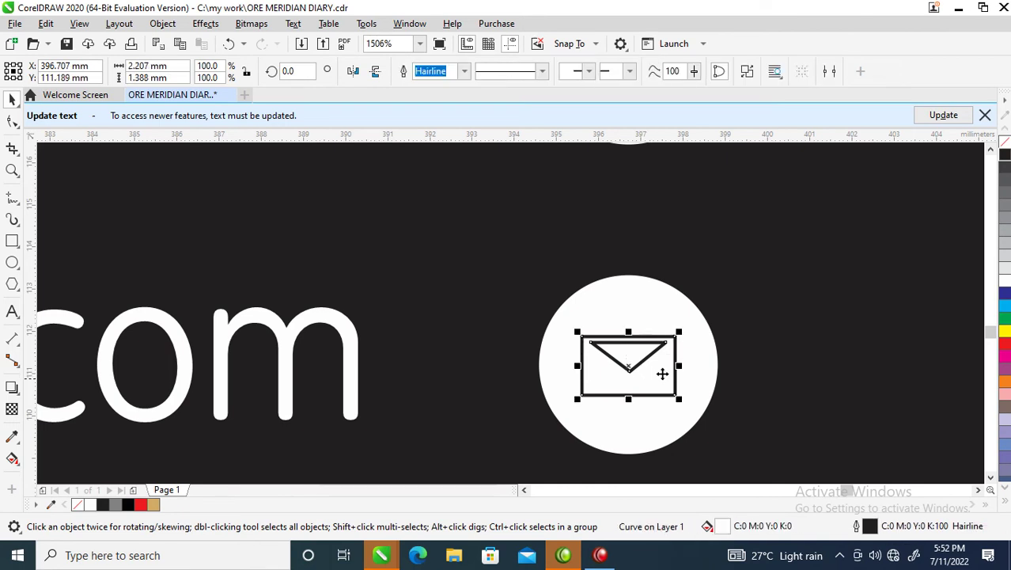
pyautogui.keyDown('shift'); pyautogui.click(638, 289); pyautogui.keyUp('shift')
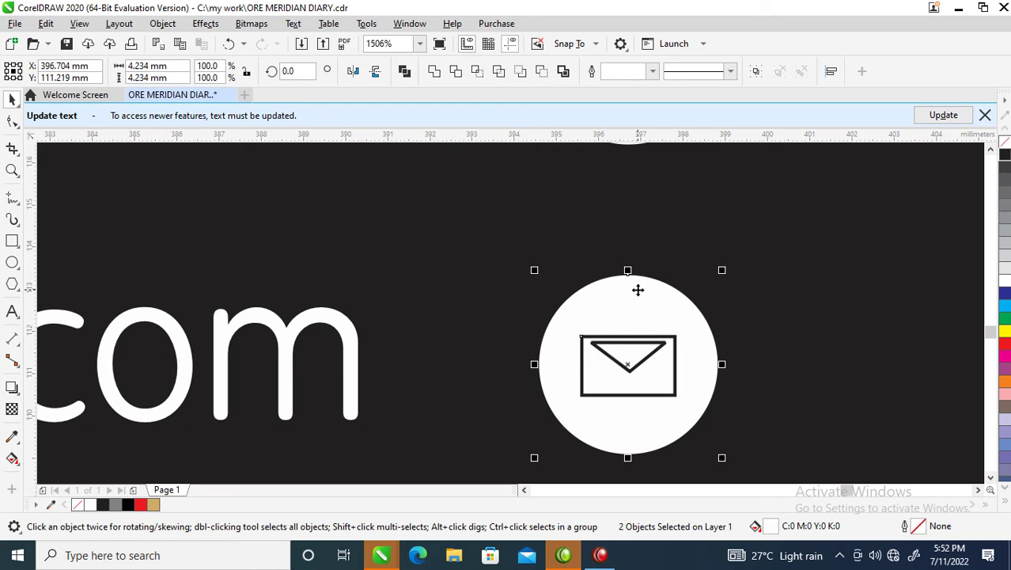
pyautogui.press('c')
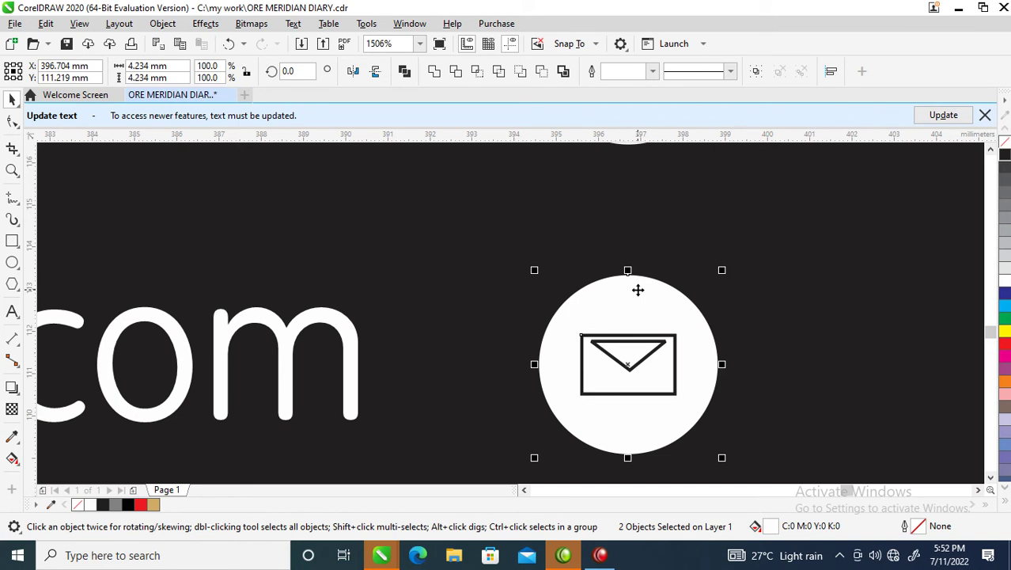
pyautogui.hotkey('ctrl', 'l')
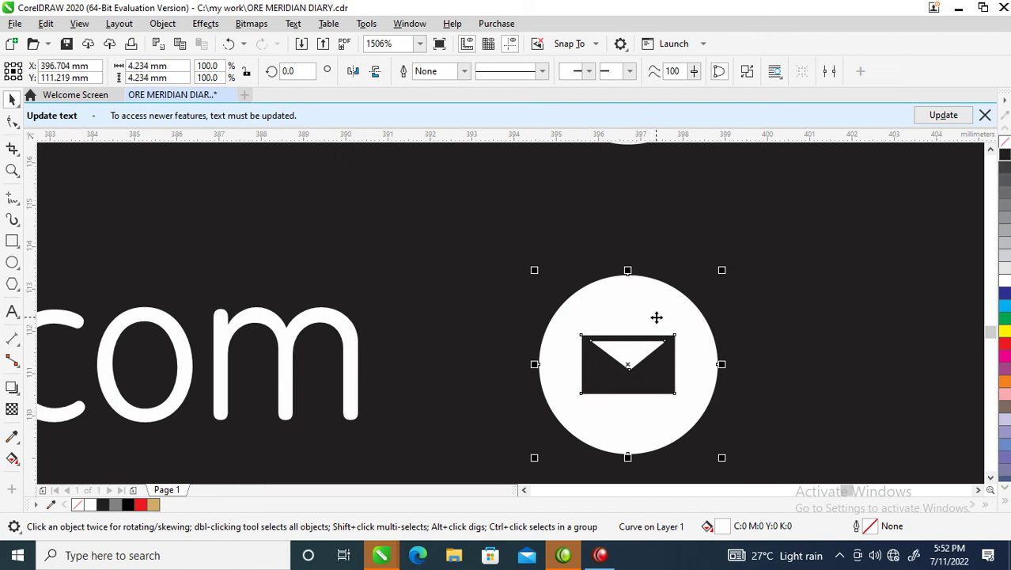
# Move the entire diary cover artwork off the page into the empty space on its left
pyautogui.scroll(-4, 653, 323)
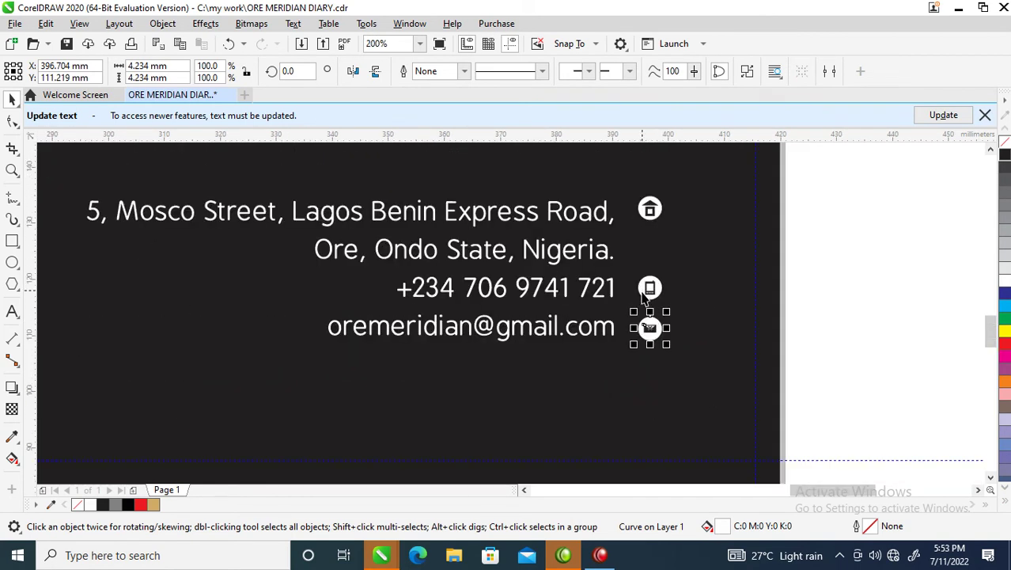
pyautogui.scroll(-1, 648, 320)
pyautogui.scroll(-2, 647, 315)
pyautogui.press('z')
pyautogui.moveTo(321, 151); pyautogui.dragTo(767, 424)
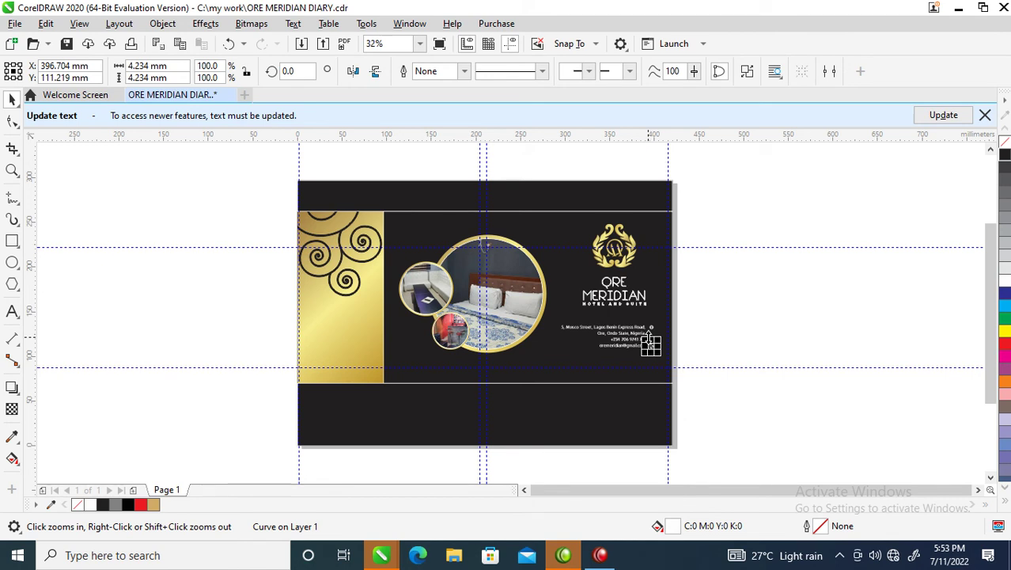
pyautogui.moveTo(253, 168); pyautogui.dragTo(739, 464)
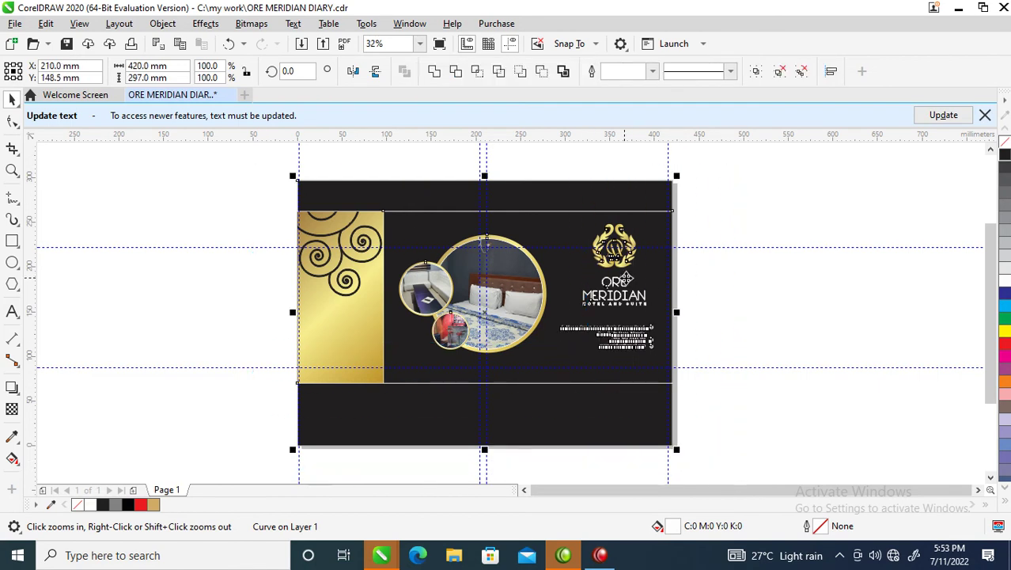
pyautogui.moveTo(619, 294); pyautogui.dragTo(190, 287)
pyautogui.click(311, 166)
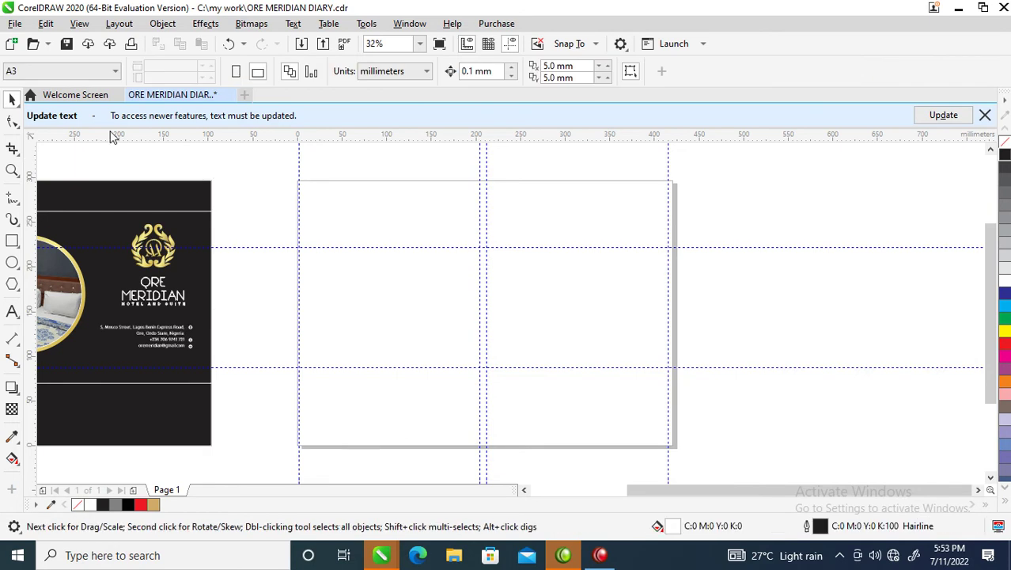
# Change the page size to A5 portrait and add a rectangle matching the page
pyautogui.click(115, 72)
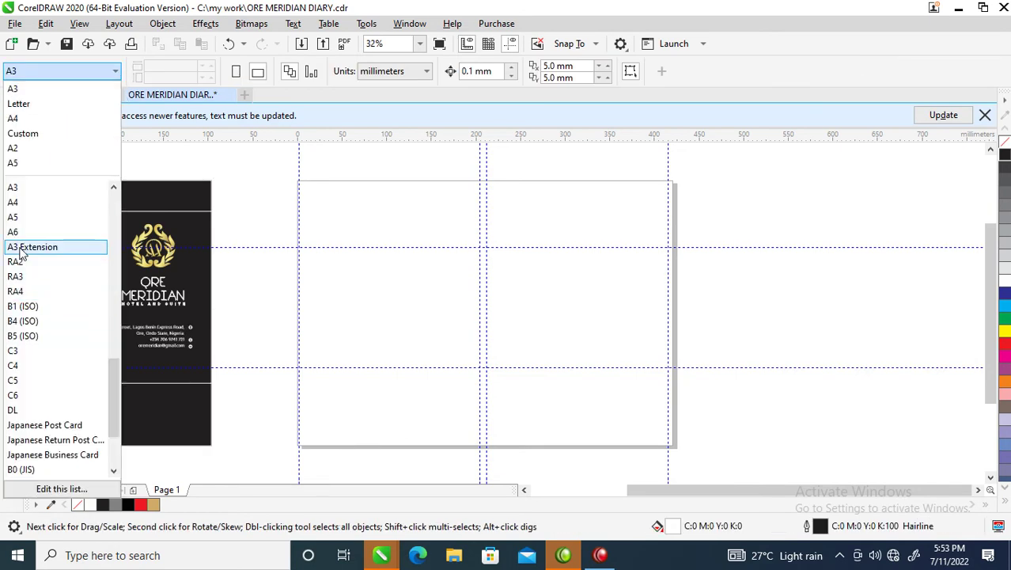
pyautogui.click(22, 164)
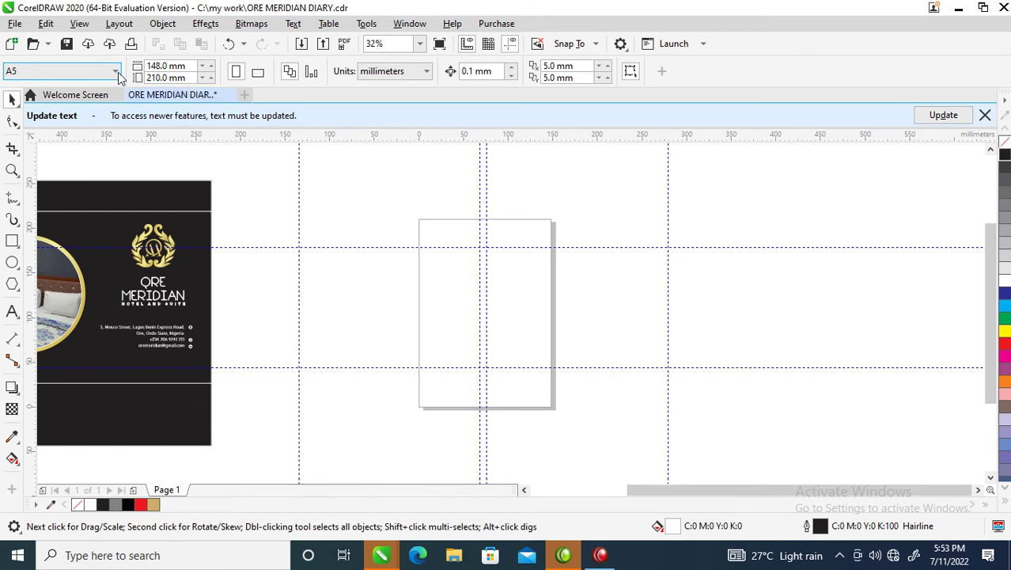
pyautogui.doubleClick(13, 241)
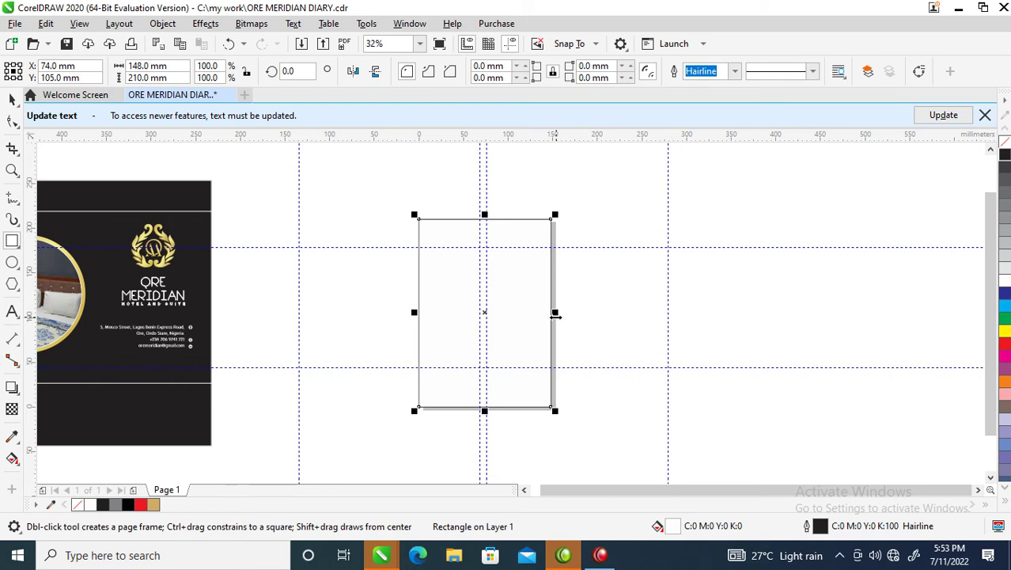
pyautogui.moveTo(556, 314); pyautogui.dragTo(531, 326)
pyautogui.hotkey('ctrl', 'z')
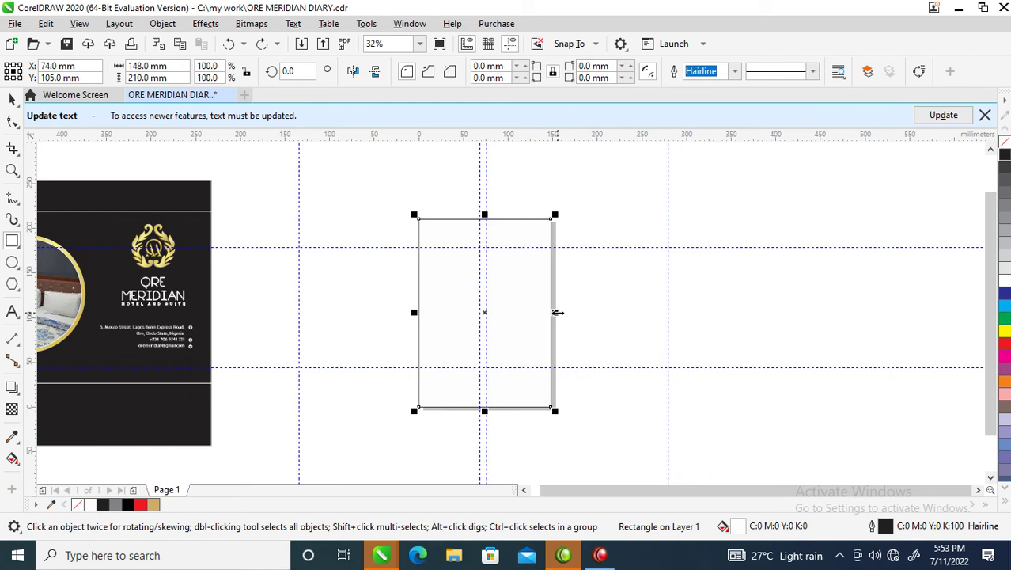
pyautogui.moveTo(558, 312); pyautogui.dragTo(524, 311)
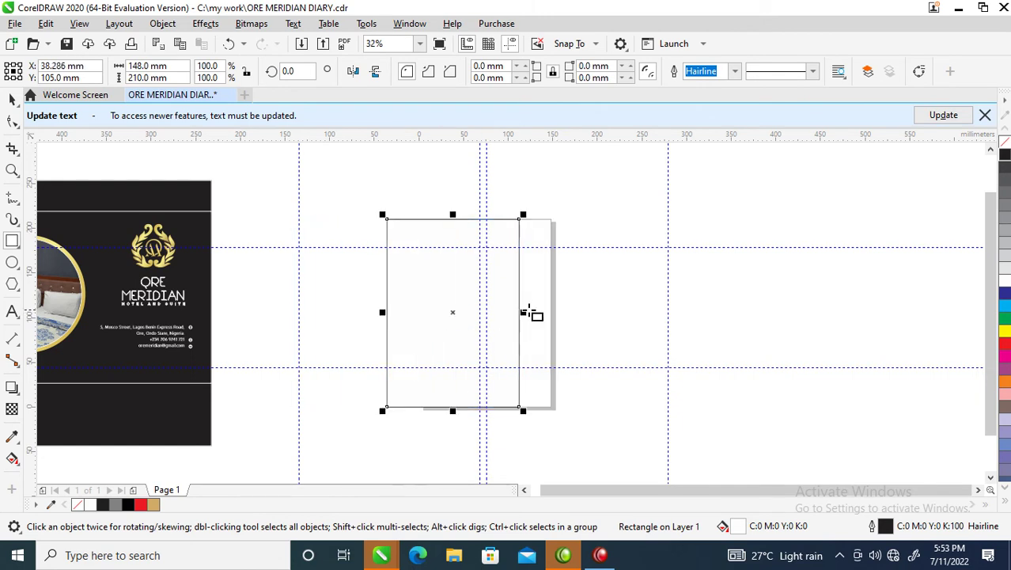
pyautogui.hotkey('ctrl', 'z')
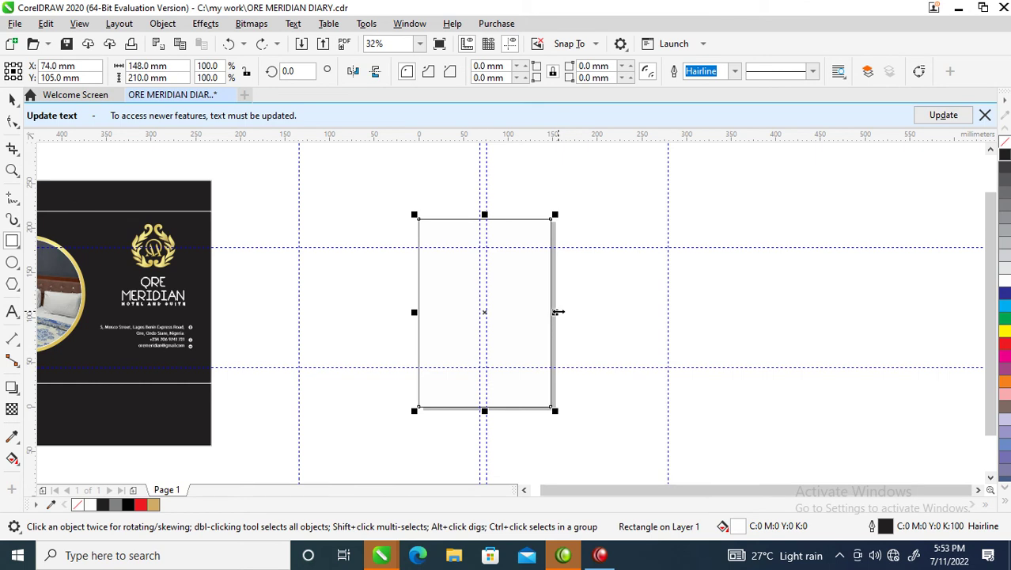
# Create a mirrored copy of the A5 rectangle adjoining its left edge
pyautogui.moveTo(557, 312); pyautogui.dragTo(401, 314)
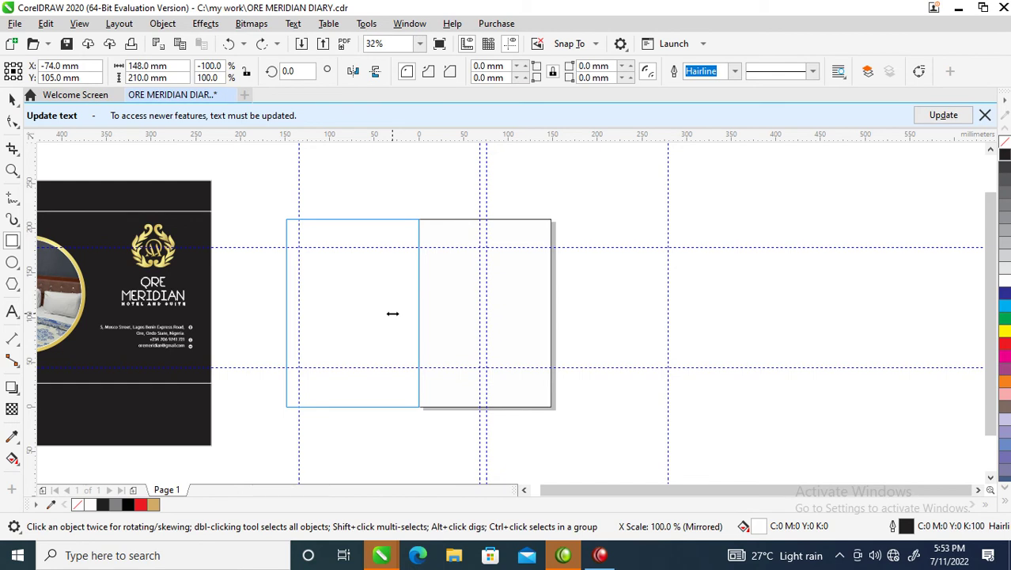
pyautogui.moveTo(392, 313); pyautogui.dragTo(395, 316)
pyautogui.press('space')
# Fill the rectangle lying on the A5 page with black (C0 M0 Y0 K100)
pyautogui.scroll(-1, 306, 276)
pyautogui.press('z')
pyautogui.moveTo(500, 195); pyautogui.dragTo(43, 372)
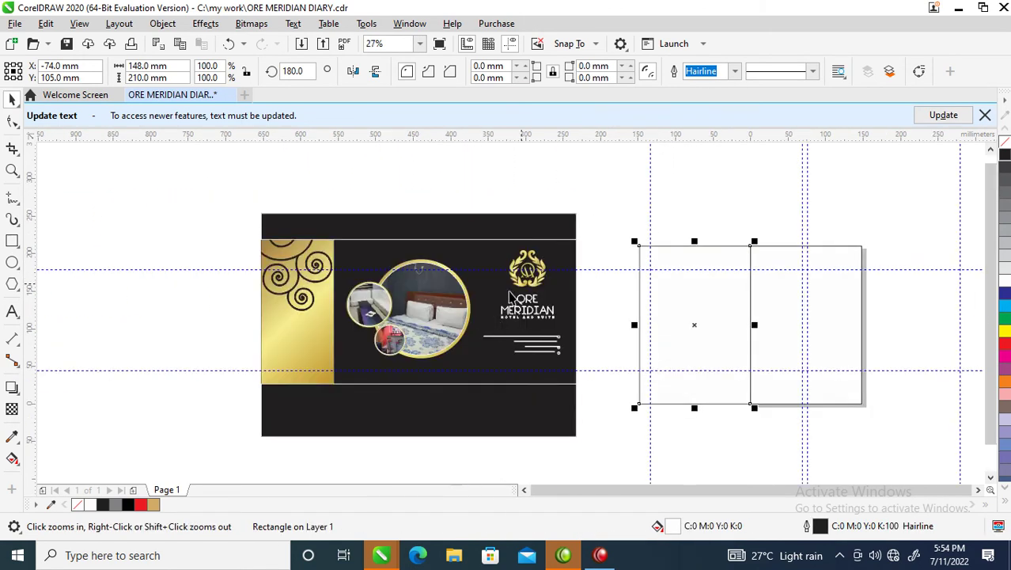
pyautogui.press('space')
pyautogui.click(783, 300)
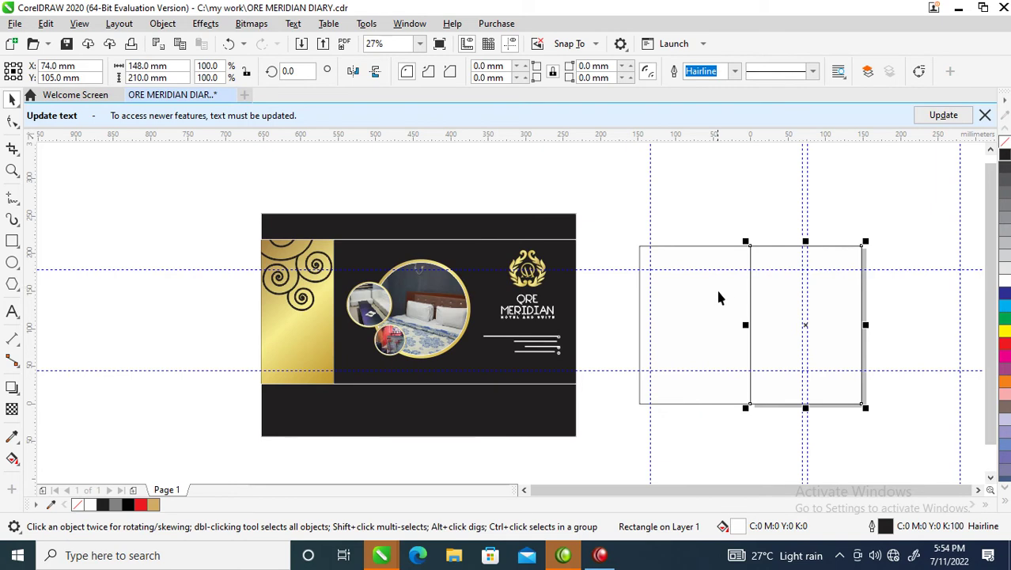
pyautogui.click(1005, 156)
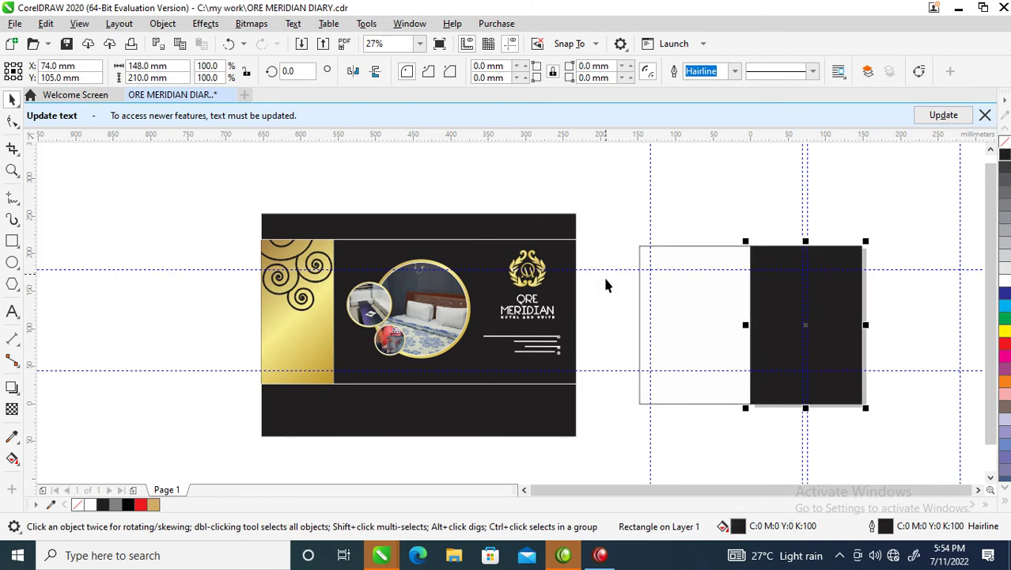
# Apply all properties of the diary cover's gold gradient panel to the empty A5 rectangle adjoining the black one
pyautogui.click(702, 330)
pyautogui.click(702, 330)
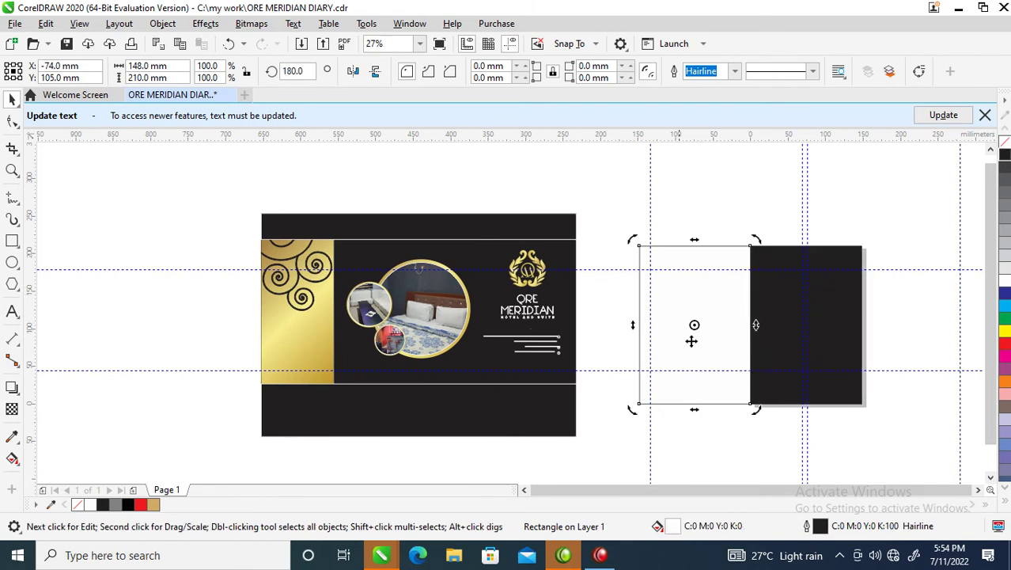
pyautogui.click(841, 327)
pyautogui.moveTo(298, 336); pyautogui.dragTo(697, 325)
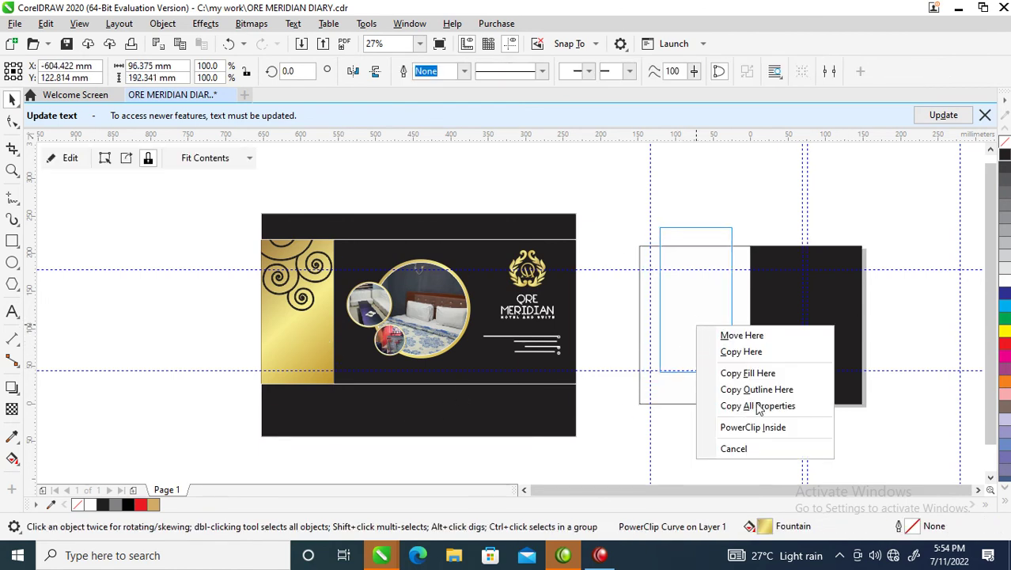
pyautogui.click(743, 406)
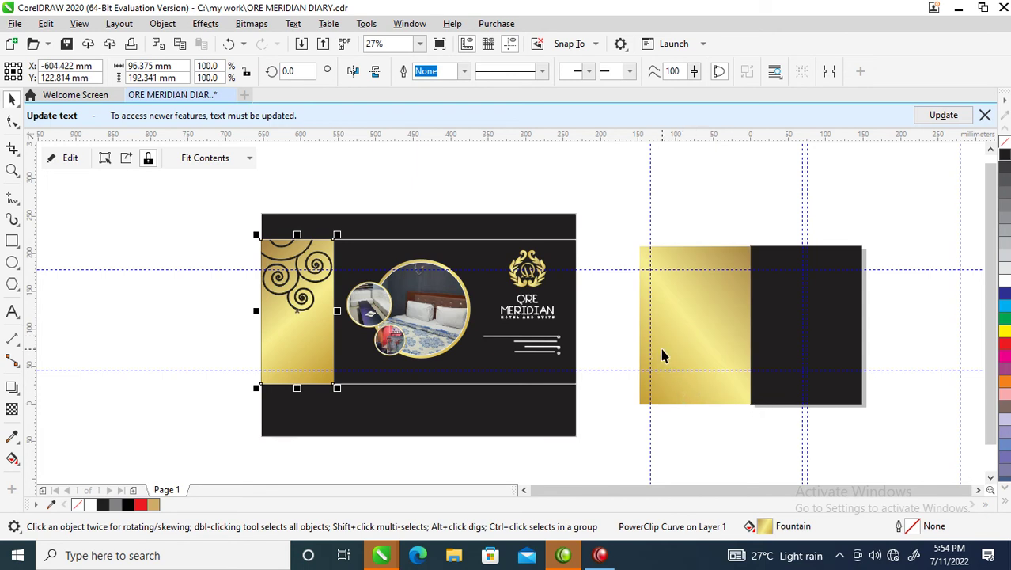
# Place a copy of the Ore Meridian logo group from the diary cover on the upper half of the black A5 panel
pyautogui.press('z')
pyautogui.moveTo(391, 188); pyautogui.dragTo(903, 427)
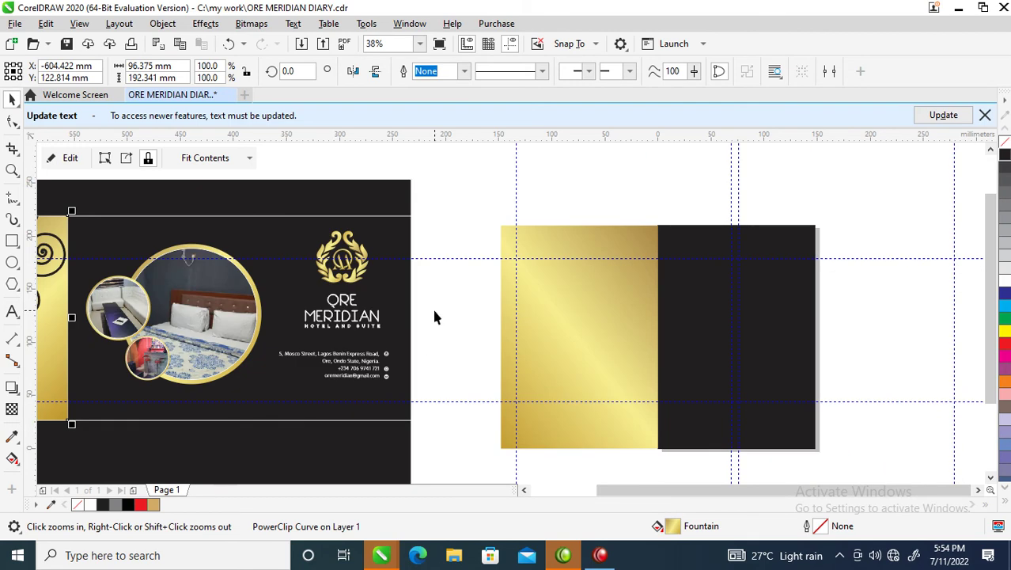
pyautogui.moveTo(462, 212); pyautogui.dragTo(249, 343)
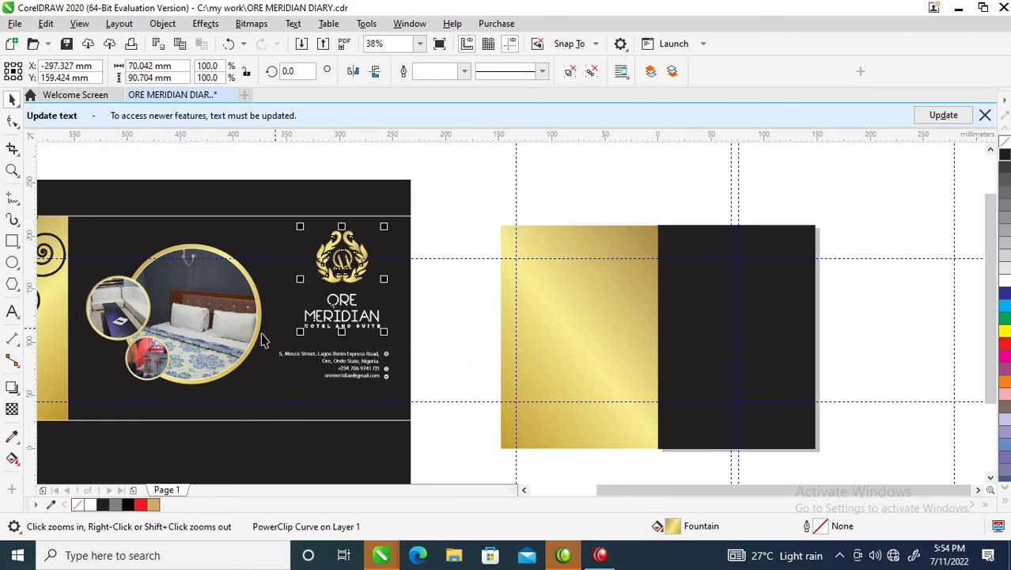
pyautogui.moveTo(349, 278); pyautogui.dragTo(746, 305)
pyautogui.rightClick(747, 310)
pyautogui.click(643, 162)
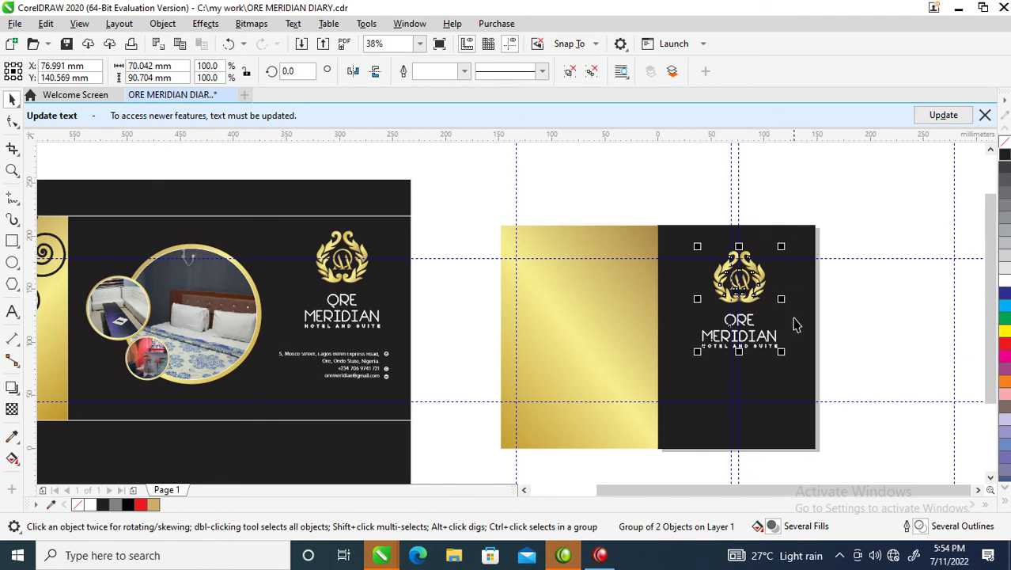
# Centre the copied logo horizontally on the black A5 panel
pyautogui.keyDown('shift'); pyautogui.click(801, 289); pyautogui.keyUp('shift')
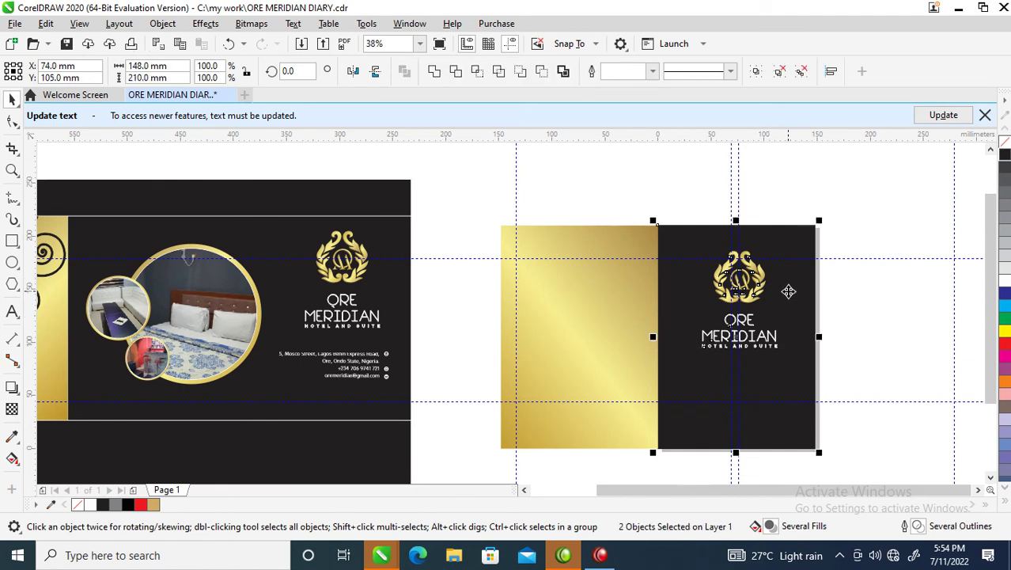
pyautogui.press('c')
pyautogui.click(528, 168)
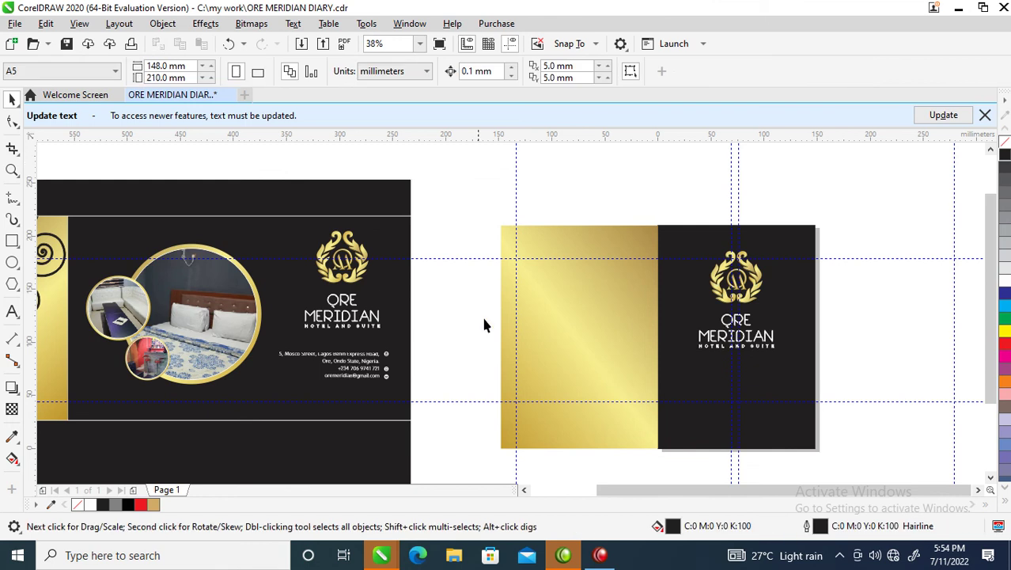
# Draw a rectangle about 42 by 32 mm below the logo on the black panel and fill it white
pyautogui.click(204, 332)
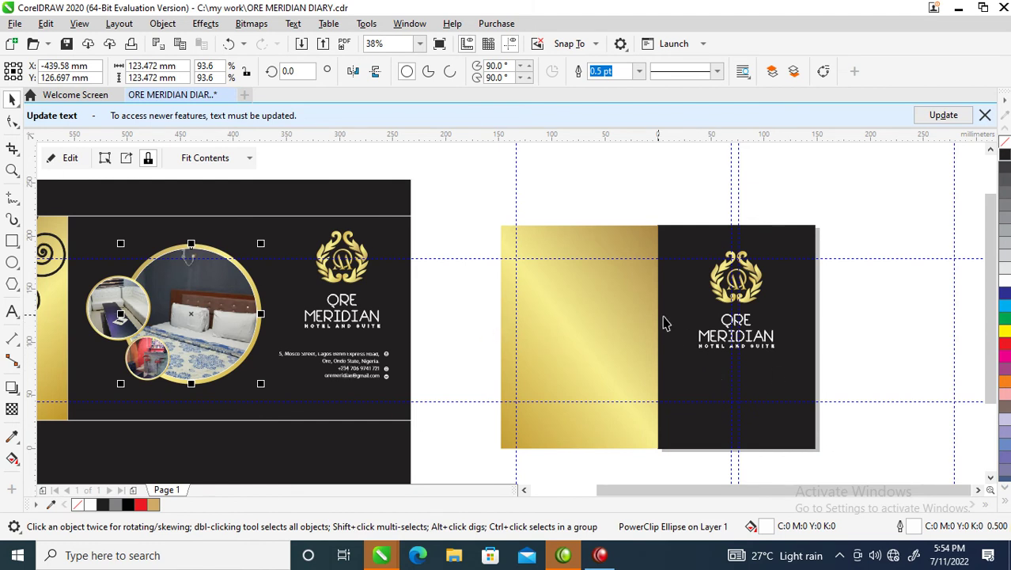
pyautogui.press('z')
pyautogui.moveTo(632, 282); pyautogui.dragTo(826, 441)
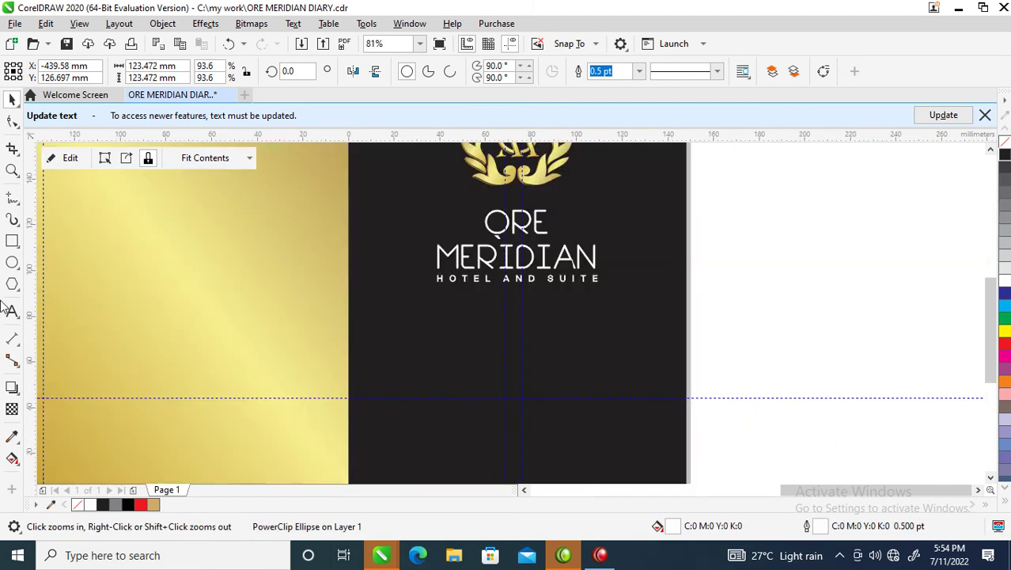
pyautogui.click(12, 240)
pyautogui.click(379, 379)
pyautogui.moveTo(388, 335); pyautogui.dragTo(493, 416)
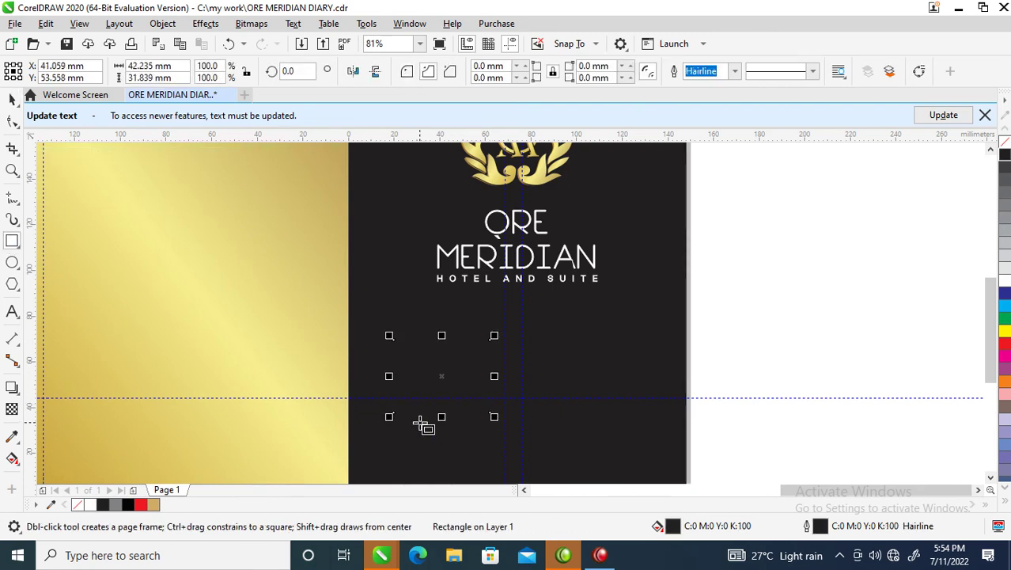
pyautogui.click(1005, 280)
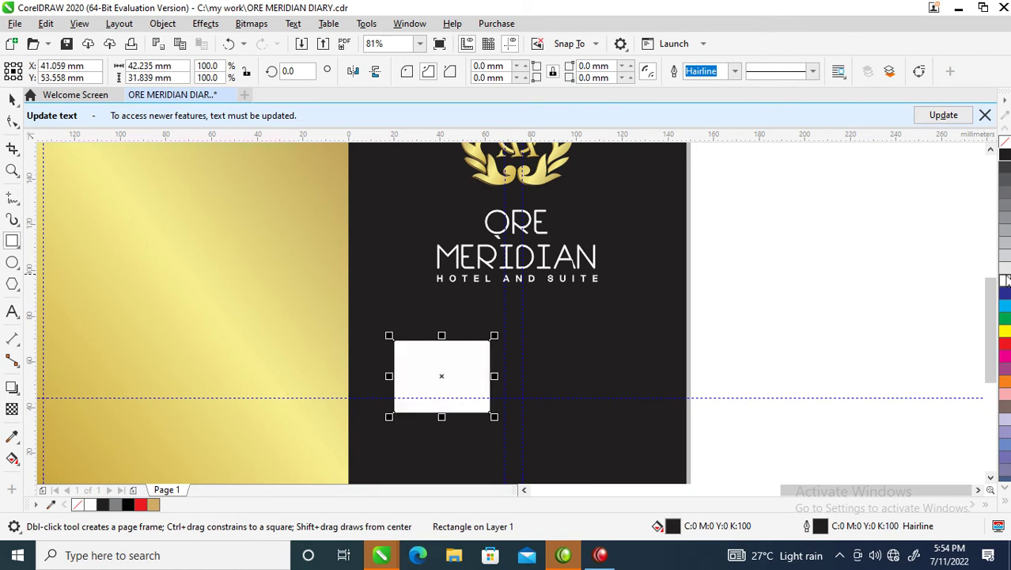
# Add a slightly smaller concentric copy inside the white rectangle and duplicate the pair twice to the right in an evenly spaced row
pyautogui.press('space')
pyautogui.moveTo(492, 333); pyautogui.dragTo(493, 346)
pyautogui.moveTo(360, 342); pyautogui.dragTo(518, 448)
pyautogui.moveTo(443, 376); pyautogui.dragTo(525, 380)
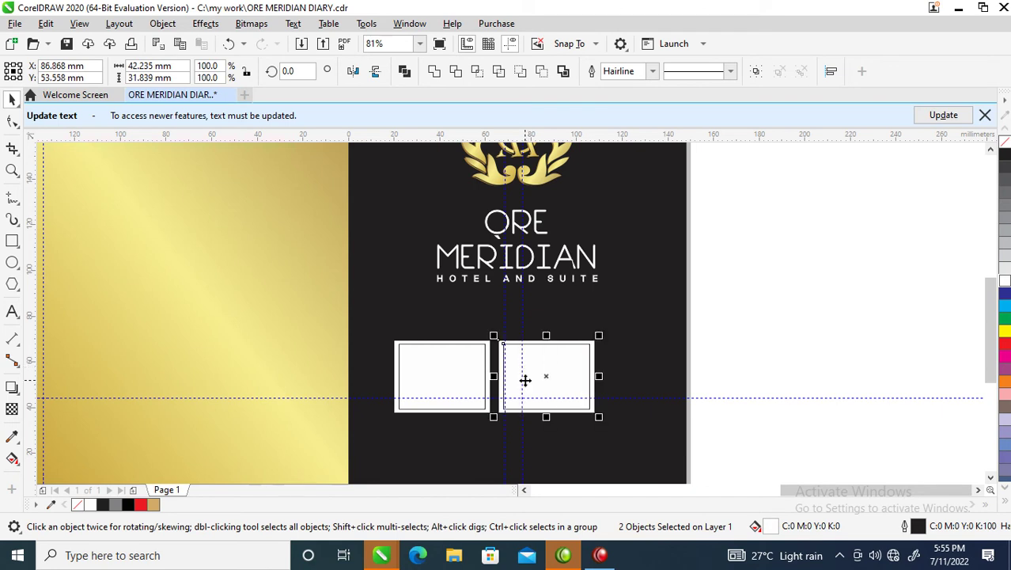
pyautogui.hotkey('ctrl', 'r')
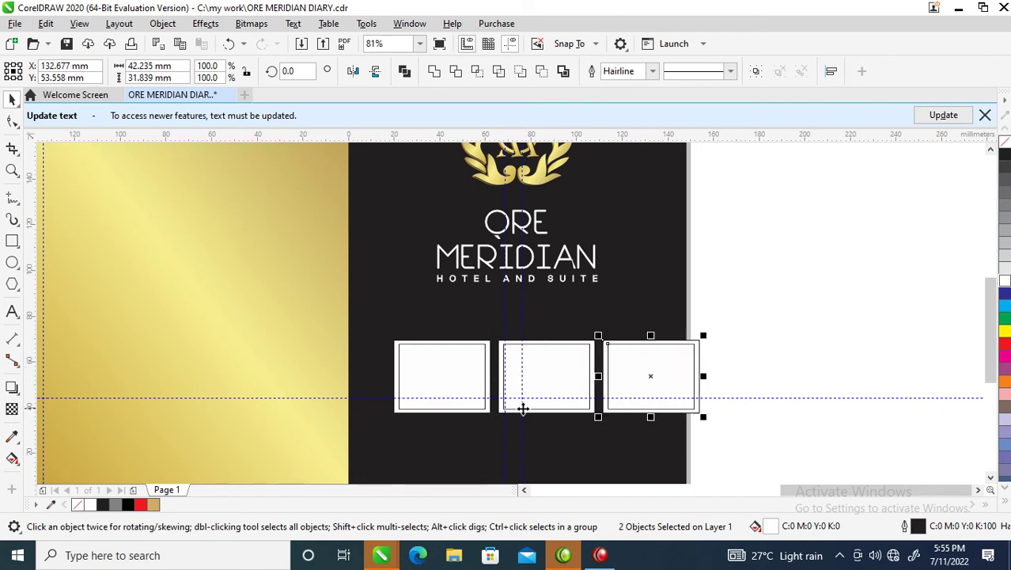
# Scale the row of three white frames down proportionally to about 113 mm wide and group it
pyautogui.moveTo(799, 295); pyautogui.dragTo(345, 445)
pyautogui.moveTo(704, 336); pyautogui.dragTo(657, 340)
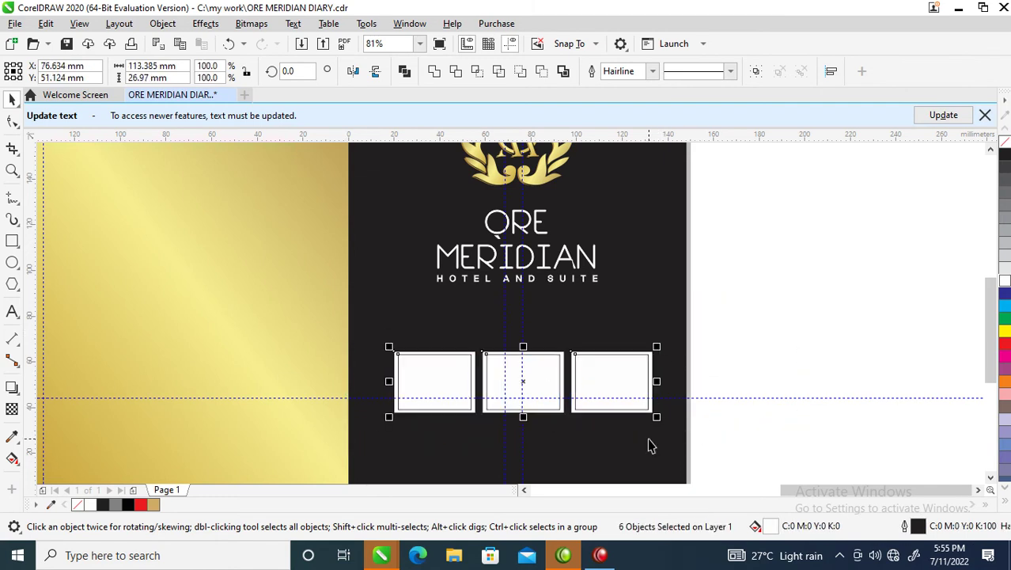
pyautogui.hotkey('ctrl', 'g')
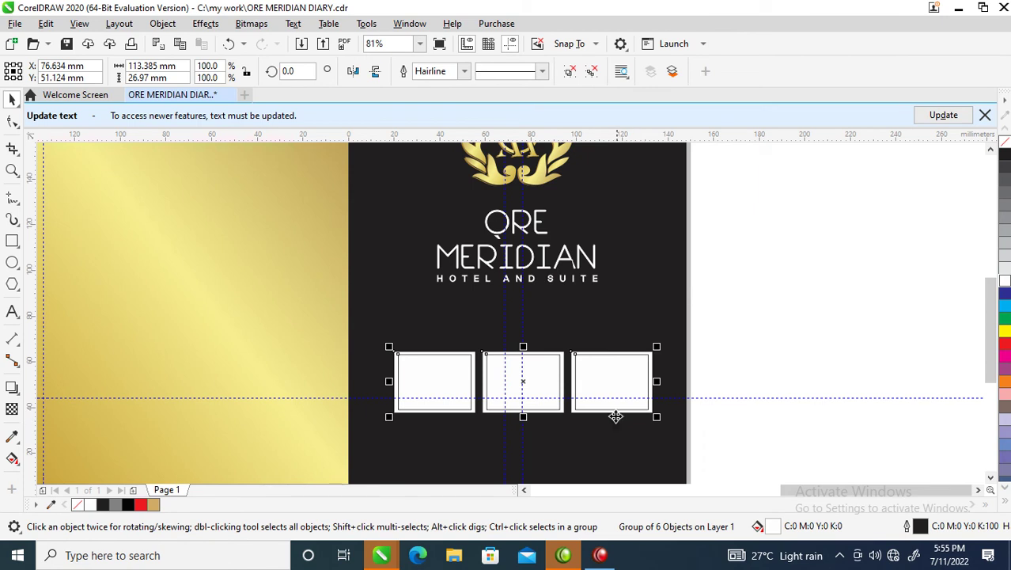
# Centre the grouped row of white frames horizontally on the black A5 panel
pyautogui.keyDown('shift'); pyautogui.click(641, 303); pyautogui.keyUp('shift')
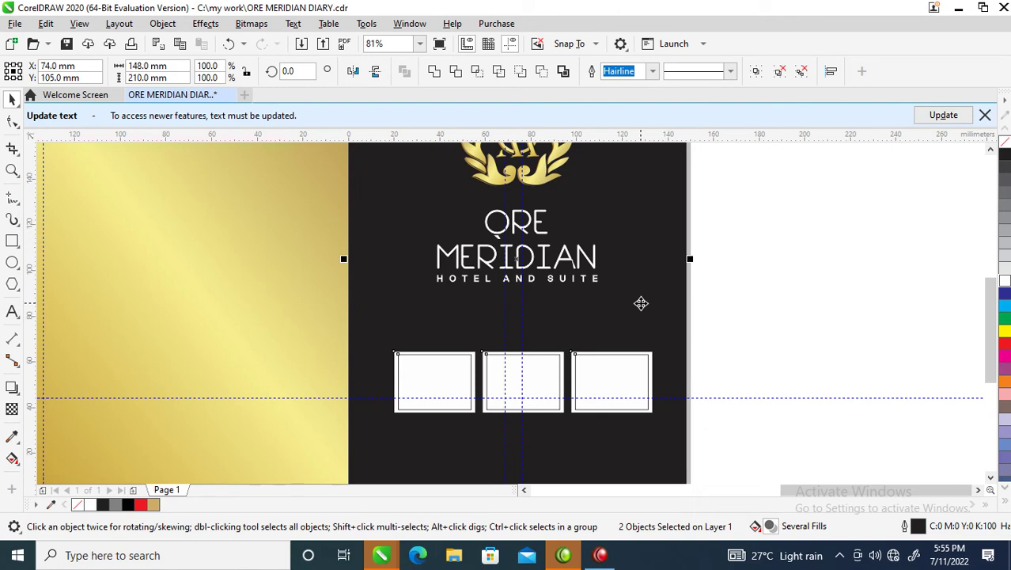
pyautogui.press('c')
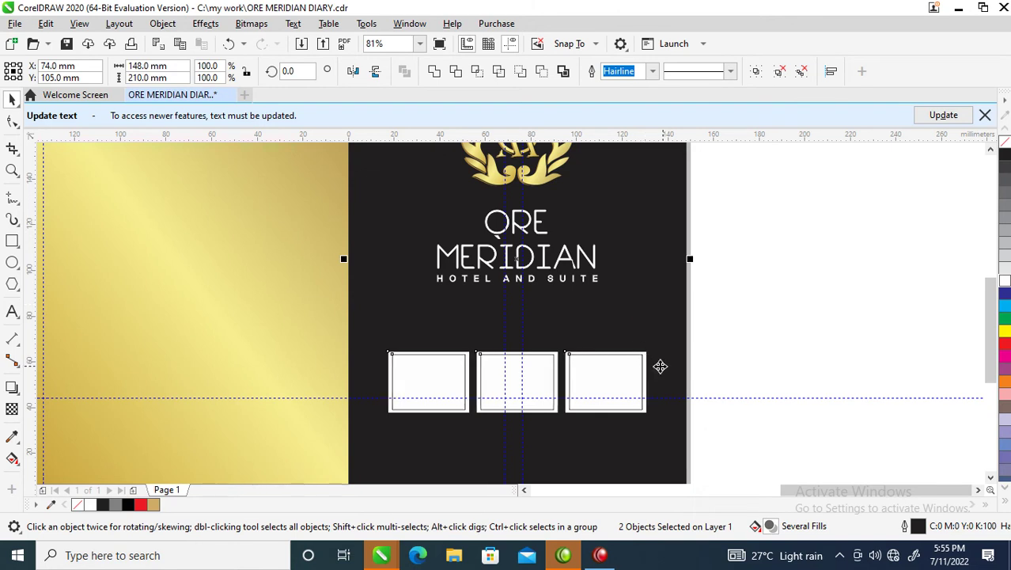
pyautogui.click(741, 340)
# Ungroup the row of white frames into separate rectangles
pyautogui.click(617, 357)
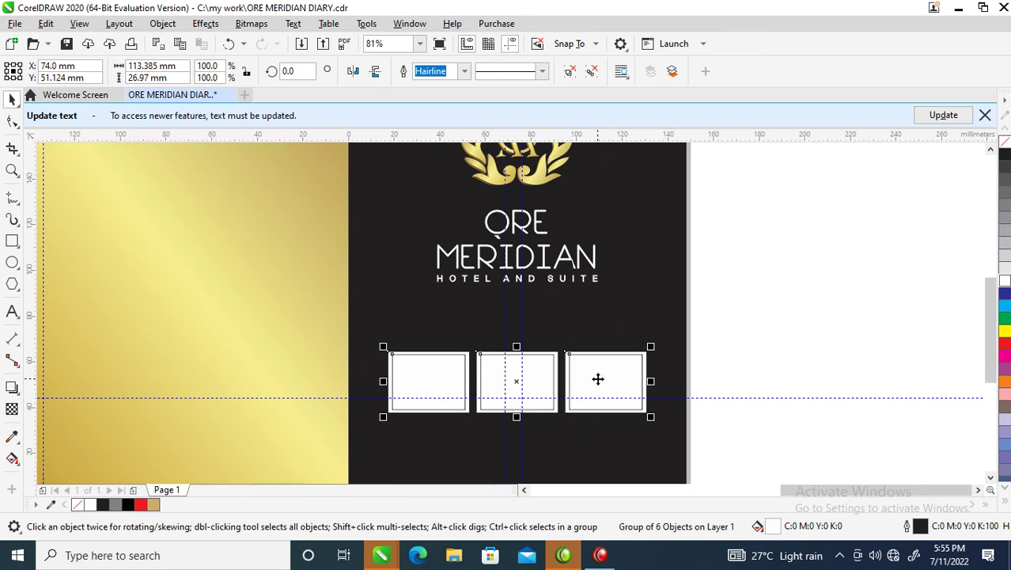
pyautogui.click(591, 72)
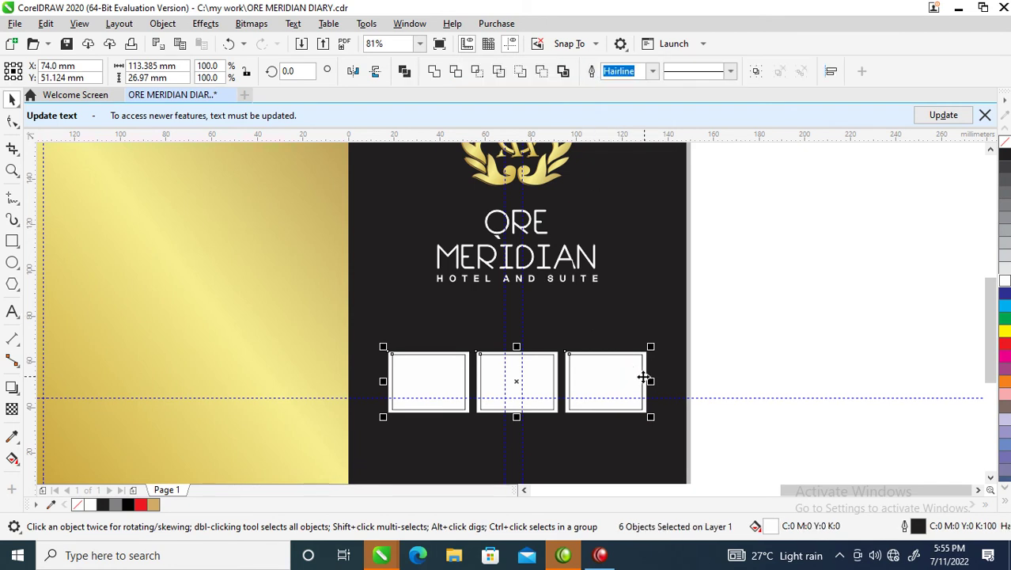
pyautogui.click(757, 303)
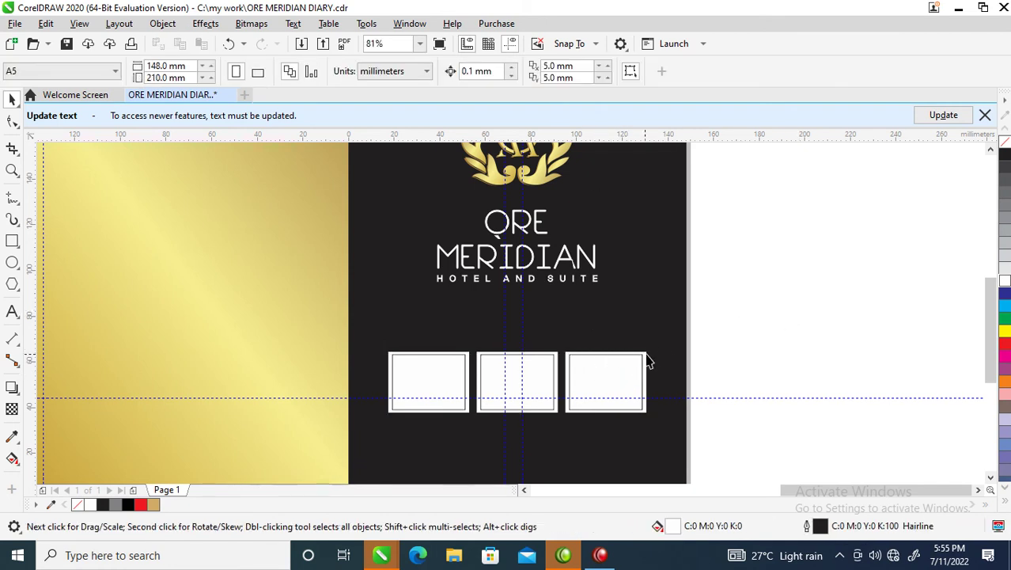
# Create flattened copies of the three outer frame rectangles just below them as thin bars about 3 mm high
pyautogui.click(647, 360)
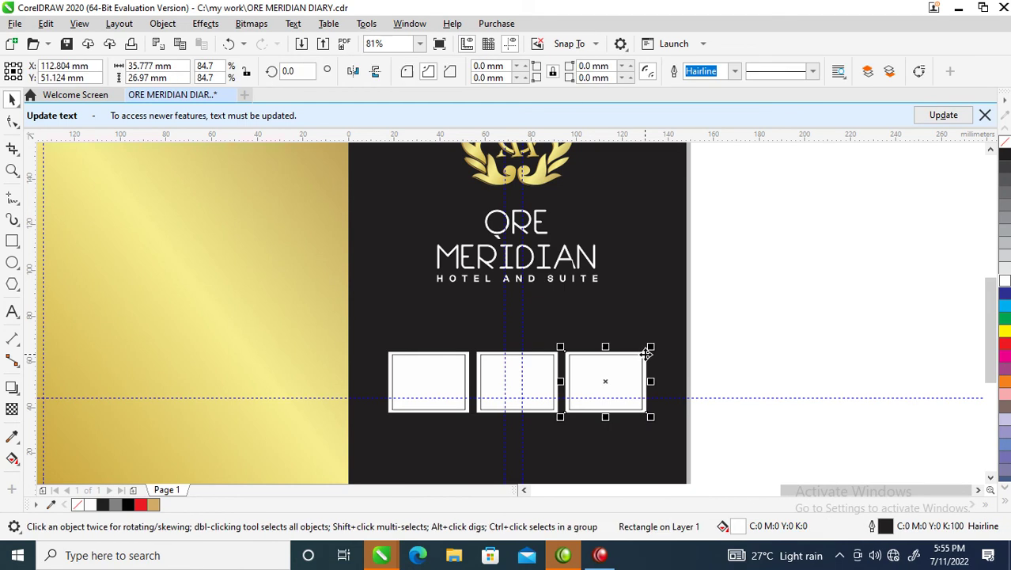
pyautogui.keyDown('shift'); pyautogui.click(478, 363); pyautogui.keyUp('shift')
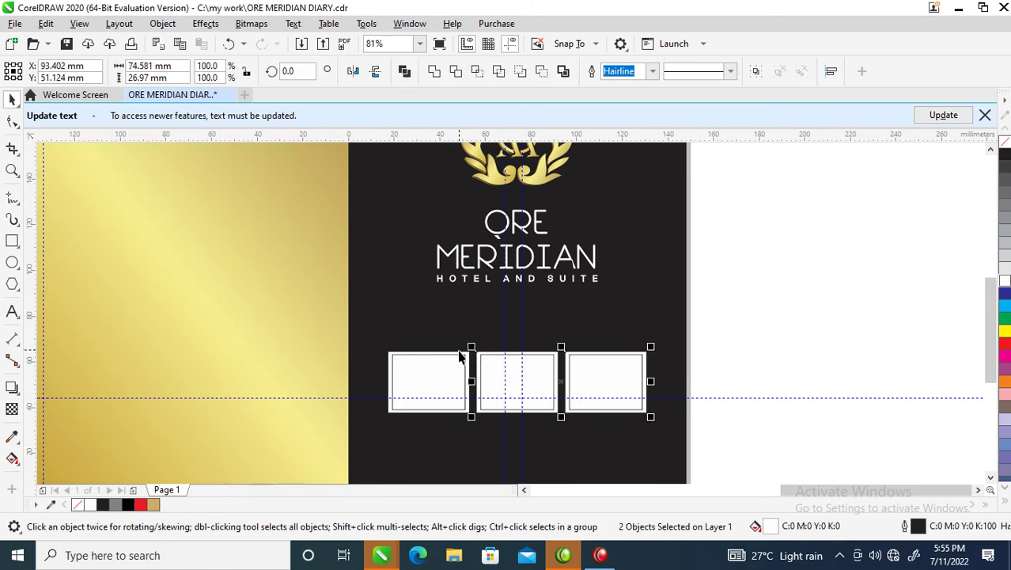
pyautogui.keyDown('shift'); pyautogui.click(462, 357); pyautogui.keyUp('shift')
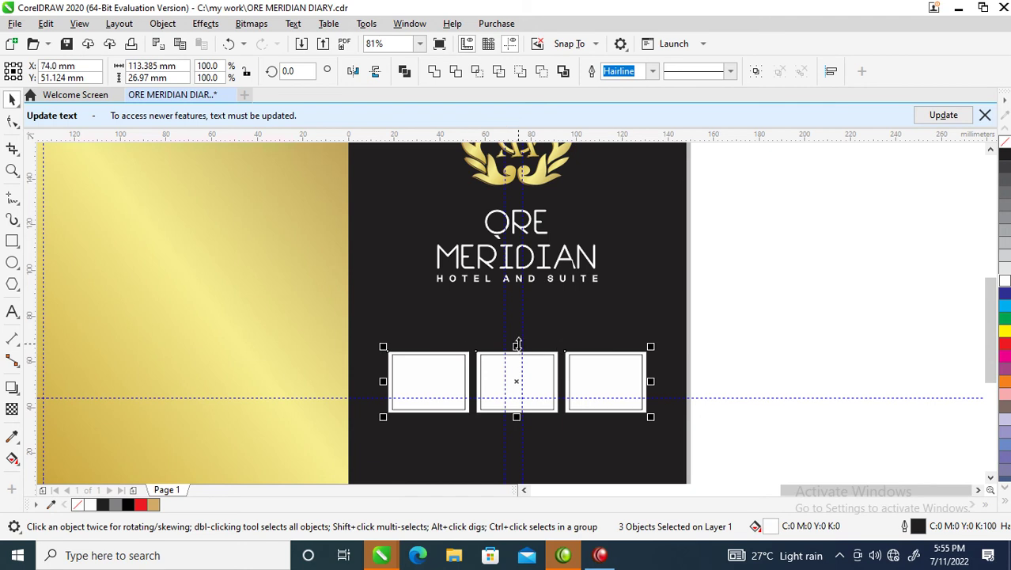
pyautogui.moveTo(517, 345); pyautogui.dragTo(518, 405)
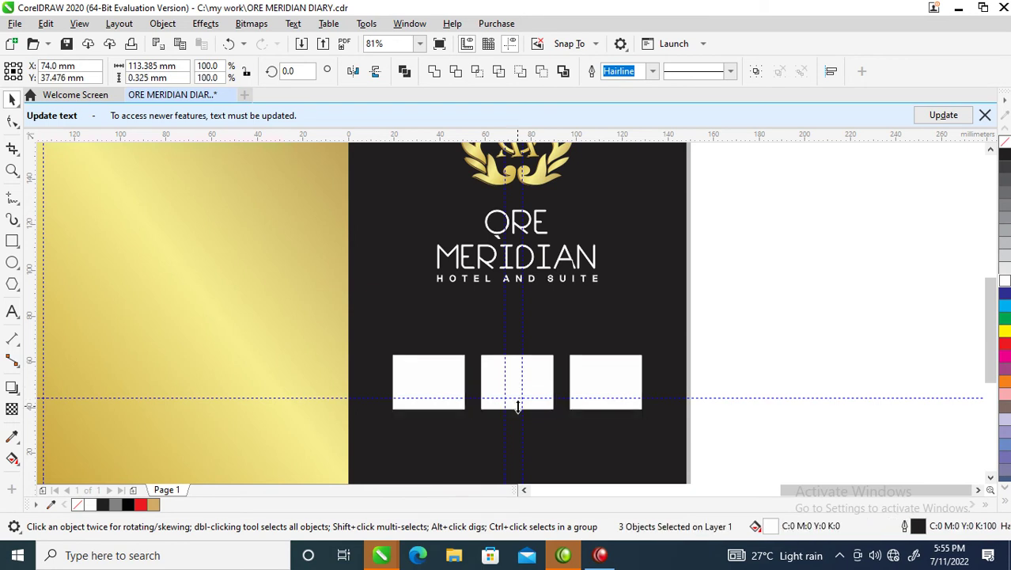
pyautogui.hotkey('ctrl', 'z')
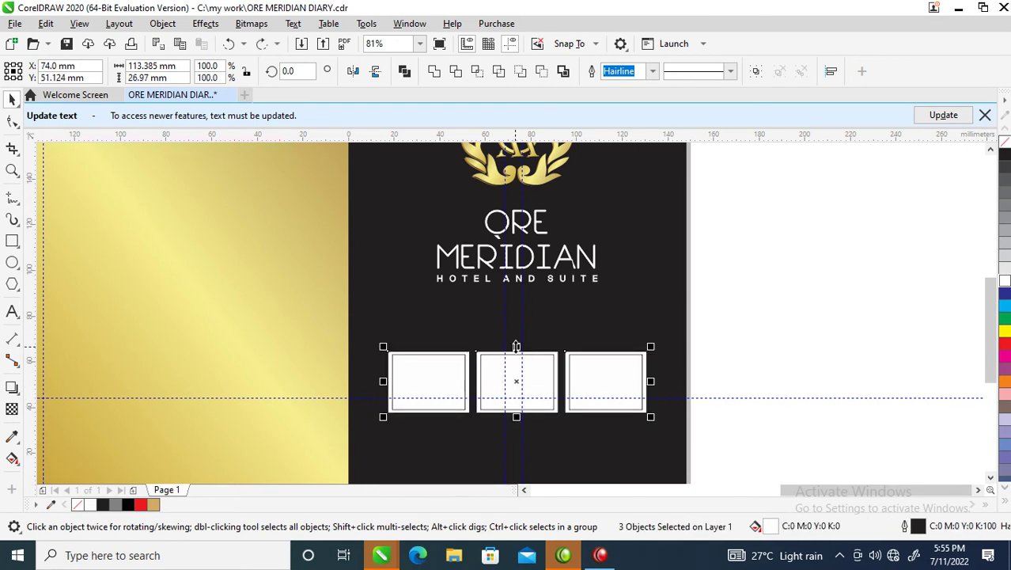
pyautogui.moveTo(517, 346); pyautogui.dragTo(552, 425)
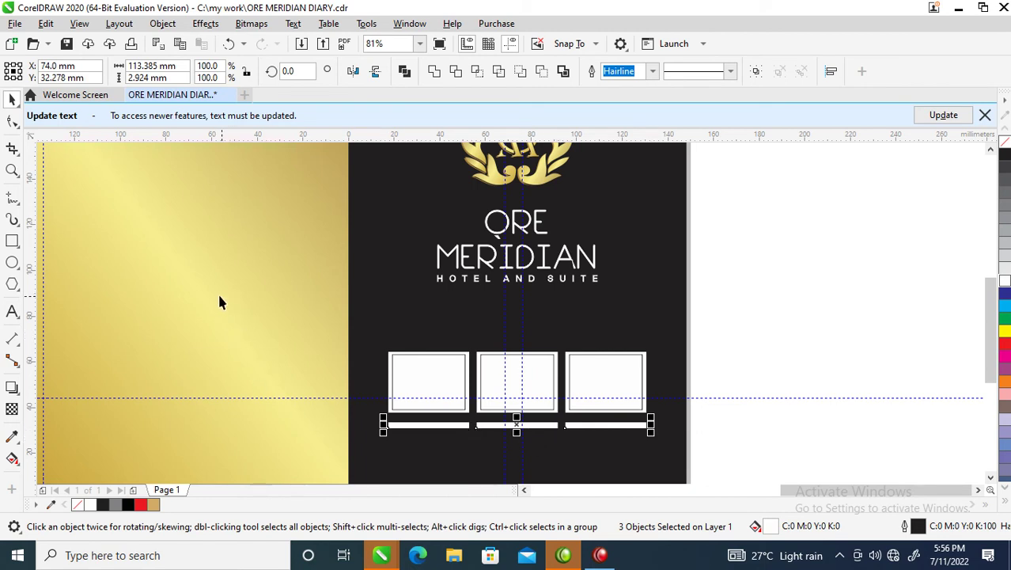
# Apply all properties of the gold A5 panel, including its gradient fill, to the three thin bars below the frames
pyautogui.moveTo(209, 270); pyautogui.dragTo(402, 426)
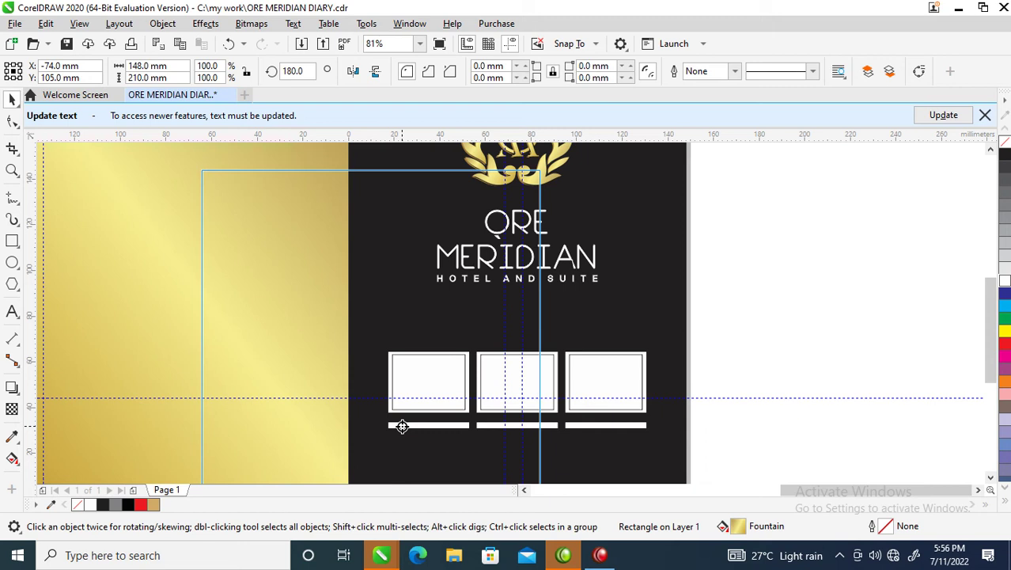
pyautogui.moveTo(402, 426); pyautogui.dragTo(403, 431)
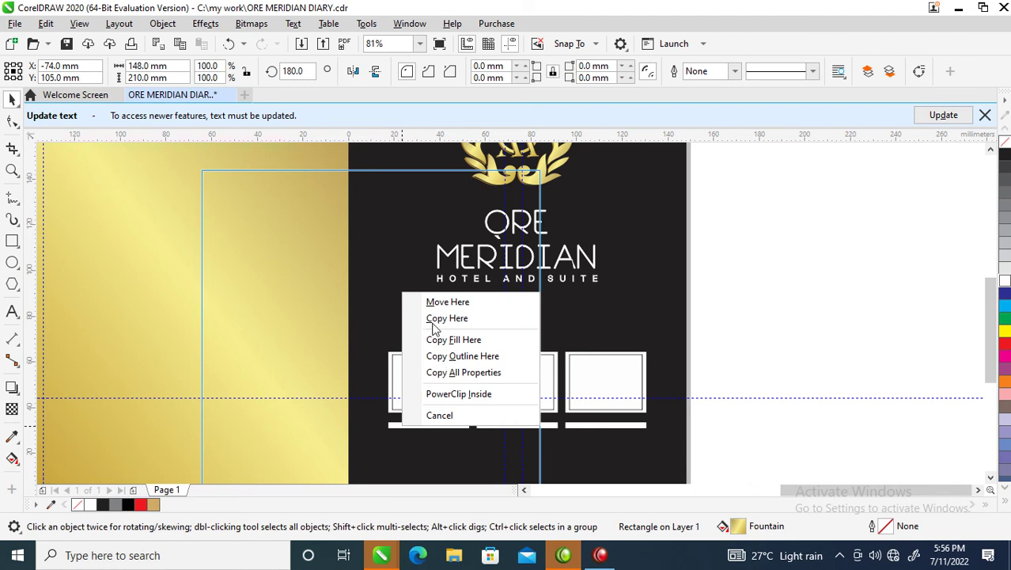
pyautogui.click(453, 373)
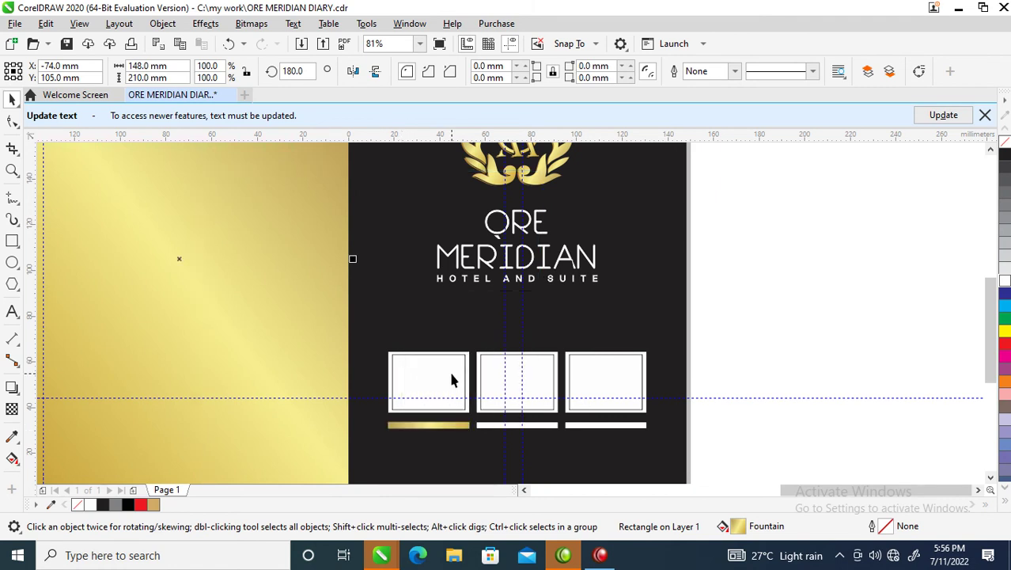
pyautogui.click(546, 425)
pyautogui.hotkey('ctrl', 'r')
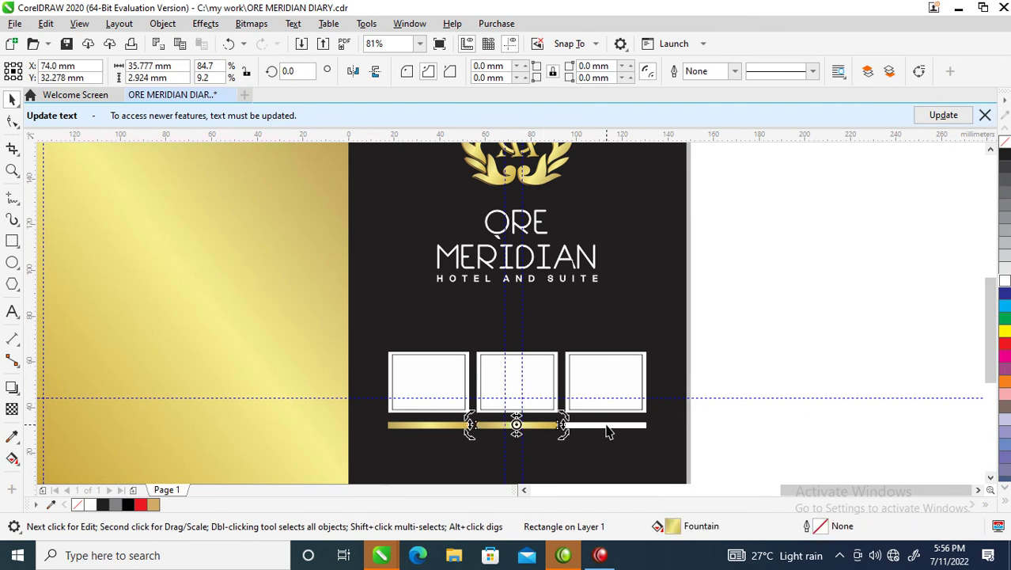
pyautogui.click(606, 427)
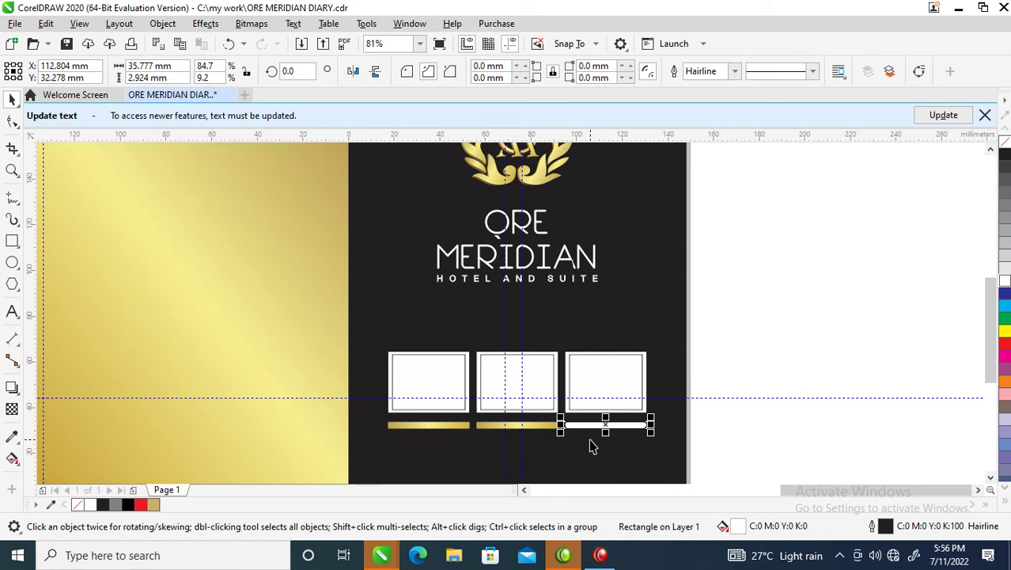
pyautogui.hotkey('ctrl', 'r')
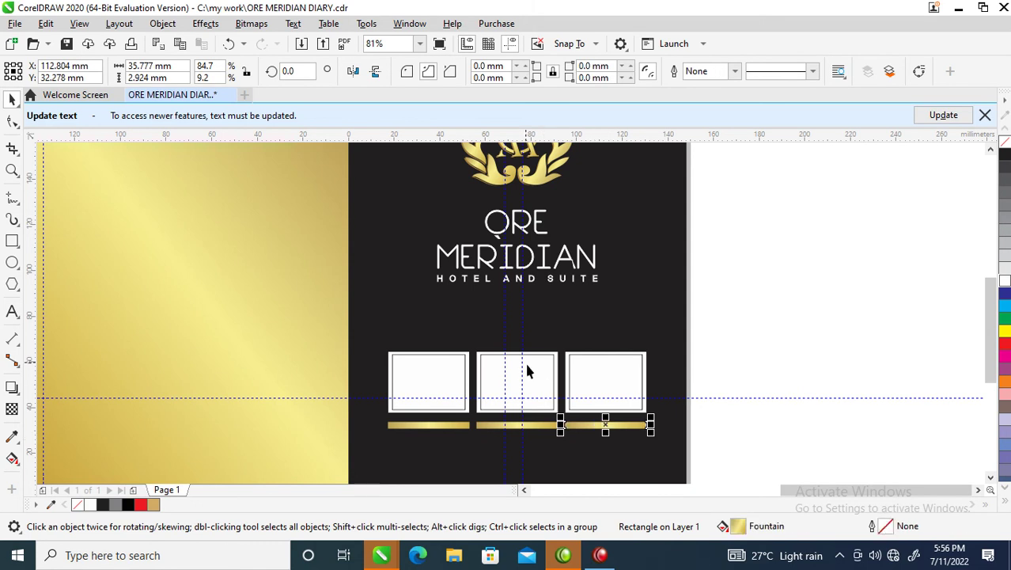
# Copy the overlapping circular room photos with their gold rings from the landscape design to the empty area beside the black A5 panel
pyautogui.scroll(-2, 469, 339)
pyautogui.scroll(-2, 261, 260)
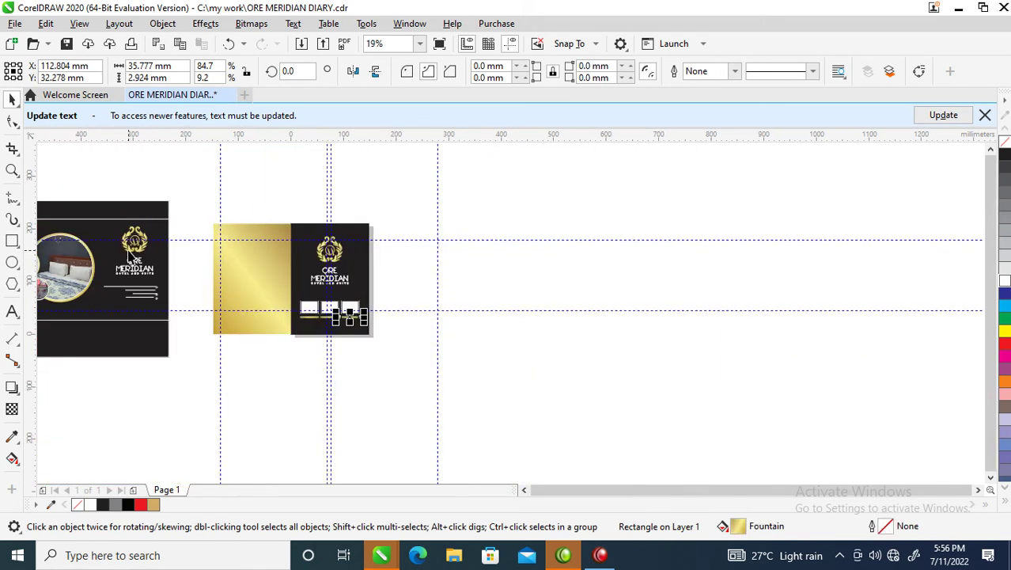
pyautogui.scroll(-1, 128, 250)
pyautogui.press('F2')
pyautogui.moveTo(352, 190); pyautogui.dragTo(18, 360)
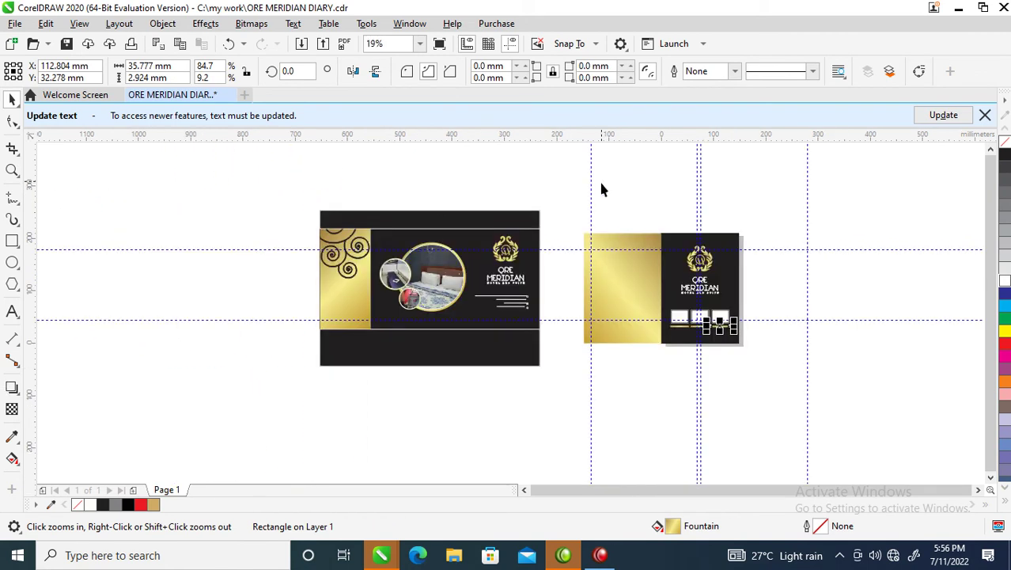
pyautogui.click(366, 225)
pyautogui.moveTo(467, 303); pyautogui.dragTo(484, 332)
pyautogui.moveTo(447, 285); pyautogui.dragTo(823, 283)
pyautogui.rightClick(823, 284)
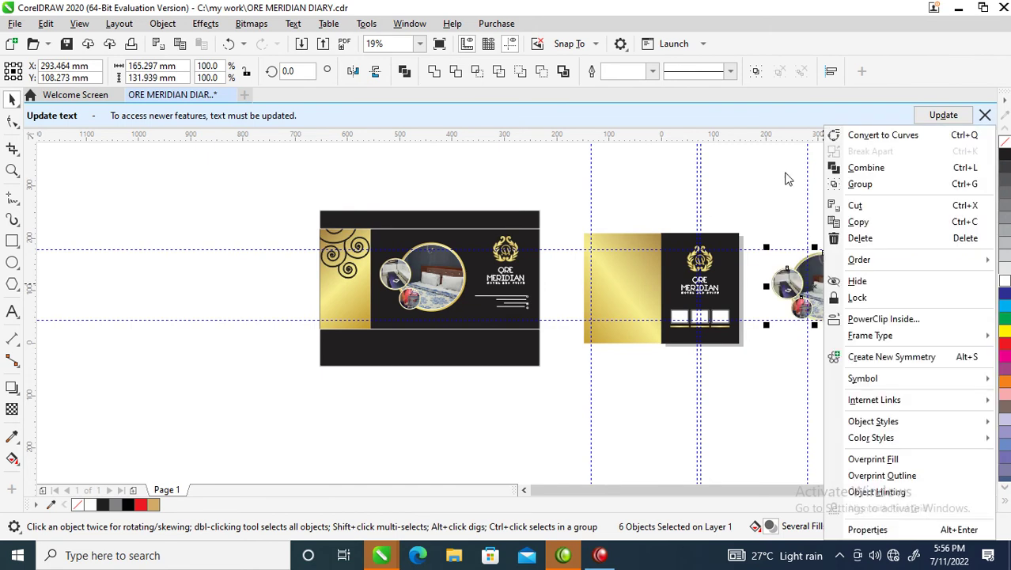
pyautogui.click(760, 227)
pyautogui.click(869, 235)
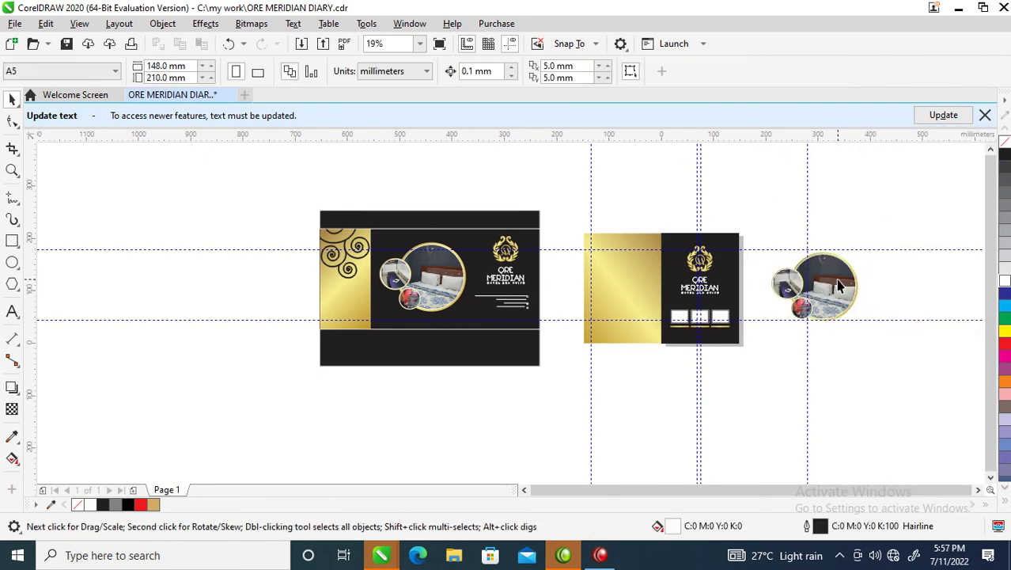
pyautogui.click(841, 286)
pyautogui.rightClick(840, 288)
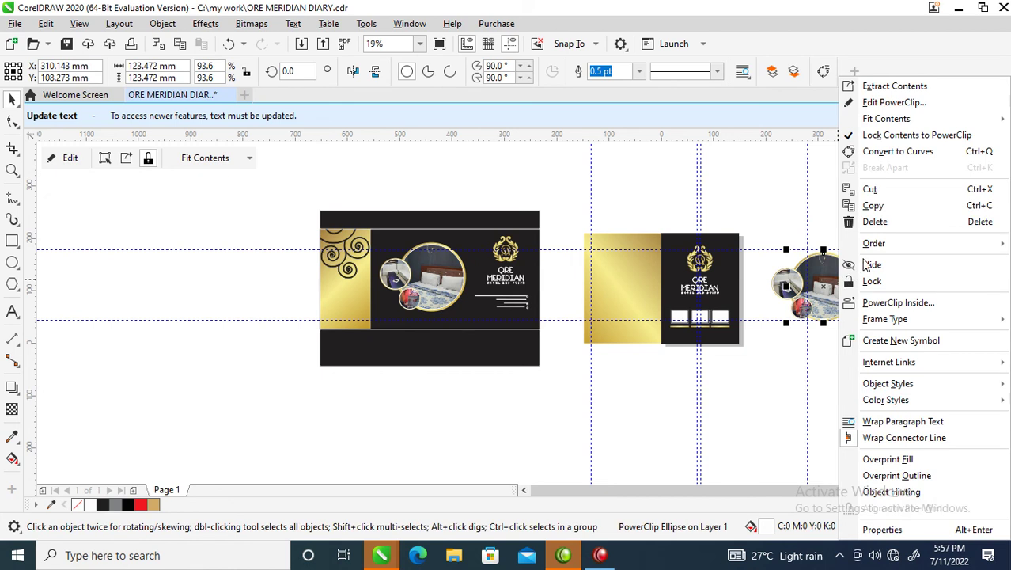
pyautogui.click(894, 87)
pyautogui.hotkey('ctrl', 'z')
# Move the copied large circular photo below its gold ring and extract the bedroom picture from its PowerClip
pyautogui.moveTo(846, 307); pyautogui.dragTo(854, 401)
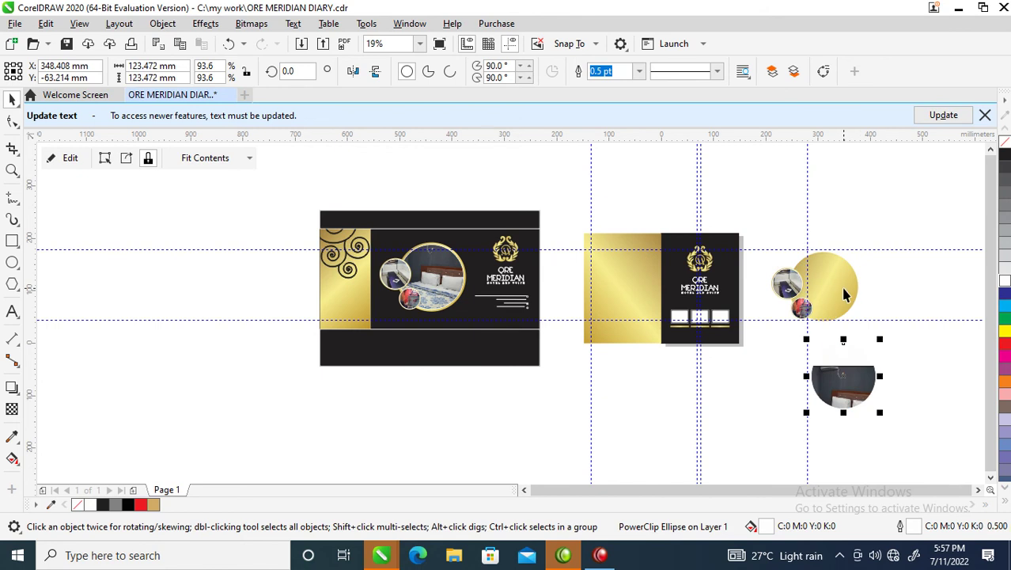
pyautogui.rightClick(853, 362)
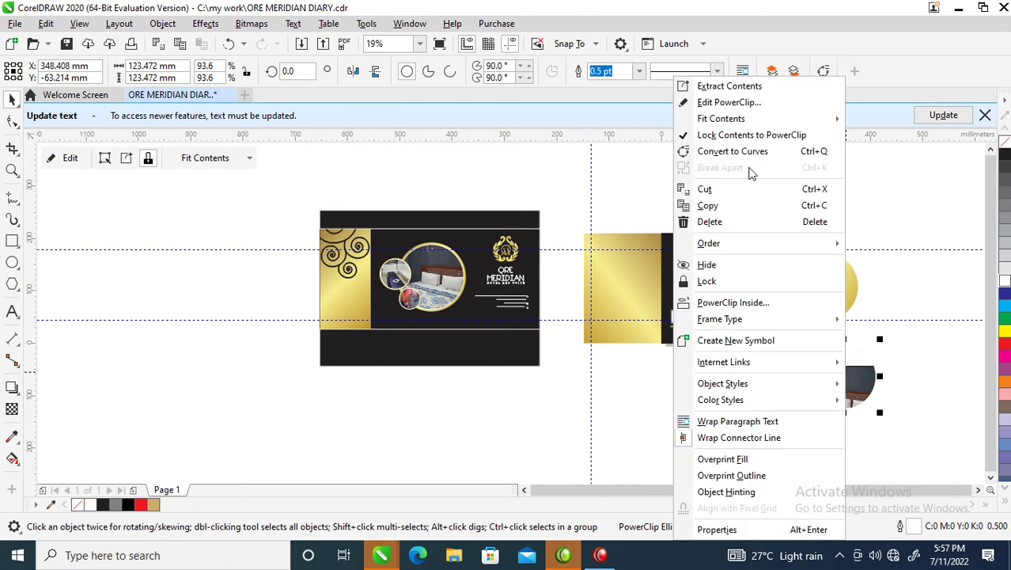
pyautogui.click(740, 85)
pyautogui.moveTo(849, 401); pyautogui.dragTo(790, 409)
pyautogui.click(775, 391)
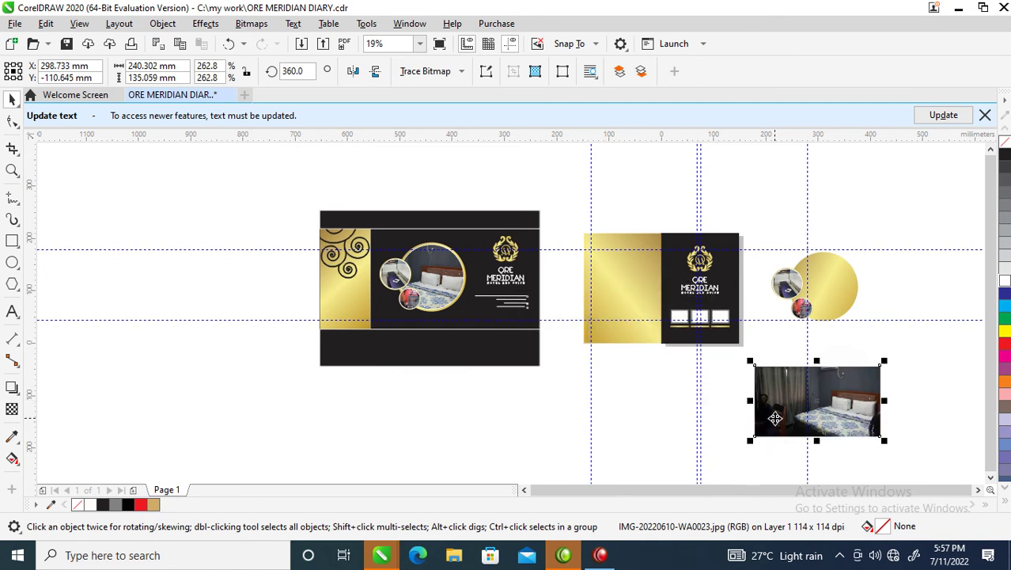
# PowerClip the extracted bedroom picture inside the first inner frame on the black A5 panel
pyautogui.click(163, 24)
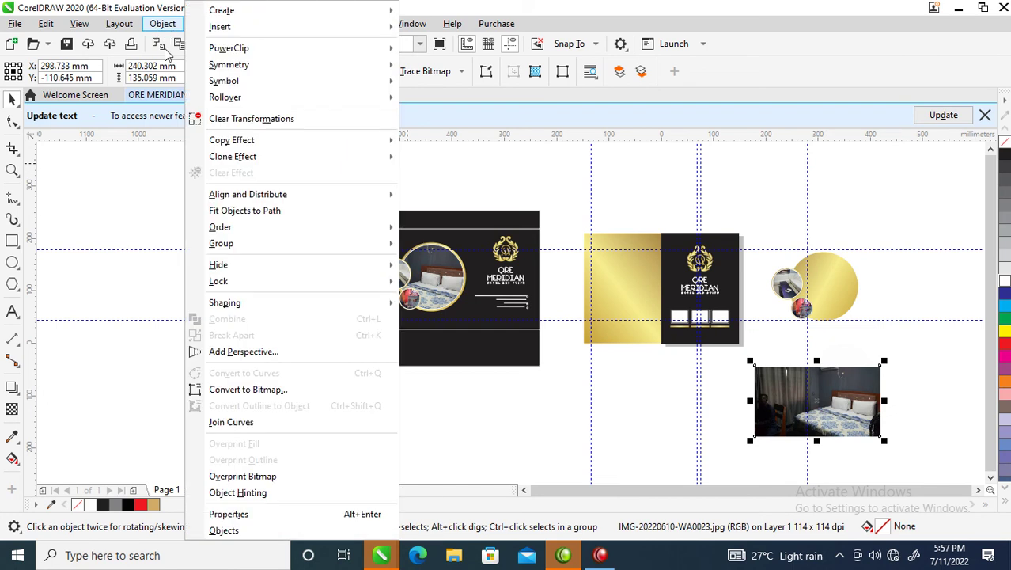
pyautogui.moveTo(242, 49)
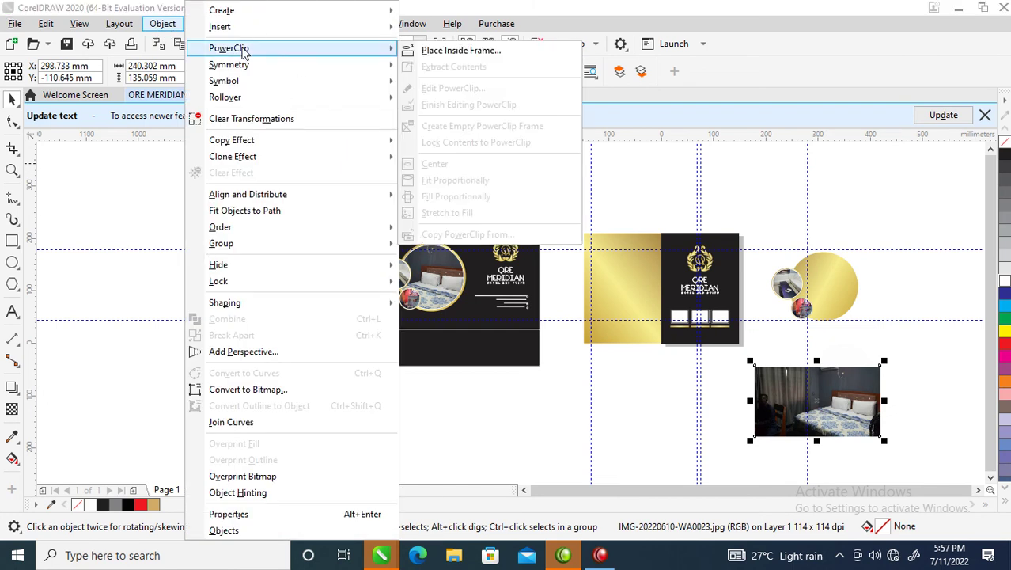
pyautogui.click(457, 51)
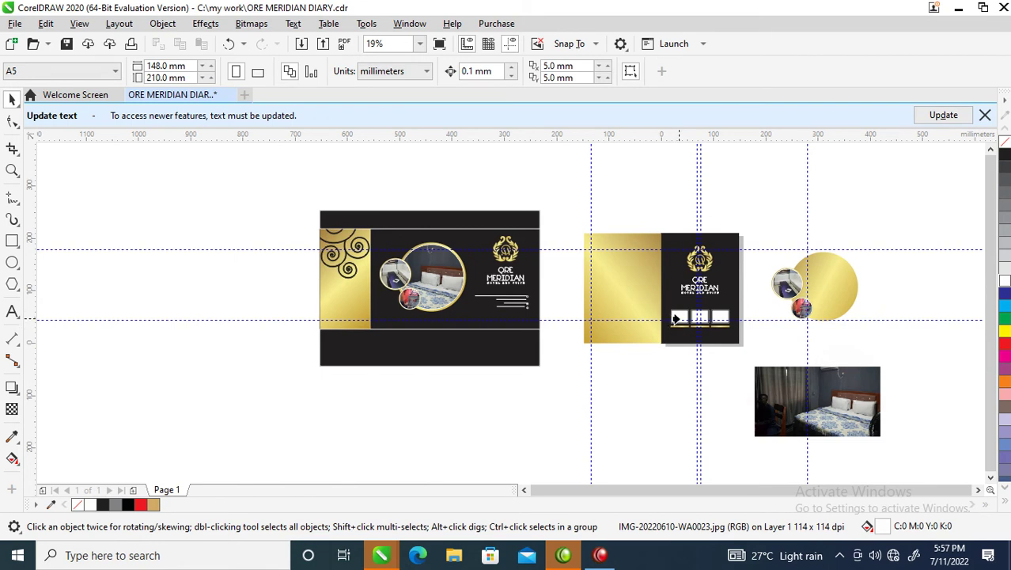
pyautogui.click(674, 323)
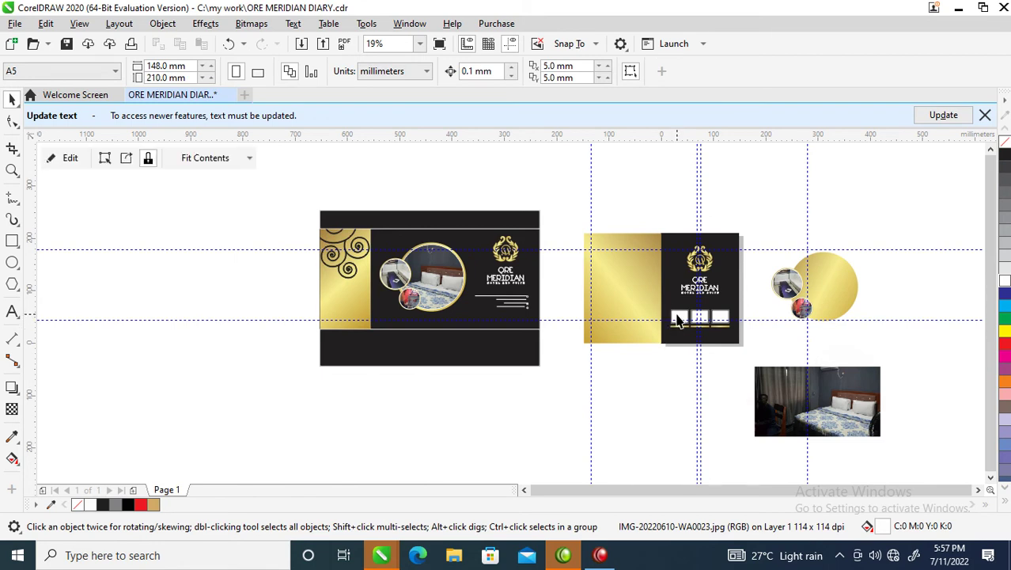
# Extract the lounge picture from the copied medium-sized circular PowerClip
pyautogui.click(791, 289)
pyautogui.rightClick(790, 288)
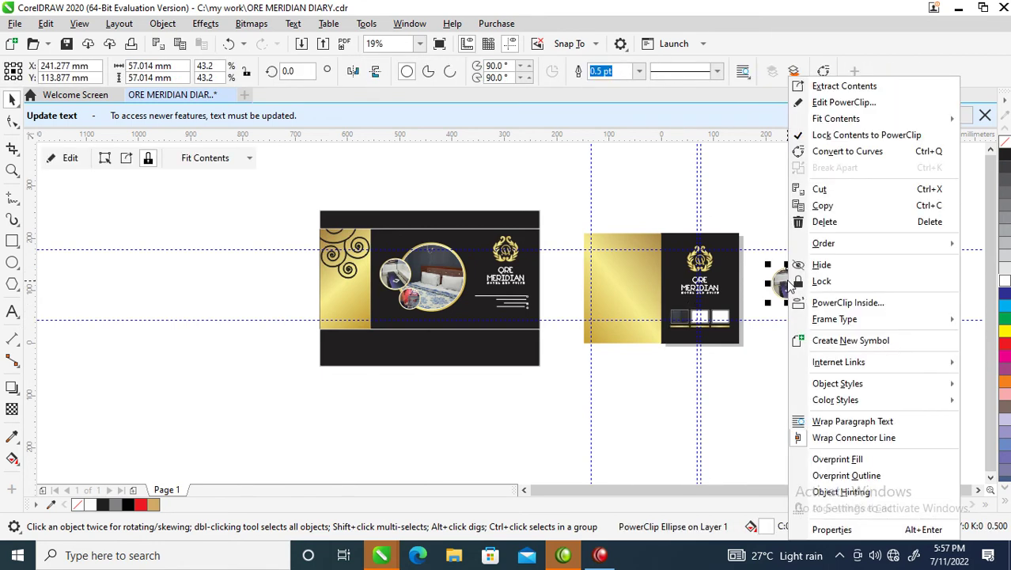
pyautogui.click(841, 86)
pyautogui.press('z')
pyautogui.moveTo(539, 195); pyautogui.dragTo(855, 385)
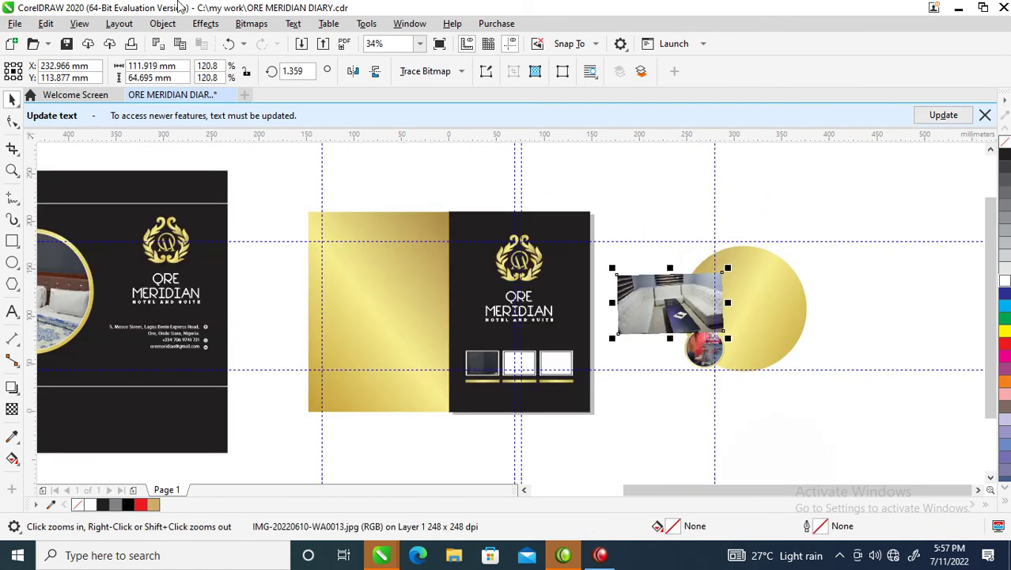
# PowerClip the extracted lounge picture inside the middle inner frame on the black A5 panel
pyautogui.click(163, 24)
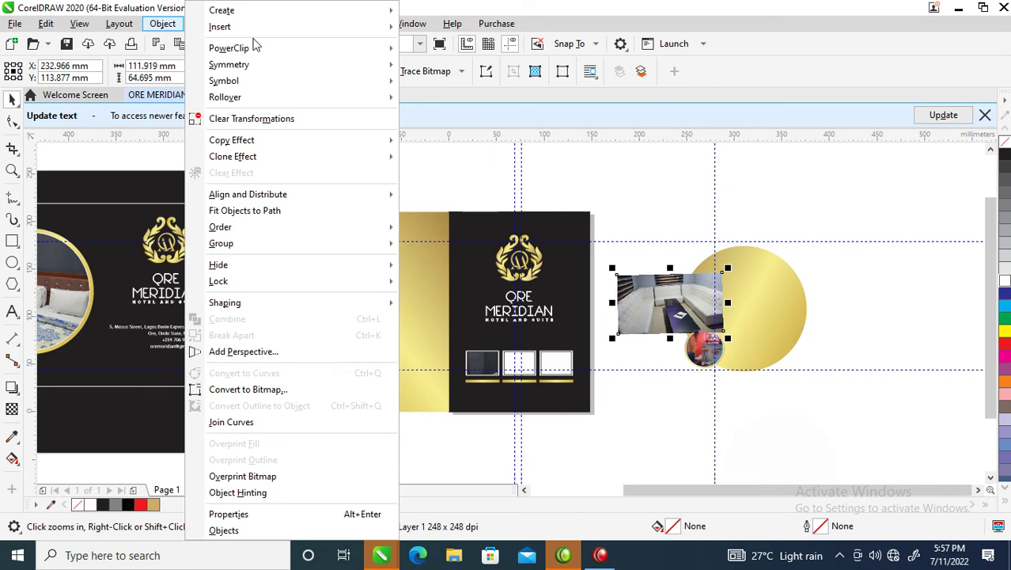
pyautogui.moveTo(239, 53)
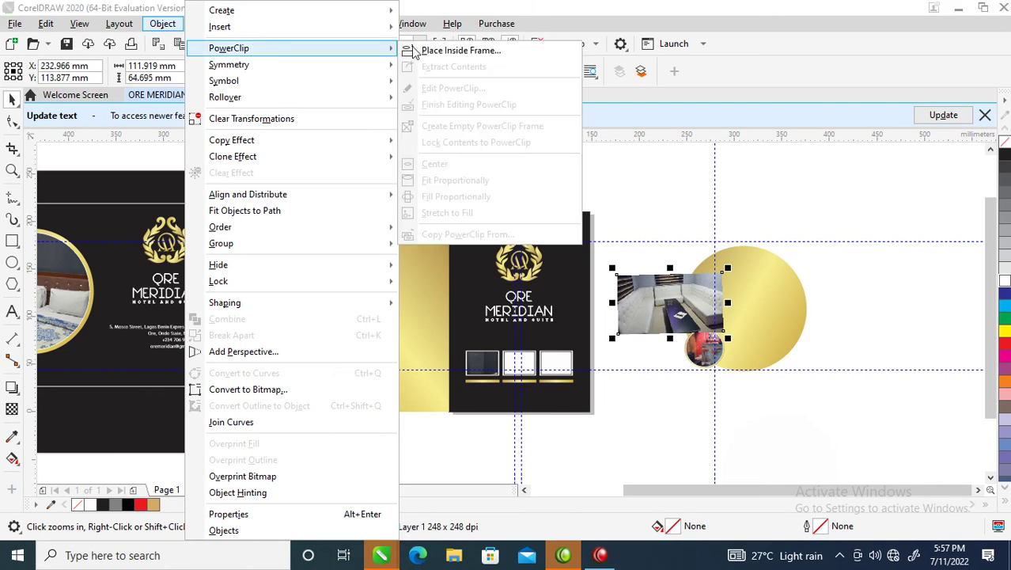
pyautogui.click(447, 52)
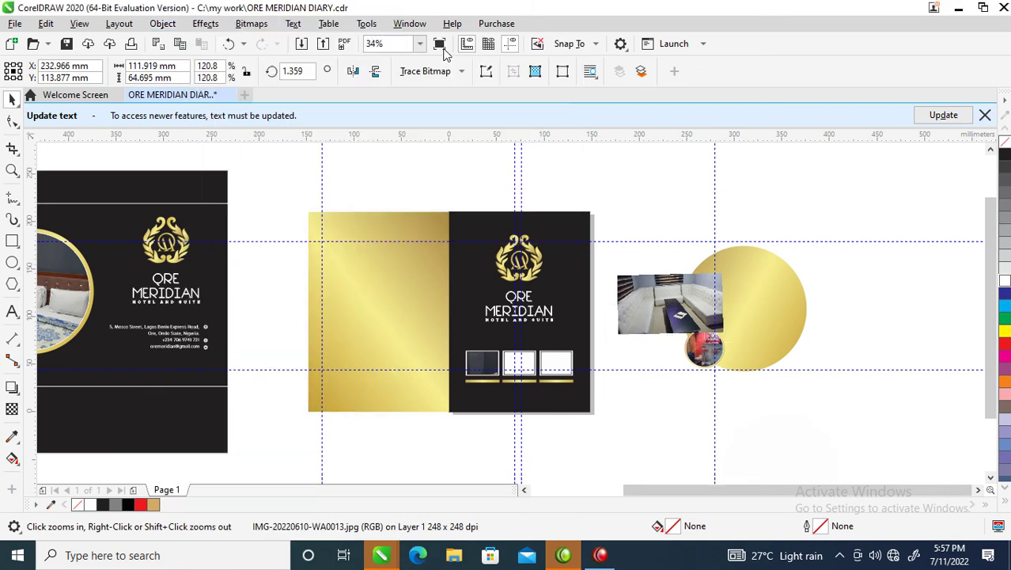
pyautogui.click(524, 358)
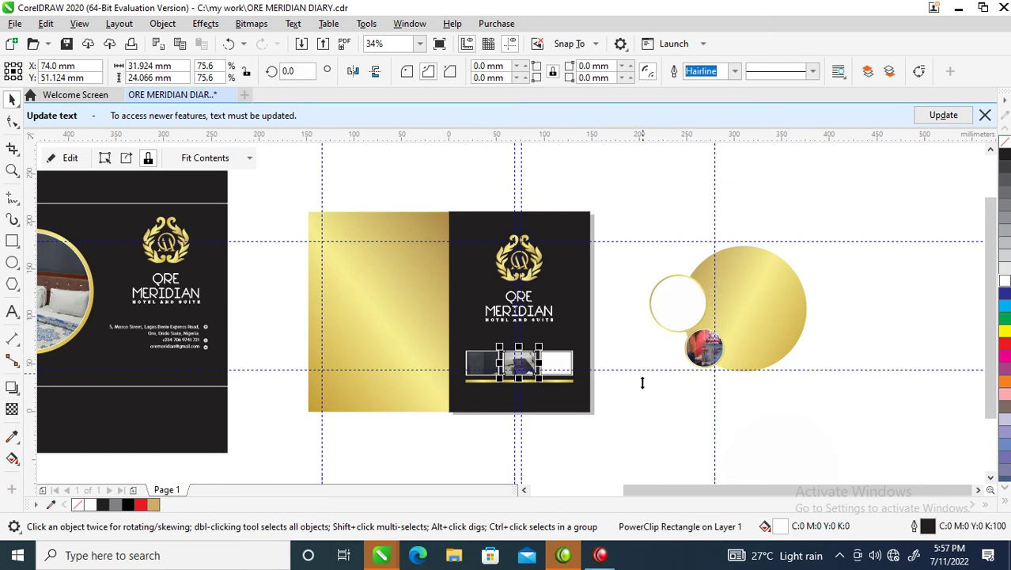
# Extract the bar picture from the smallest copied circle and PowerClip it inside the third inner frame
pyautogui.rightClick(694, 339)
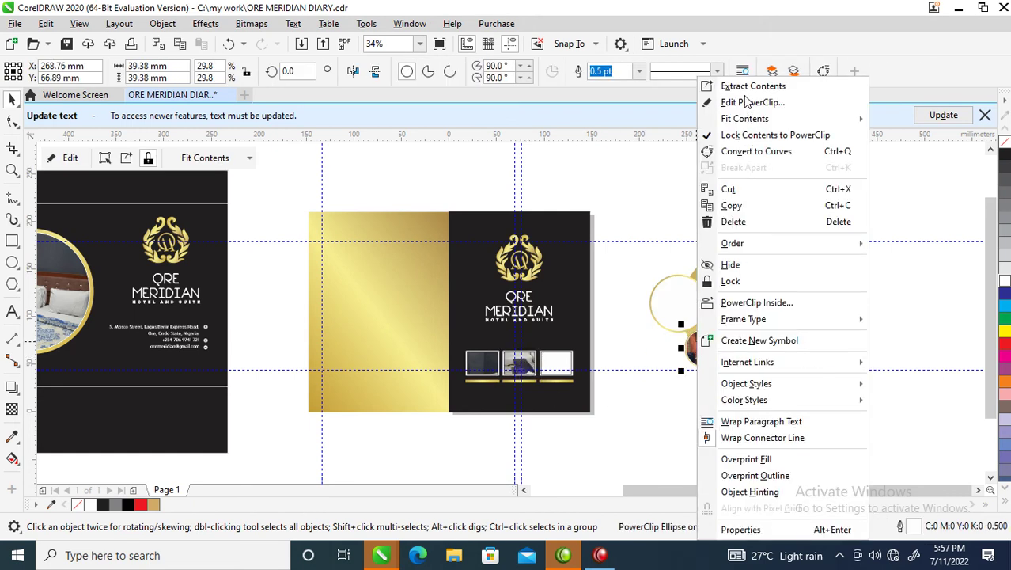
pyautogui.click(744, 87)
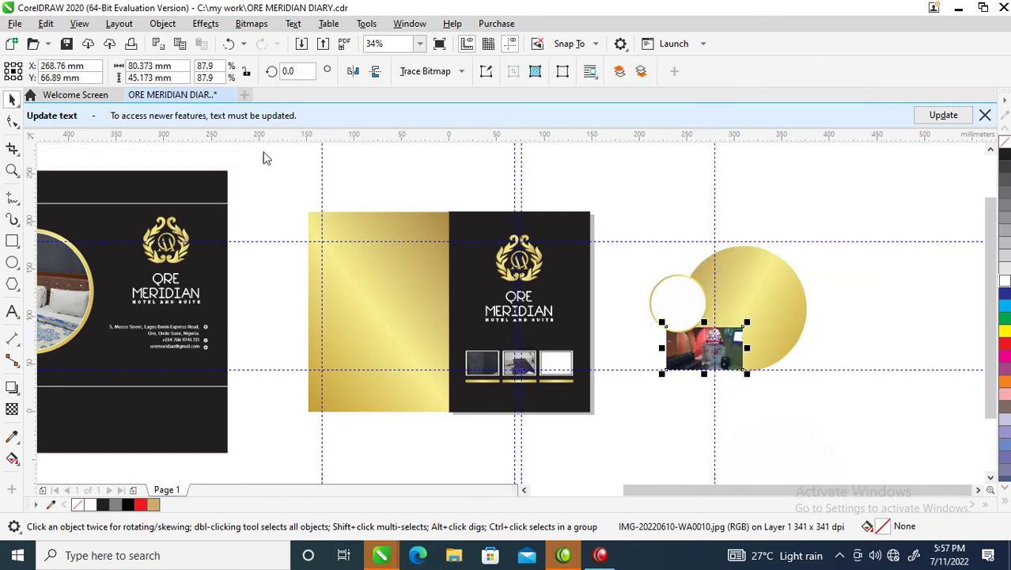
pyautogui.click(163, 23)
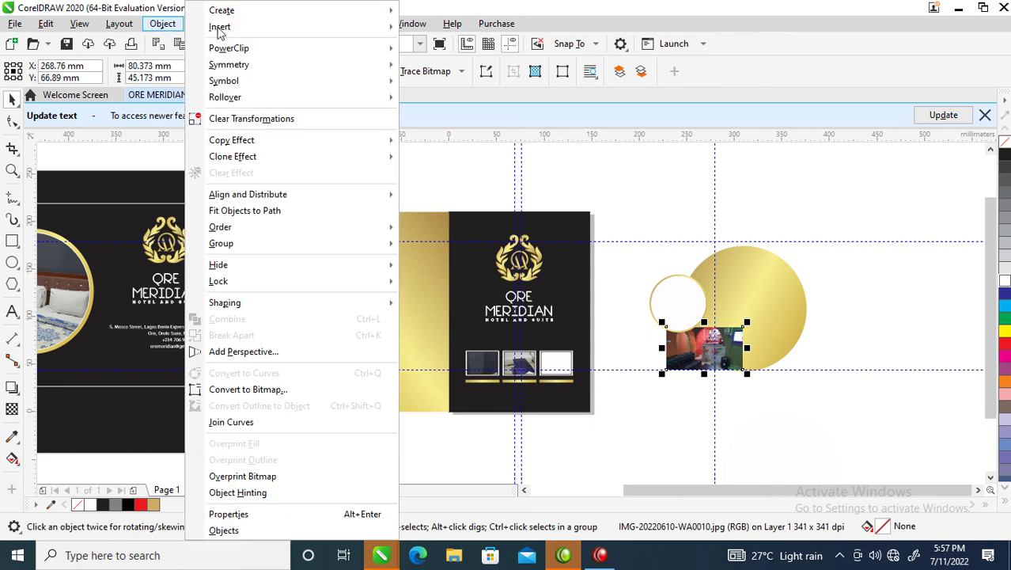
pyautogui.moveTo(253, 52)
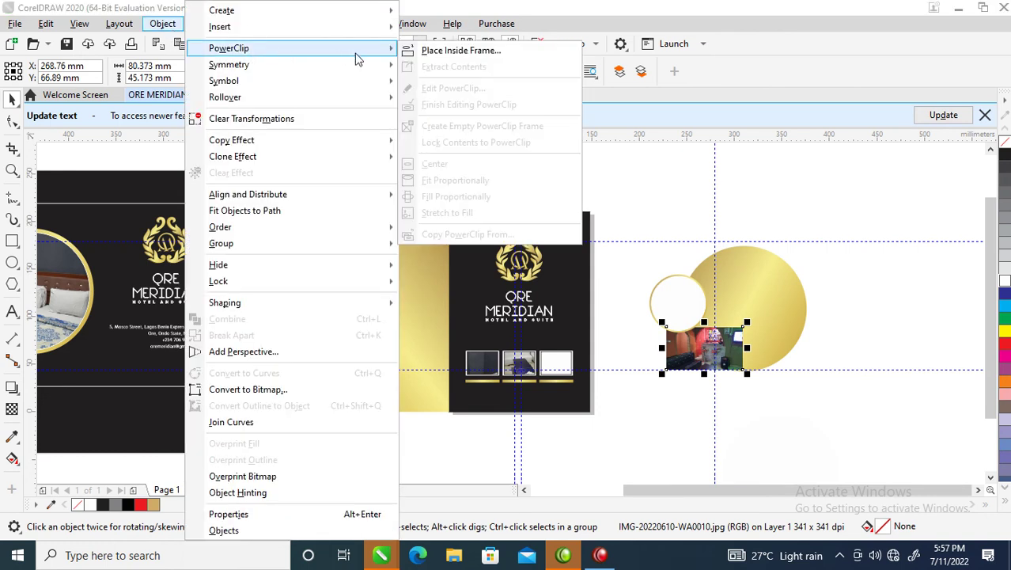
pyautogui.click(460, 51)
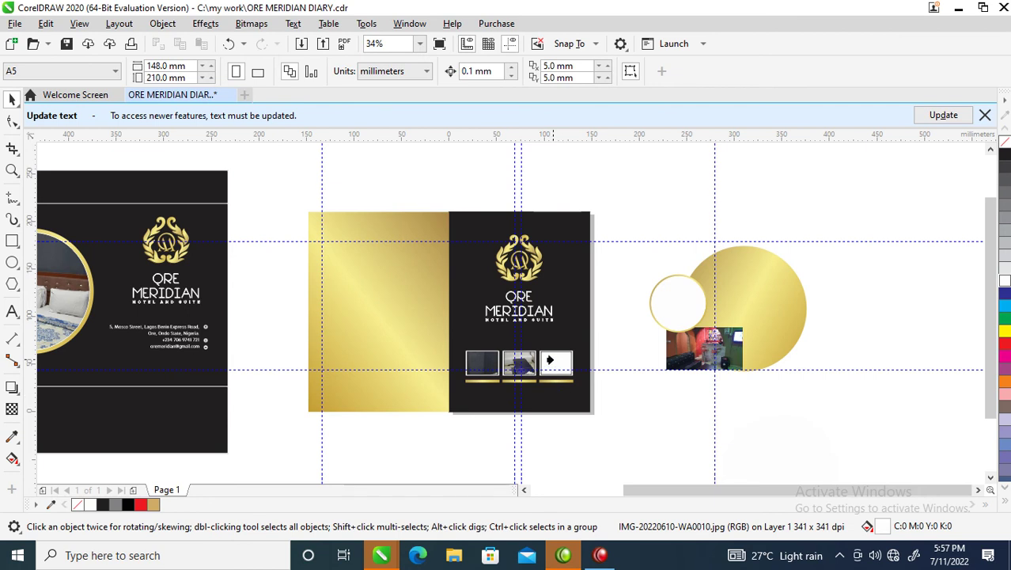
pyautogui.click(554, 360)
# Scale the bar picture about its centre inside the third frame to about 48 × 27 mm
pyautogui.press('z')
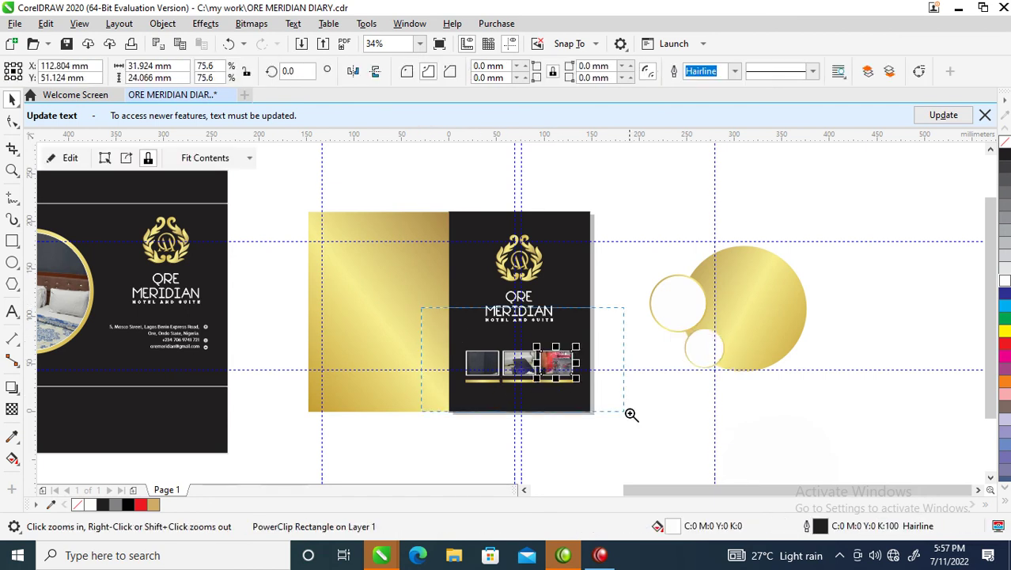
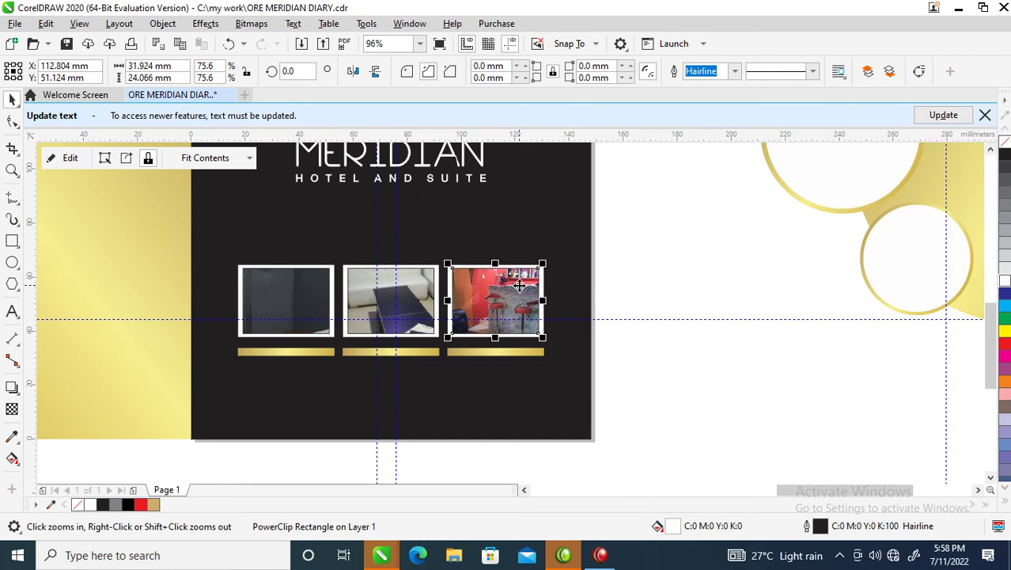
pyautogui.click(520, 288)
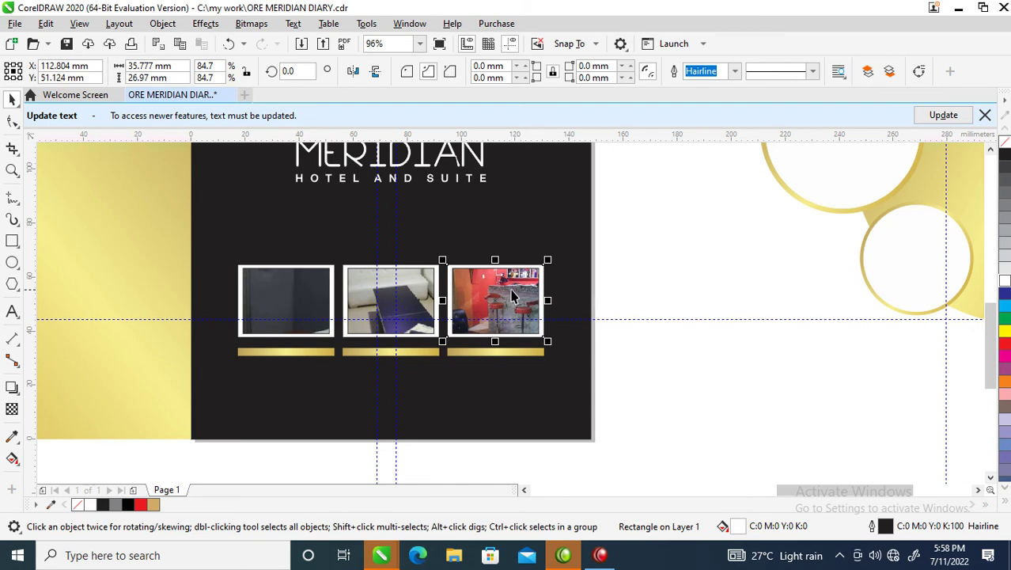
pyautogui.keyDown('alt'); pyautogui.click(504, 293); pyautogui.keyUp('alt')
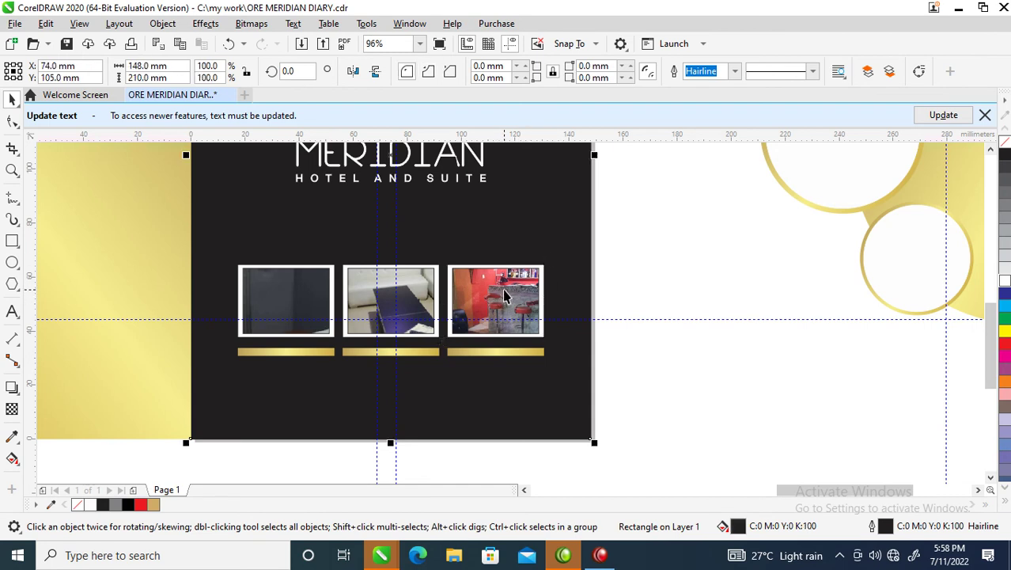
pyautogui.click(495, 297)
pyautogui.click(492, 299)
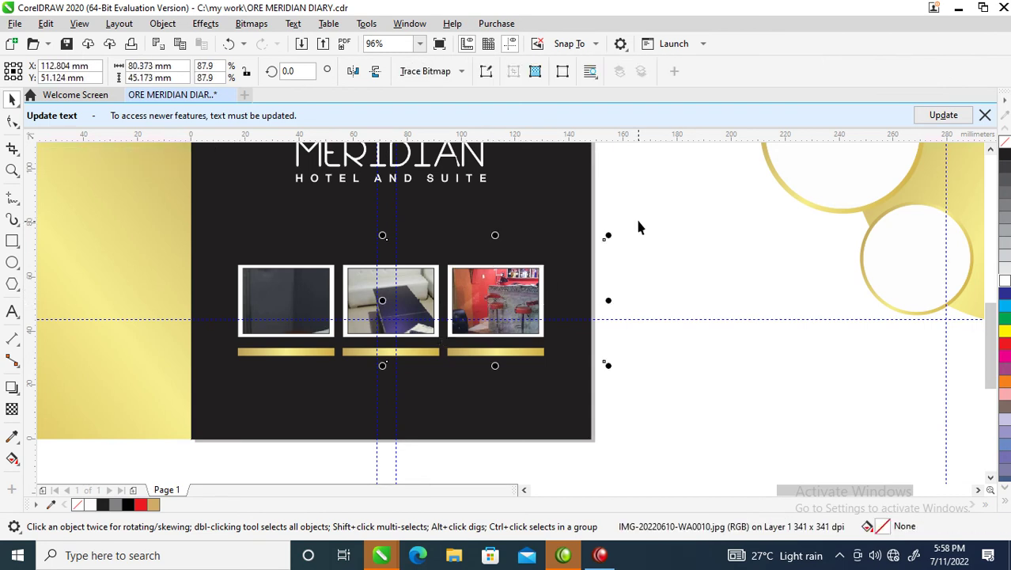
pyautogui.moveTo(611, 232); pyautogui.dragTo(567, 253)
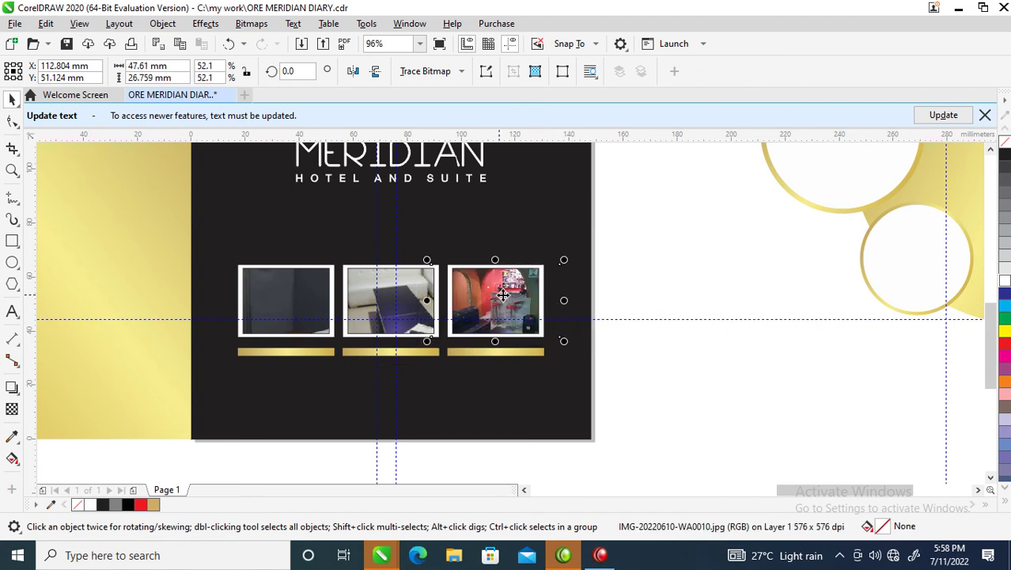
# Scale the clipped lounge picture to about 59 × 34 mm and the clipped bedroom picture to about 50 × 28 mm
pyautogui.click(419, 290)
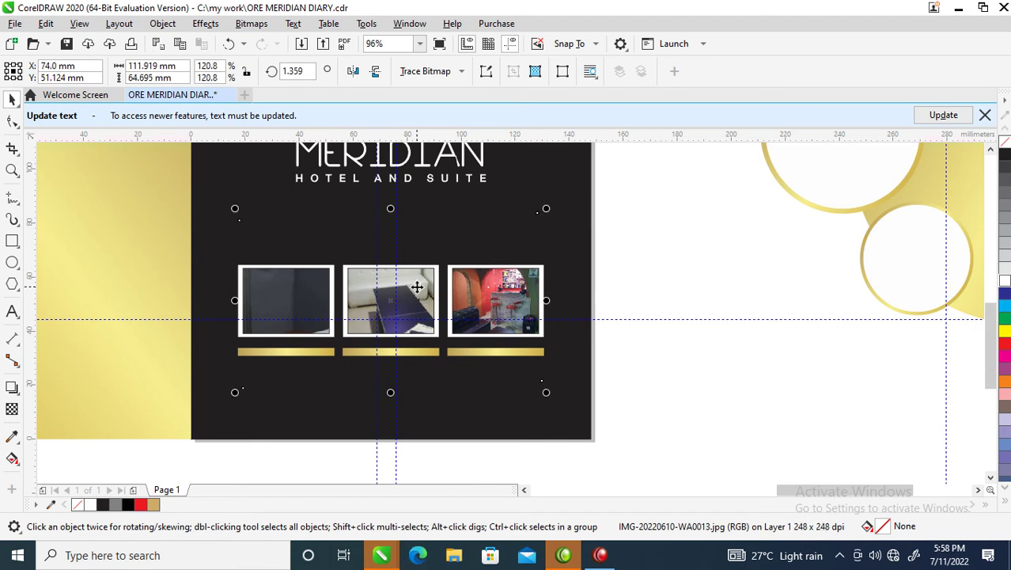
pyautogui.moveTo(547, 209); pyautogui.dragTo(474, 251)
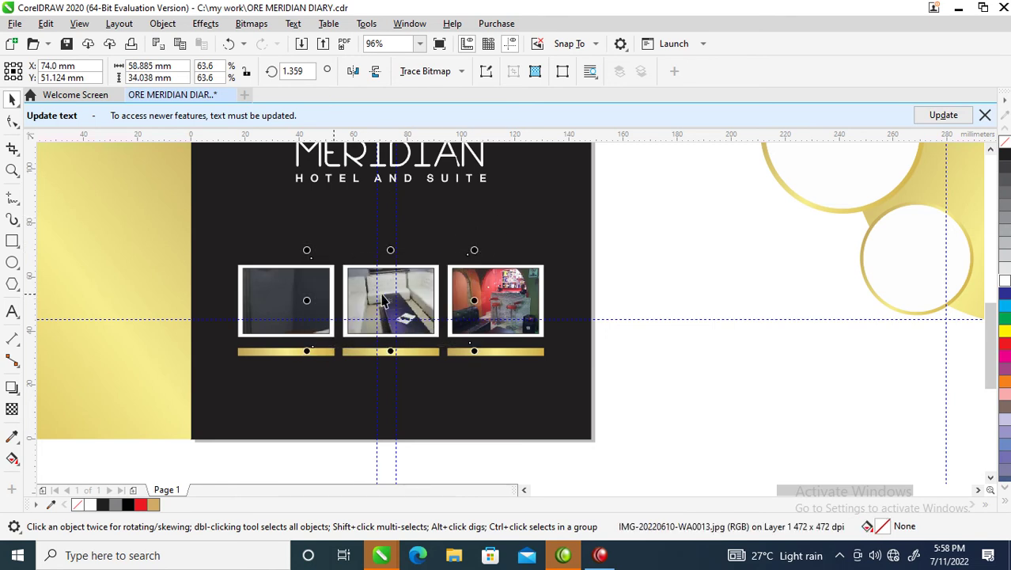
pyautogui.click(271, 290)
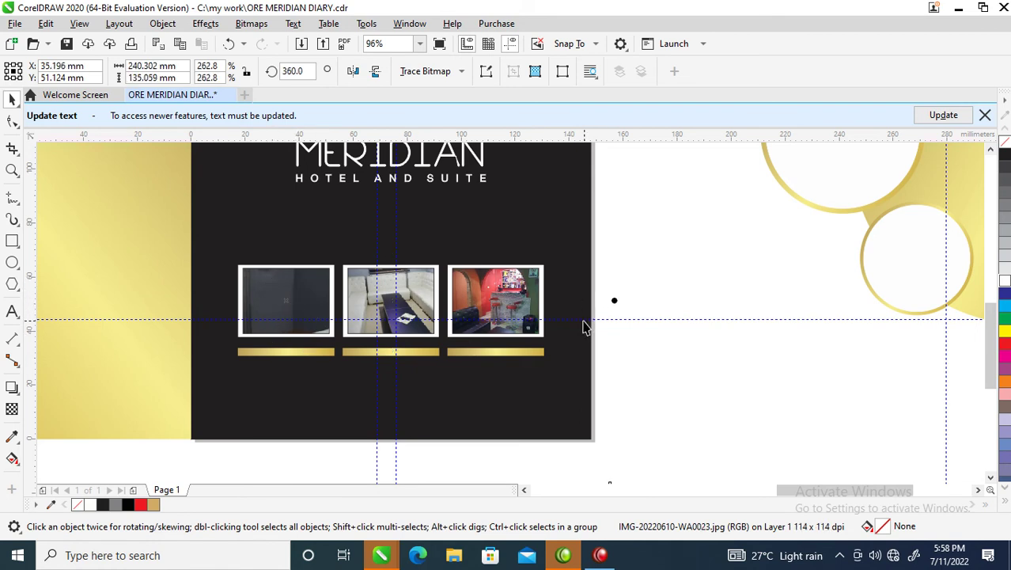
pyautogui.scroll(-3, 584, 326)
pyautogui.moveTo(603, 208); pyautogui.dragTo(471, 242)
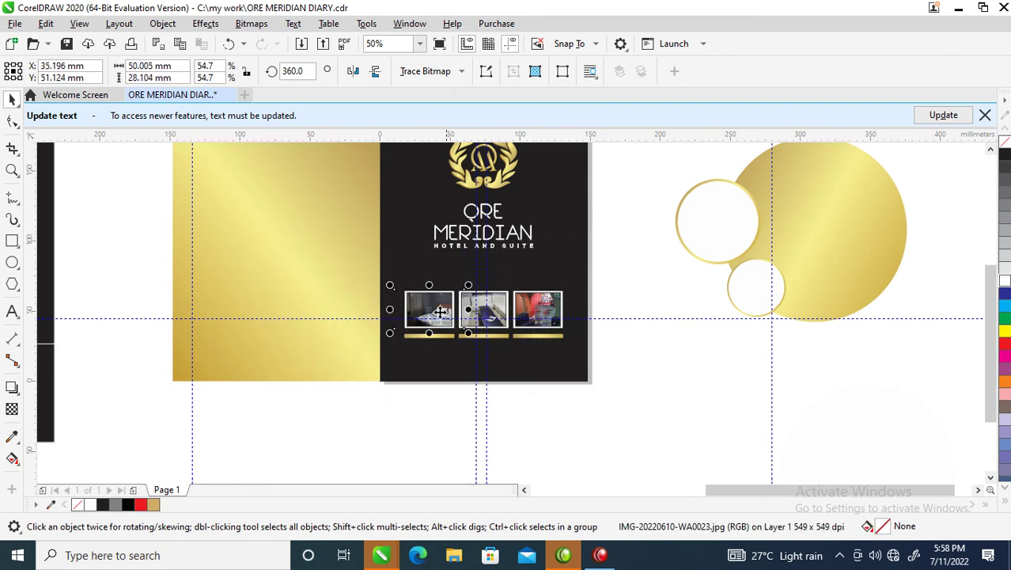
# Remove the outlines from all the picture frames and gold bars in the row
pyautogui.moveTo(657, 268); pyautogui.dragTo(370, 364)
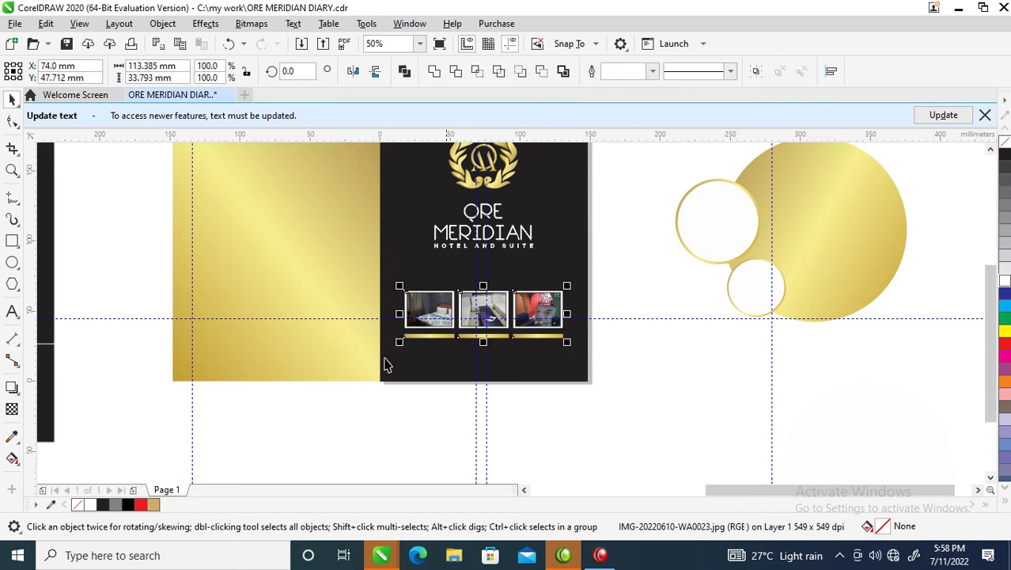
pyautogui.rightClick(1006, 144)
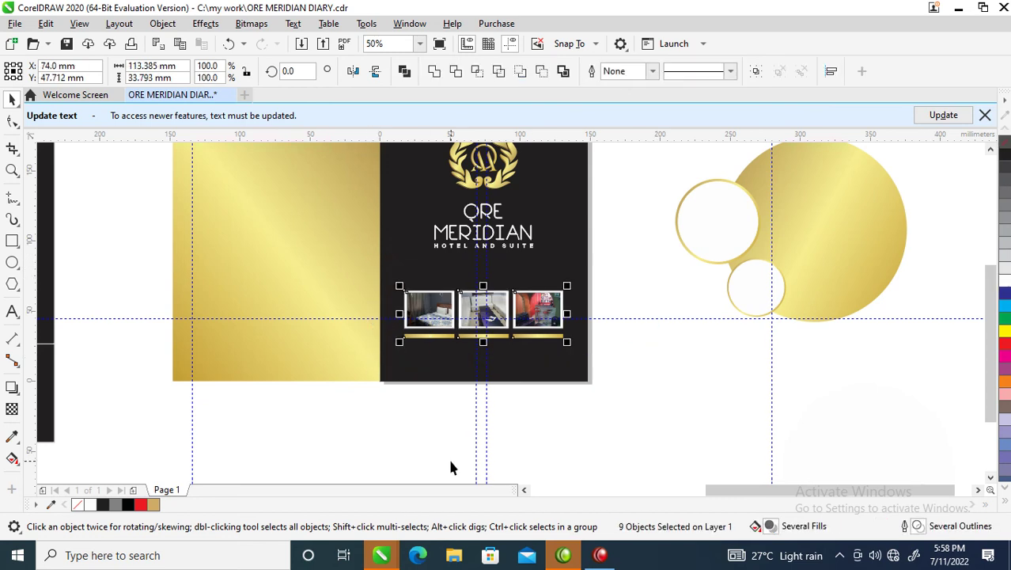
# Copy the swirl-patterned gold panel from the landscape design, extract its PowerClip contents and delete the copied panel, keeping only the swirls
pyautogui.scroll(-2, 435, 443)
pyautogui.press('F2')
pyautogui.moveTo(156, 294); pyautogui.dragTo(534, 418)
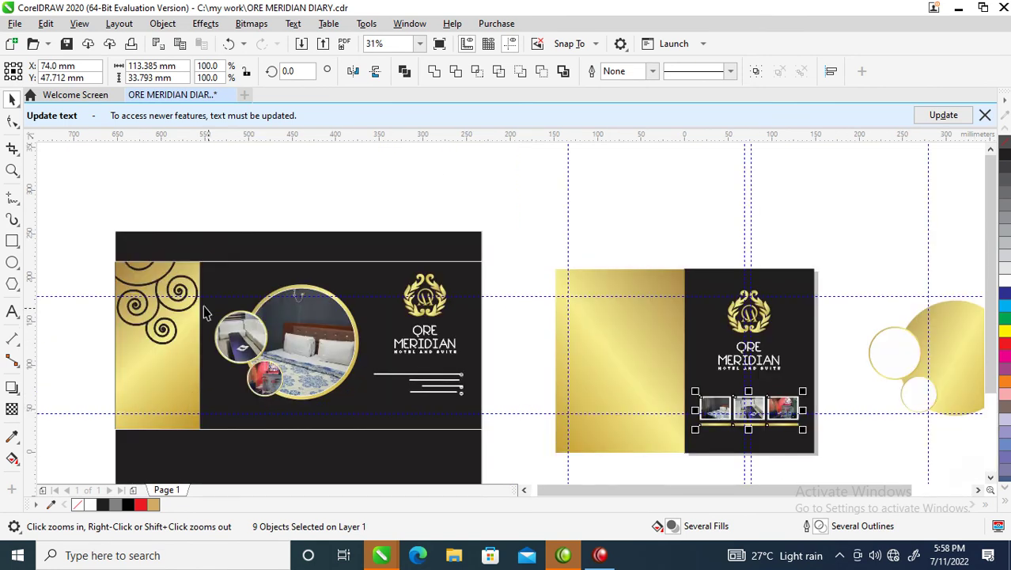
pyautogui.moveTo(157, 281); pyautogui.dragTo(547, 222)
pyautogui.rightClick(545, 222)
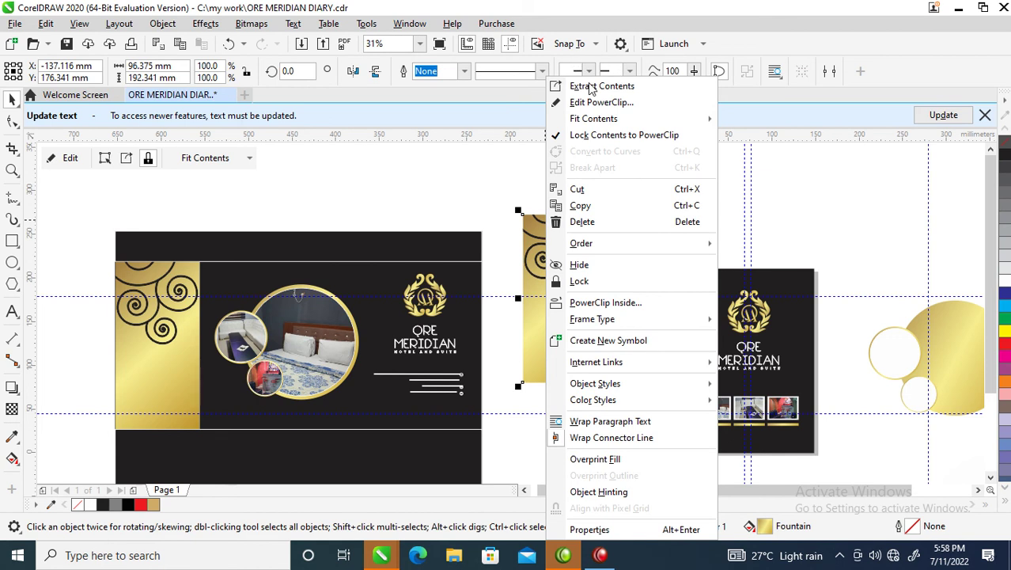
pyautogui.click(588, 87)
pyautogui.click(586, 356)
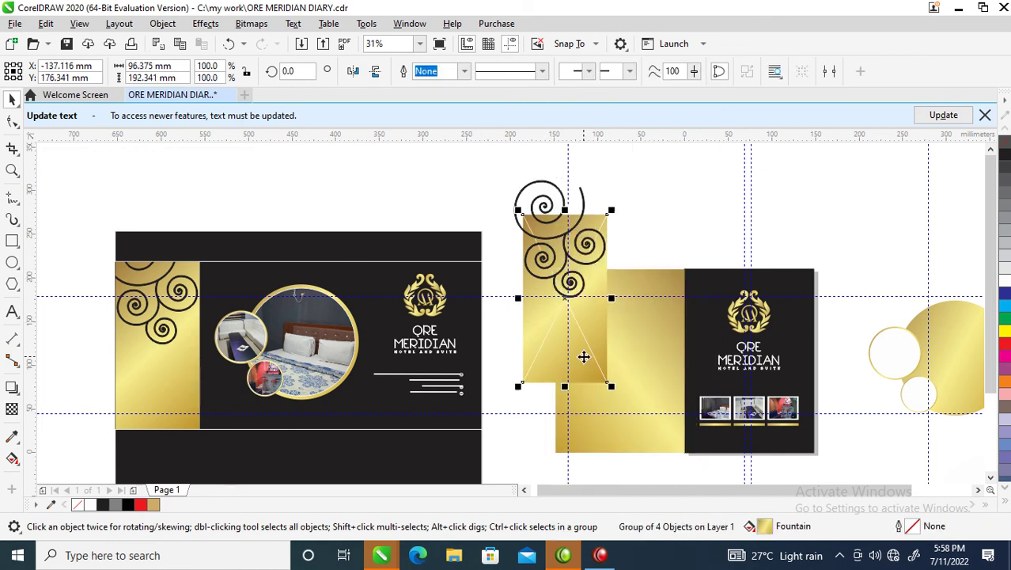
pyautogui.press('Delete')
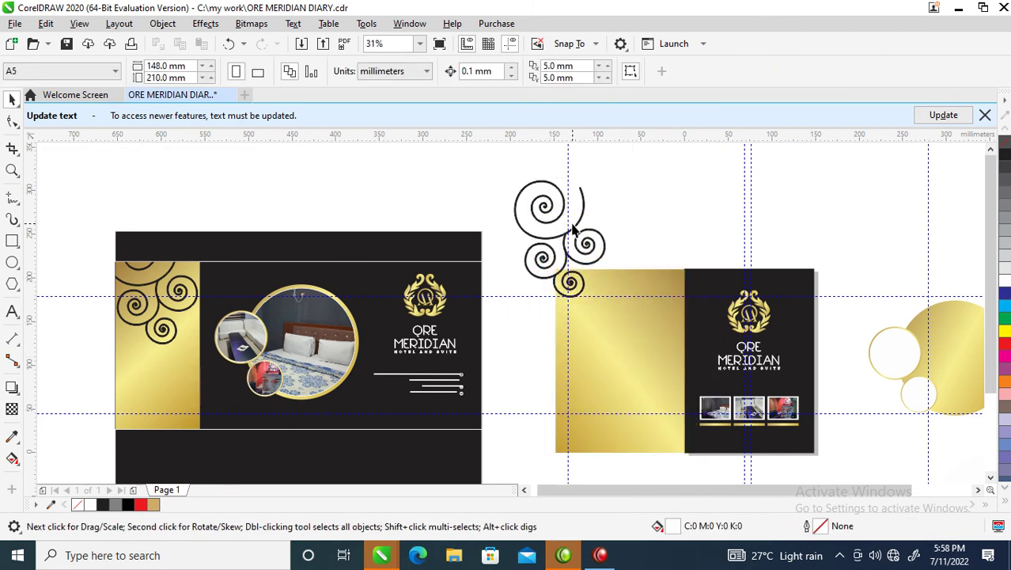
# PowerClip the swirl group inside the gold A5 panel and shift it up into the panel's upper-left corner
pyautogui.moveTo(578, 229); pyautogui.dragTo(609, 356)
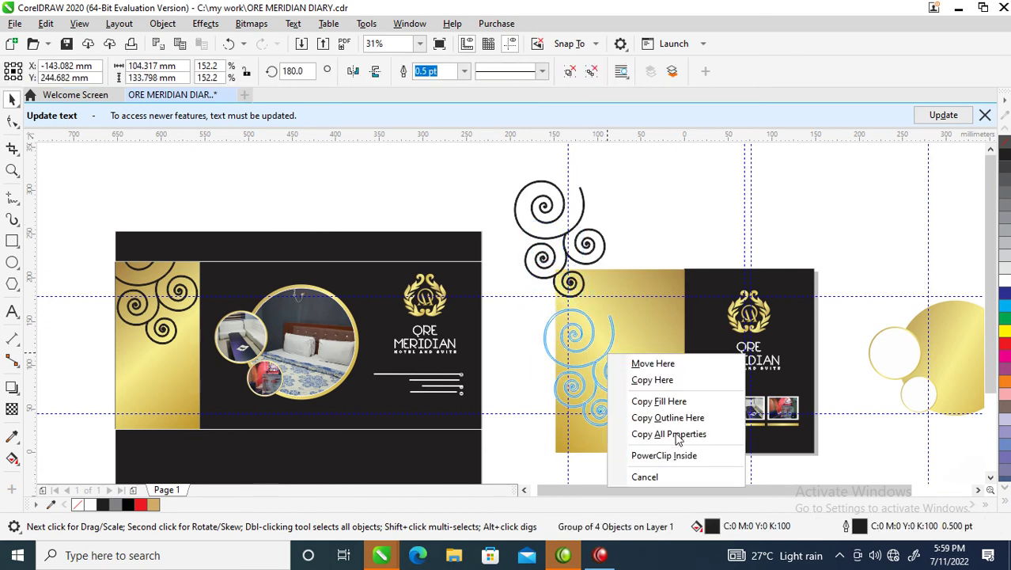
pyautogui.click(675, 458)
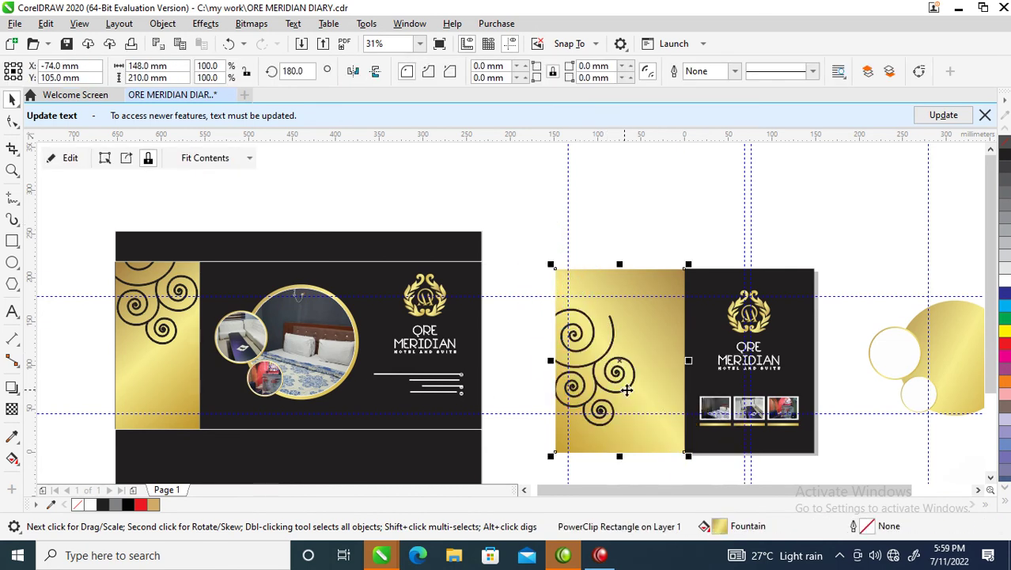
pyautogui.keyDown('ctrl'); pyautogui.click(604, 363); pyautogui.keyUp('ctrl')
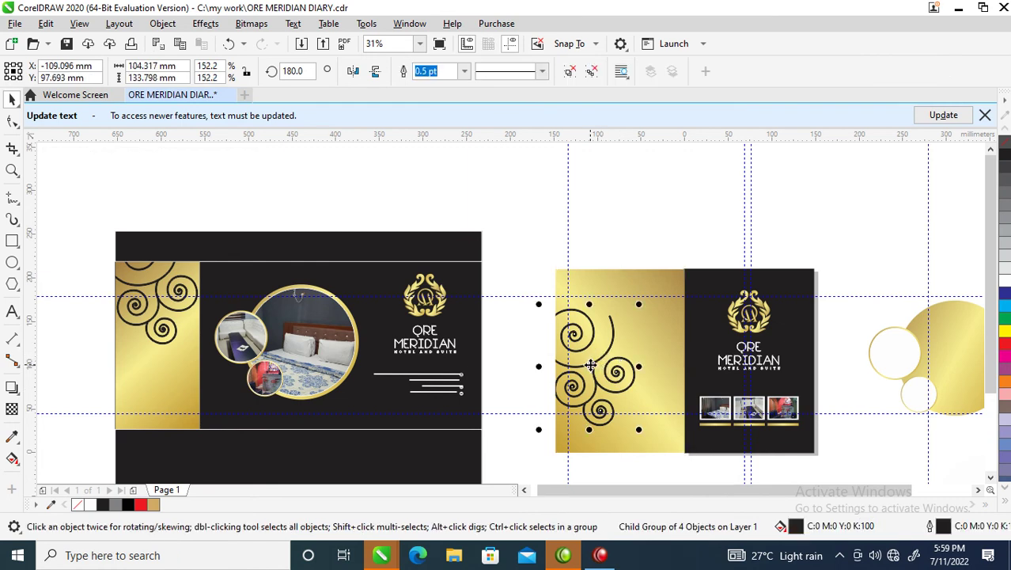
pyautogui.moveTo(590, 365); pyautogui.dragTo(598, 315)
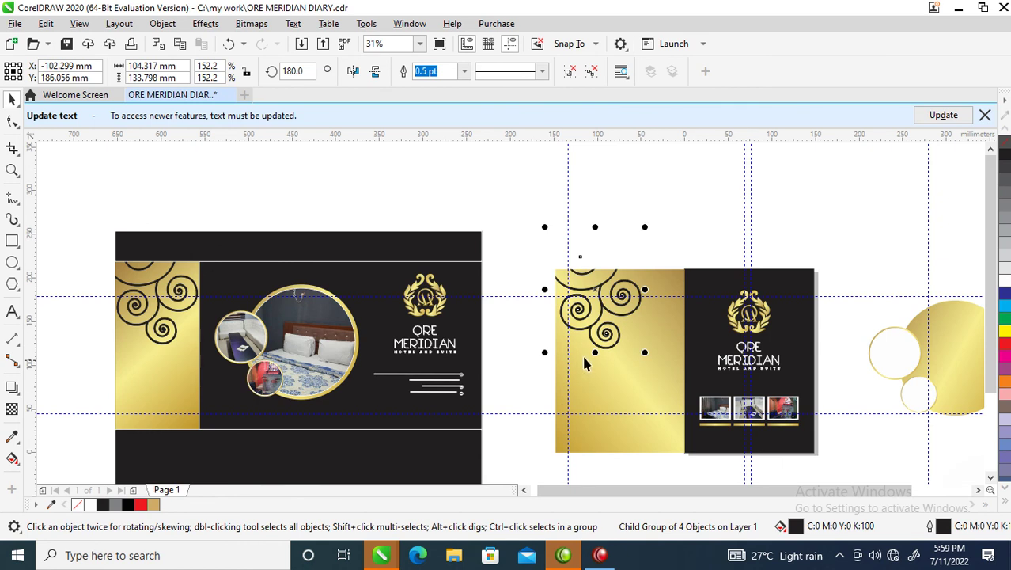
# Copy the contact text and its icons from the landscape design to the lower part of the gold A5 panel and fill them black
pyautogui.press('z')
pyautogui.moveTo(517, 225); pyautogui.dragTo(863, 472)
pyautogui.press('space')
pyautogui.moveTo(274, 337); pyautogui.dragTo(56, 410)
pyautogui.moveTo(164, 353); pyautogui.dragTo(432, 406)
pyautogui.rightClick(432, 407)
pyautogui.click(309, 268)
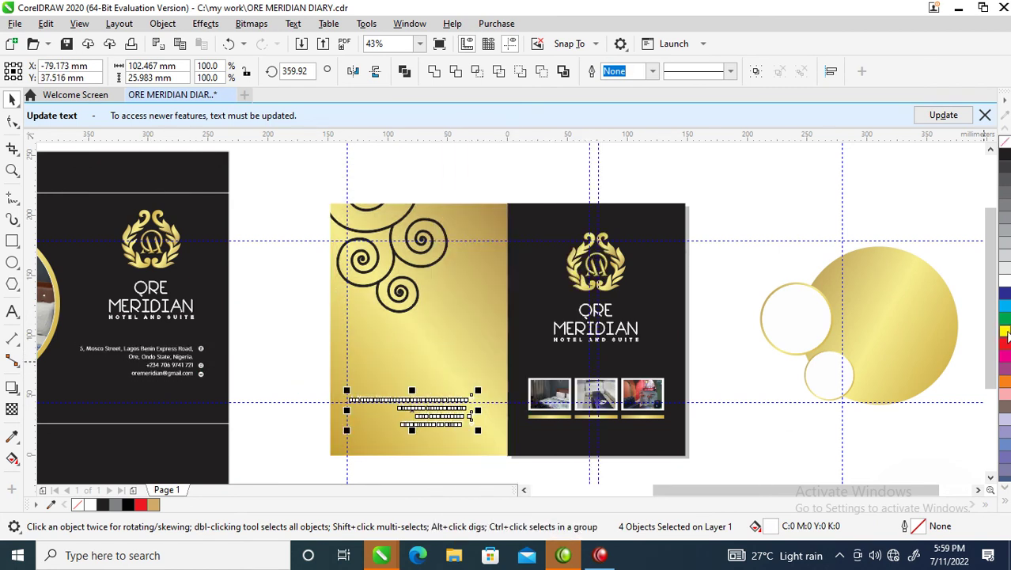
pyautogui.click(1006, 162)
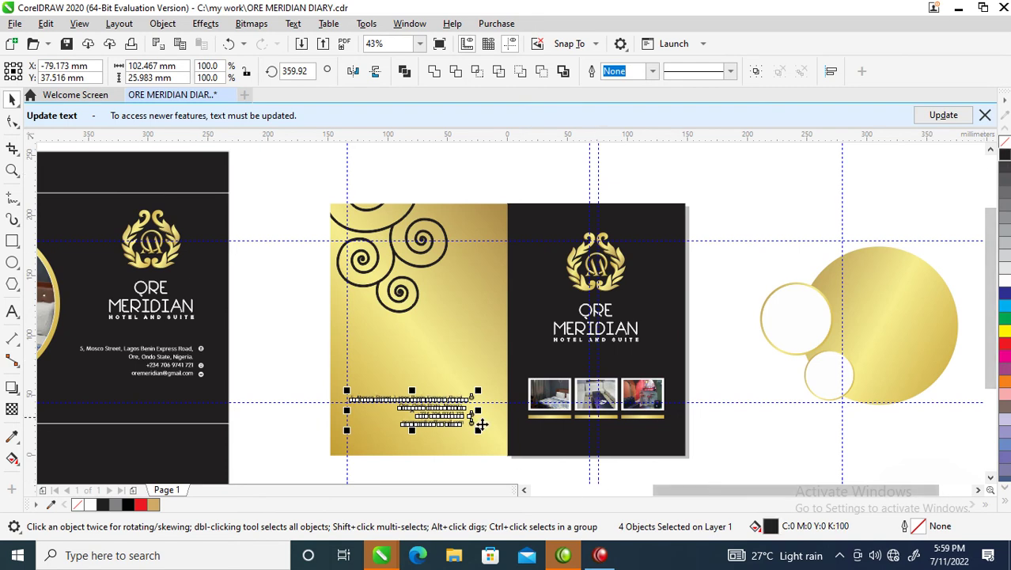
# Set the copied contact text on the gold panel to left alignment
pyautogui.press('z')
pyautogui.moveTo(255, 360); pyautogui.dragTo(579, 456)
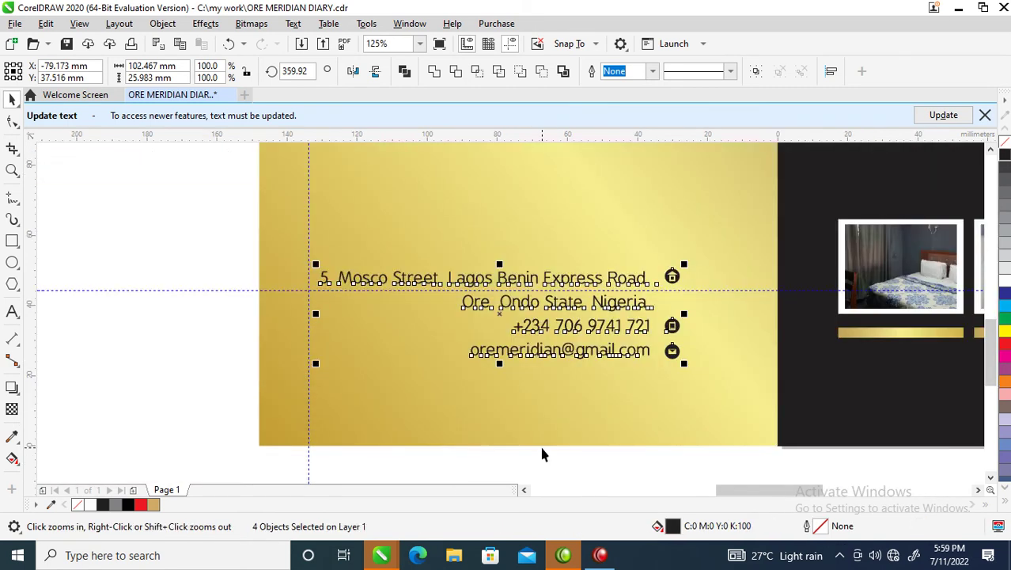
pyautogui.click(182, 257)
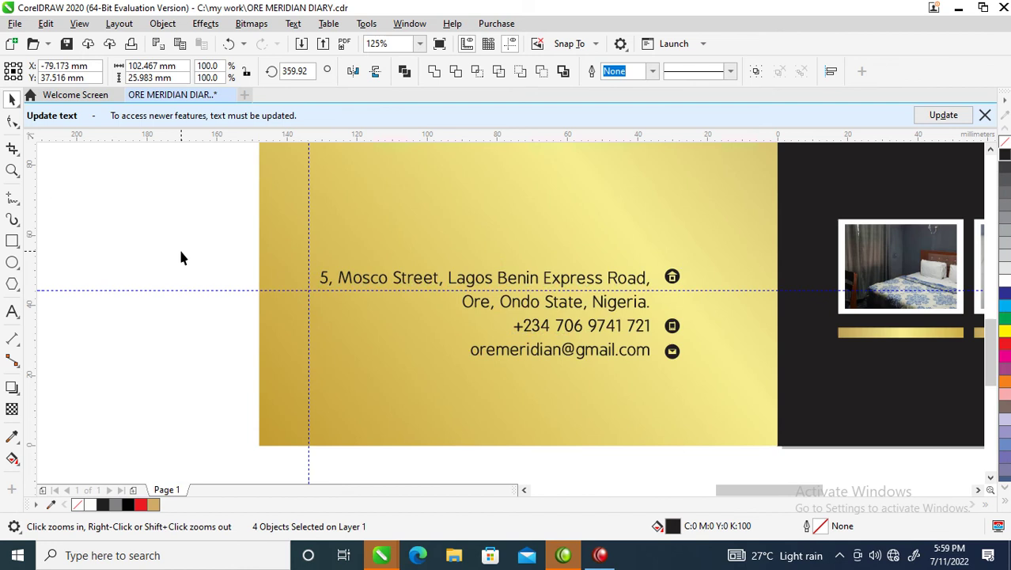
pyautogui.click(645, 311)
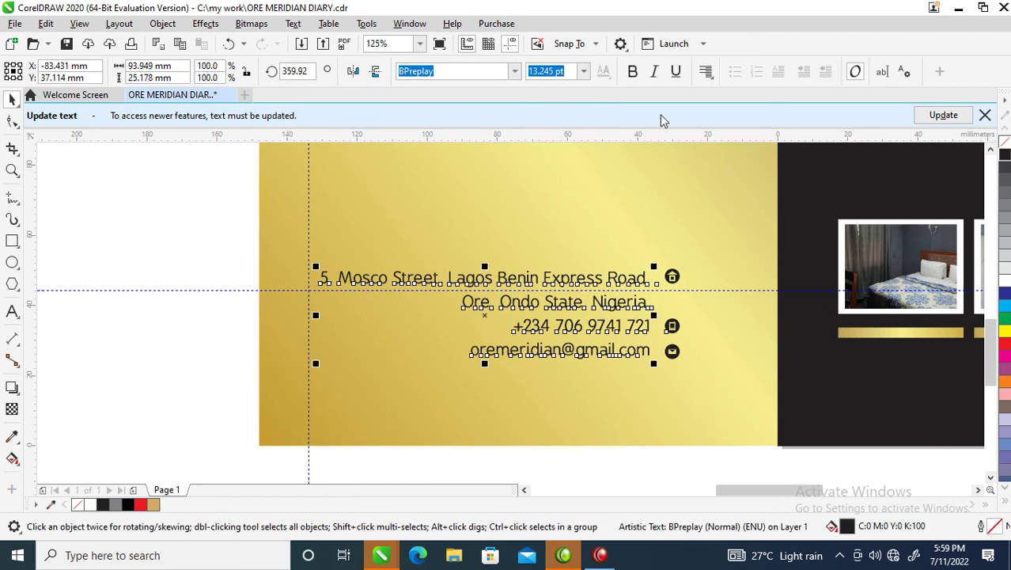
pyautogui.click(707, 72)
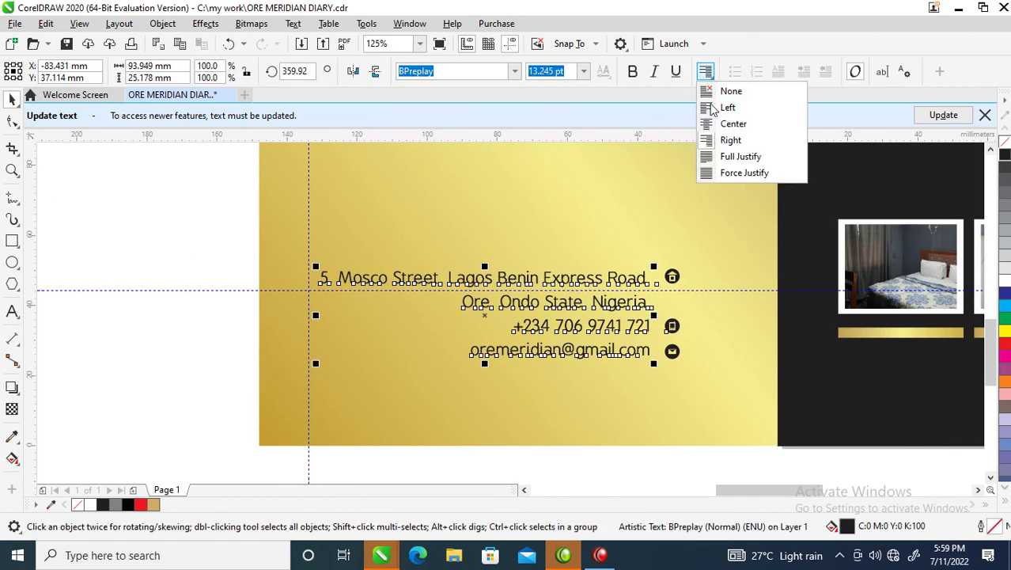
pyautogui.click(716, 110)
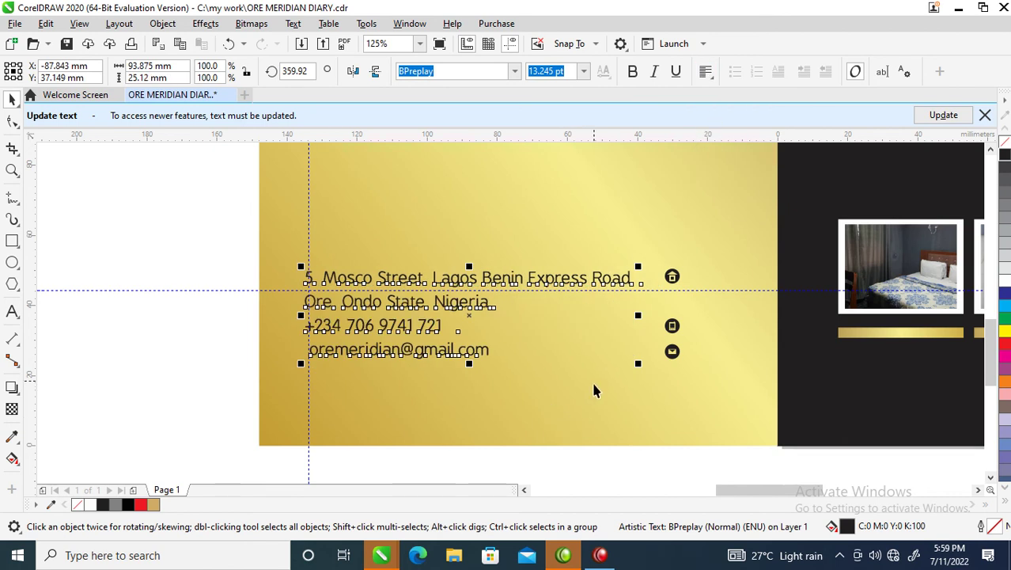
# Move the three contact icons in front of the text lines and shift the whole contact block about 18 mm right and 8 mm down
pyautogui.moveTo(606, 230); pyautogui.dragTo(725, 400)
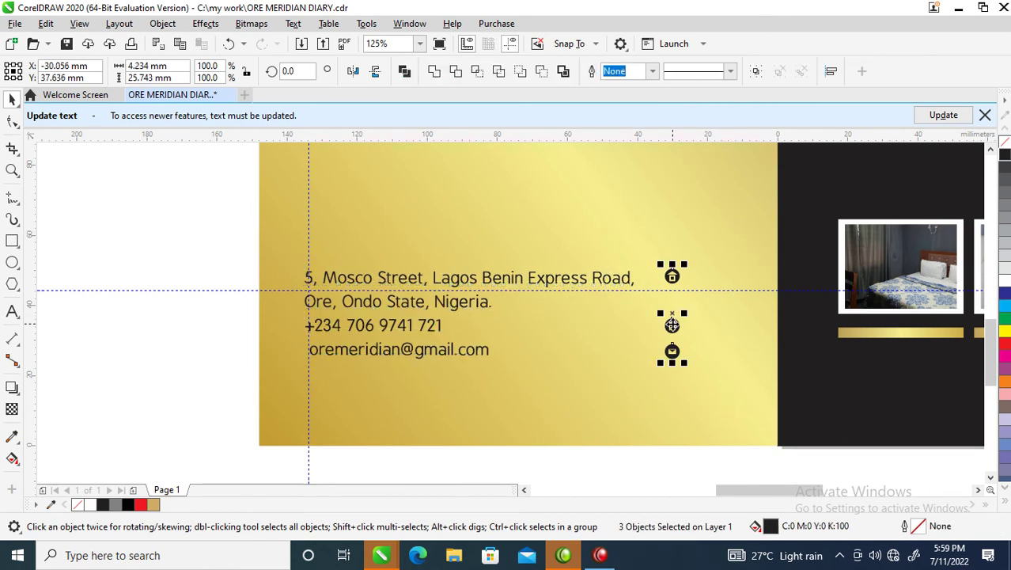
pyautogui.moveTo(671, 326); pyautogui.dragTo(290, 326)
pyautogui.moveTo(245, 273); pyautogui.dragTo(783, 432)
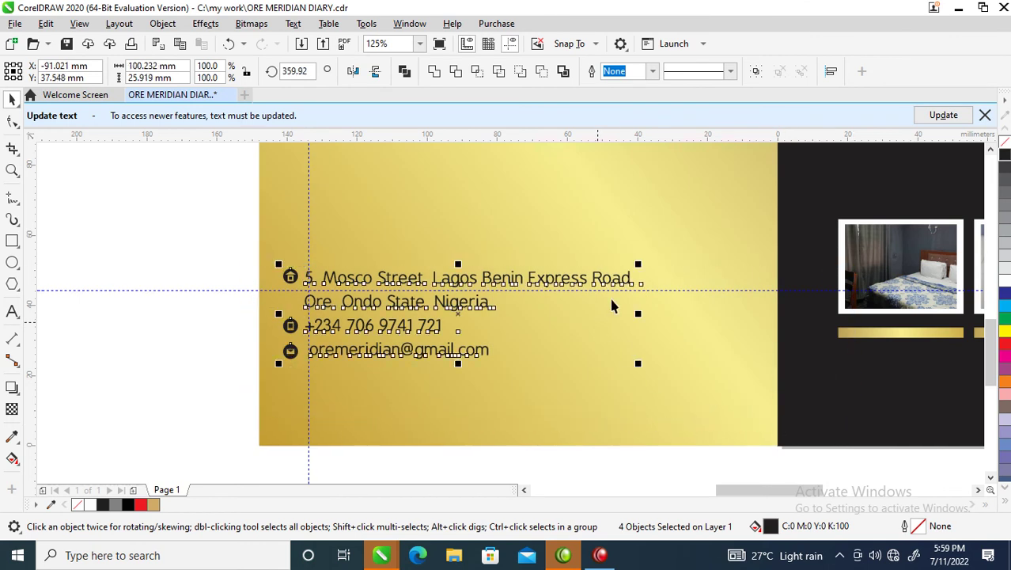
pyautogui.moveTo(625, 279); pyautogui.dragTo(690, 315)
pyautogui.scroll(-5, 688, 387)
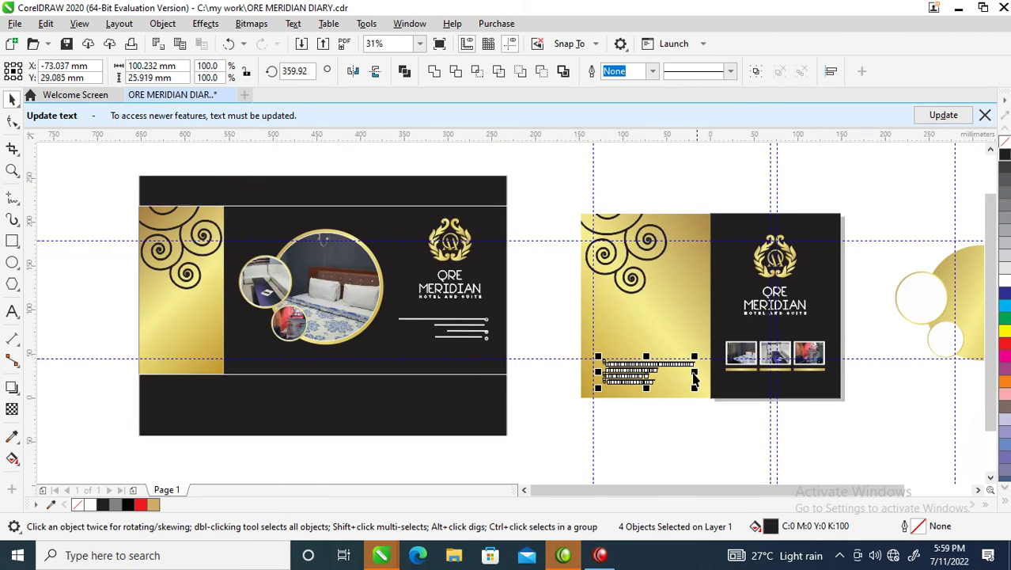
# Delete the leftover gold circle and its two smaller white circles beside the black A5 panel
pyautogui.press('z')
pyautogui.scroll(2, 864, 398)
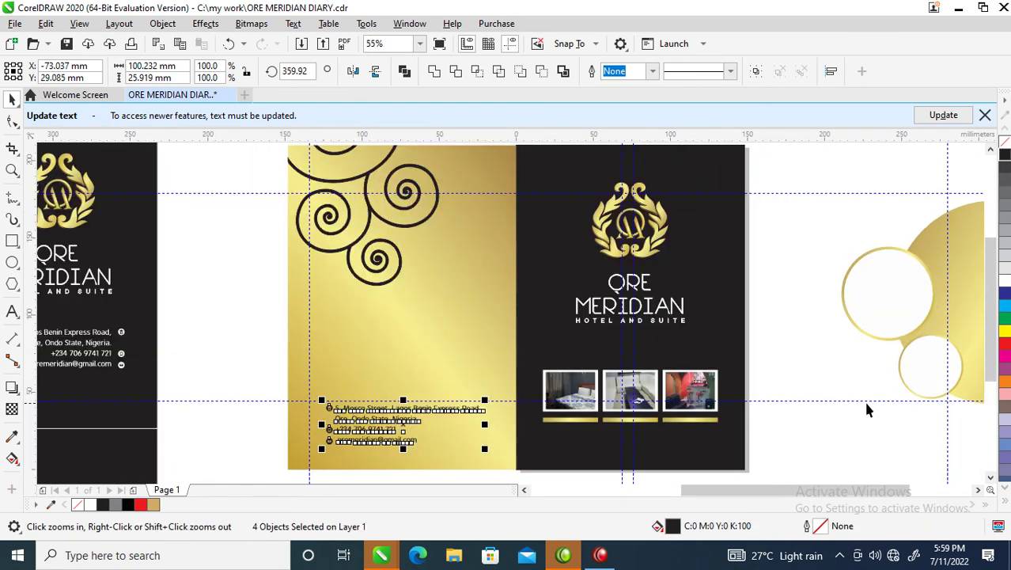
pyautogui.scroll(-5, 860, 362)
pyautogui.moveTo(829, 304); pyautogui.dragTo(934, 408)
pyautogui.moveTo(406, 233); pyautogui.dragTo(683, 481)
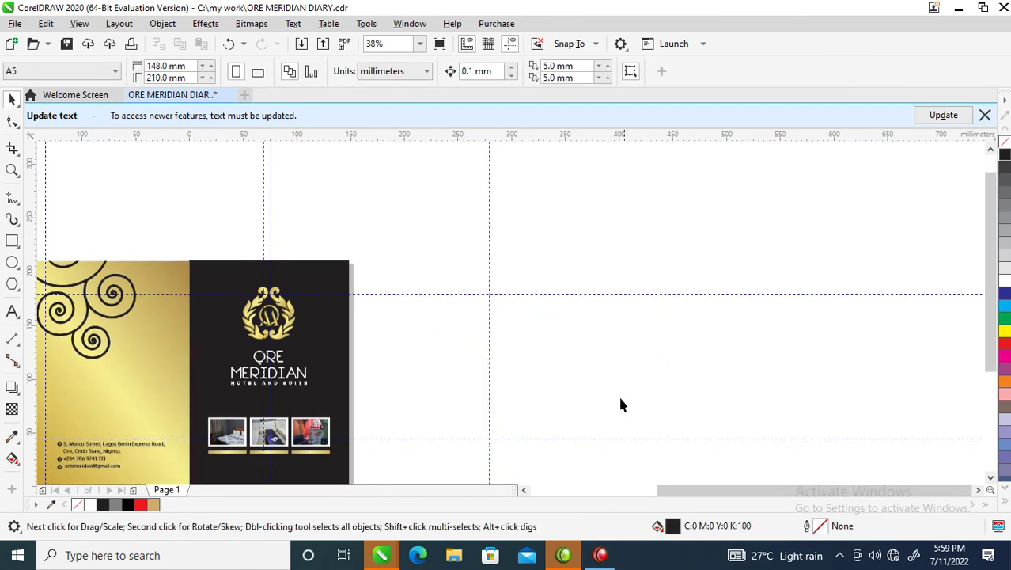
# Place a copy of the complete landscape design on the empty workspace beyond its lower-left corner
pyautogui.scroll(-2, 514, 379)
pyautogui.press('F2')
pyautogui.moveTo(191, 304); pyautogui.dragTo(675, 458)
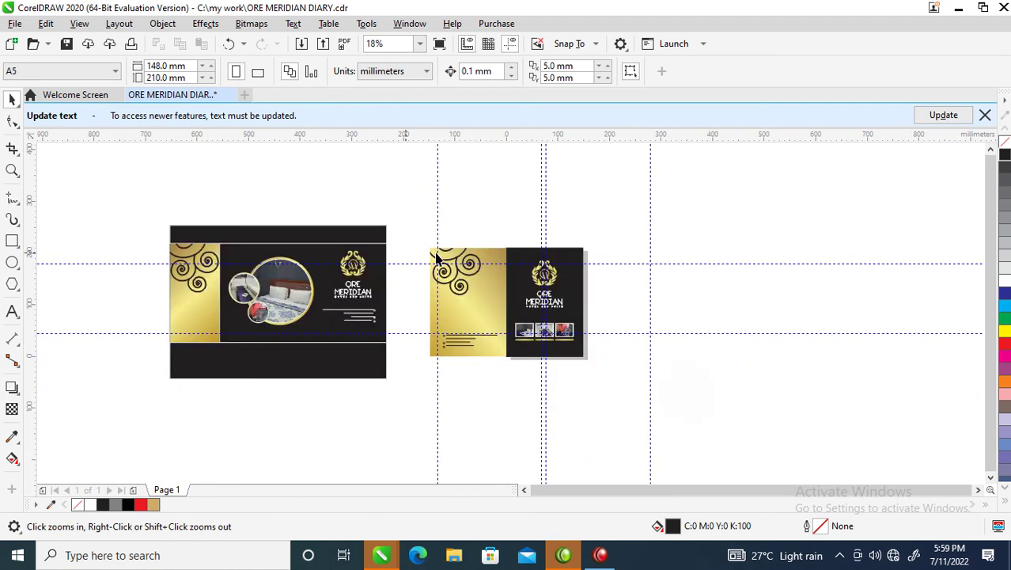
pyautogui.moveTo(113, 189); pyautogui.dragTo(717, 401)
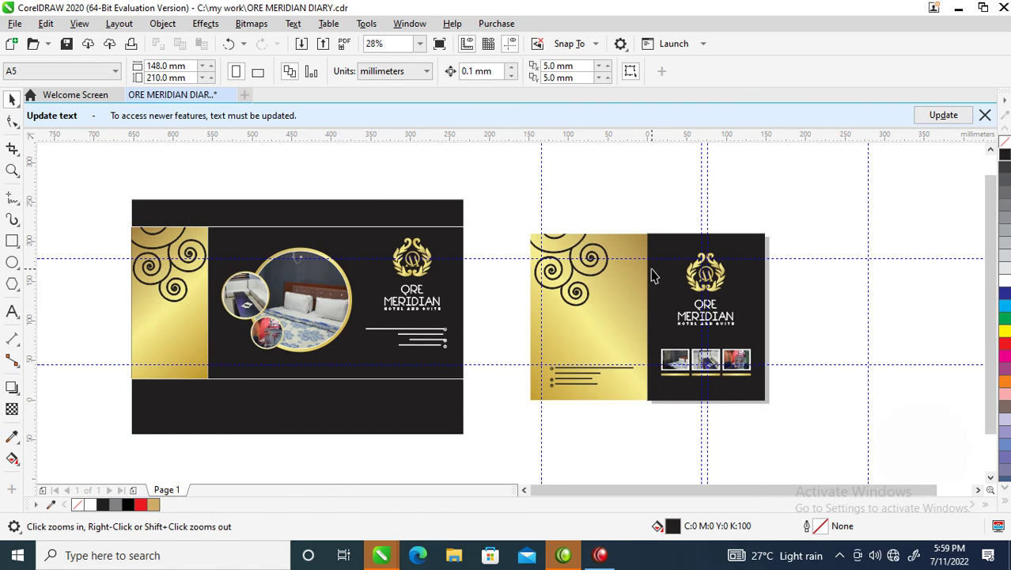
pyautogui.scroll(-2, 595, 281)
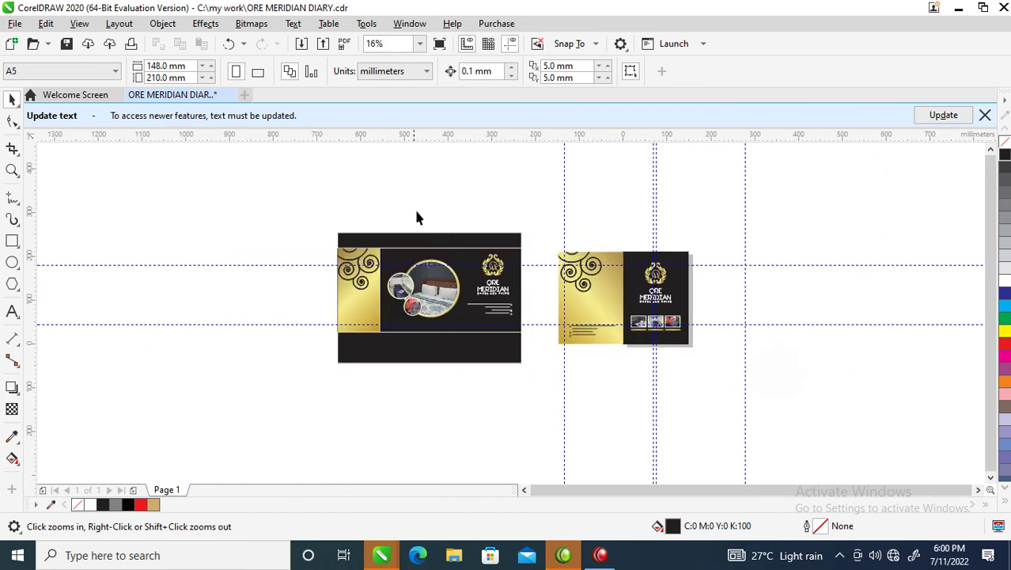
pyautogui.moveTo(275, 188); pyautogui.dragTo(562, 397)
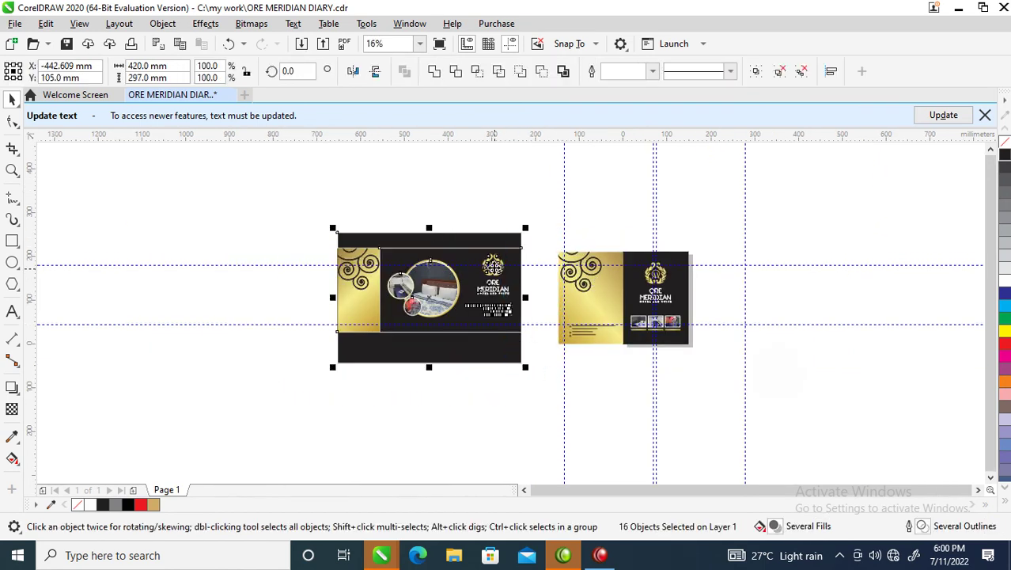
pyautogui.moveTo(410, 284); pyautogui.dragTo(158, 385)
pyautogui.press('z')
pyautogui.moveTo(76, 305); pyautogui.dragTo(270, 452)
pyautogui.press('space')
# Delete the black background rectangles that extend above and below the copied landscape design
pyautogui.click(496, 230)
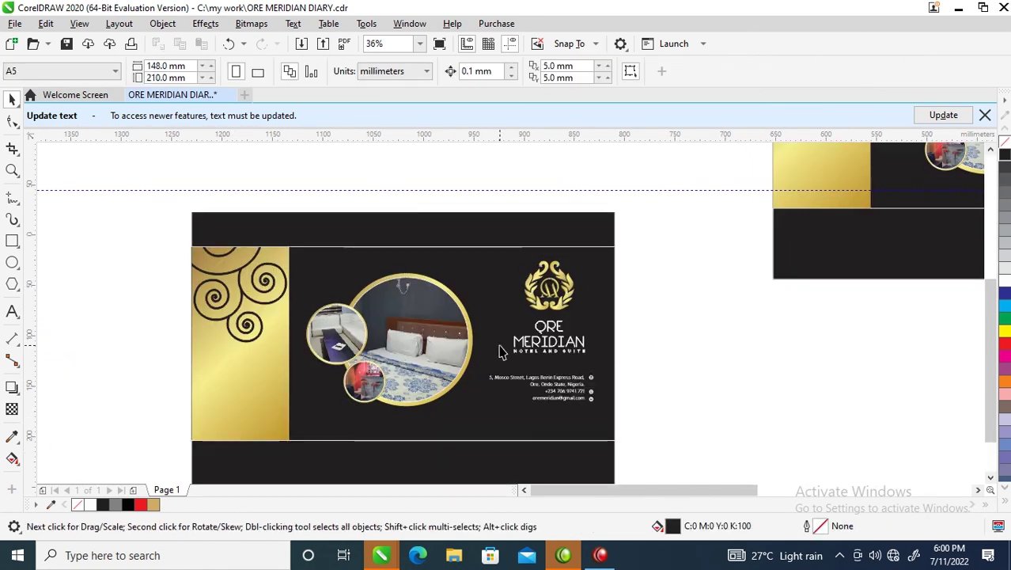
pyautogui.press('Escape')
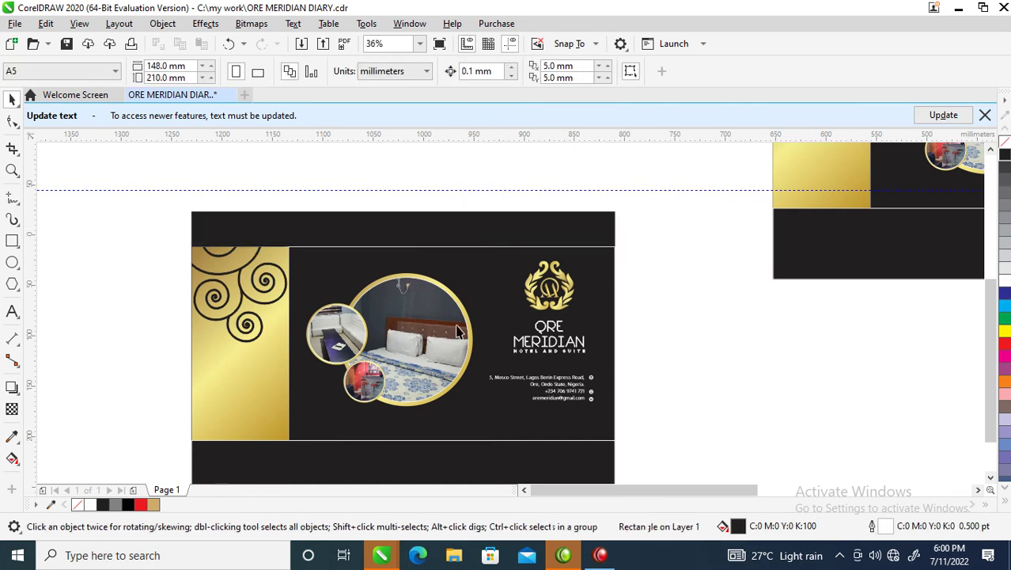
pyautogui.click(420, 229)
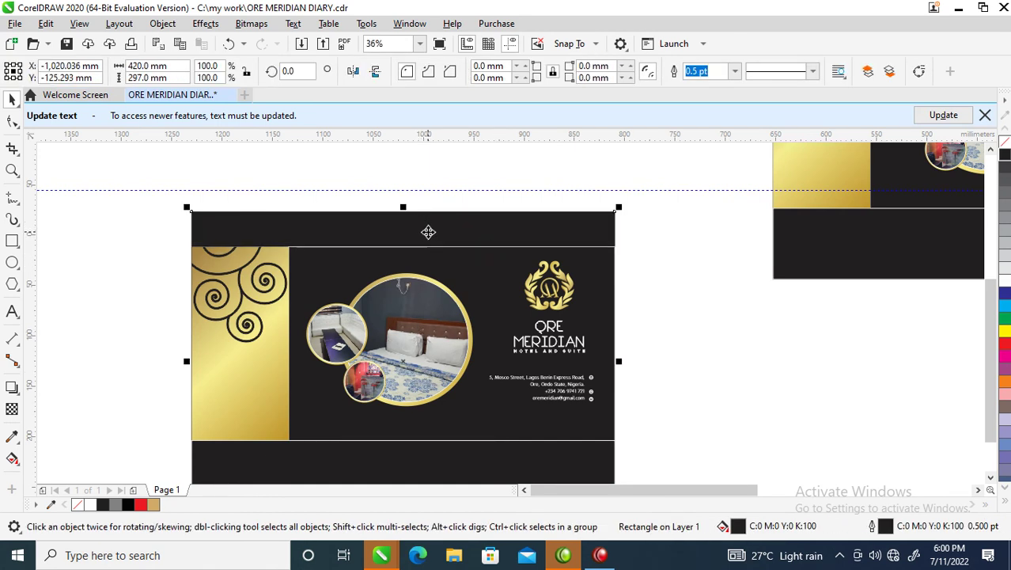
pyautogui.press('Delete')
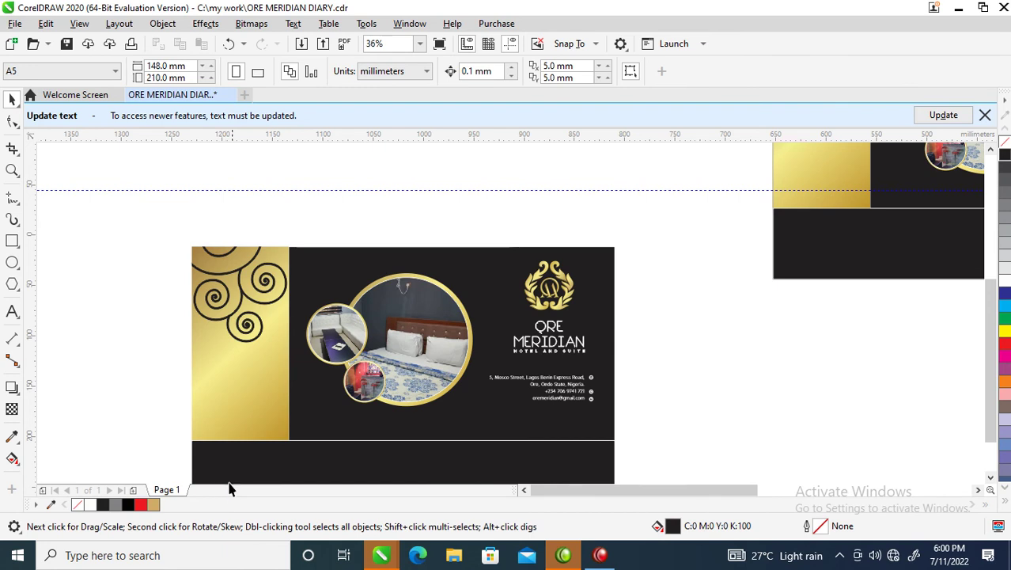
pyautogui.click(237, 461)
pyautogui.press('Delete')
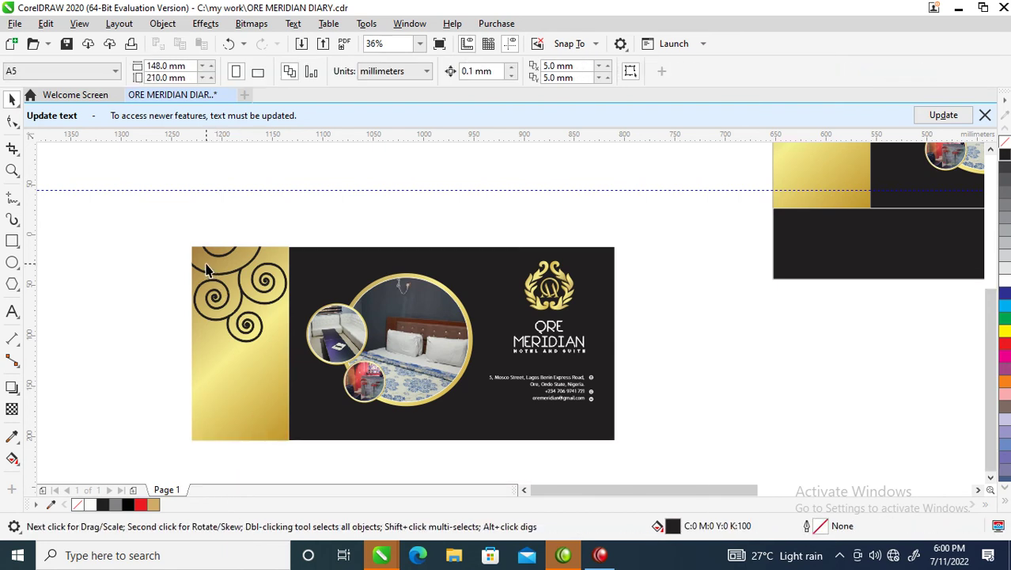
# Skew the copied design's gold swirl panel vertically by about 33° so its outer edge rises
pyautogui.moveTo(168, 231); pyautogui.dragTo(320, 463)
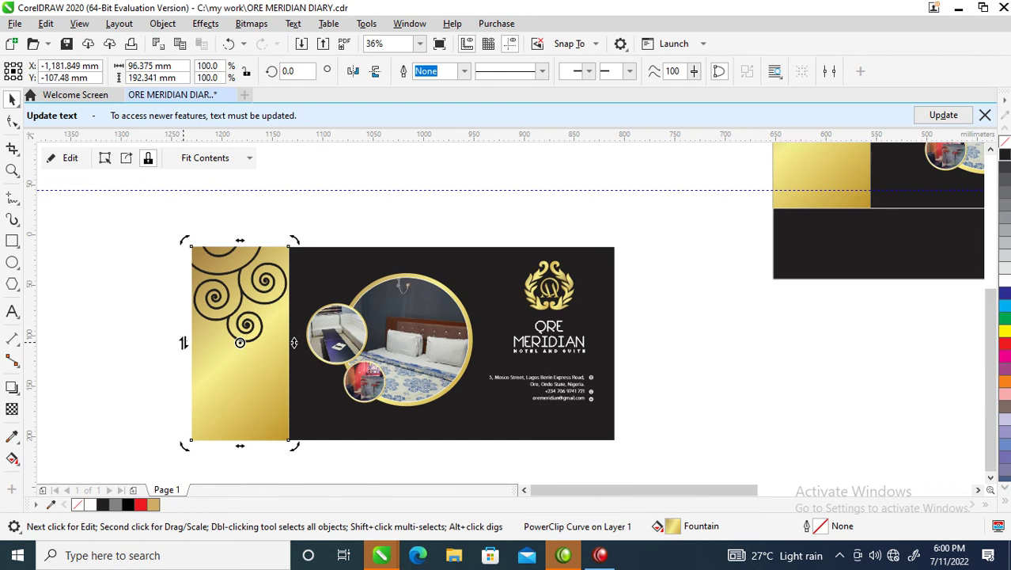
pyautogui.moveTo(184, 342); pyautogui.dragTo(199, 277)
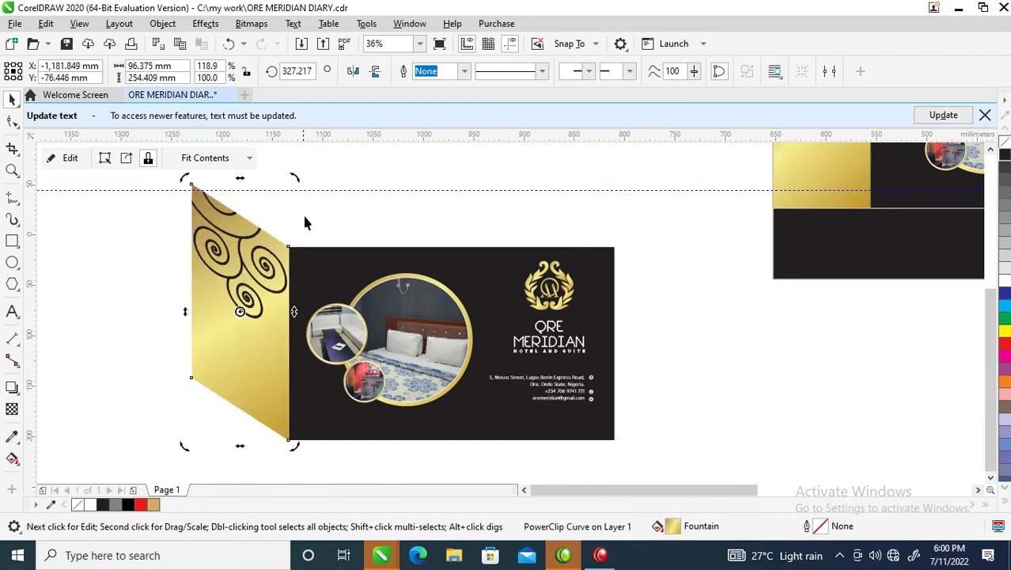
# Skew the copied design's black panel with its photos, logo and contact text vertically by about 11.5°, raising its outer edge
pyautogui.moveTo(287, 161); pyautogui.dragTo(701, 448)
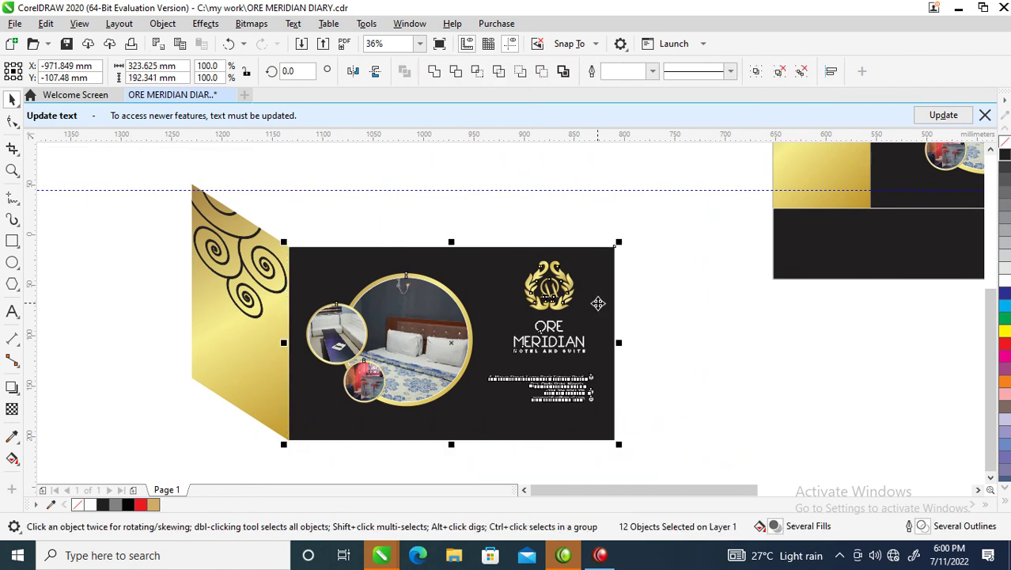
pyautogui.click(546, 299)
pyautogui.moveTo(623, 346); pyautogui.dragTo(617, 276)
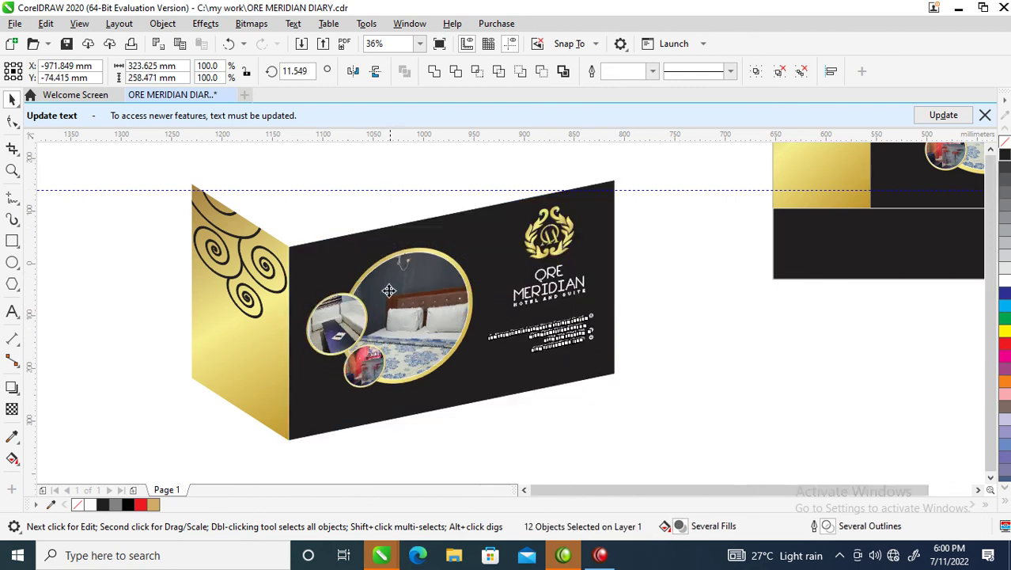
# Place a copy of the skewed black panel behind the mockup as its back wall and fill it with 40% black
pyautogui.scroll(-2, 399, 293)
pyautogui.press('F2')
pyautogui.moveTo(277, 204); pyautogui.dragTo(606, 364)
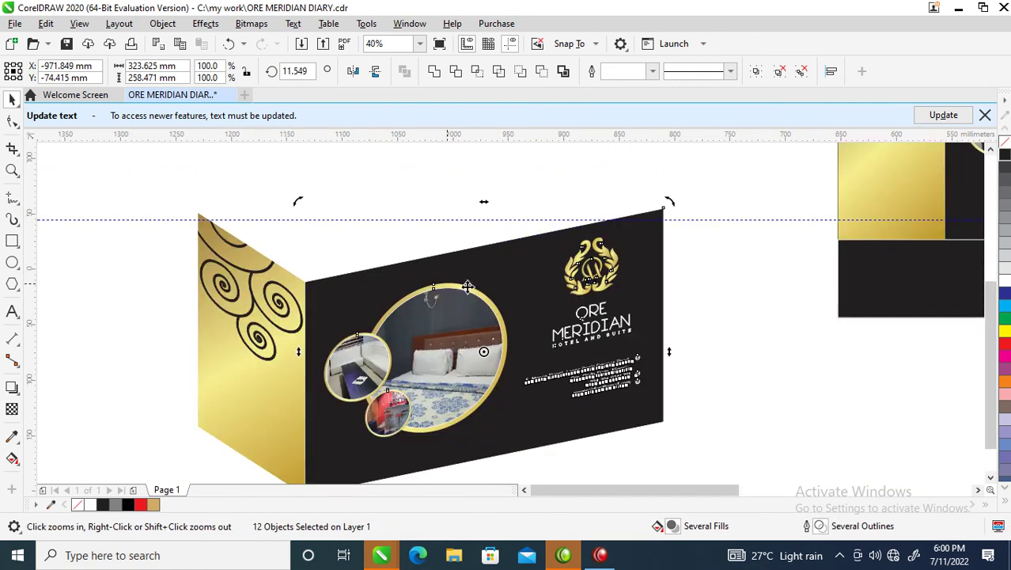
pyautogui.moveTo(416, 270); pyautogui.dragTo(314, 203)
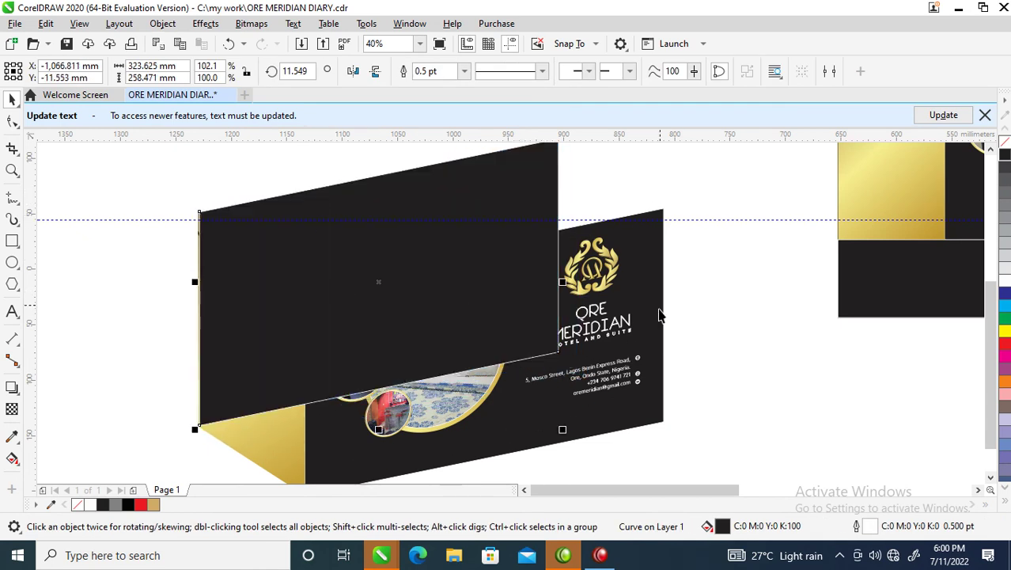
pyautogui.click(1006, 231)
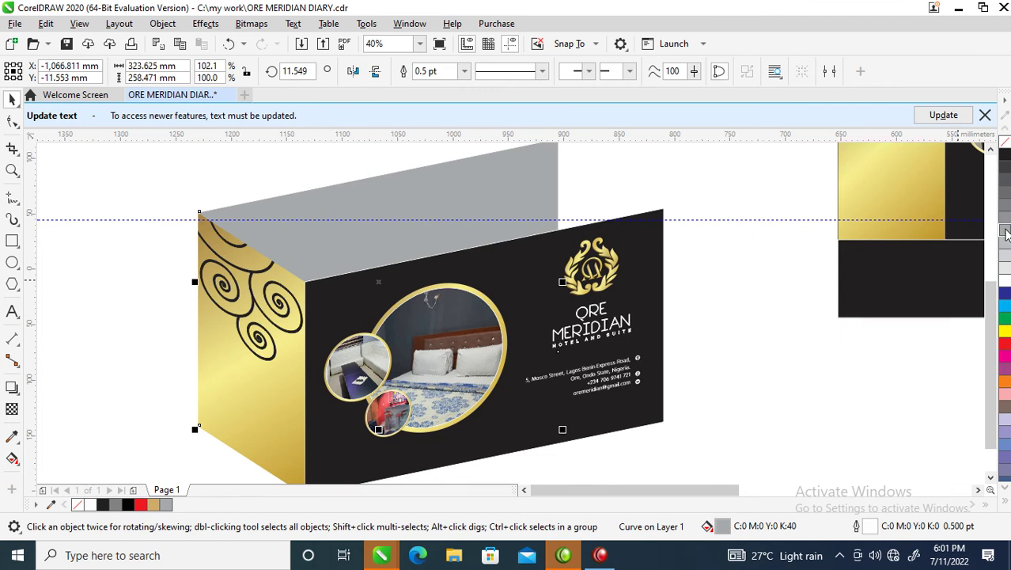
# Copy the skewed gold swirl panel to the opposite end of the mockup, joining the front and back walls
pyautogui.press('F3')
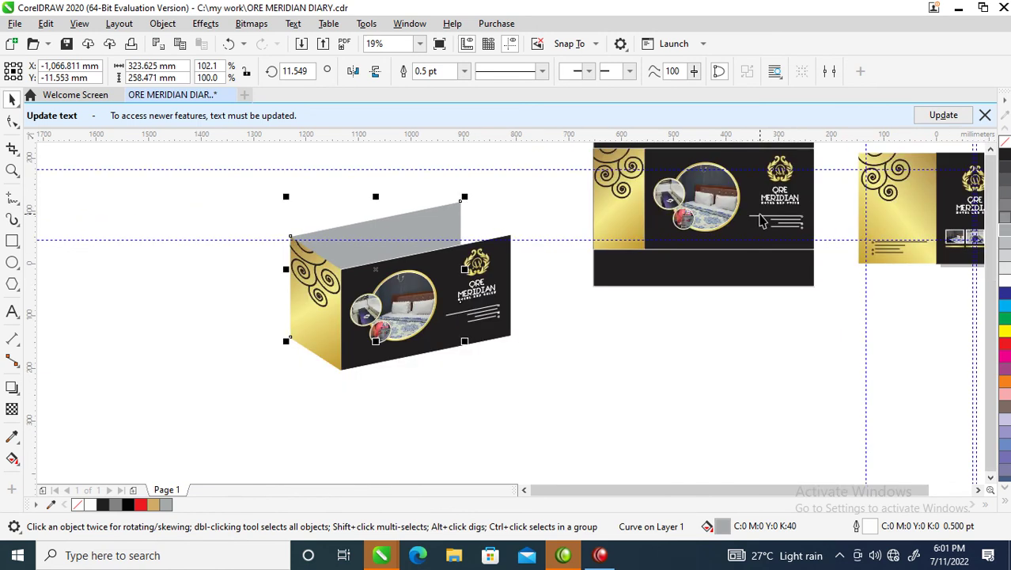
pyautogui.press('F2')
pyautogui.moveTo(235, 176); pyautogui.dragTo(621, 419)
pyautogui.click(349, 323)
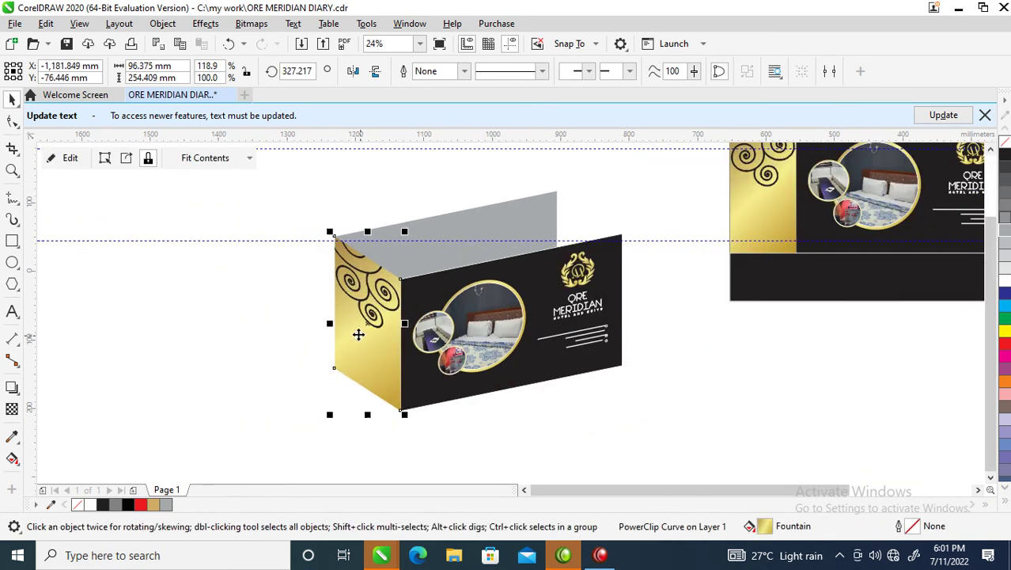
pyautogui.moveTo(360, 324); pyautogui.dragTo(586, 284)
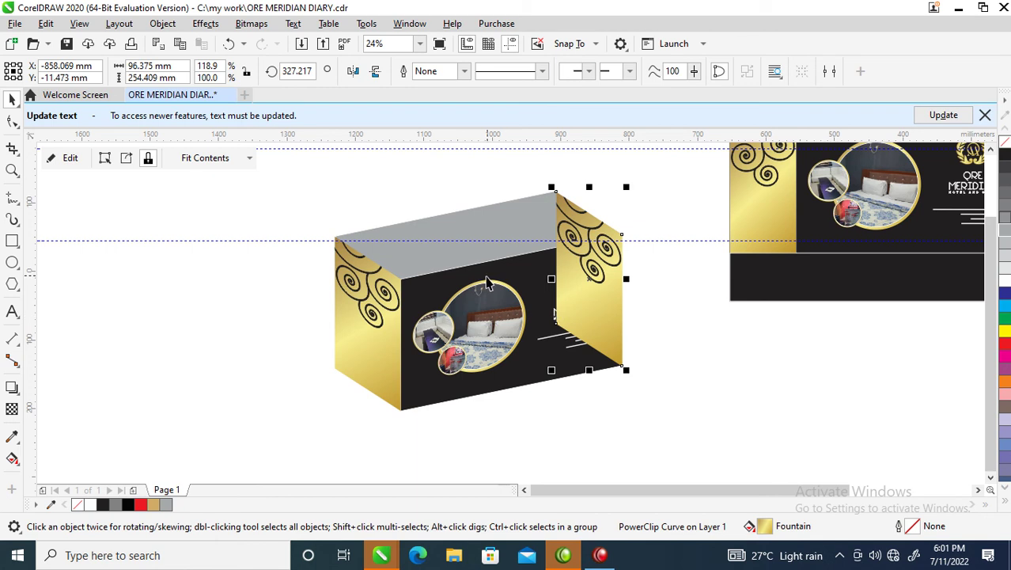
# Extract the swirl artwork from the copied gold end panel and delete it
pyautogui.rightClick(582, 224)
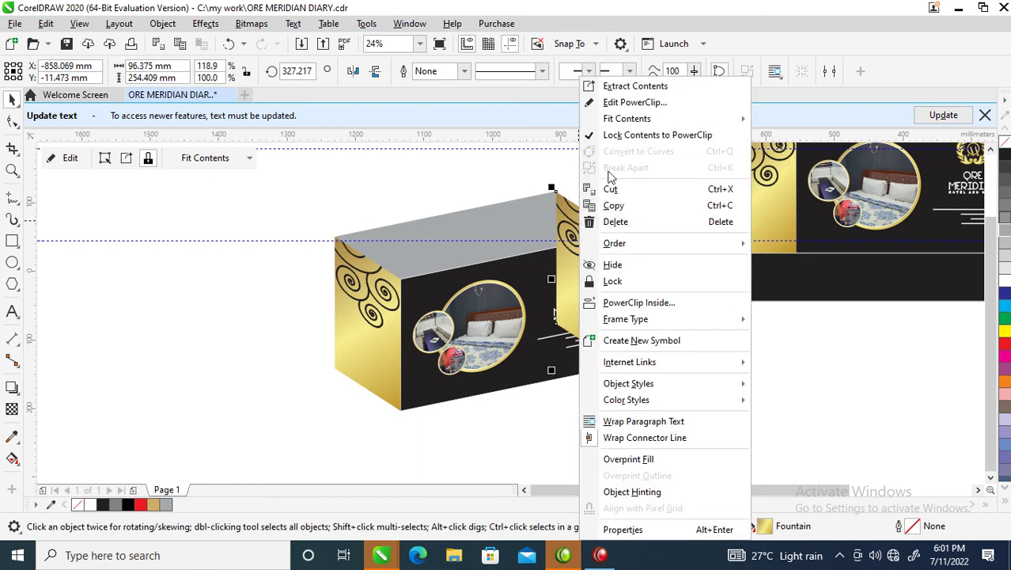
pyautogui.click(634, 86)
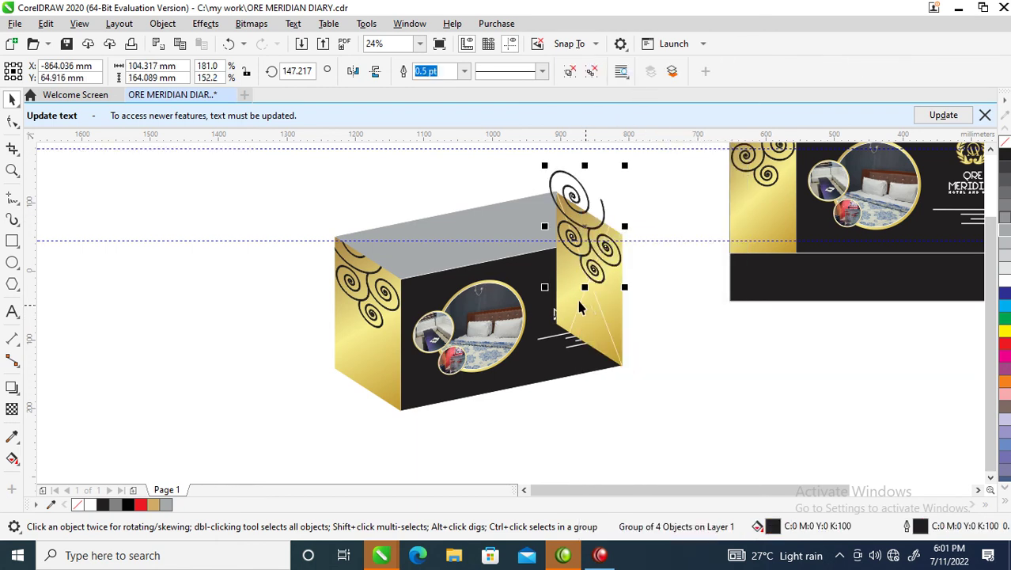
pyautogui.press('Delete')
# Remove the PowerClip frame from the copied end panel, then fill it with 50% black behind the front panel
pyautogui.click(584, 261)
pyautogui.rightClick(587, 260)
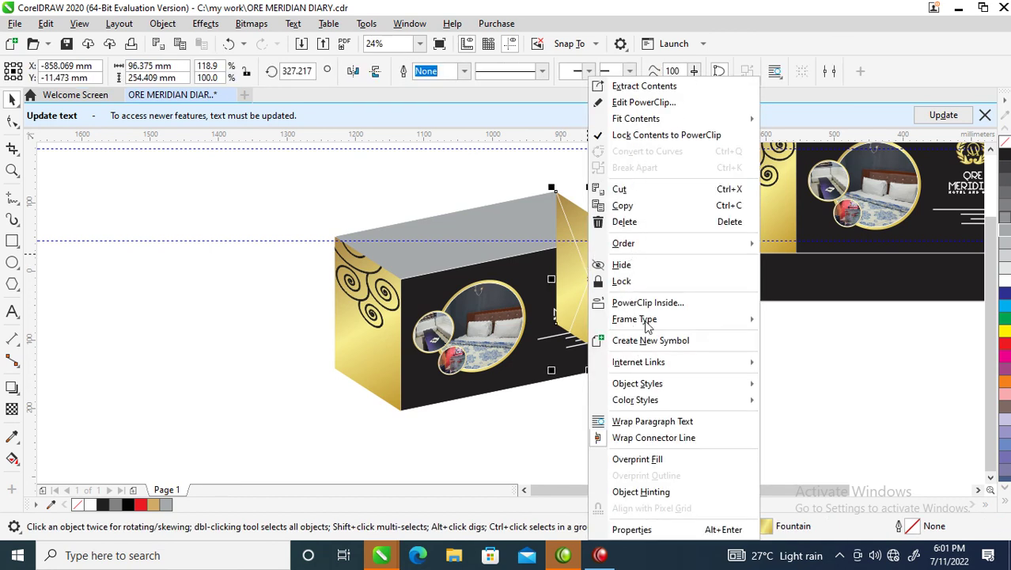
pyautogui.moveTo(646, 323)
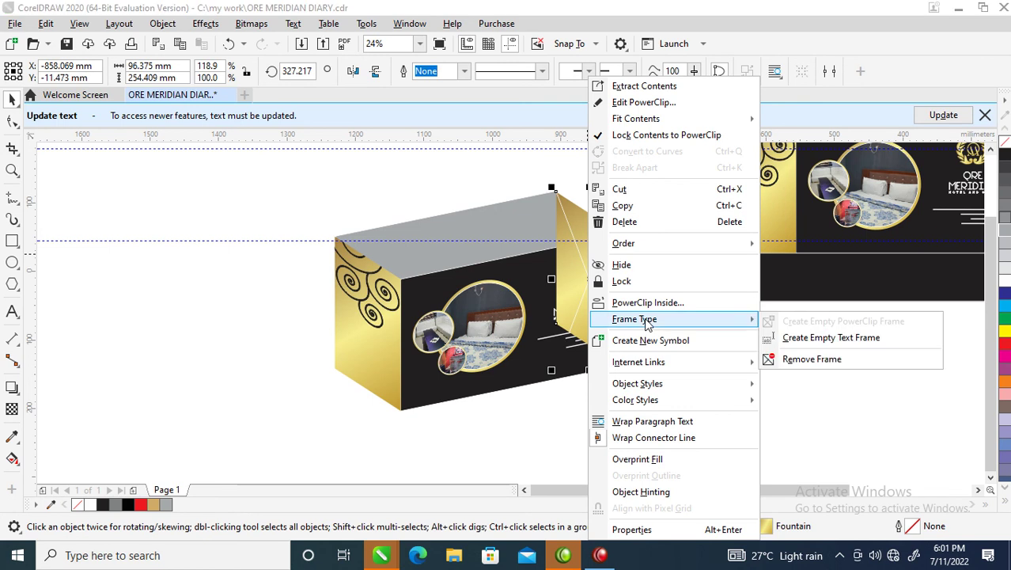
pyautogui.click(797, 360)
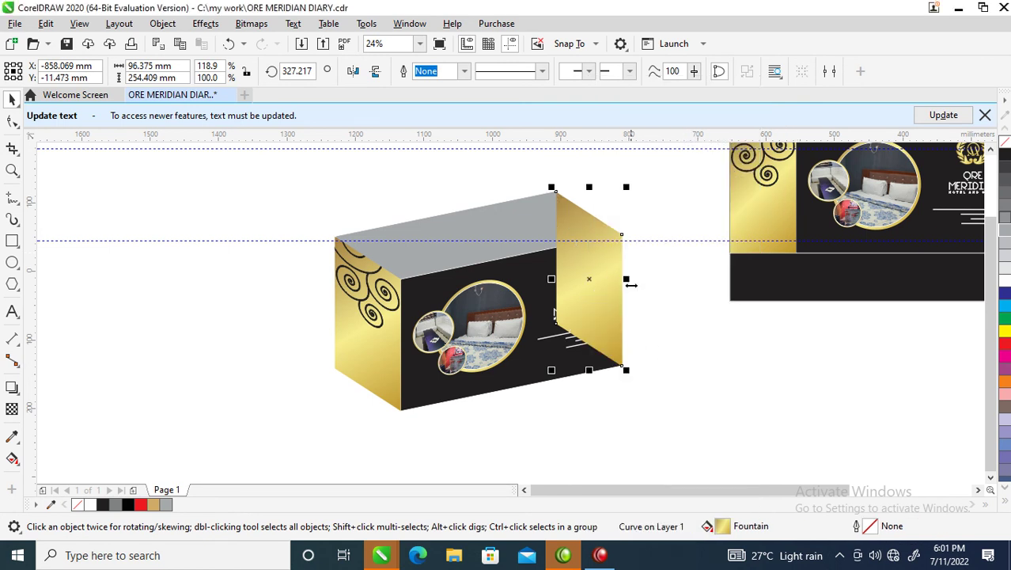
pyautogui.click(1006, 222)
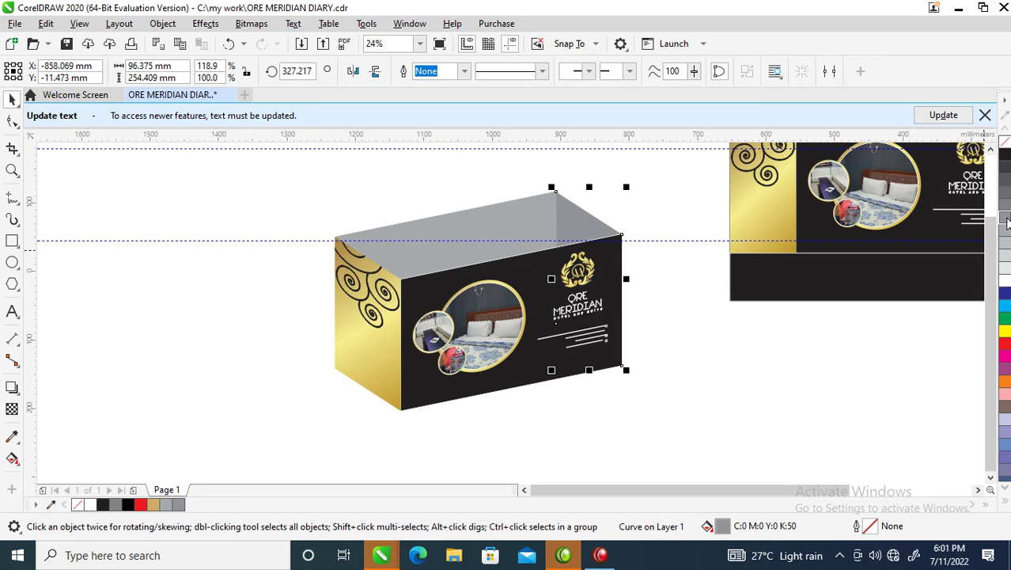
# Duplicate the two grey inner walls, fill the copies with 100% black, and group them below the originals
pyautogui.press('z')
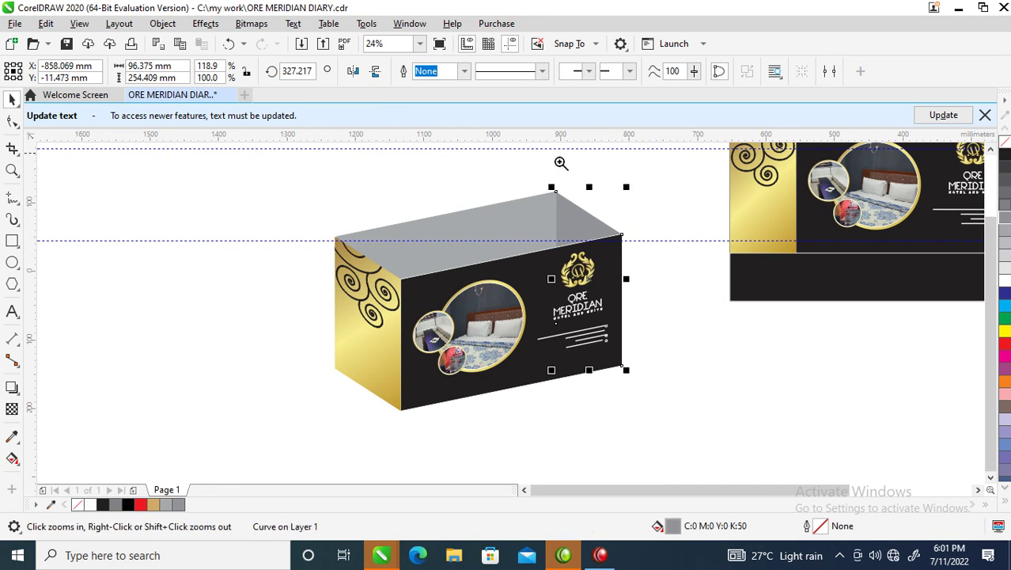
pyautogui.moveTo(269, 440); pyautogui.dragTo(715, 141)
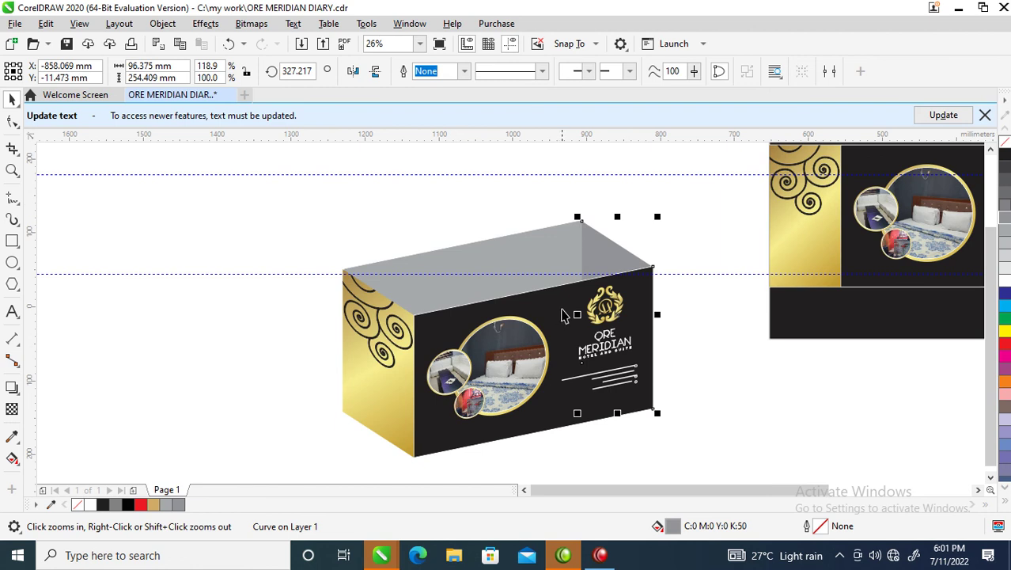
pyautogui.keyDown('shift'); pyautogui.click(557, 241); pyautogui.keyUp('shift')
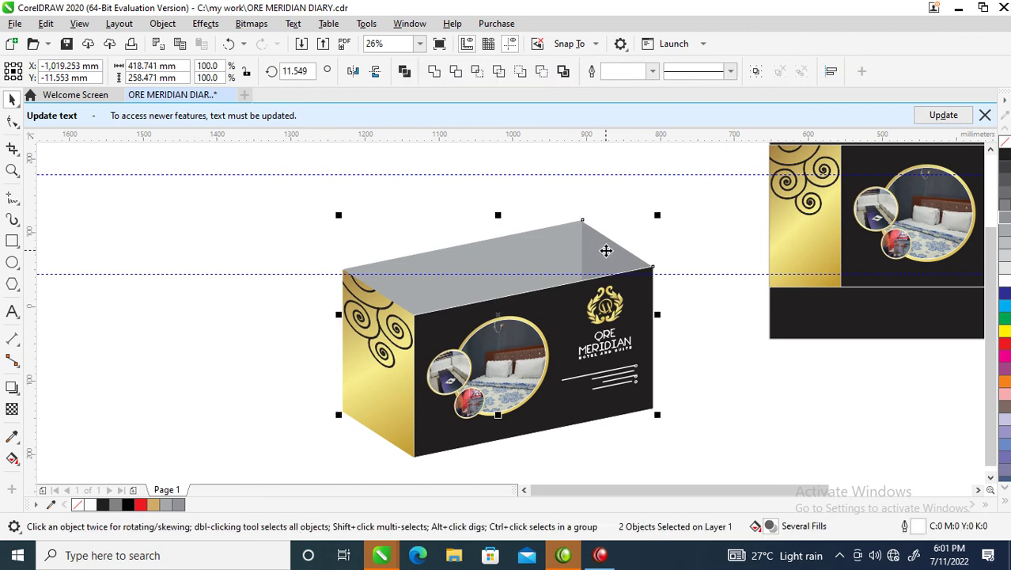
pyautogui.moveTo(607, 250); pyautogui.dragTo(609, 196)
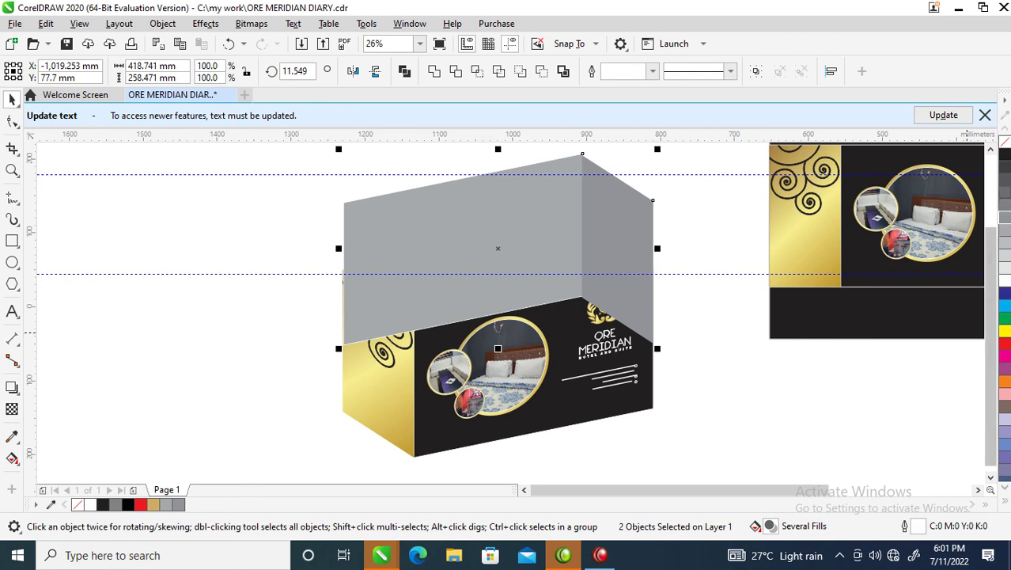
pyautogui.click(1005, 158)
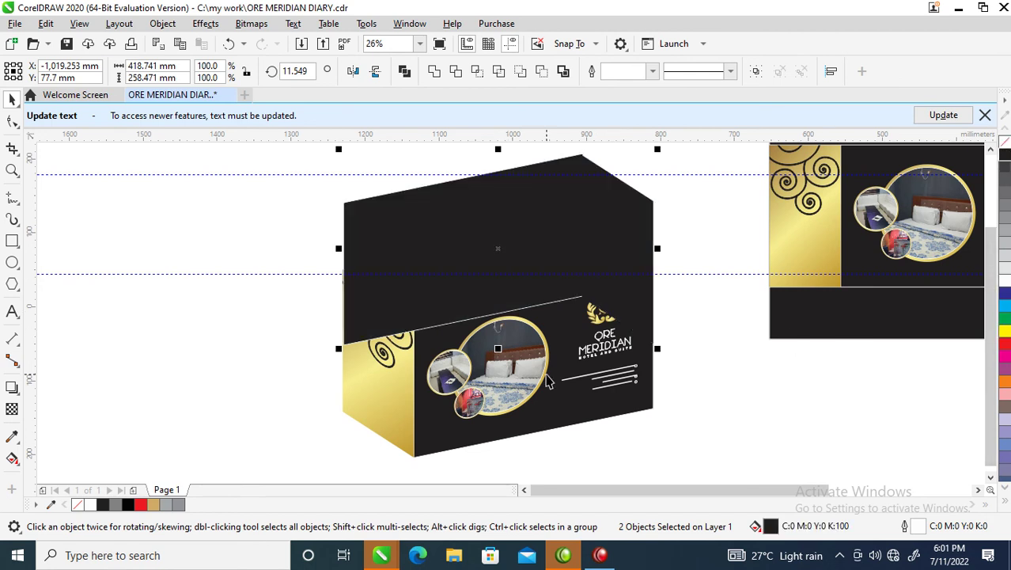
pyautogui.hotkey('ctrl', 'g')
pyautogui.moveTo(597, 209); pyautogui.dragTo(597, 382)
# Group the two grey inner walls and PowerClip the black wall group inside them
pyautogui.keyDown('shift'); pyautogui.click(574, 233); pyautogui.keyUp('shift')
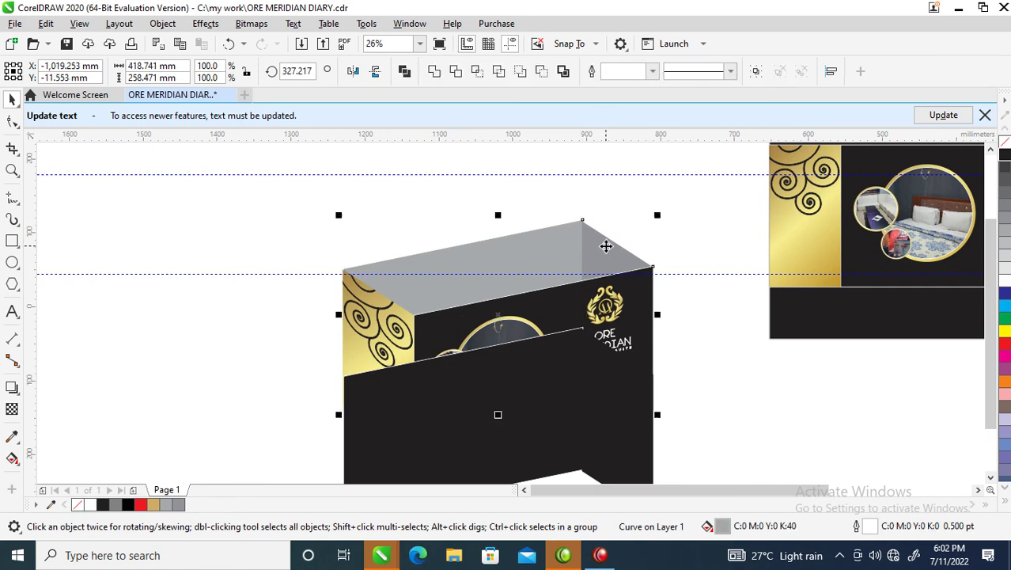
pyautogui.hotkey('ctrl', 'g')
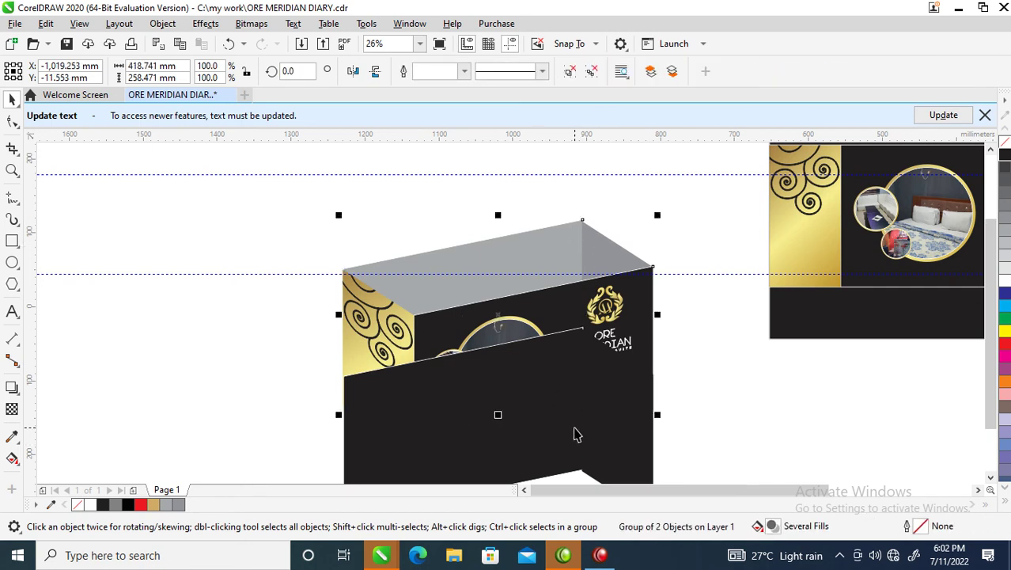
pyautogui.moveTo(576, 434); pyautogui.dragTo(554, 259)
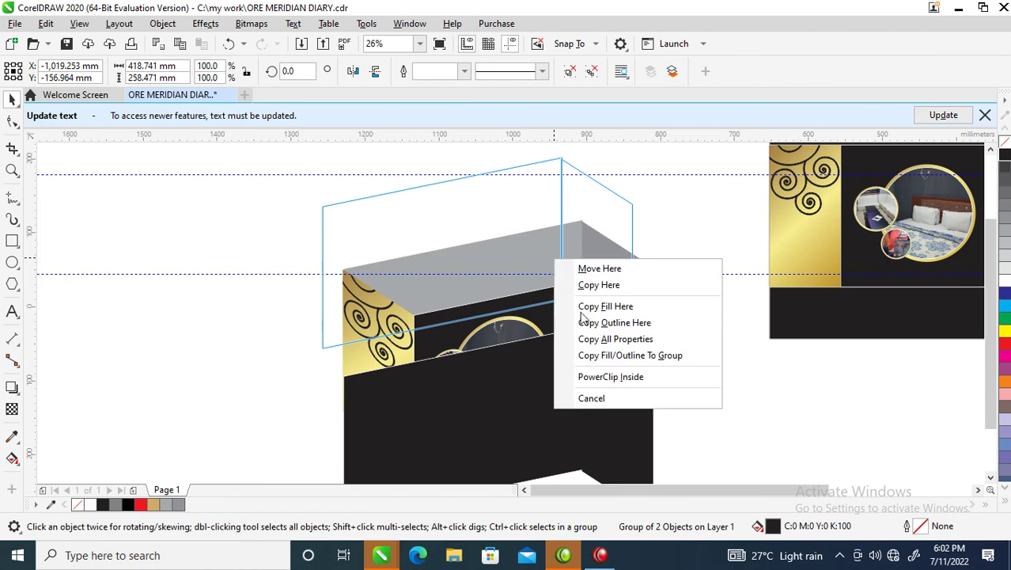
pyautogui.click(610, 377)
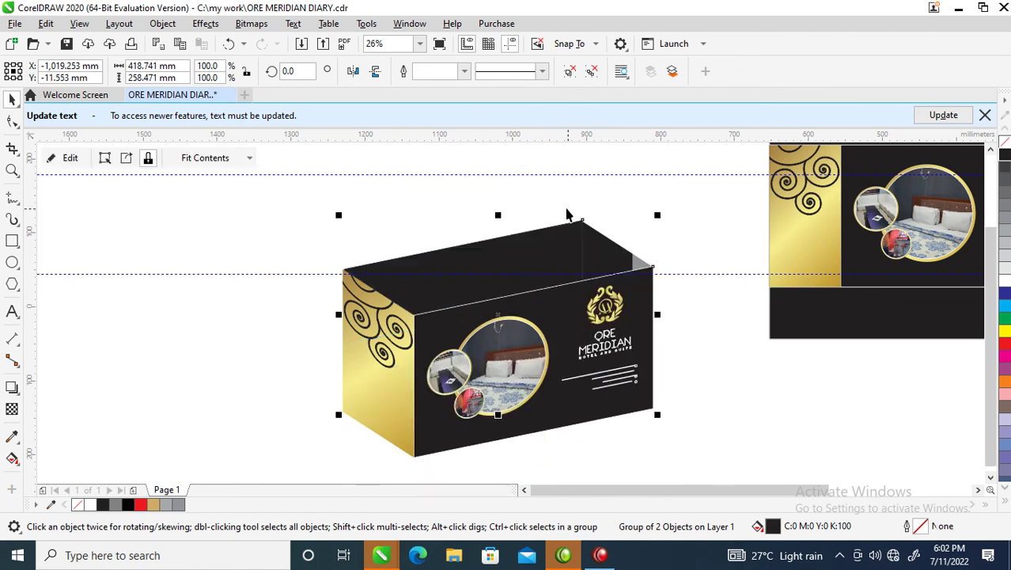
# Move the clipped black walls upward so they form only a dark band along the upper rim of the inner walls
pyautogui.click(543, 258)
pyautogui.moveTo(543, 258); pyautogui.dragTo(560, 202)
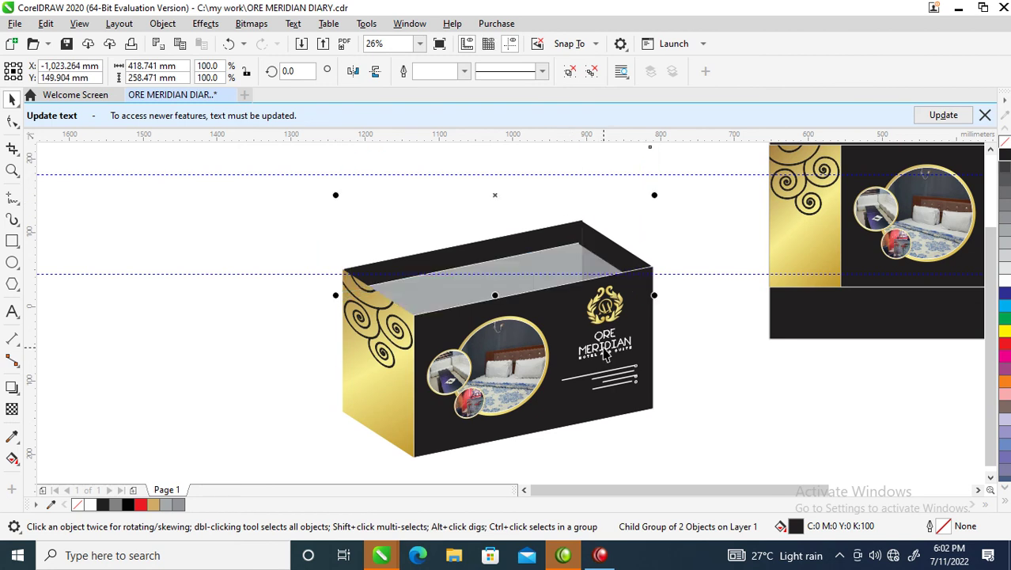
pyautogui.click(718, 334)
# Draw a white, outline-free circle about 9 mm wide near the front panel's upper edge and copy it beside the logo
pyautogui.press('z')
pyautogui.moveTo(294, 201); pyautogui.dragTo(750, 348)
pyautogui.moveTo(750, 348); pyautogui.dragTo(765, 361)
pyautogui.hotkey('ctrl', 'z')
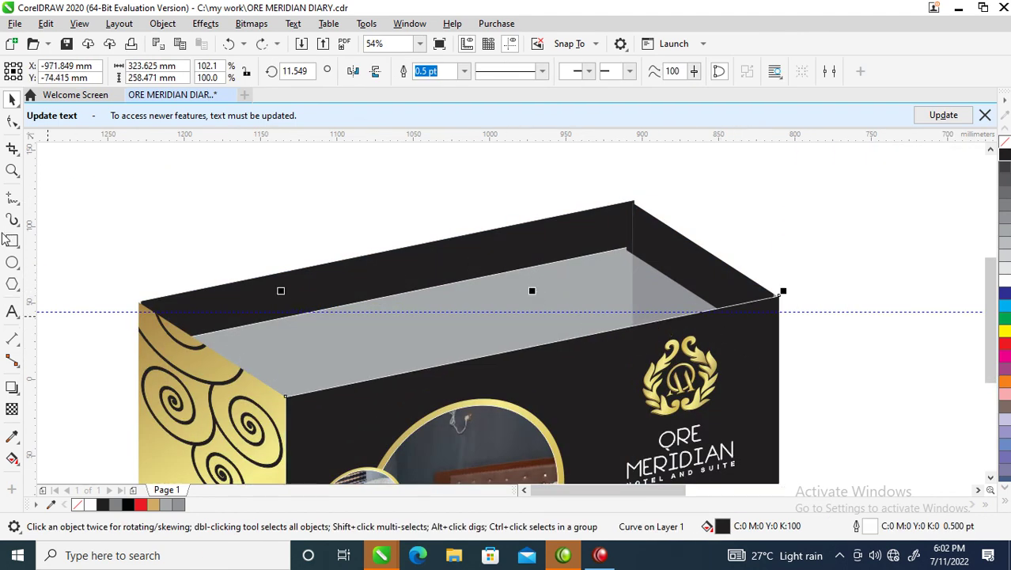
pyautogui.click(12, 263)
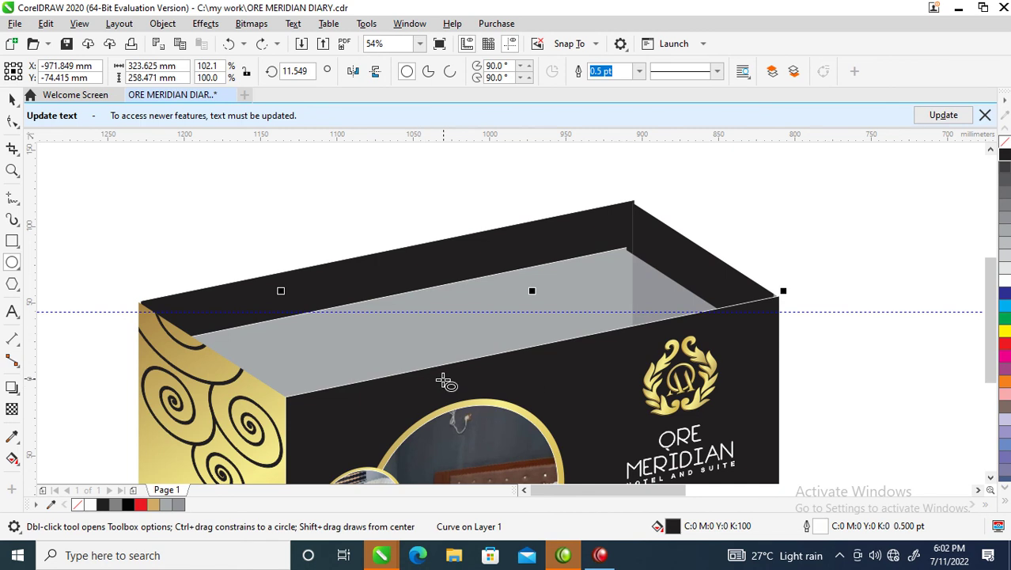
pyautogui.moveTo(443, 379)
pyautogui.mouseDown()
pyautogui.moveTo(468, 402)
pyautogui.moveTo(455, 395)
pyautogui.mouseUp()
pyautogui.click(1005, 261)
pyautogui.press('space')
pyautogui.moveTo(448, 385); pyautogui.dragTo(622, 354)
pyautogui.rightClick(622, 354)
pyautogui.click(461, 281)
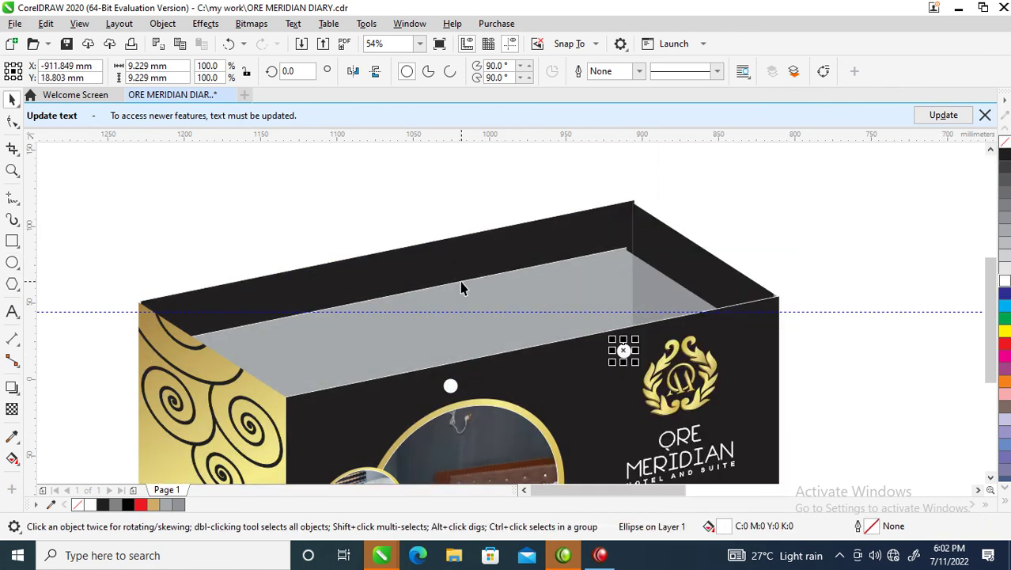
# Draw a curved Bézier handle about 131 by 109 mm from the first white circle, over the opening, to the circle beside the logo
pyautogui.click(13, 203)
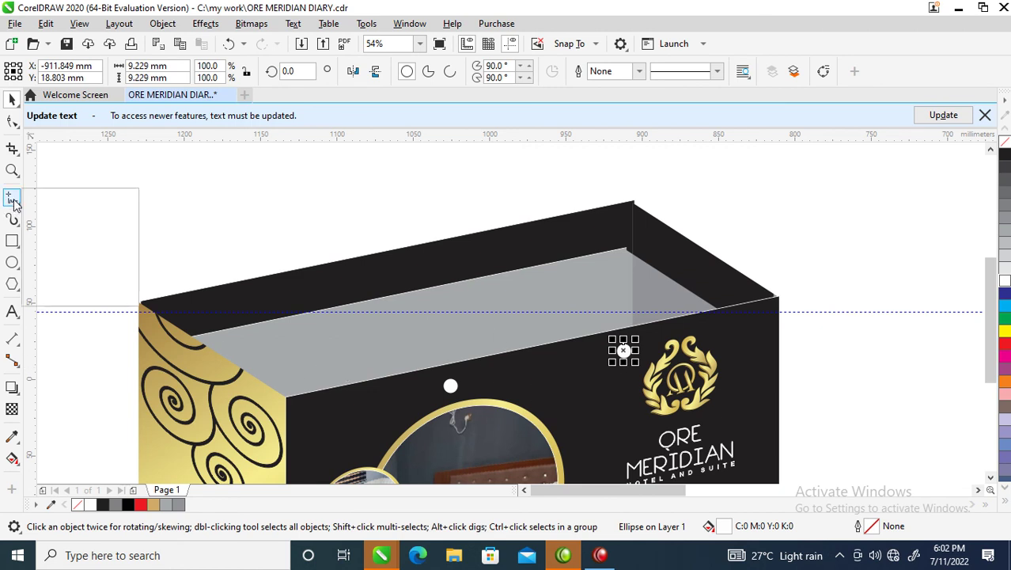
pyautogui.click(58, 231)
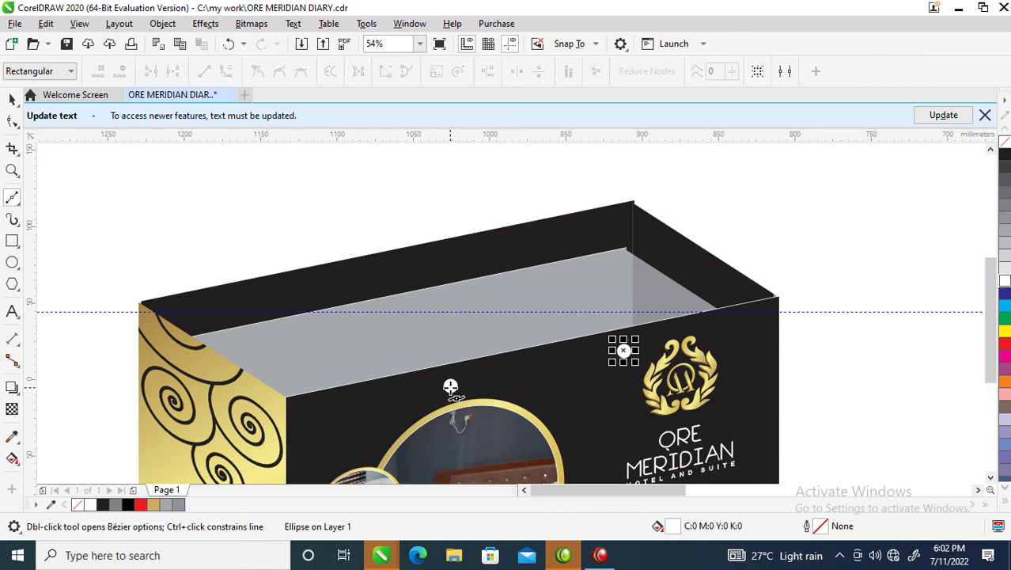
pyautogui.click(451, 387)
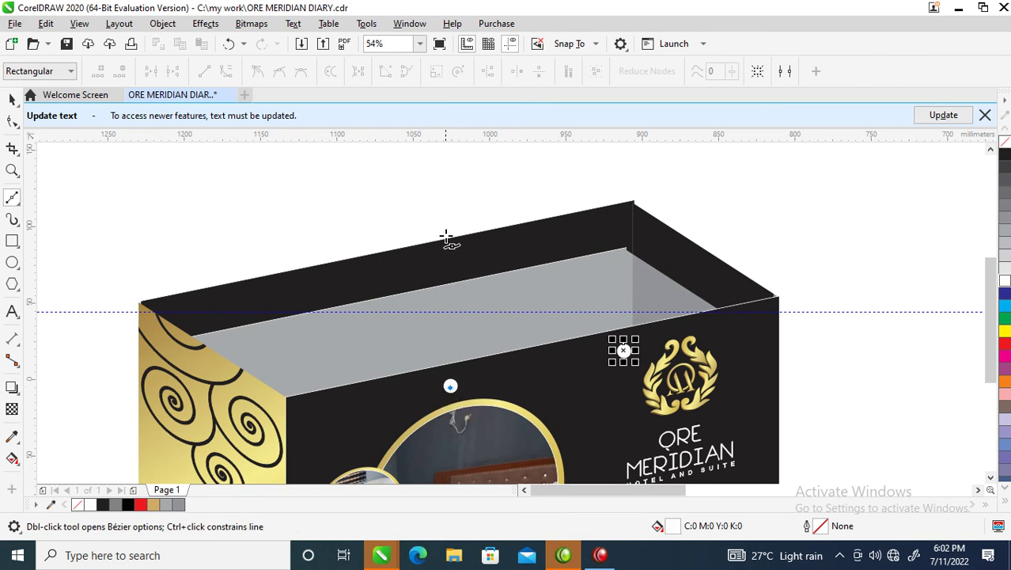
pyautogui.moveTo(450, 224); pyautogui.dragTo(503, 218)
pyautogui.moveTo(581, 277); pyautogui.dragTo(599, 321)
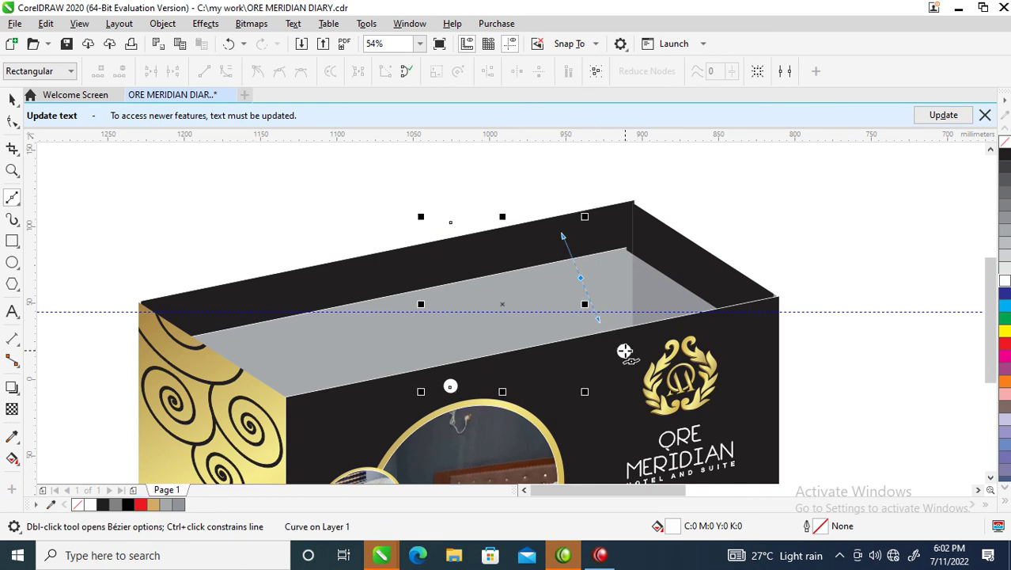
pyautogui.click(624, 350)
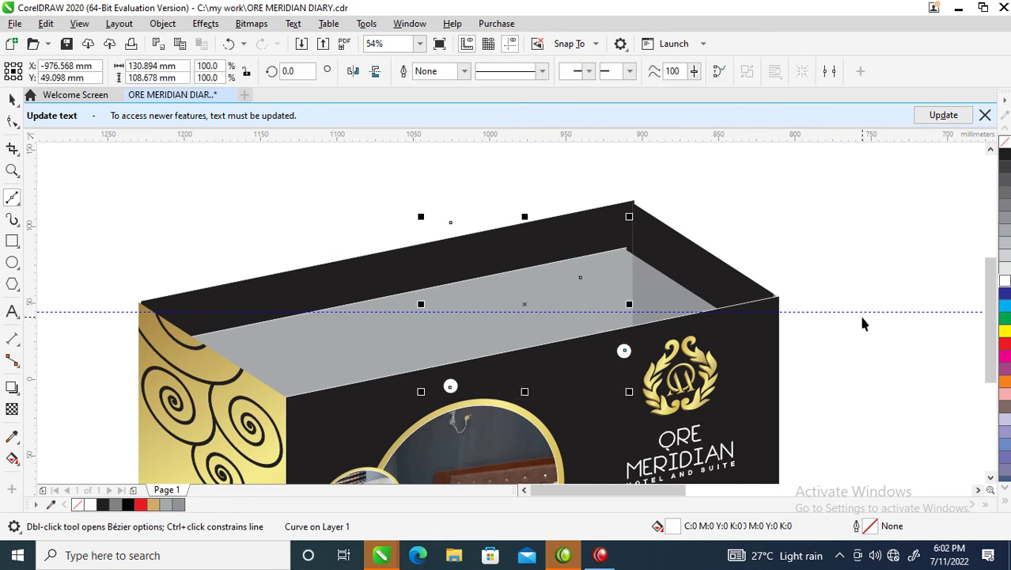
pyautogui.press('space')
# Set the handle curve's outline colour to gold, C0 M20 Y60 K20
pyautogui.rightClick(1005, 280)
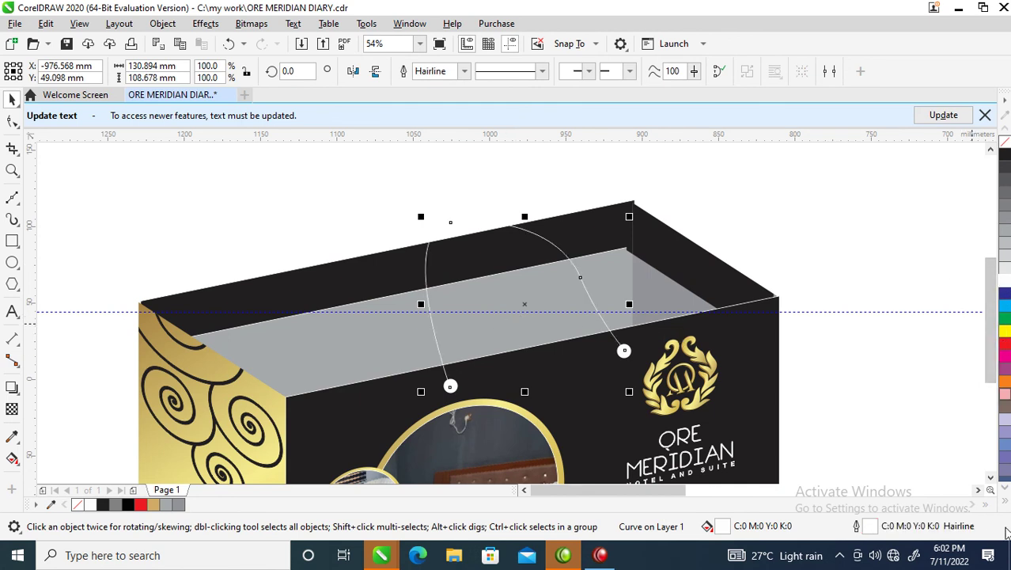
pyautogui.click(1004, 501)
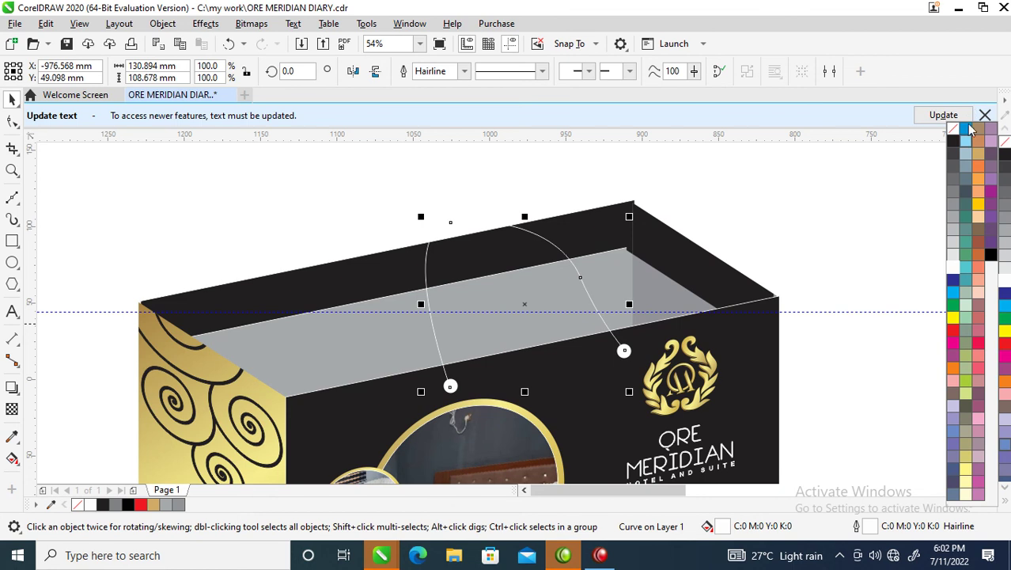
pyautogui.rightClick(982, 154)
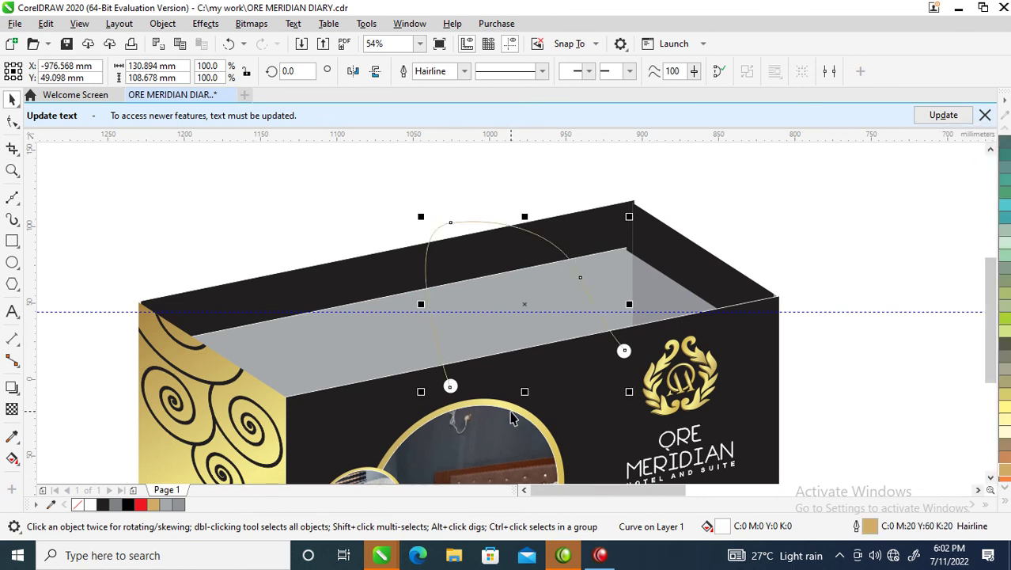
# Give the handle outline a 17 pt width with rounded corners and round line caps, placed behind the fill and scaling with the object
pyautogui.press('F12')
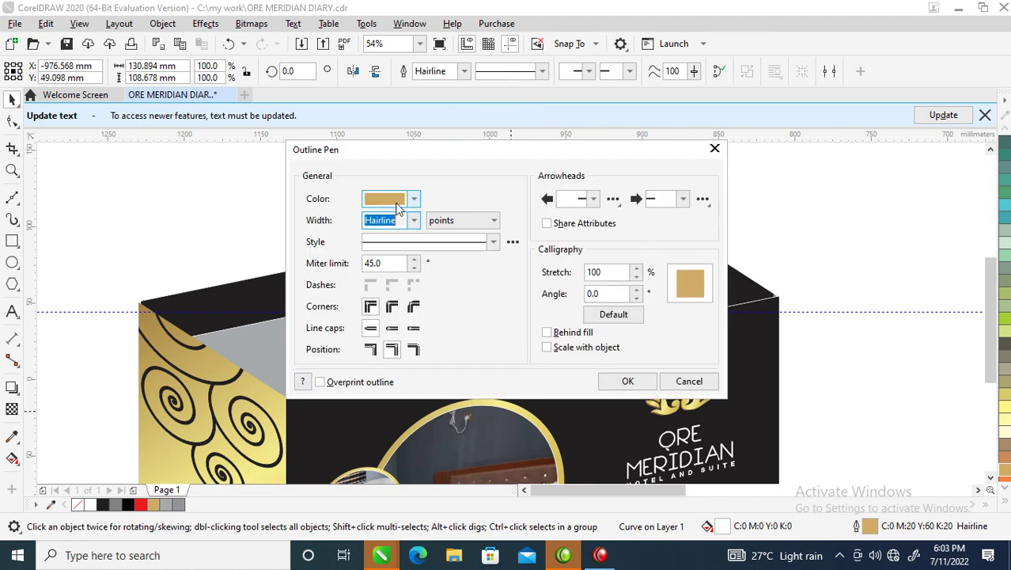
pyautogui.write('17')
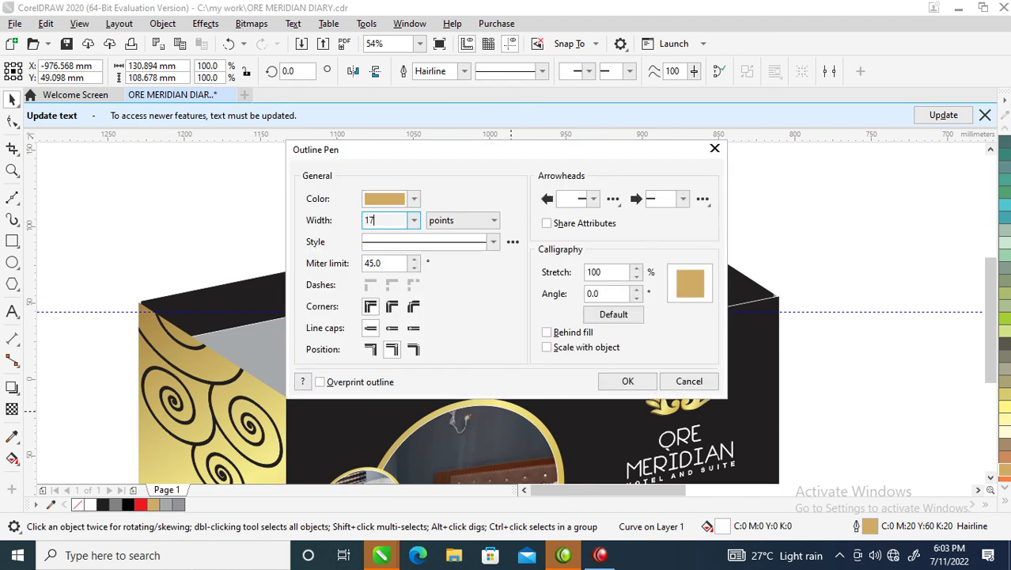
pyautogui.click(546, 332)
pyautogui.click(547, 348)
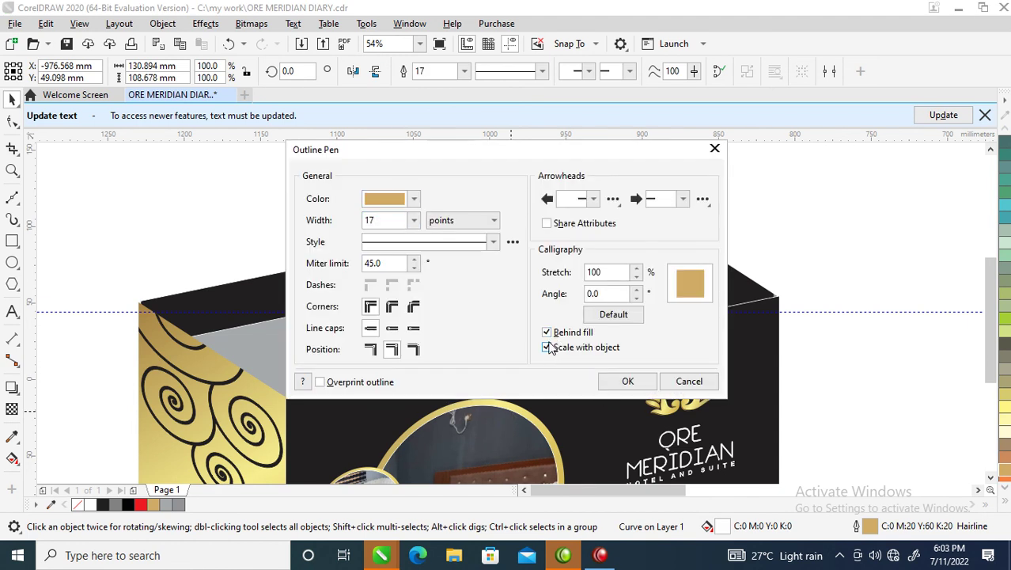
pyautogui.click(393, 307)
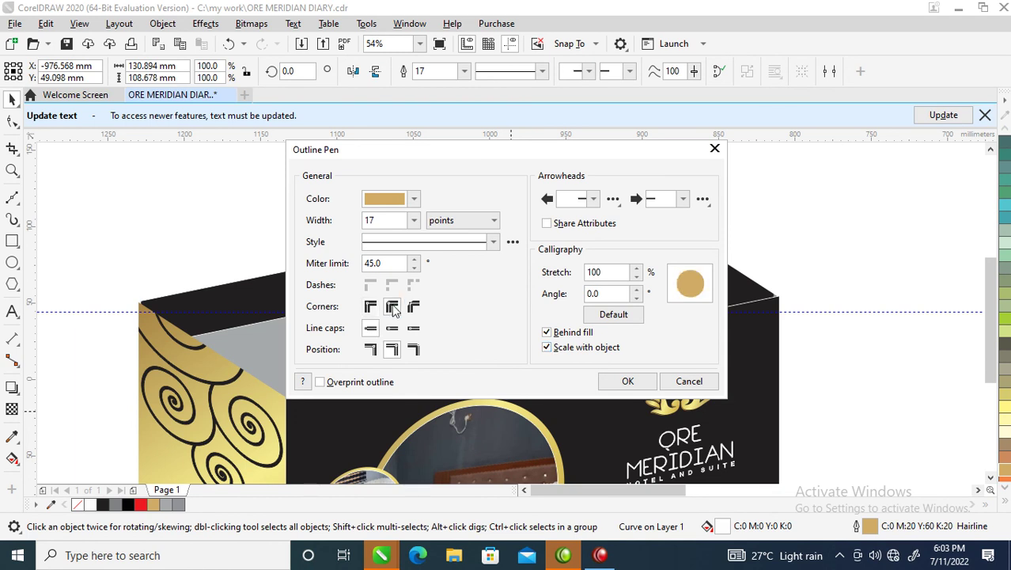
pyautogui.click(633, 380)
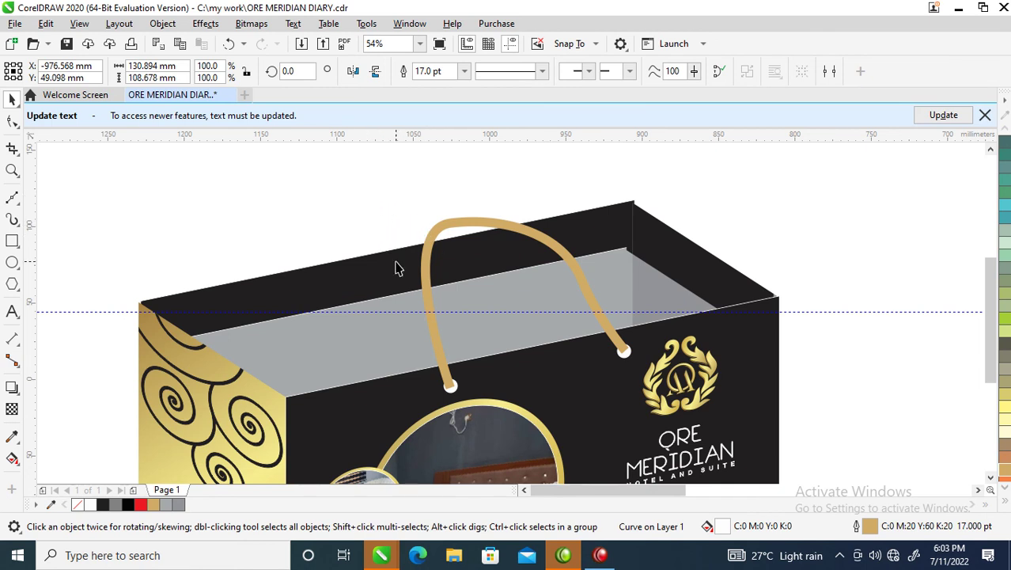
pyautogui.press('F12')
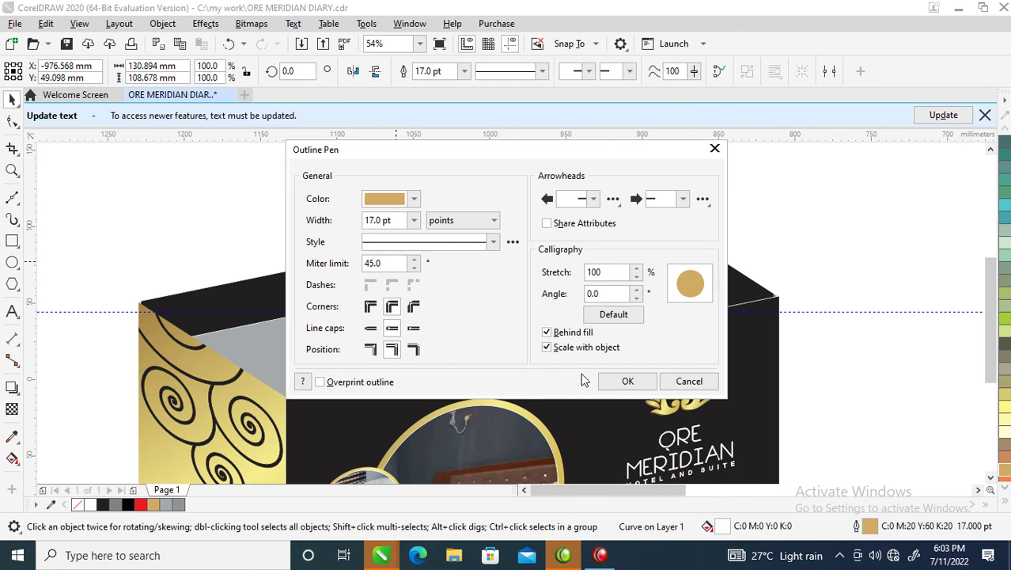
pyautogui.click(626, 381)
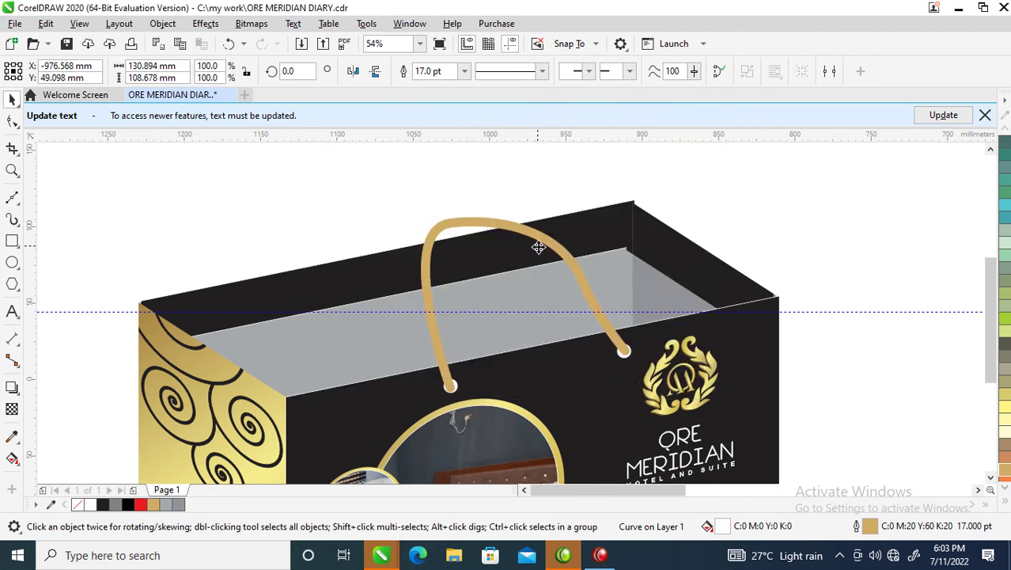
# Copy the handle and its two white circles onto the bag's rear inner wall and send the copied curve behind that wall
pyautogui.moveTo(337, 176); pyautogui.dragTo(653, 419)
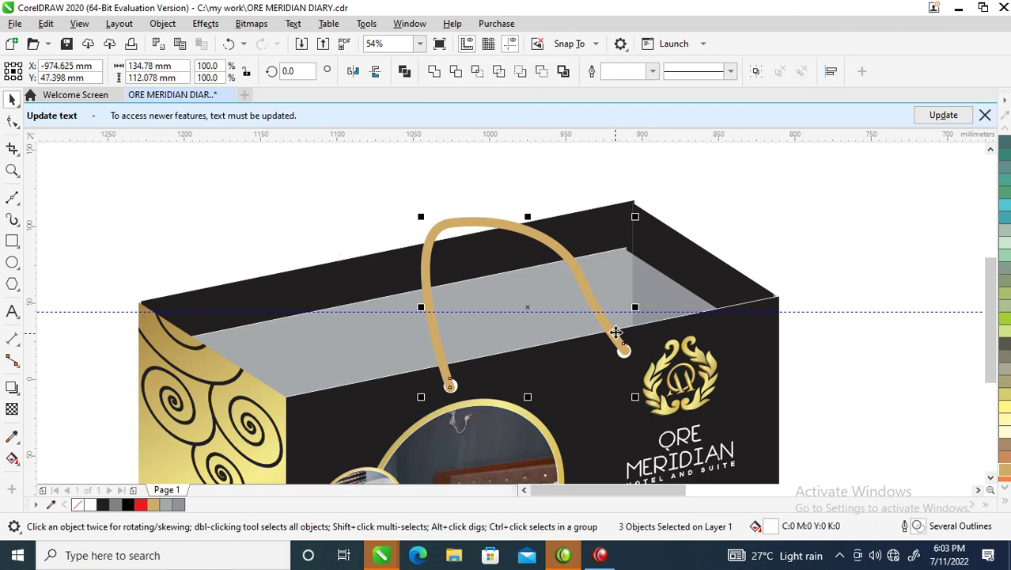
pyautogui.moveTo(617, 340); pyautogui.dragTo(479, 242)
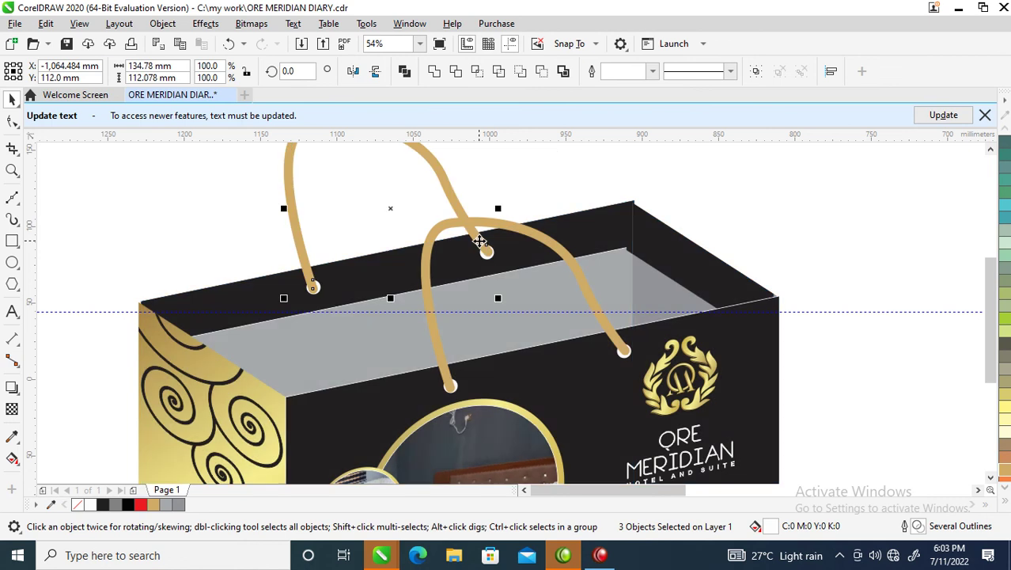
pyautogui.click(509, 181)
pyautogui.click(447, 182)
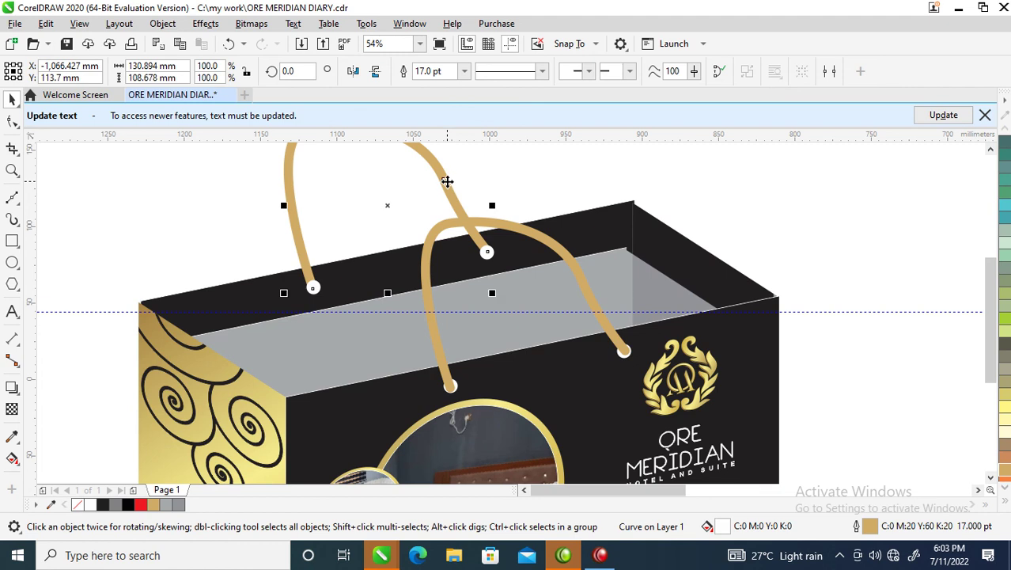
pyautogui.hotkey('ctrl', 'pagedown')
pyautogui.scroll(-5, 447, 181)
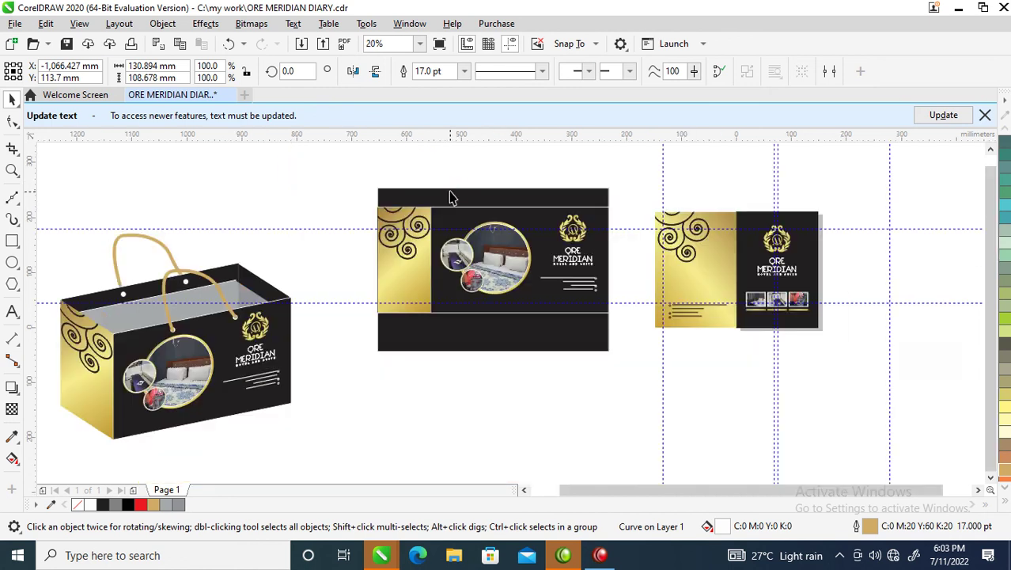
# Reshape the rear handle's curve so it leans to the right, about 116 by 95 mm in size
pyautogui.press('z')
pyautogui.moveTo(198, 190); pyautogui.dragTo(679, 371)
pyautogui.press('space')
pyautogui.press('F10')
pyautogui.moveTo(160, 241); pyautogui.dragTo(212, 247)
pyautogui.press('space')
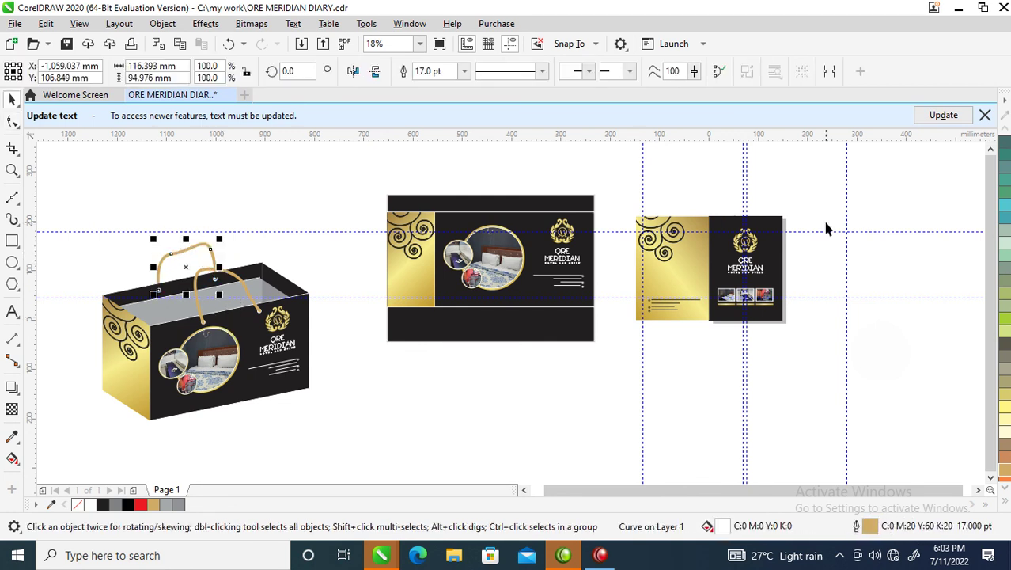
# Copy the gold and black diary cover design to the empty area below the landscape design
pyautogui.moveTo(622, 192); pyautogui.dragTo(807, 376)
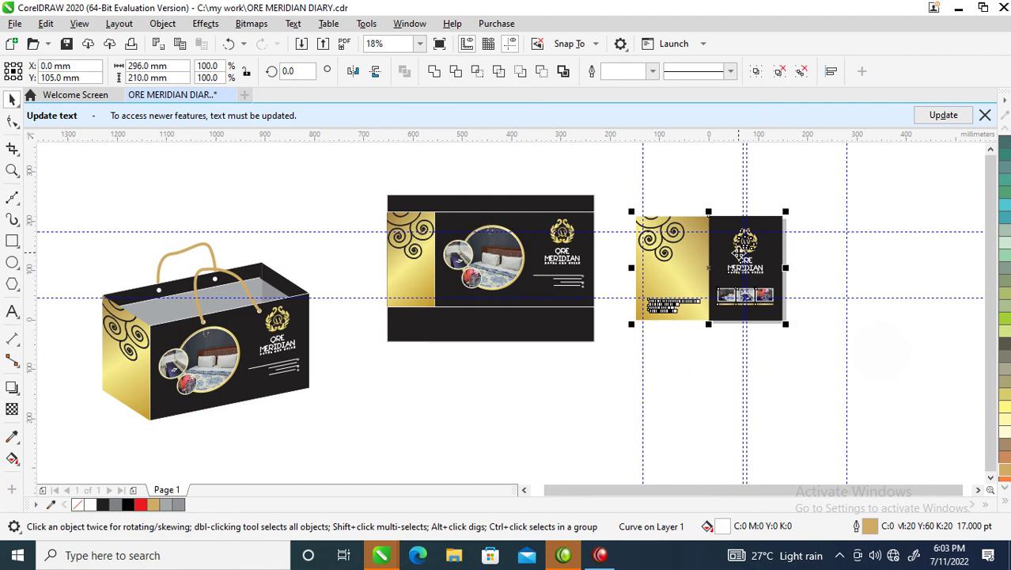
pyautogui.moveTo(669, 232); pyautogui.dragTo(671, 140)
pyautogui.moveTo(615, 183); pyautogui.dragTo(830, 363)
pyautogui.moveTo(705, 263); pyautogui.dragTo(436, 424)
pyautogui.rightClick(436, 424)
# Move the copied gold back cover with its text left, leaving a gap of about 30 mm from the black front cover
pyautogui.press('F2')
pyautogui.moveTo(309, 339); pyautogui.dragTo(620, 541)
pyautogui.moveTo(352, 185); pyautogui.dragTo(691, 424)
pyautogui.moveTo(260, 163); pyautogui.dragTo(465, 443)
pyautogui.moveTo(403, 278); pyautogui.dragTo(373, 280)
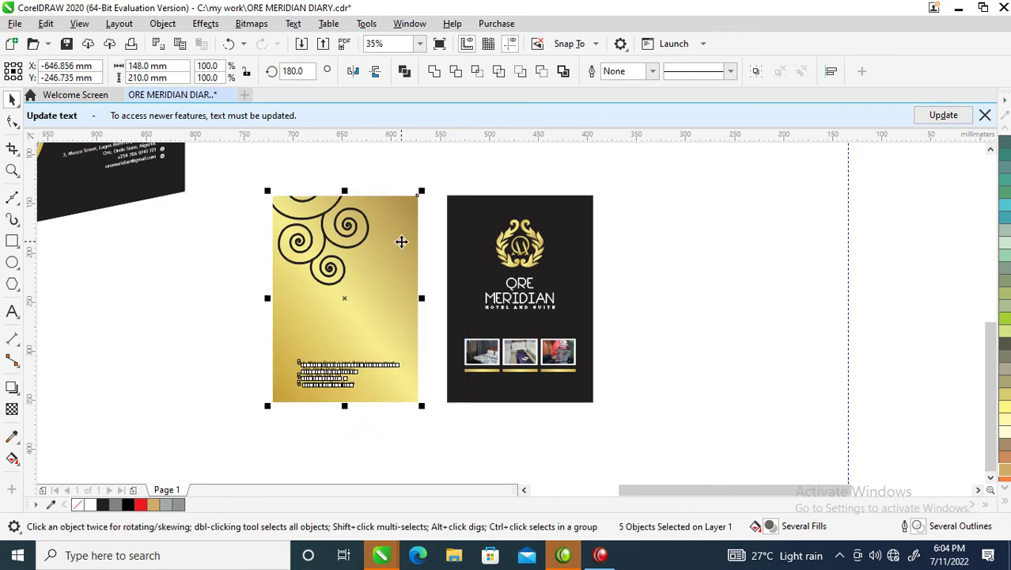
# Draw a thin horizontal rectangle about 22 by 2 mm across the black cover's left edge, near its upper corner
pyautogui.press('z')
pyautogui.moveTo(410, 172); pyautogui.dragTo(597, 303)
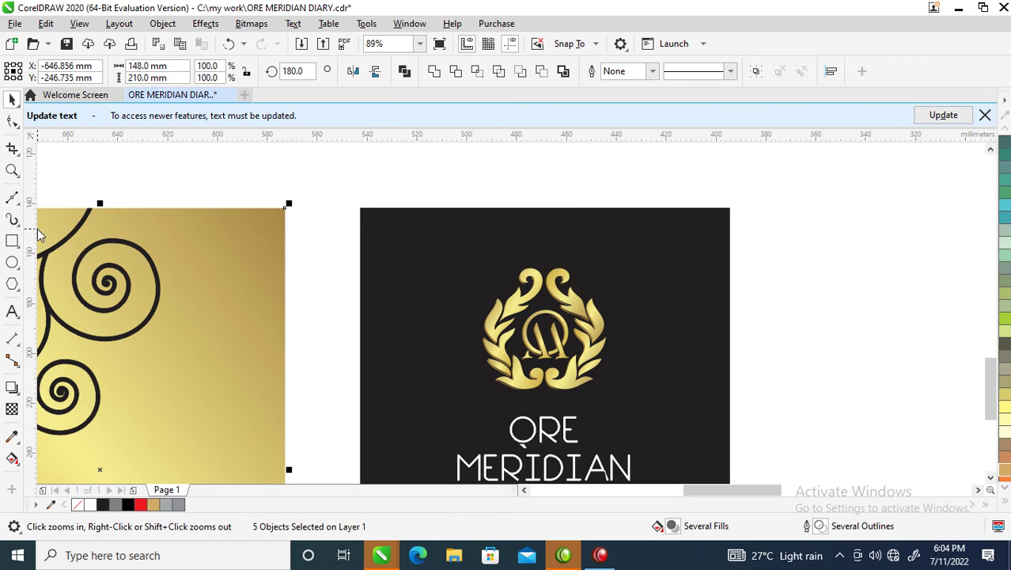
pyautogui.click(12, 242)
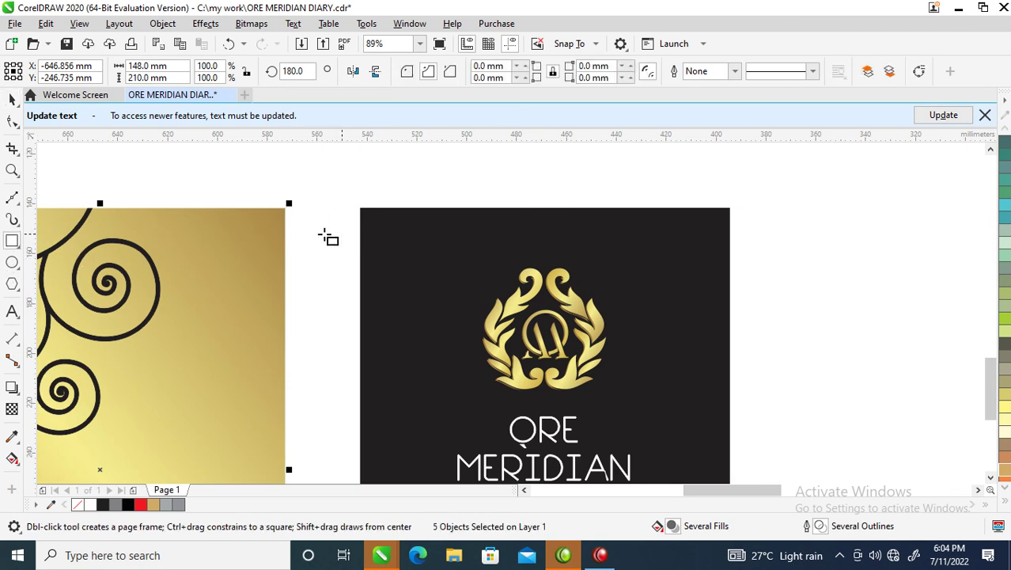
pyautogui.moveTo(336, 227); pyautogui.dragTo(390, 231)
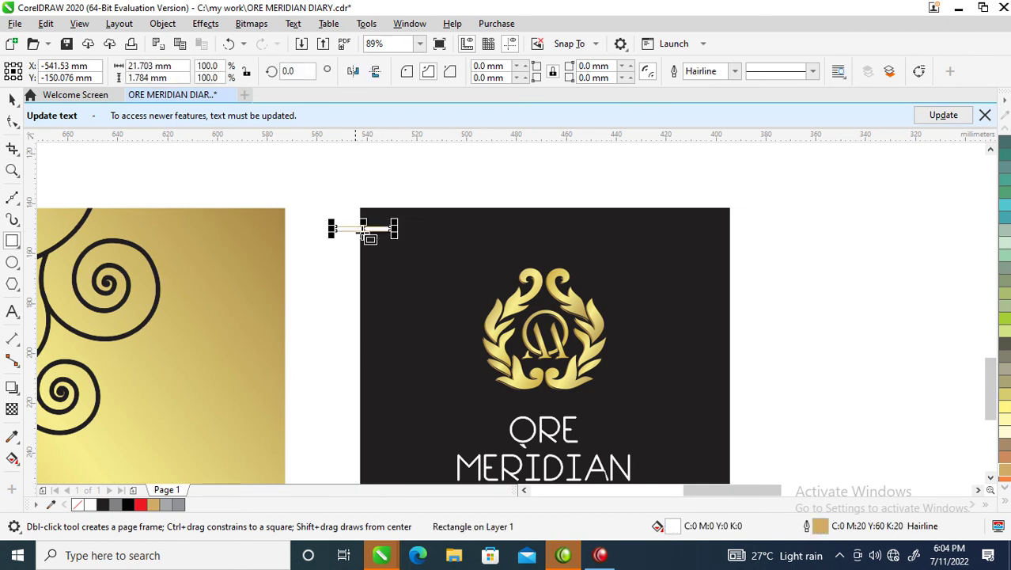
pyautogui.press('z')
pyautogui.moveTo(315, 207); pyautogui.dragTo(503, 296)
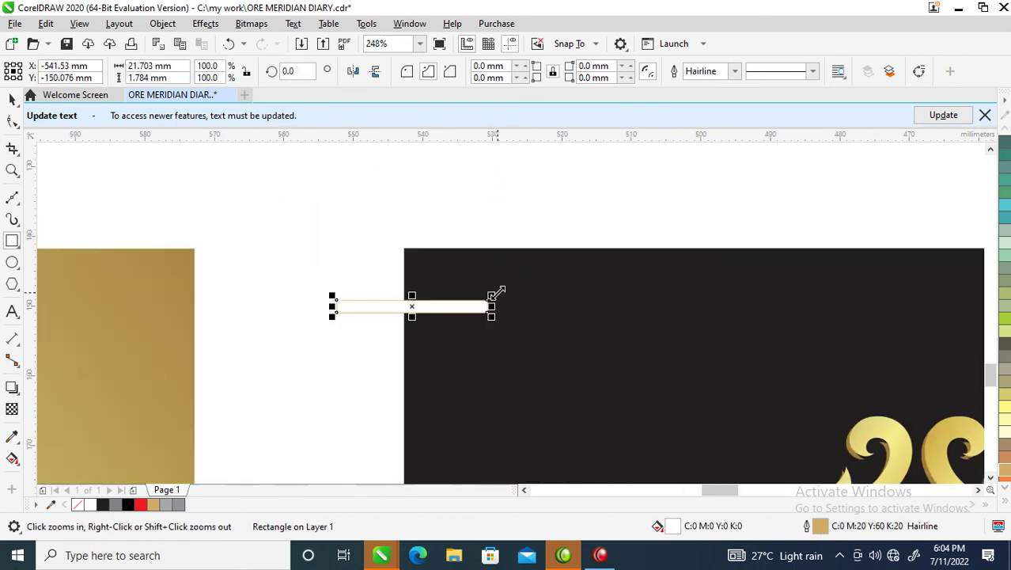
pyautogui.press('space')
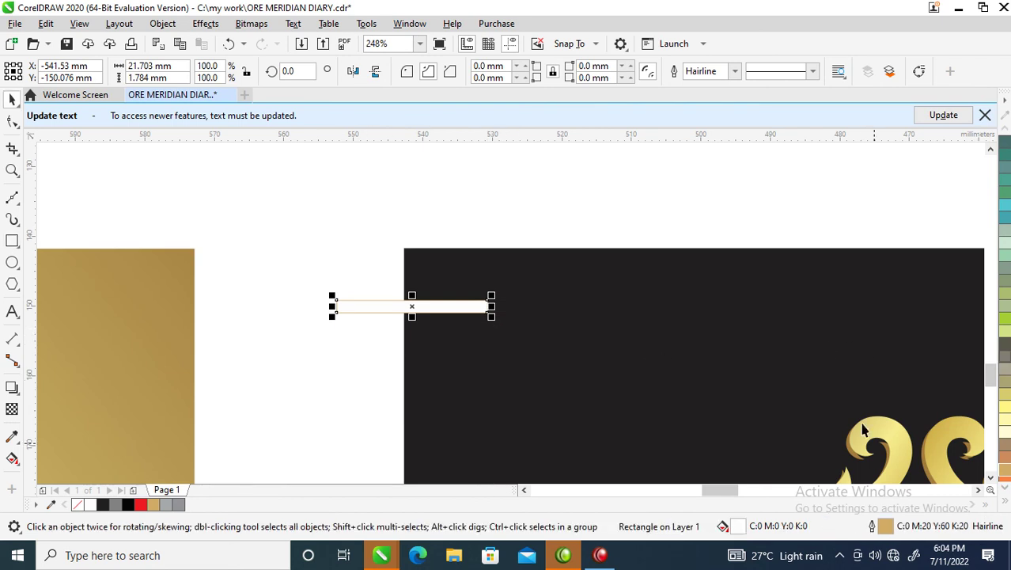
# Fill the thin rectangle with 30% black and remove its outline
pyautogui.click(1007, 501)
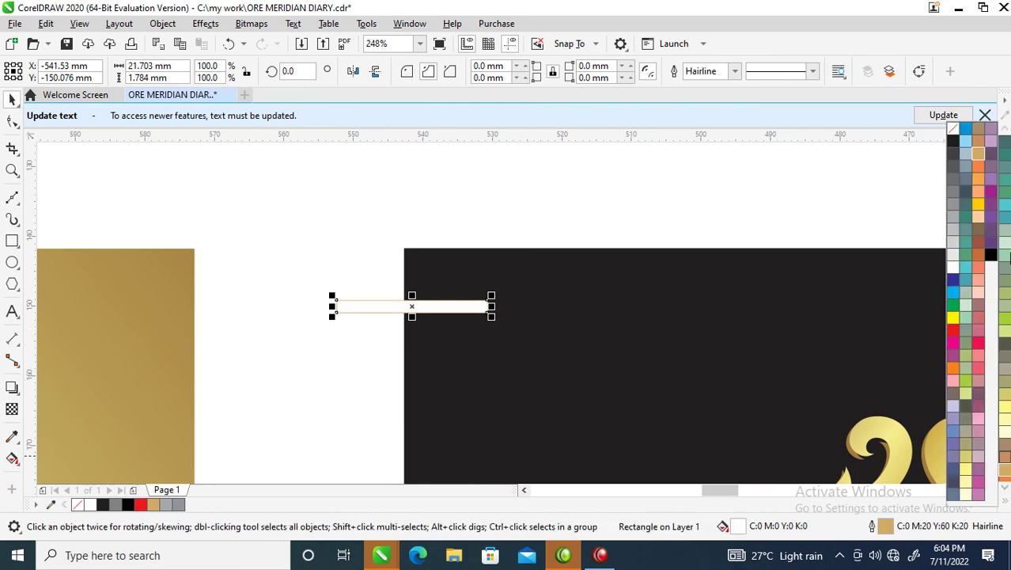
pyautogui.click(953, 226)
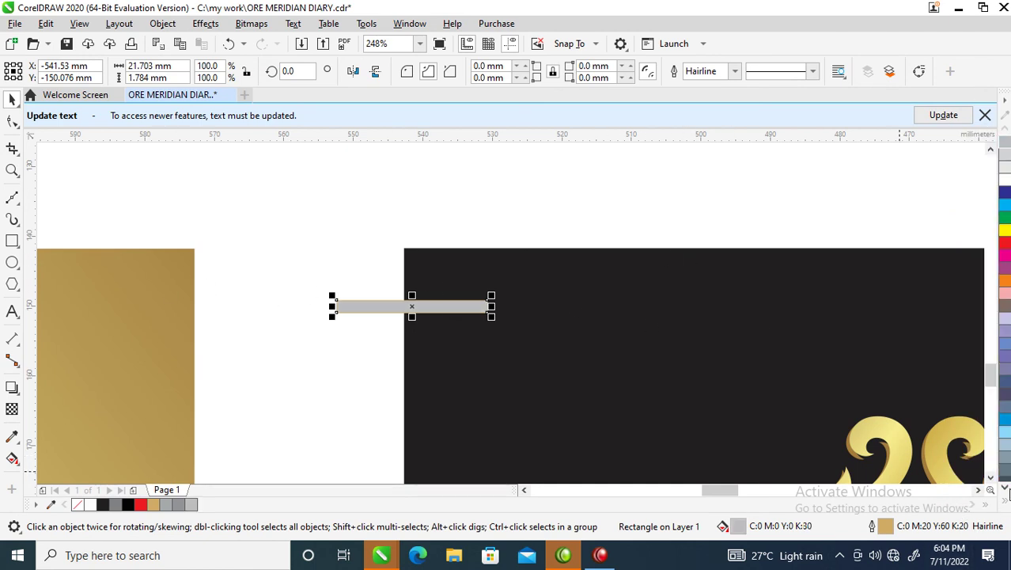
pyautogui.click(1005, 503)
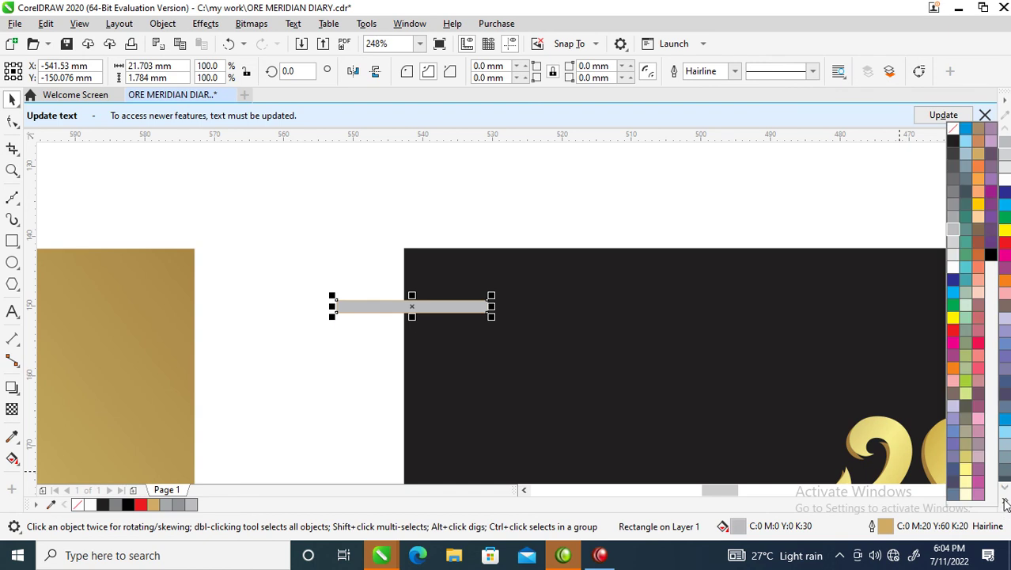
pyautogui.rightClick(952, 131)
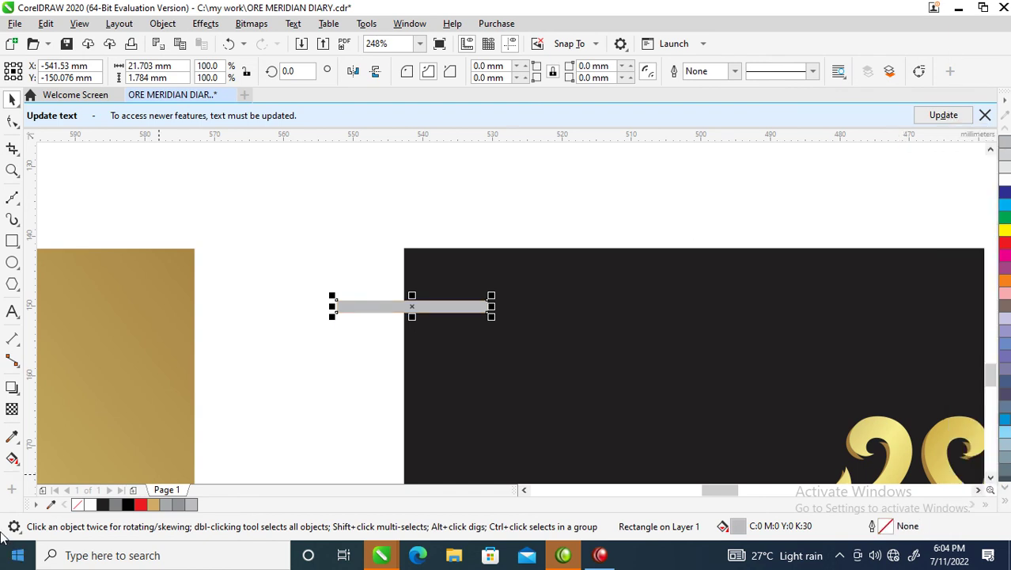
# Draw a circle about 5 mm wide at the thin bar's right end and fill it with 60% black
pyautogui.click(12, 263)
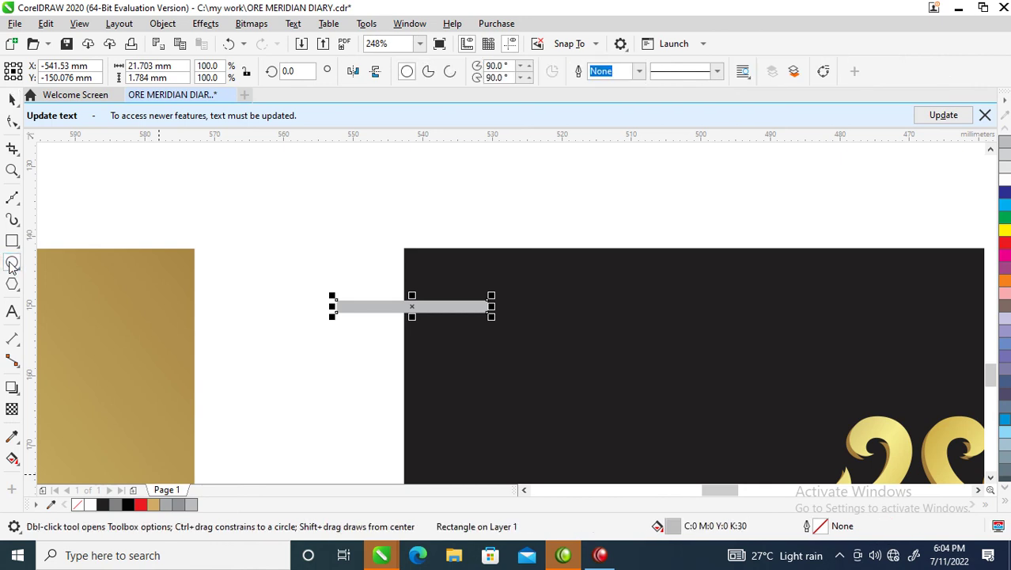
pyautogui.click(12, 265)
pyautogui.click(481, 283)
pyautogui.moveTo(475, 278); pyautogui.dragTo(516, 320)
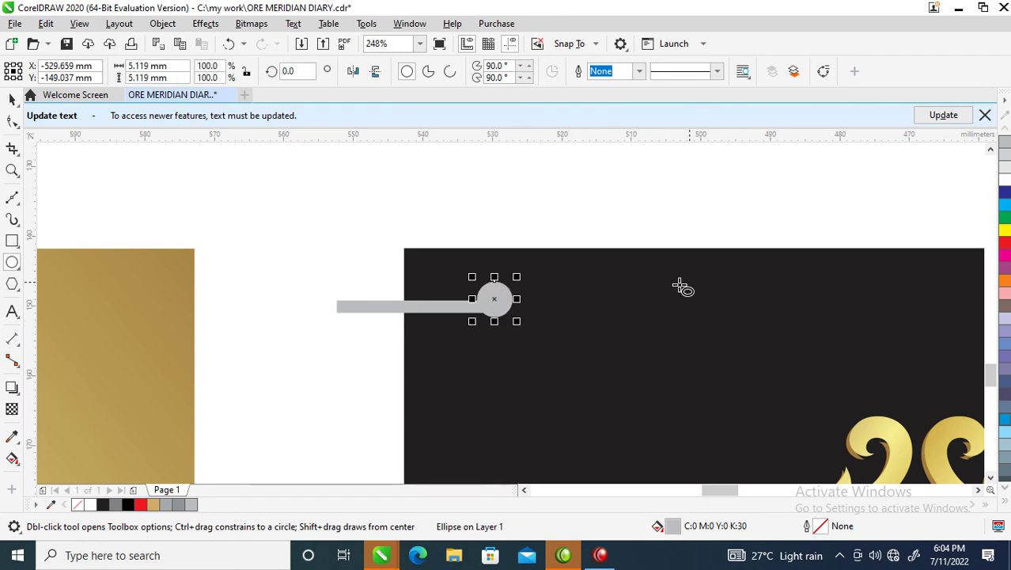
pyautogui.click(1004, 503)
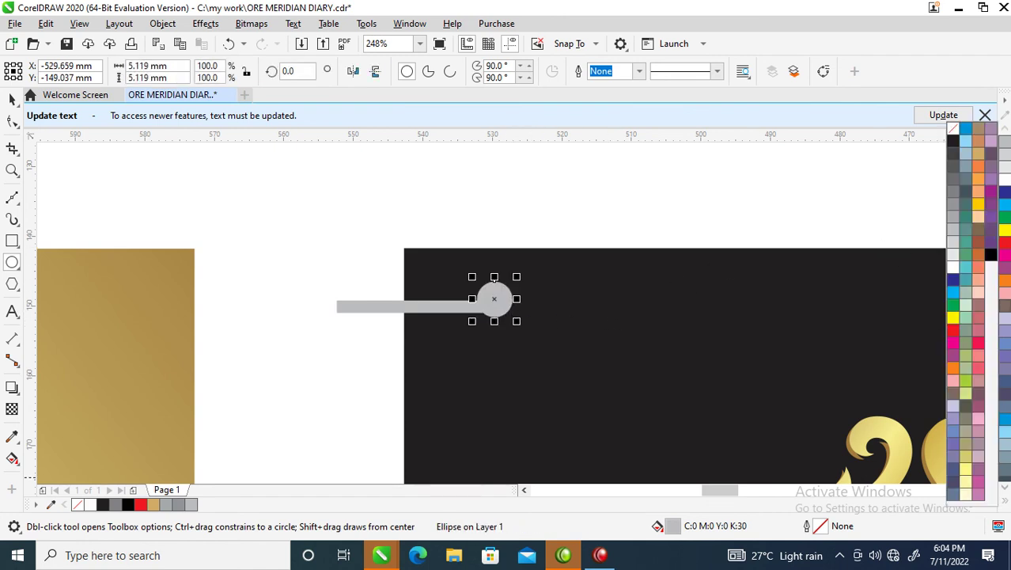
pyautogui.click(952, 221)
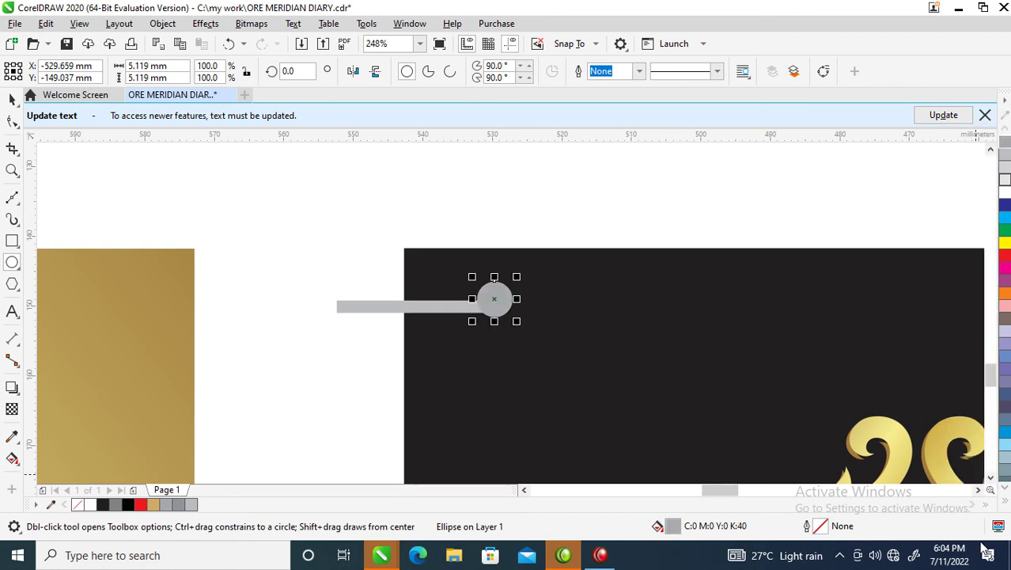
pyautogui.click(1004, 503)
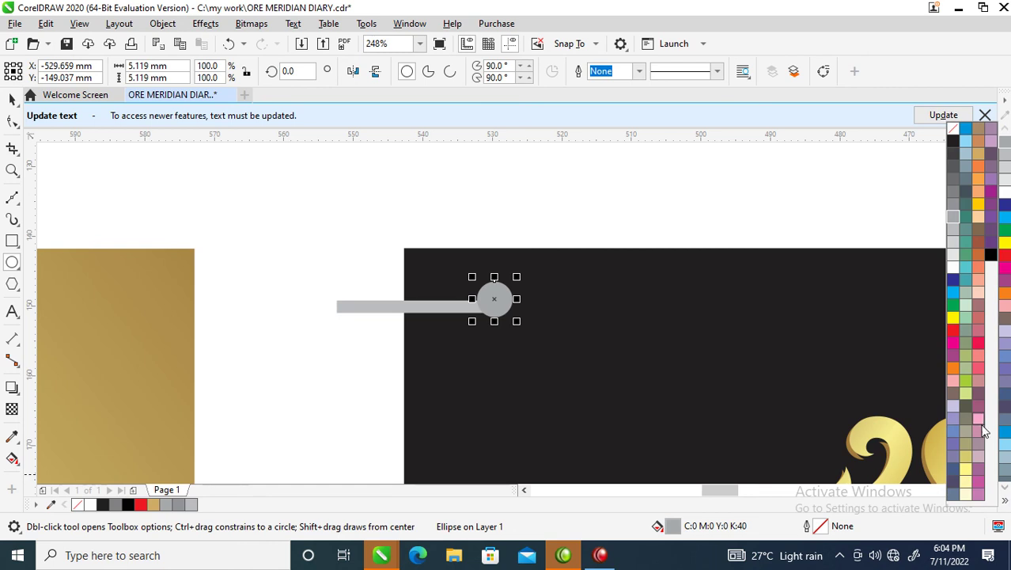
pyautogui.click(952, 189)
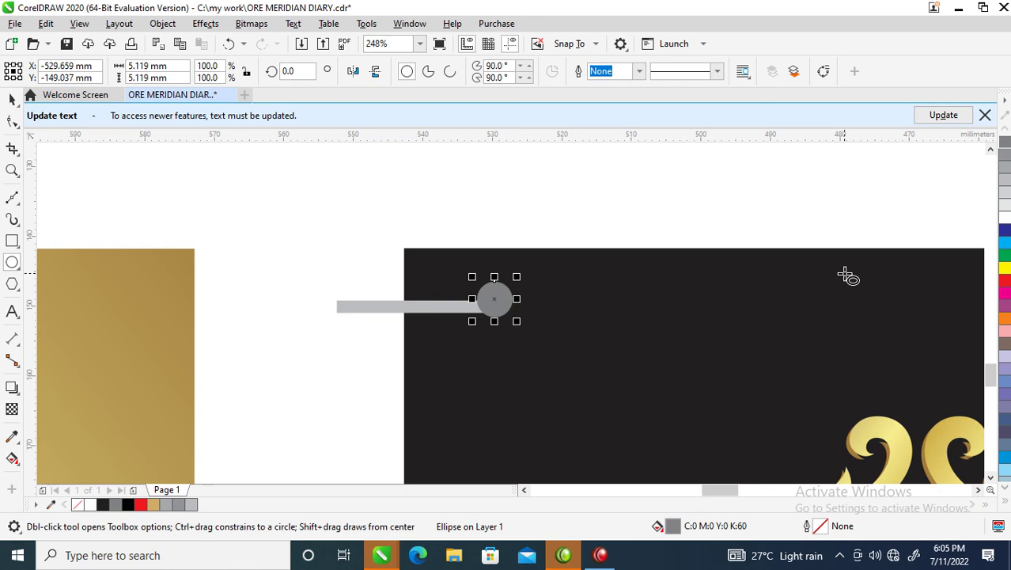
# Send the circle behind the thin bar and align it with the bar's horizontal centre line
pyautogui.hotkey('ctrl', 'pagedown')
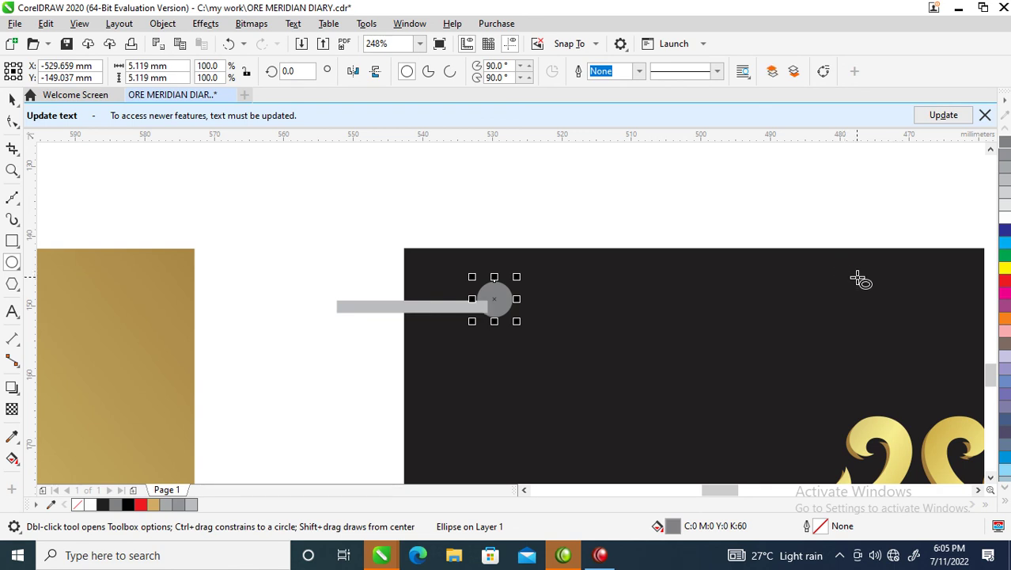
pyautogui.press('space')
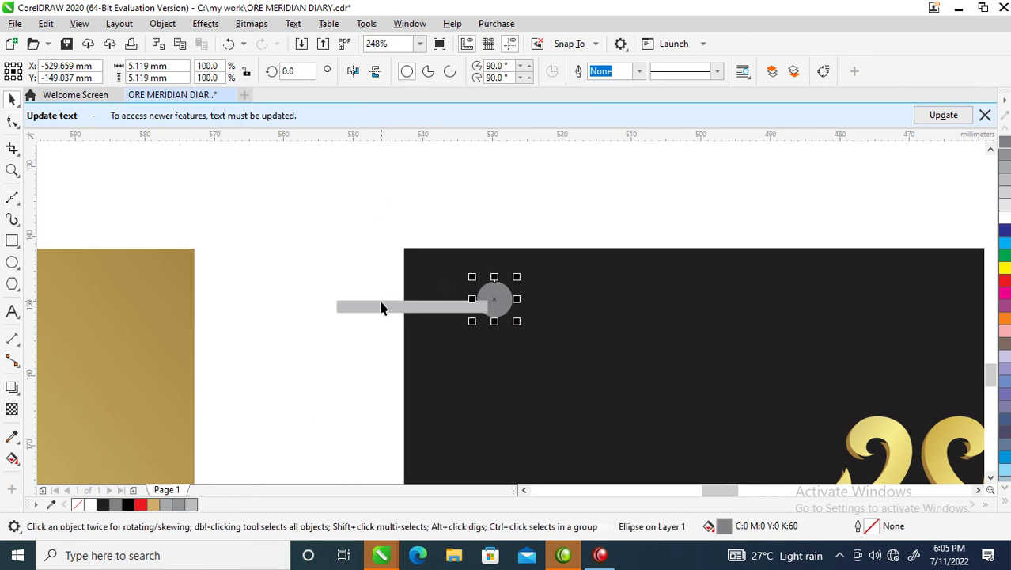
pyautogui.keyDown('shift'); pyautogui.click(381, 310); pyautogui.keyUp('shift')
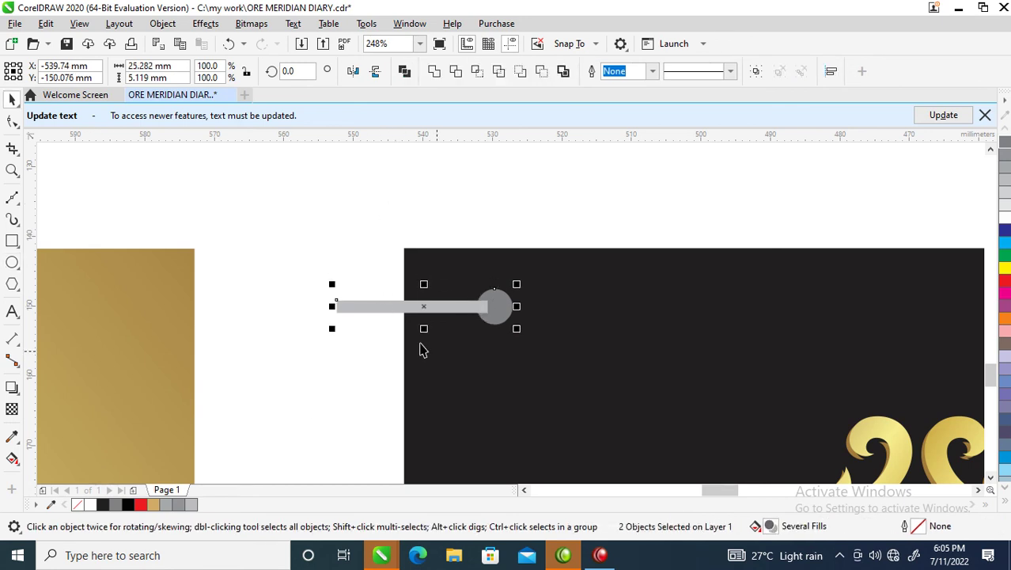
# Shift the grey circle slightly left so it overlaps the thin bar's end more, and group the two shapes
pyautogui.click(475, 151)
pyautogui.click(504, 315)
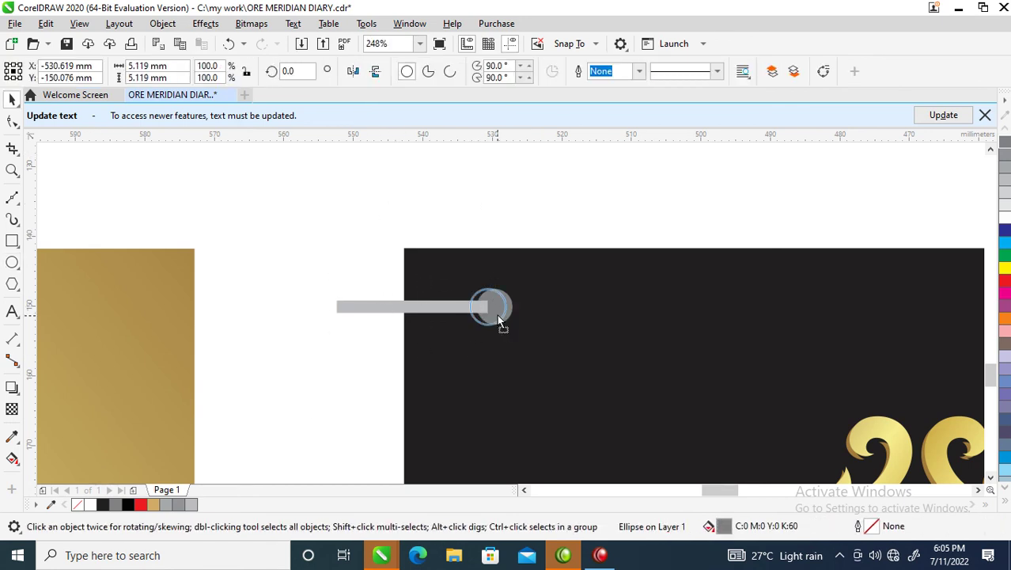
pyautogui.moveTo(288, 259); pyautogui.dragTo(573, 357)
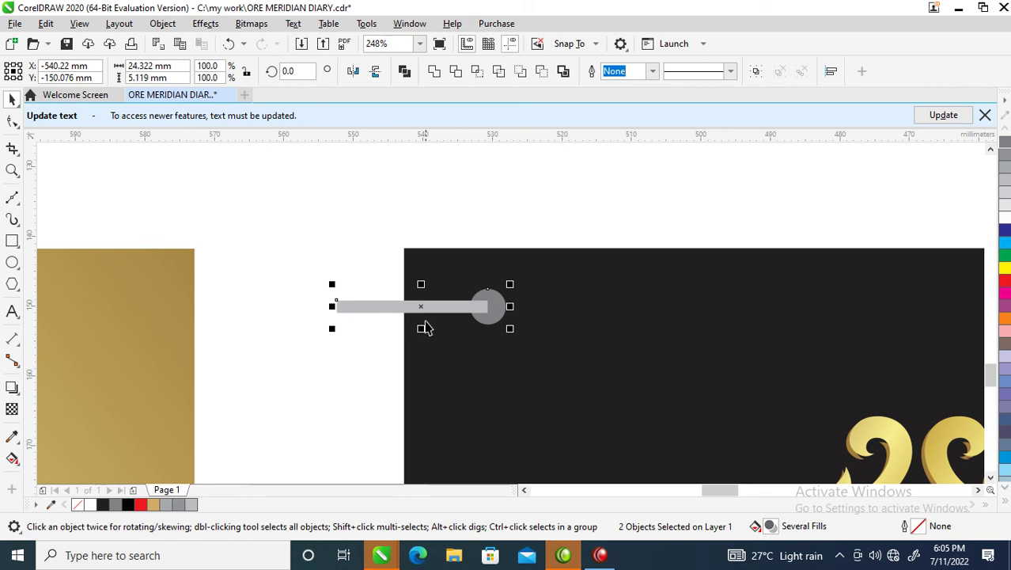
pyautogui.hotkey('ctrl', 'g')
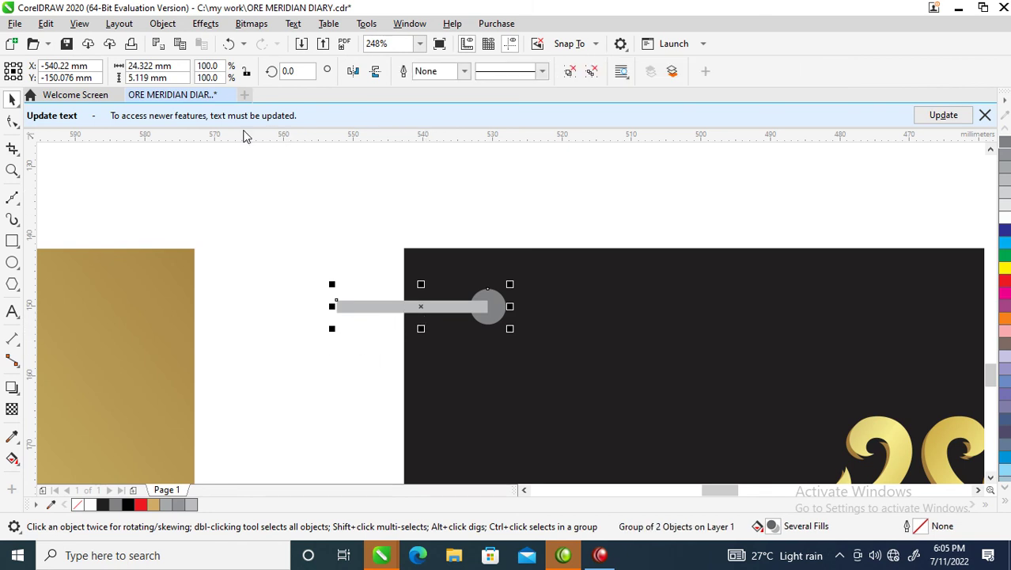
# Add a small drop shadow below and right of the bar-and-circle group, break it apart, and group the shadow with the shapes
pyautogui.click(12, 388)
pyautogui.moveTo(419, 308); pyautogui.dragTo(438, 329)
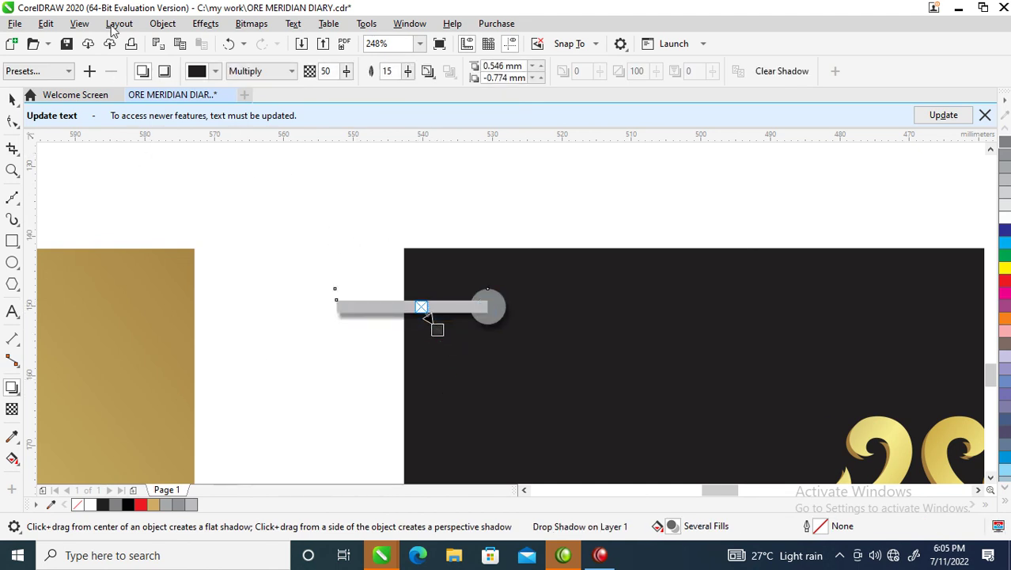
pyautogui.click(162, 24)
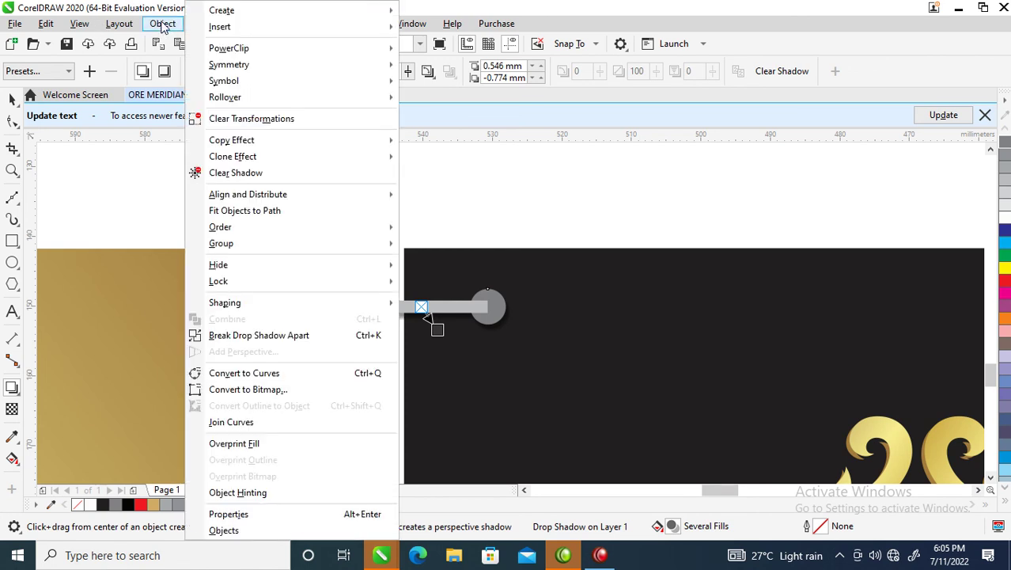
pyautogui.click(251, 335)
pyautogui.press('space')
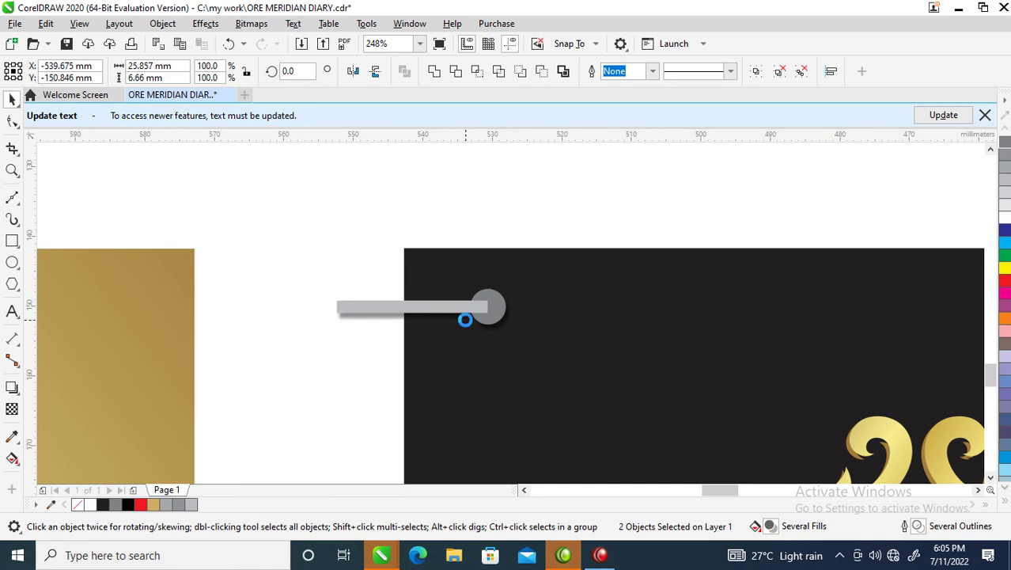
pyautogui.hotkey('ctrl', 'g')
# Duplicate the ring about 7.8 mm downward and repeat it along the black cover's left edge to make a column of 24 rings
pyautogui.moveTo(457, 309); pyautogui.dragTo(462, 369)
pyautogui.scroll(-7, 371, 407)
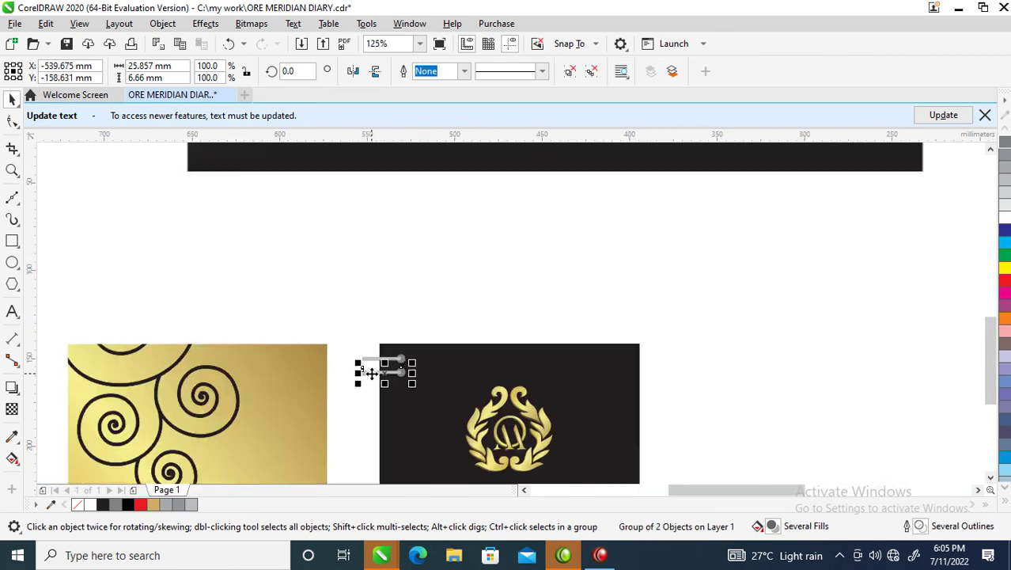
pyautogui.press('z')
pyautogui.moveTo(267, 335); pyautogui.dragTo(498, 457)
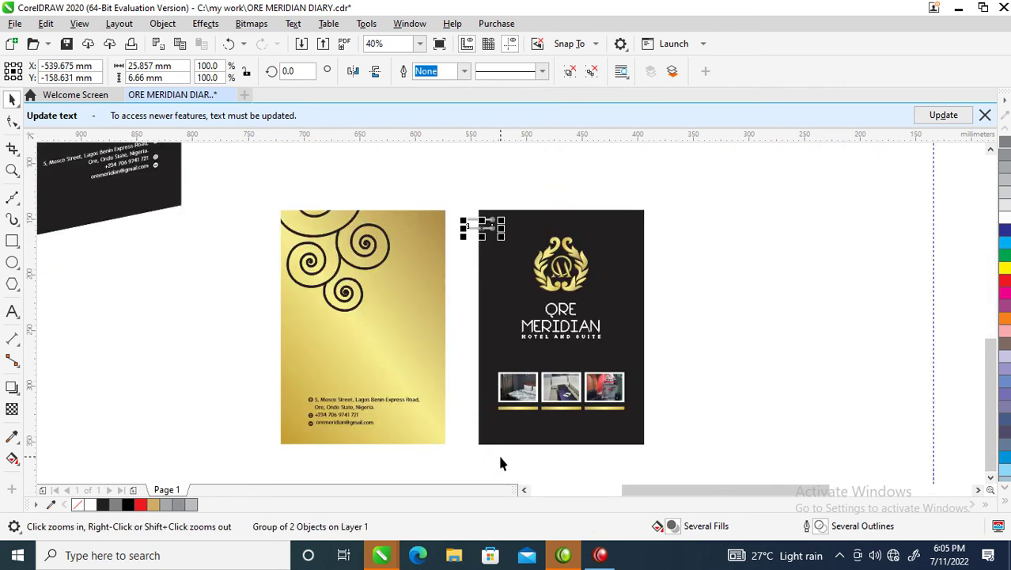
pyautogui.hotkey('ctrl', 'r')
pyautogui.hotkey('ctrl', 'r')
pyautogui.hotkey('ctrl', 'r')
pyautogui.hotkey('ctrl', 'r')
pyautogui.hotkey('ctrl', 'r')
pyautogui.hotkey('ctrl', 'r')
pyautogui.hotkey('ctrl', 'r')
pyautogui.hotkey('ctrl', 'r')
pyautogui.hotkey('ctrl', 'r')
pyautogui.hotkey('ctrl', 'r')
pyautogui.hotkey('ctrl', 'r')
pyautogui.hotkey('ctrl', 'r')
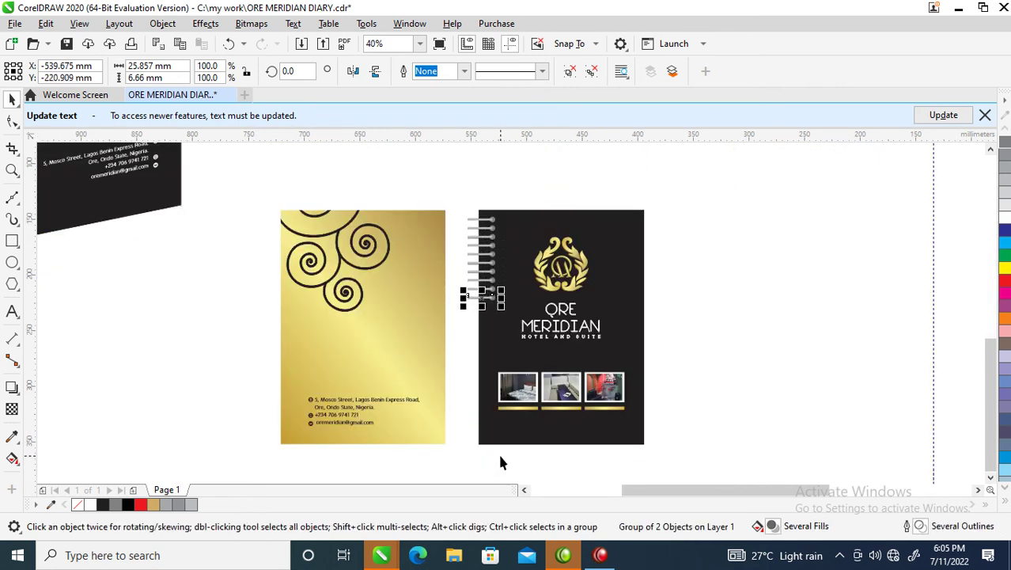
pyautogui.hotkey('ctrl', 'r')
pyautogui.hotkey('ctrl', 'r')
pyautogui.hotkey('ctrl', 'r')
pyautogui.hotkey('ctrl', 'r')
pyautogui.hotkey('ctrl', 'r')
pyautogui.hotkey('ctrl', 'r')
pyautogui.hotkey('ctrl', 'r')
pyautogui.hotkey('ctrl', 'r')
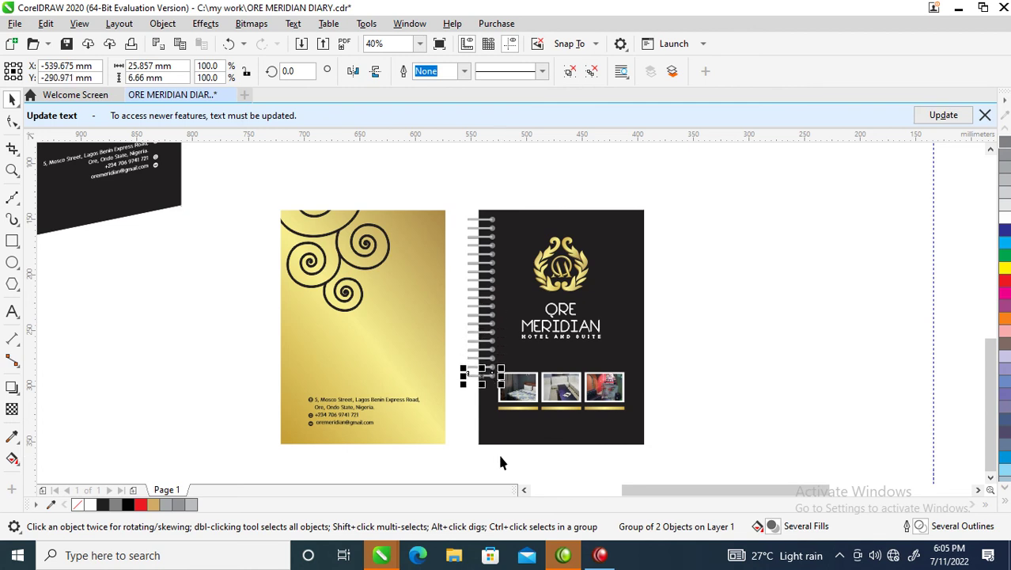
pyautogui.hotkey('ctrl', 'r')
pyautogui.hotkey('ctrl', 'r')
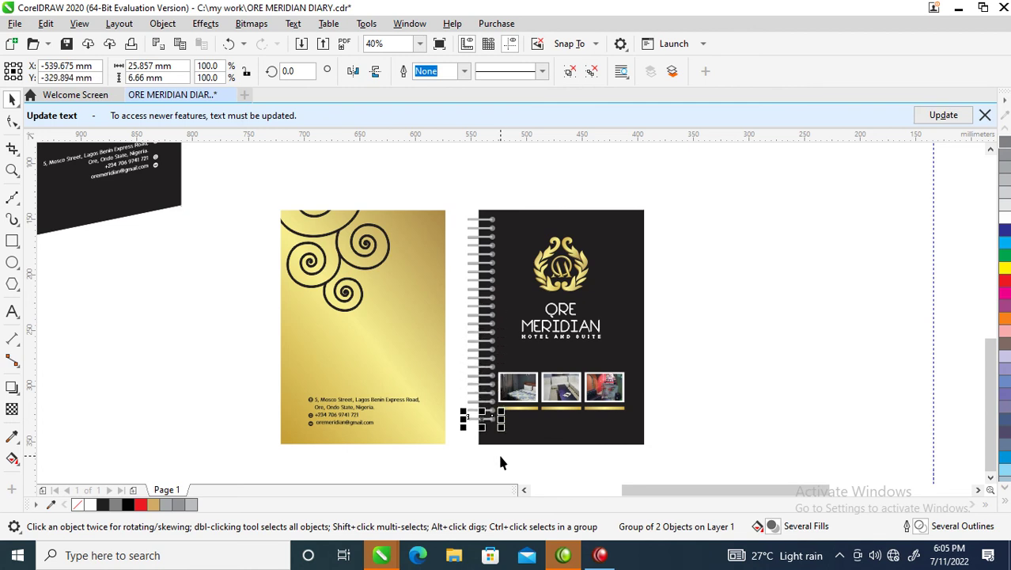
# Make a horizontally mirrored copy of the ring column and place it across the gold cover's right edge
pyautogui.moveTo(417, 153); pyautogui.dragTo(516, 447)
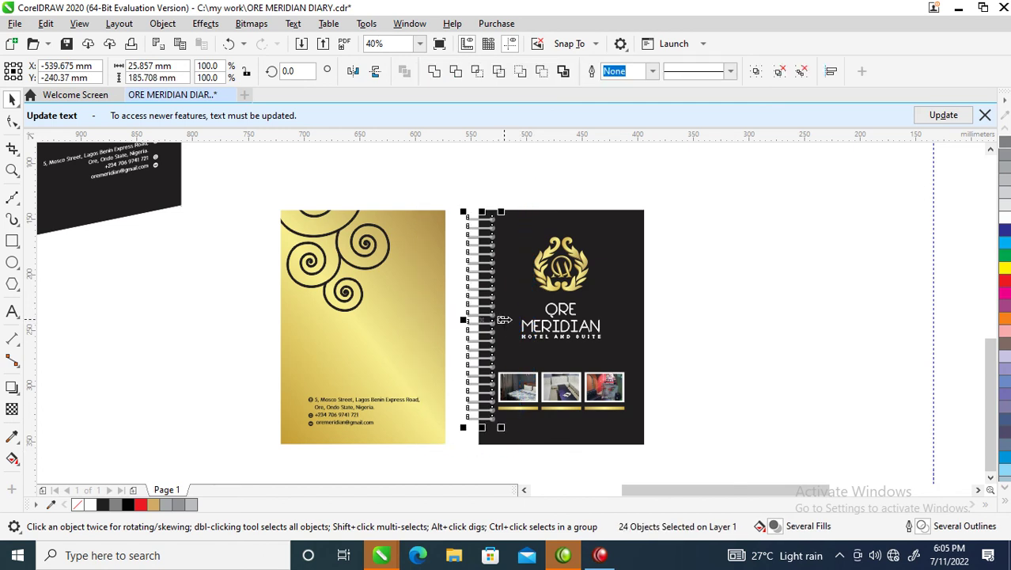
pyautogui.moveTo(500, 319); pyautogui.dragTo(459, 319)
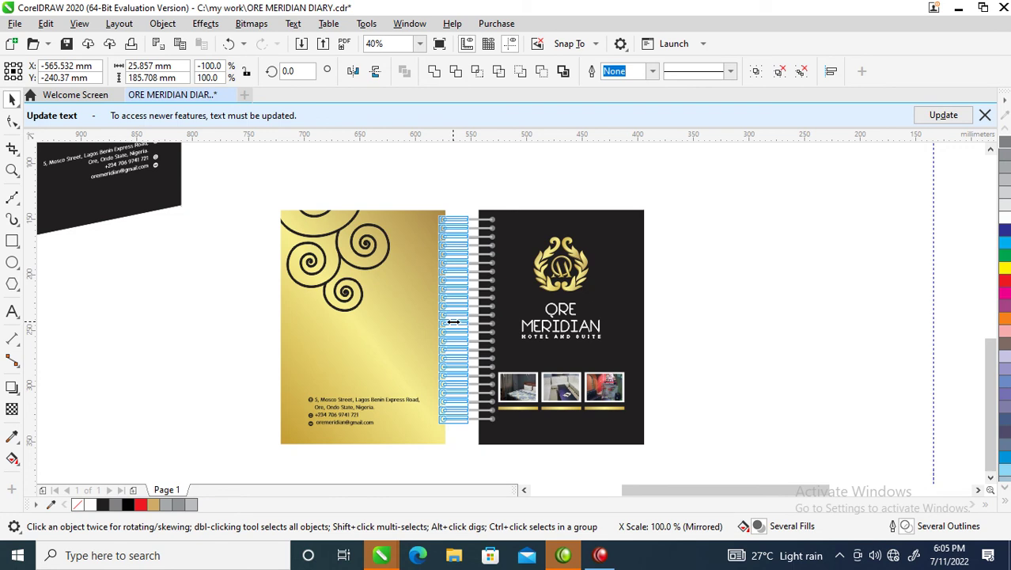
pyautogui.moveTo(453, 321); pyautogui.dragTo(447, 323)
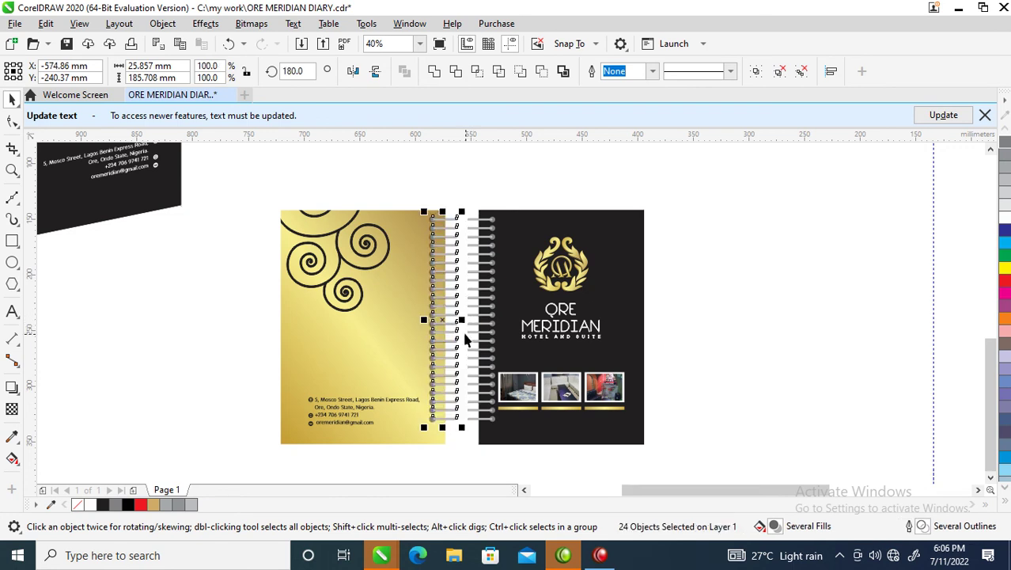
# Group the two ring columns into one object
pyautogui.moveTo(403, 168); pyautogui.dragTo(510, 451)
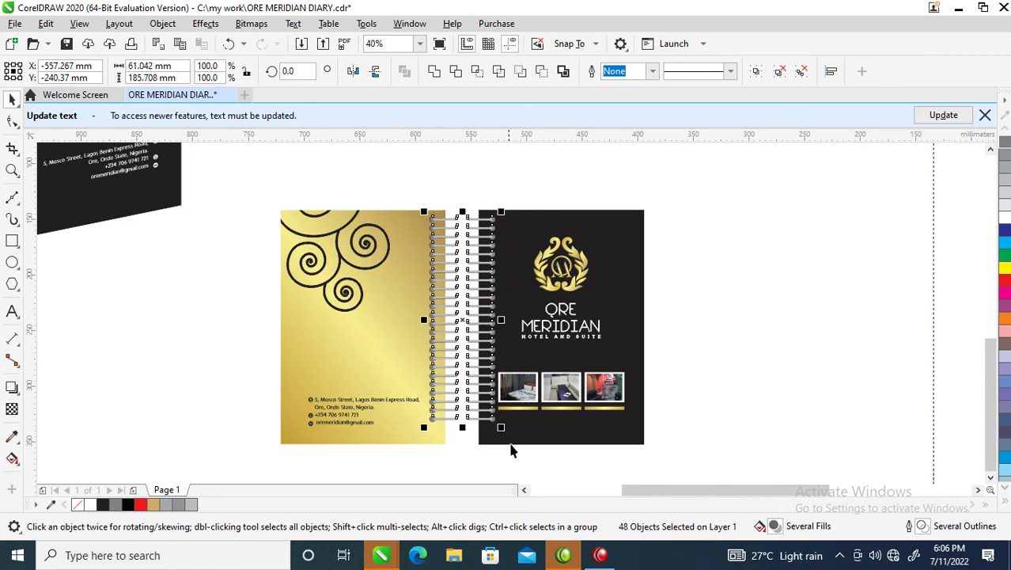
pyautogui.click(557, 436)
pyautogui.moveTo(387, 177); pyautogui.dragTo(509, 445)
pyautogui.hotkey('ctrl', 'g')
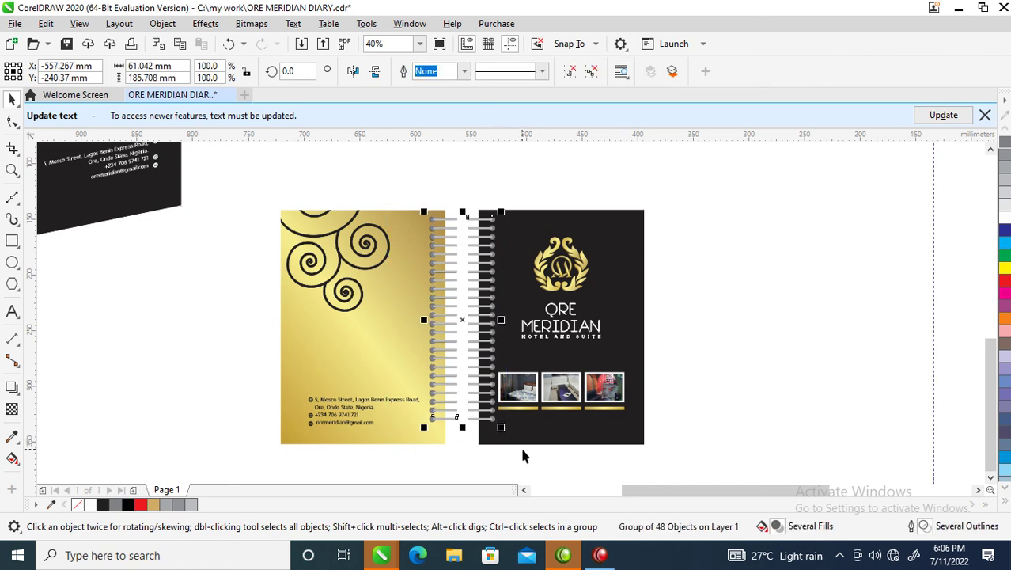
# Align the grouped rings vertically with the middle of the black cover's height
pyautogui.keyDown('shift'); pyautogui.click(527, 437); pyautogui.keyUp('shift')
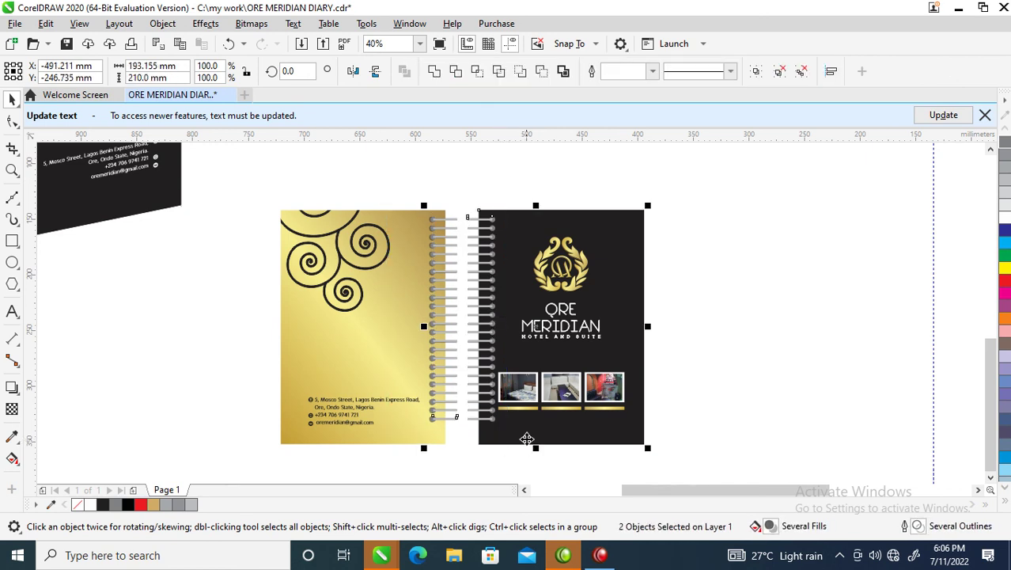
pyautogui.press('c')
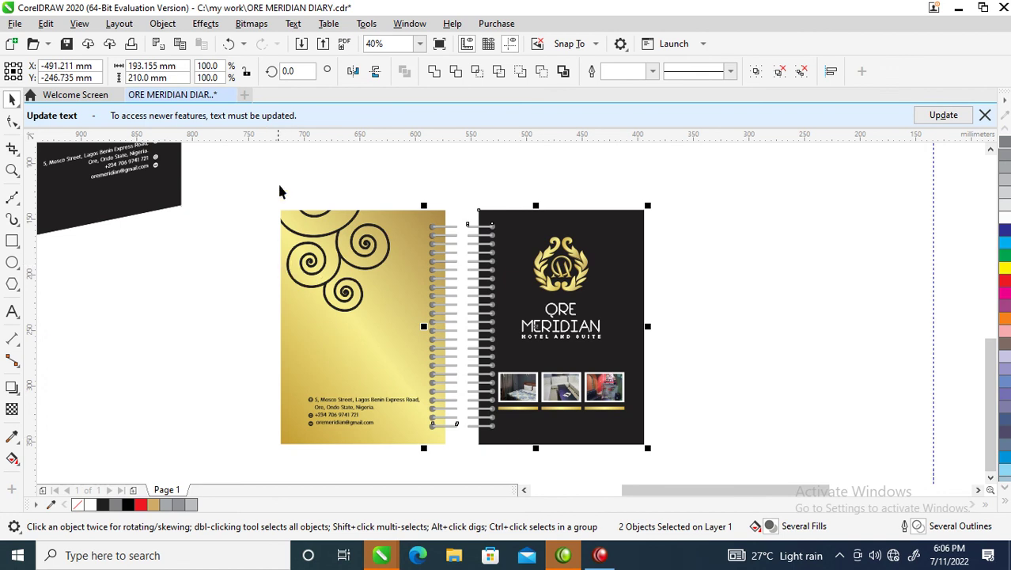
pyautogui.press('z')
pyautogui.moveTo(203, 158); pyautogui.dragTo(707, 442)
pyautogui.press('F4')
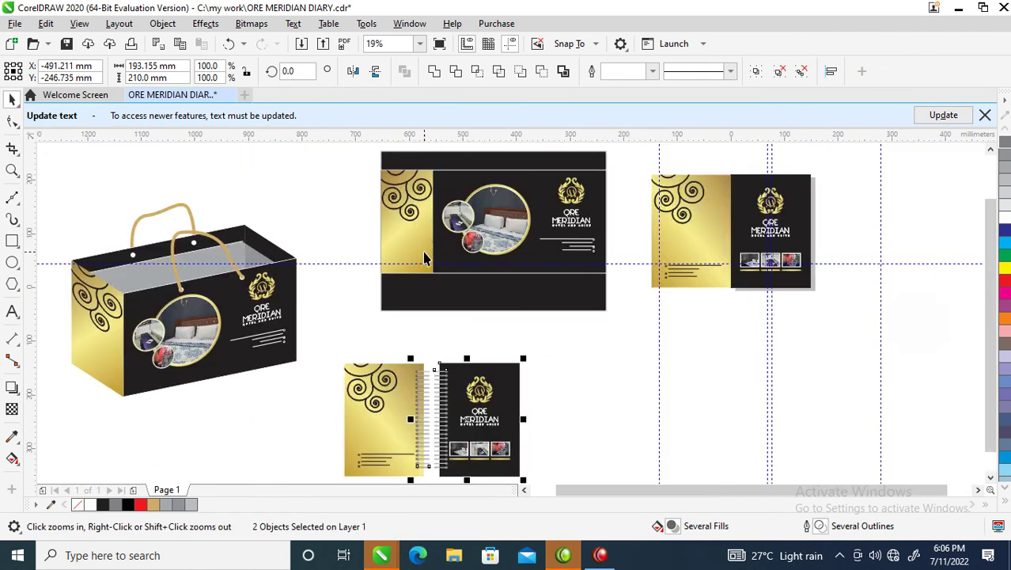